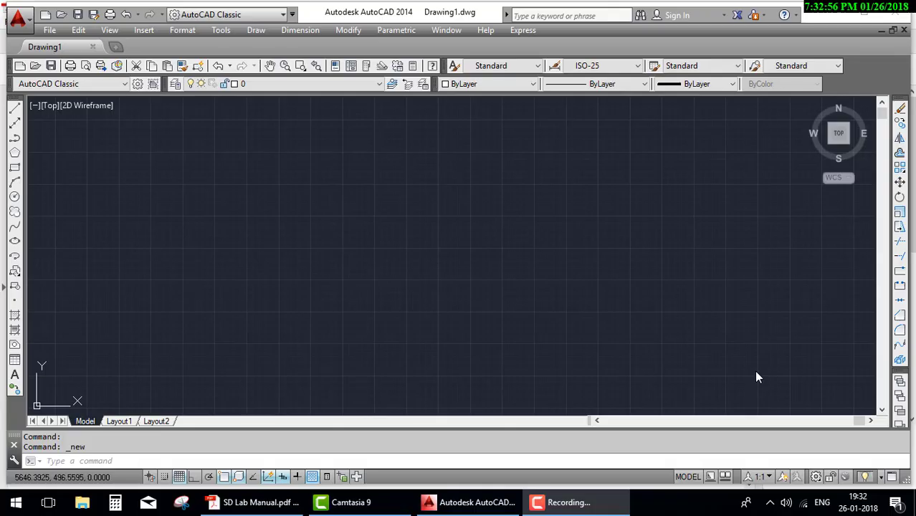
# Bring up the Fig. 2.1 beam elevation in SD Lab Manual.pdf and outline the figure
pyautogui.click(278, 502)
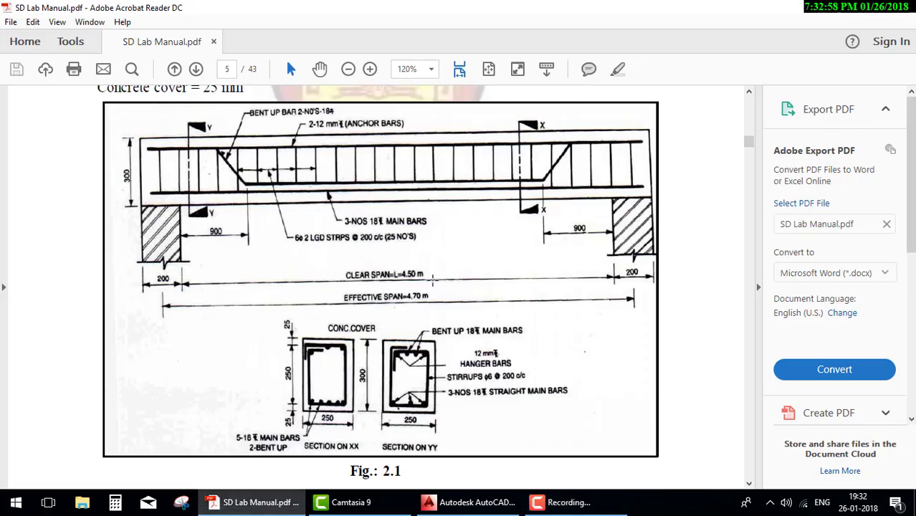
pyautogui.moveTo(70, 93)
pyautogui.mouseDown()
pyautogui.moveTo(668, 413)
pyautogui.moveTo(673, 90)
pyautogui.mouseUp()
pyautogui.moveTo(66, 106); pyautogui.dragTo(686, 102)
# Set Drawing Units to Decimal length type, 0.00 precision, and Millimeters insertion scale
pyautogui.click(481, 503)
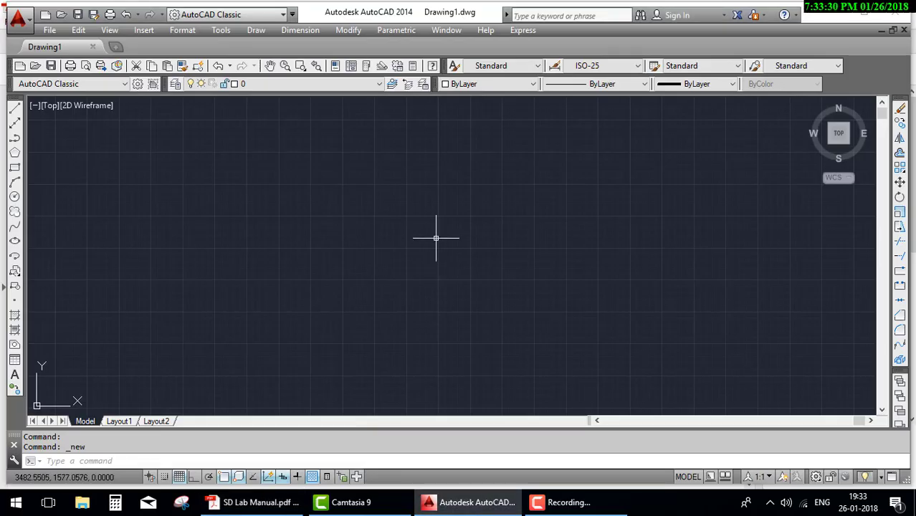
pyautogui.write('unts')
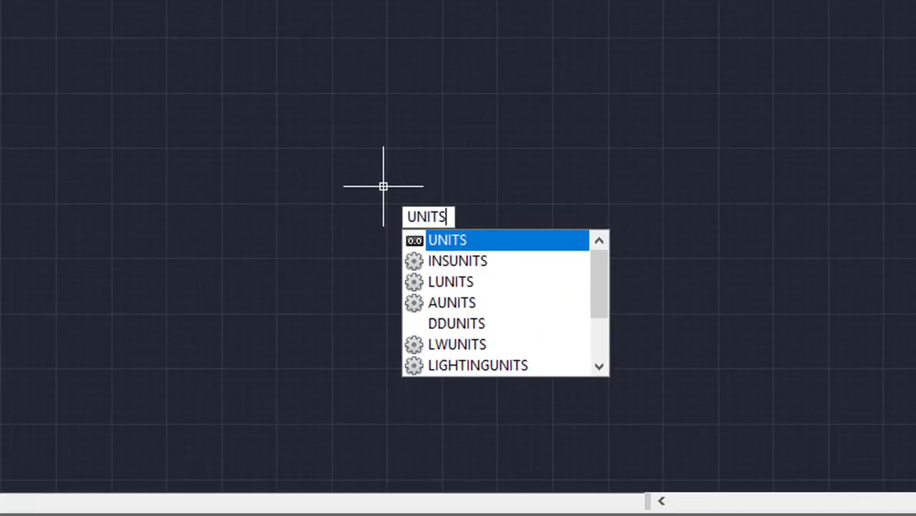
pyautogui.press('Return')
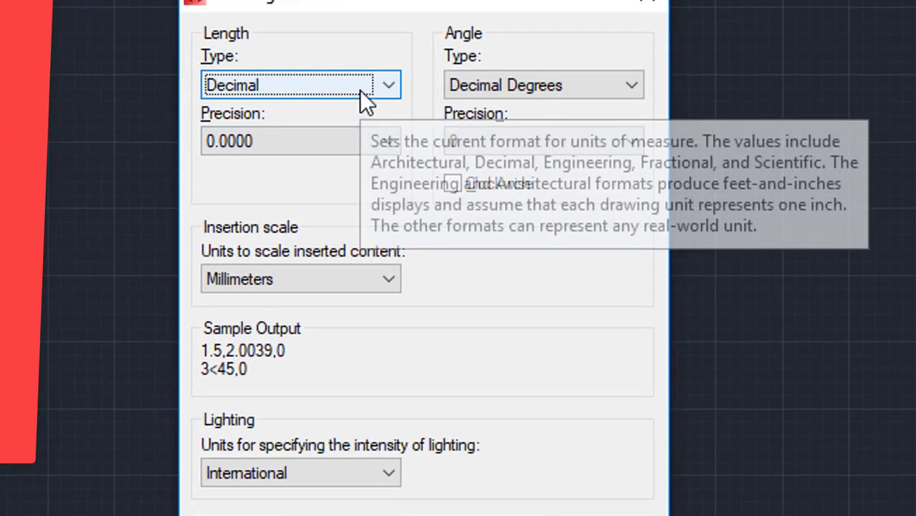
pyautogui.click(319, 142)
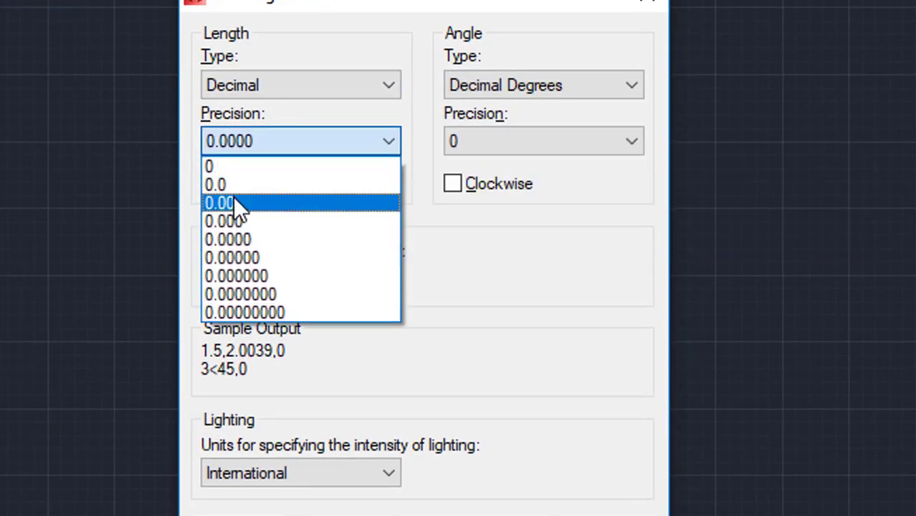
pyautogui.click(233, 201)
pyautogui.click(277, 285)
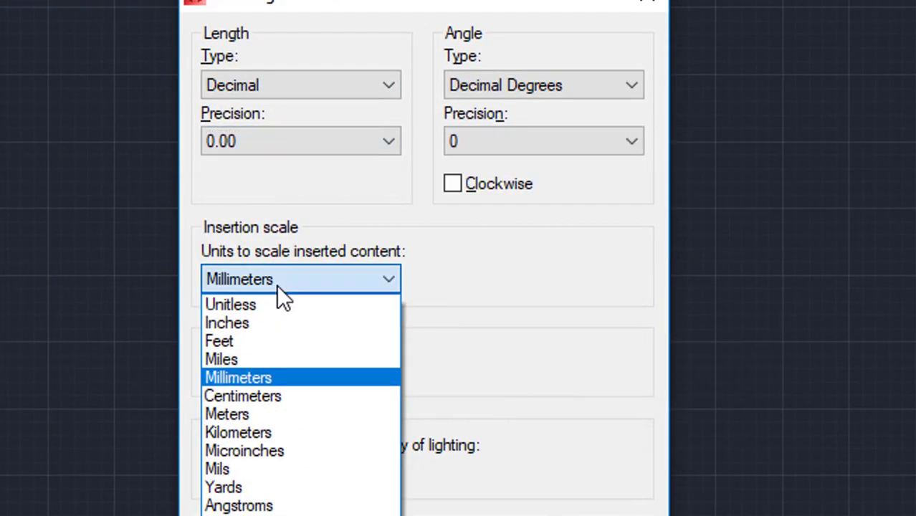
pyautogui.click(277, 284)
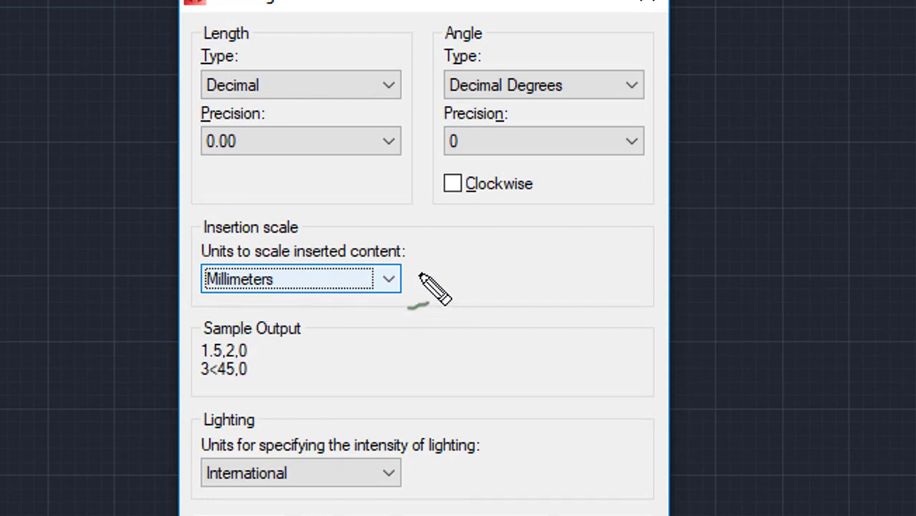
pyautogui.moveTo(386, 274); pyautogui.dragTo(469, 256)
pyautogui.moveTo(305, 149); pyautogui.dragTo(405, 118)
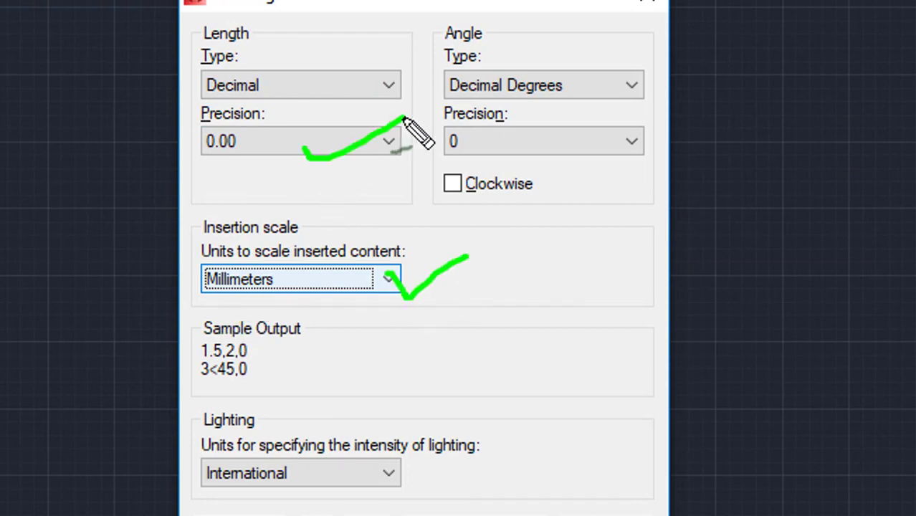
pyautogui.moveTo(294, 91); pyautogui.dragTo(454, 58)
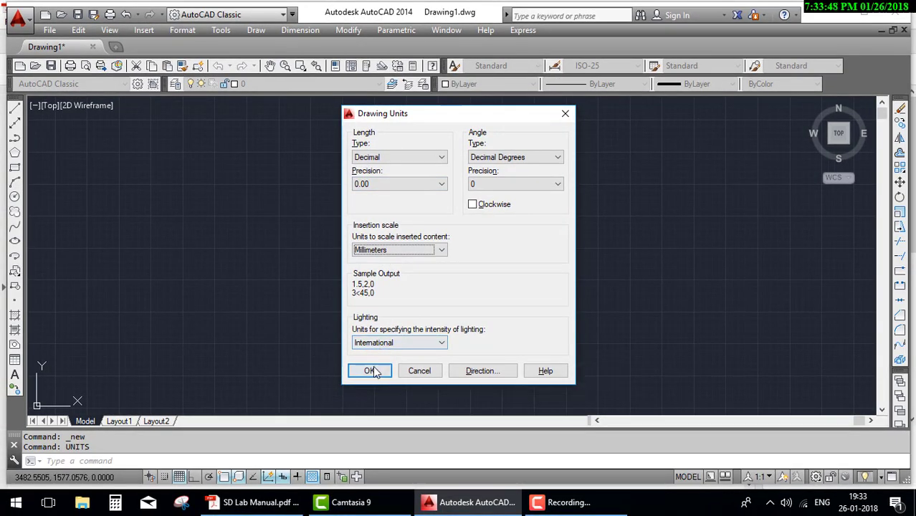
pyautogui.click(370, 371)
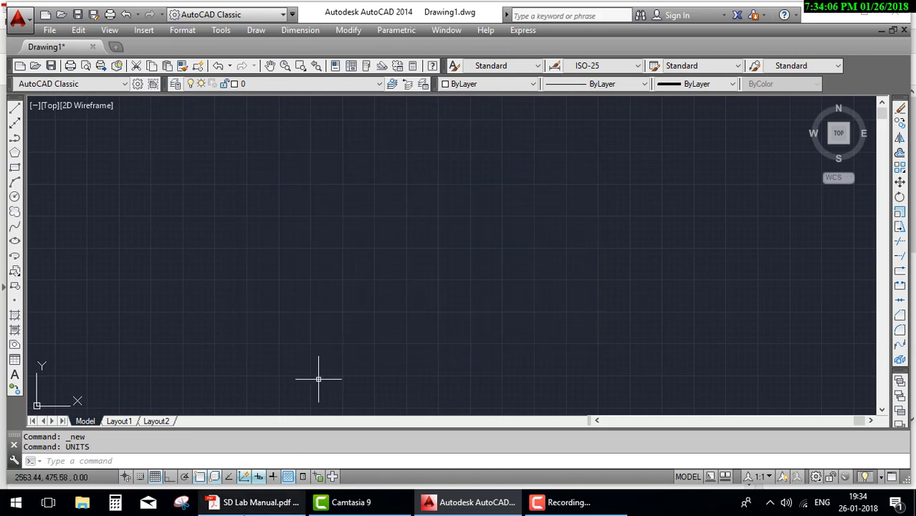
pyautogui.click(255, 502)
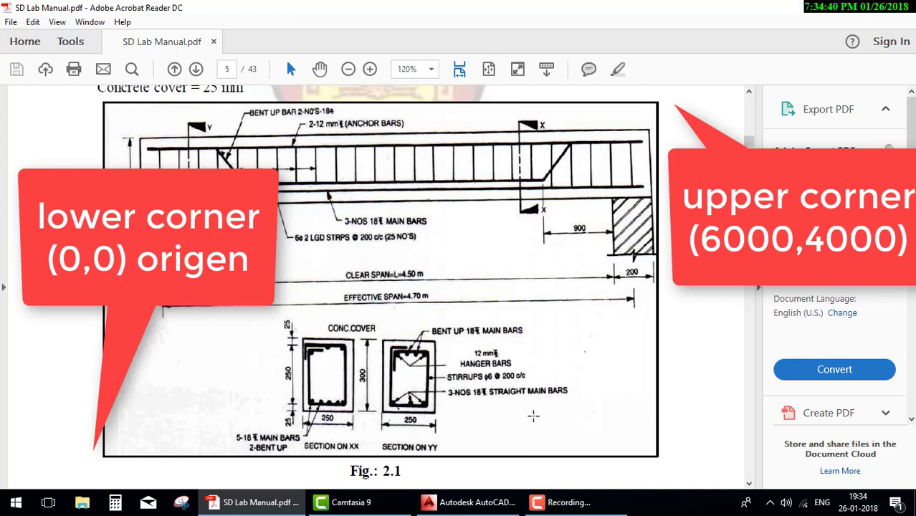
pyautogui.click(471, 501)
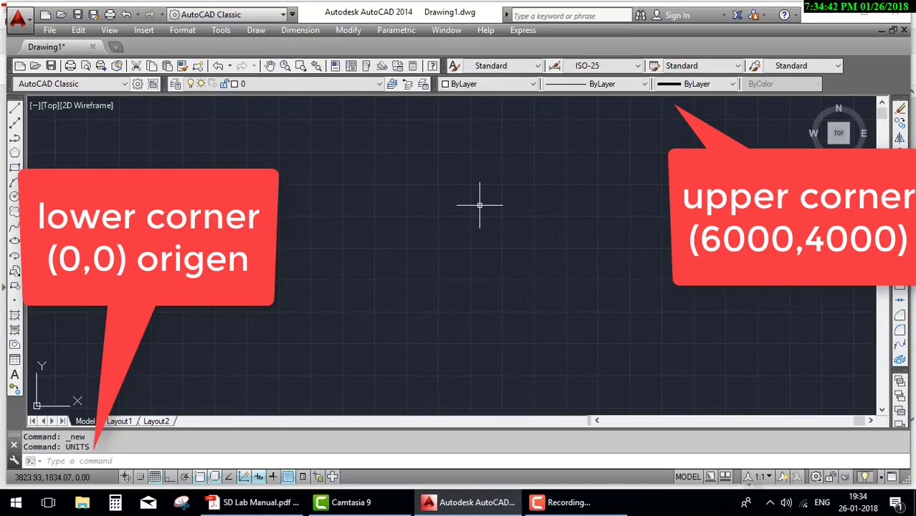
# Use LIMITS to set the lower-left corner to 0,0 and the upper-right corner to 6000,4000
pyautogui.write('li')
pyautogui.write('mits')
pyautogui.press('Return')
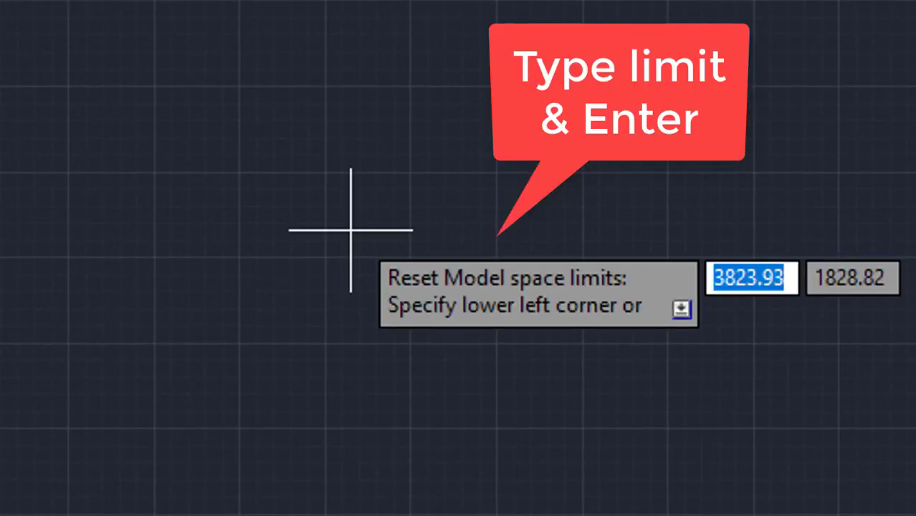
pyautogui.write('0')
pyautogui.press('Tab')
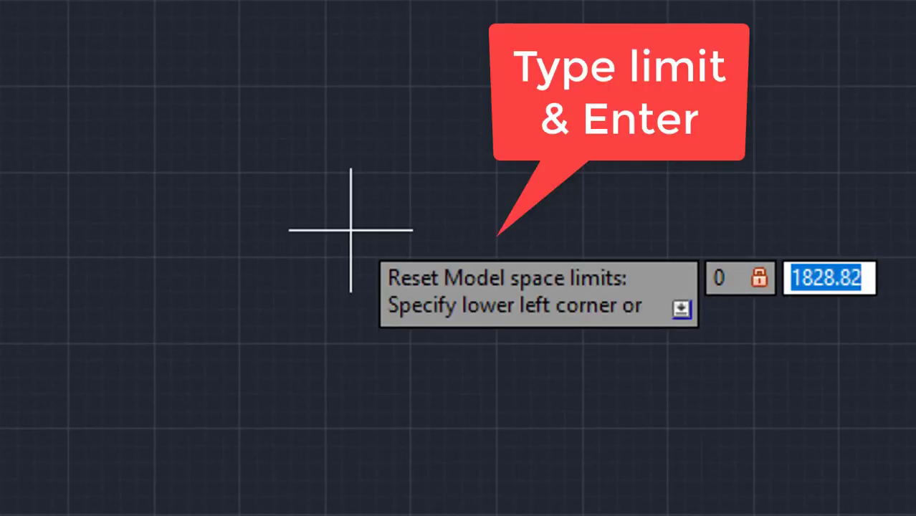
pyautogui.write('0')
pyautogui.press('Return')
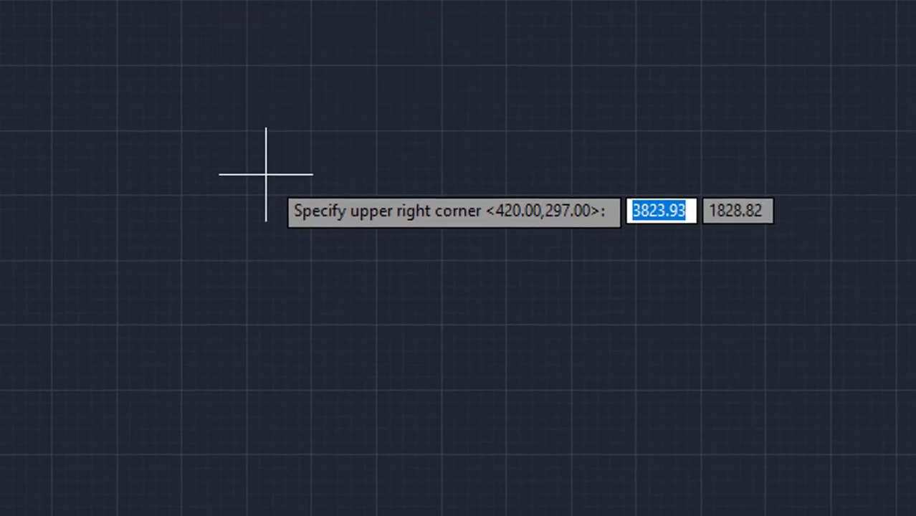
pyautogui.write('6')
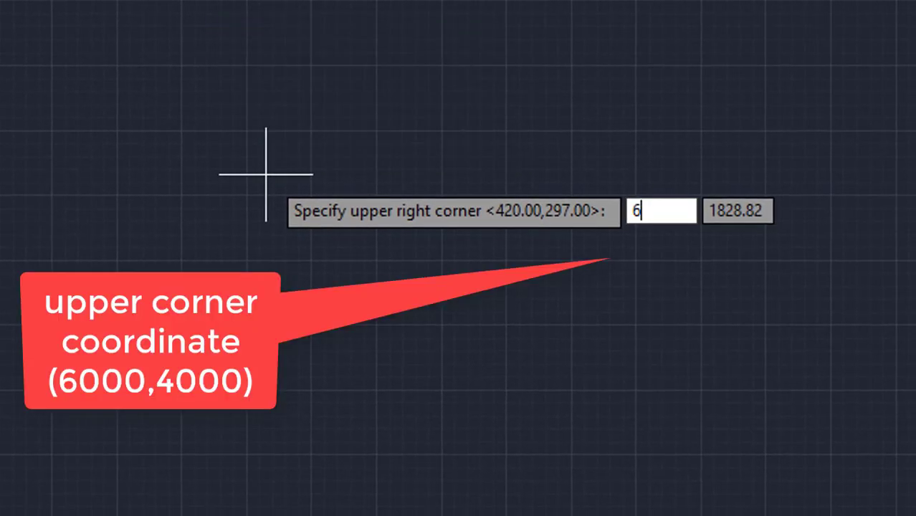
pyautogui.write('000')
pyautogui.press('Tab')
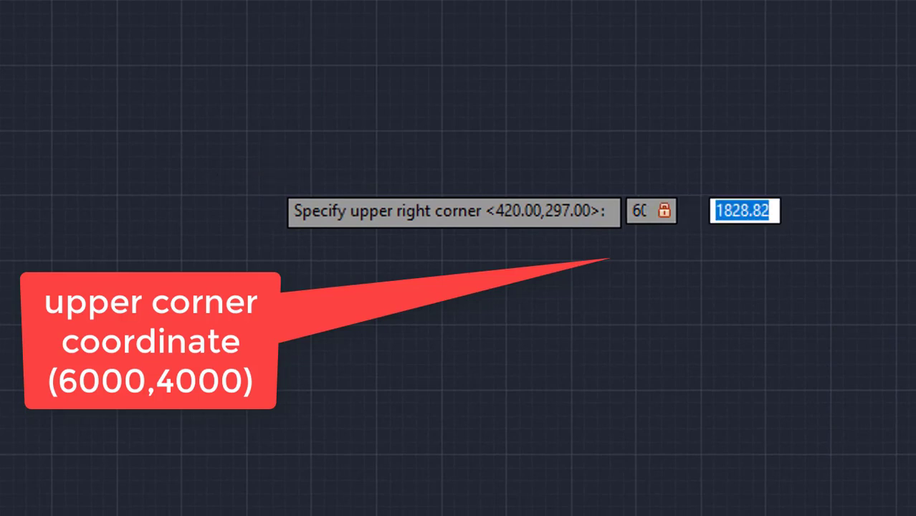
pyautogui.press('BackSpace')
pyautogui.write('40')
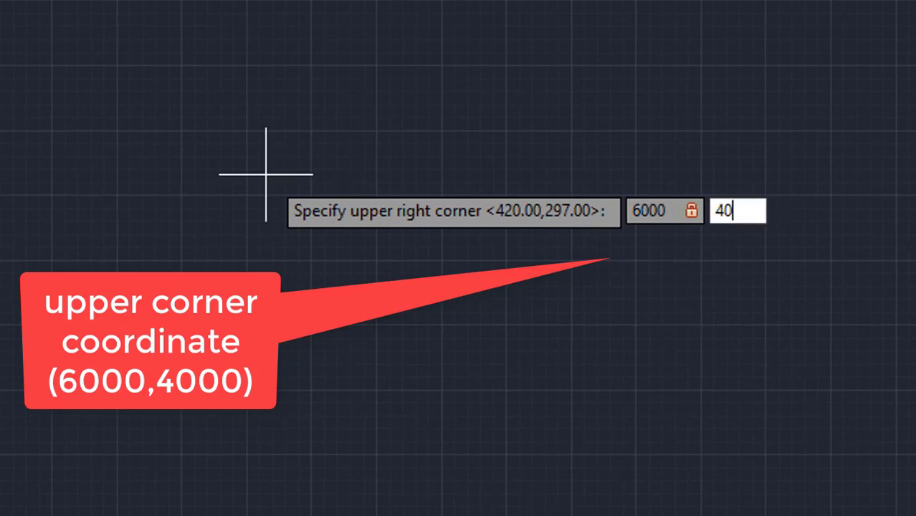
pyautogui.write('00')
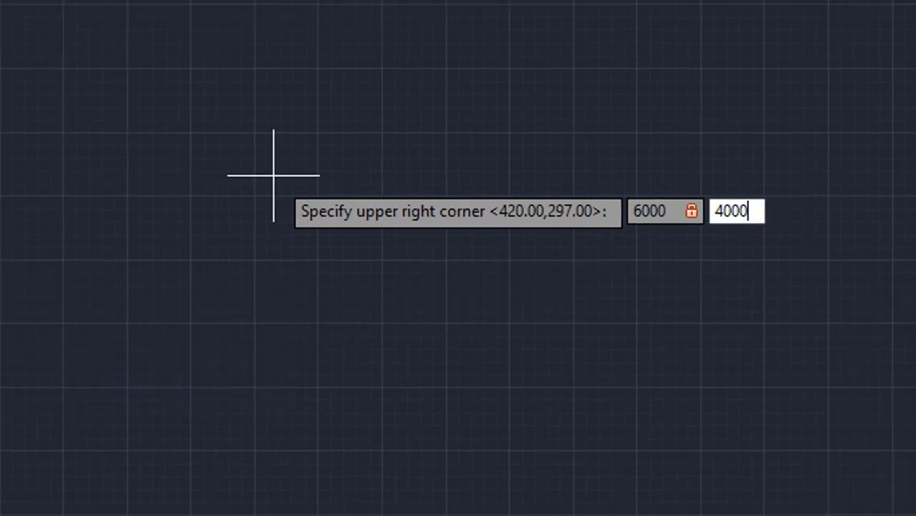
pyautogui.press('Return')
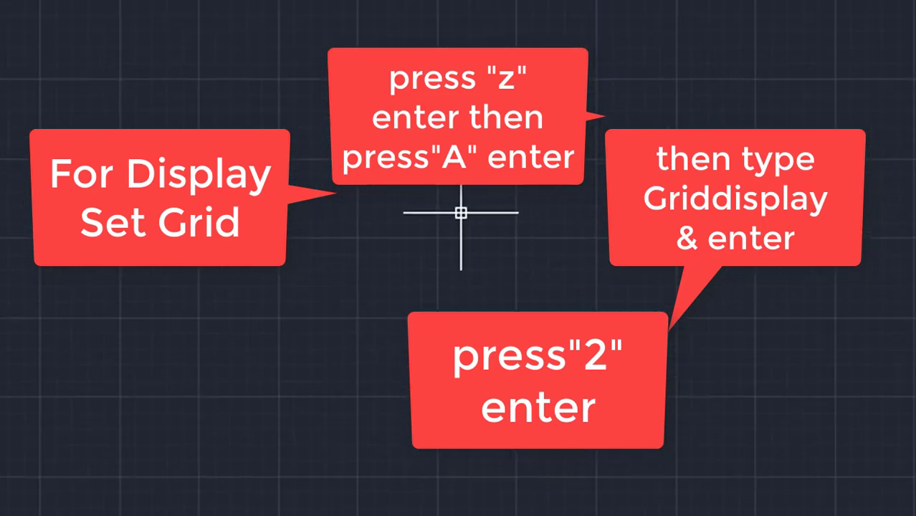
# Zoom All to show the full 6000 by 4000 drawing limits
pyautogui.write('z')
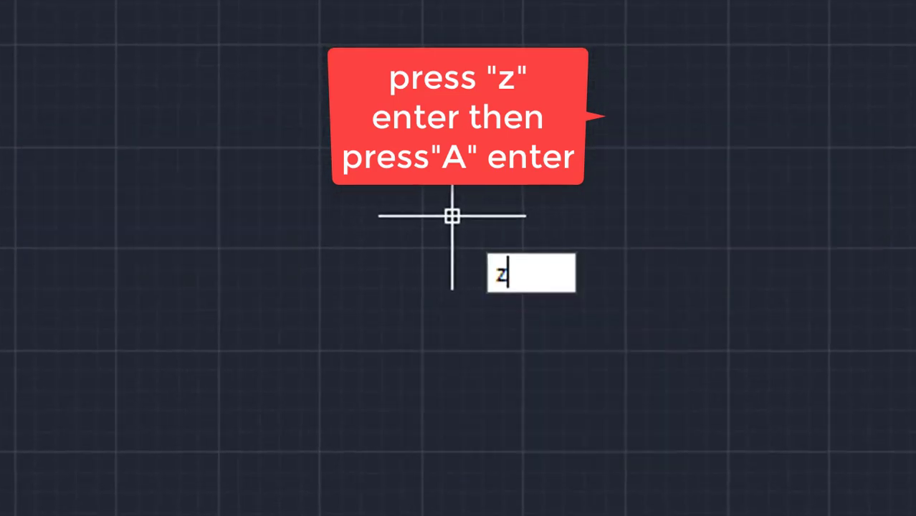
pyautogui.press('Return')
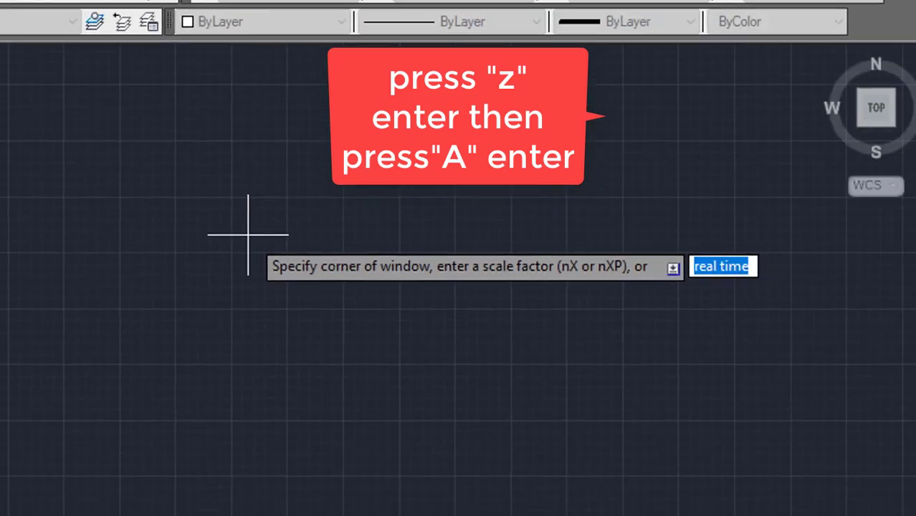
pyautogui.write('a')
pyautogui.press('Return')
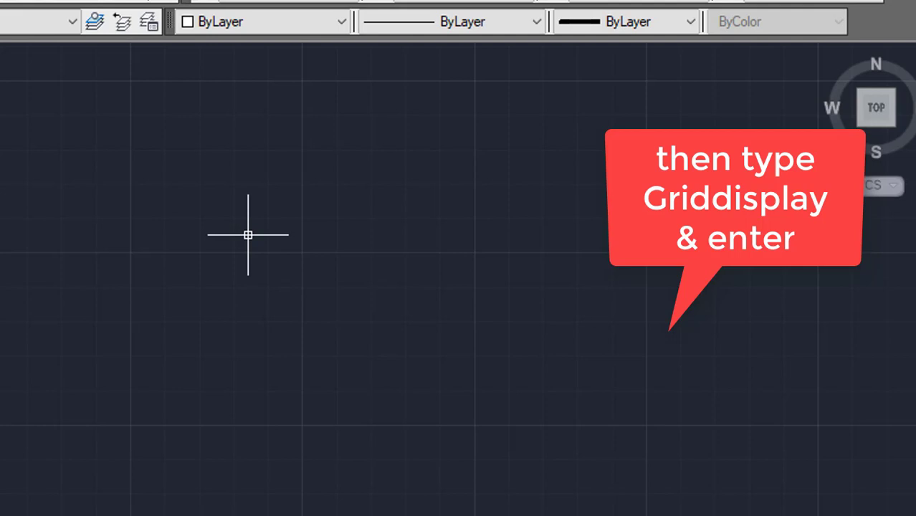
# Set GRIDDISPLAY to 2 to confine the grid, then return to the PDF figure
pyautogui.write('g')
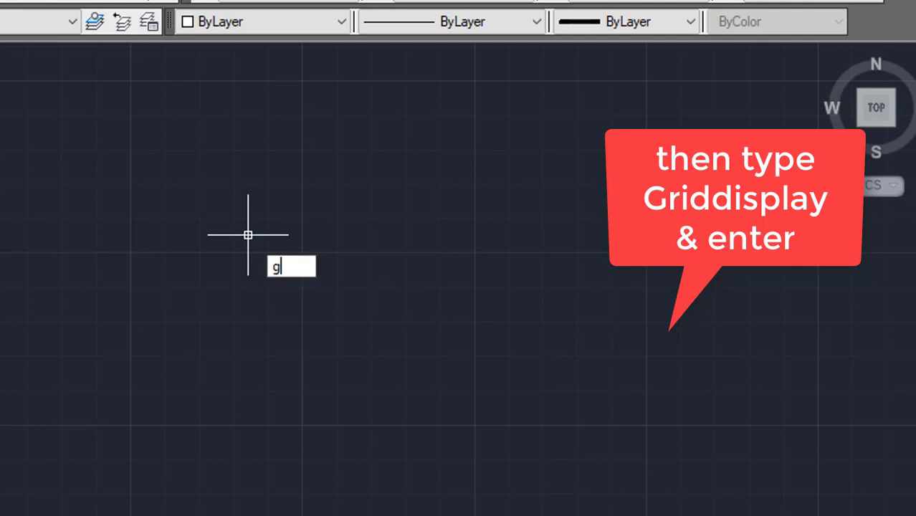
pyautogui.write('rid')
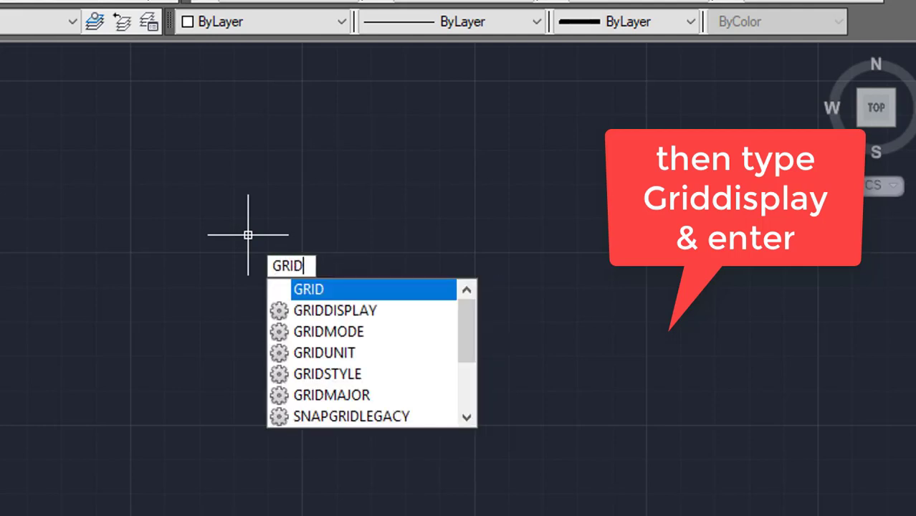
pyautogui.press('Down')
pyautogui.press('Return')
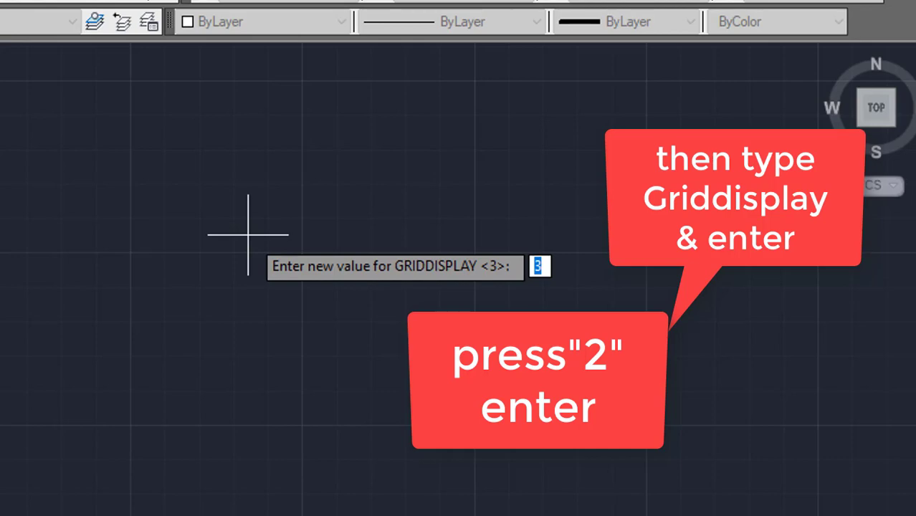
pyautogui.write('2')
pyautogui.press('Return')
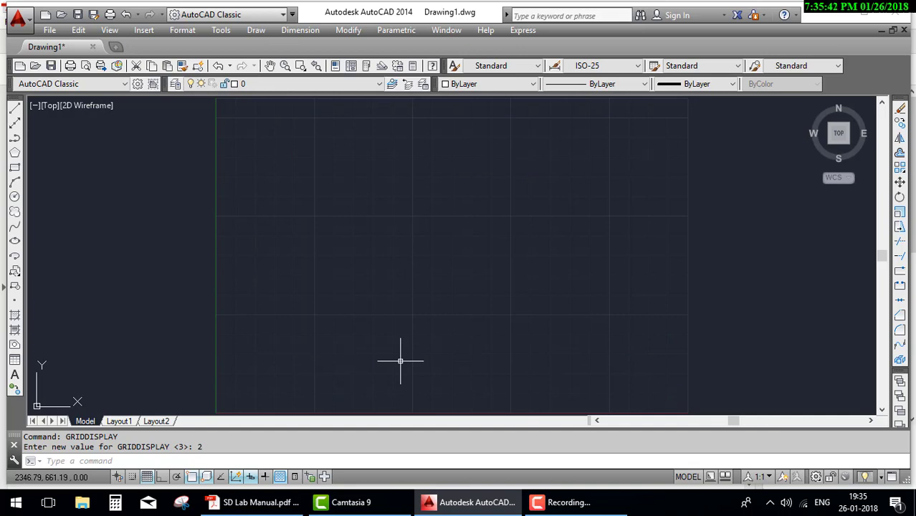
pyautogui.click(259, 503)
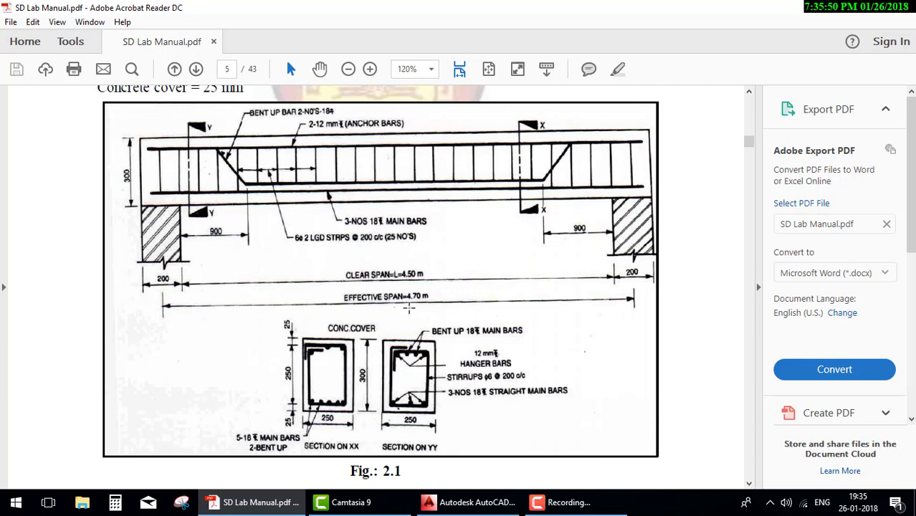
pyautogui.moveTo(405, 324); pyautogui.dragTo(415, 321)
pyautogui.moveTo(340, 309); pyautogui.dragTo(431, 309)
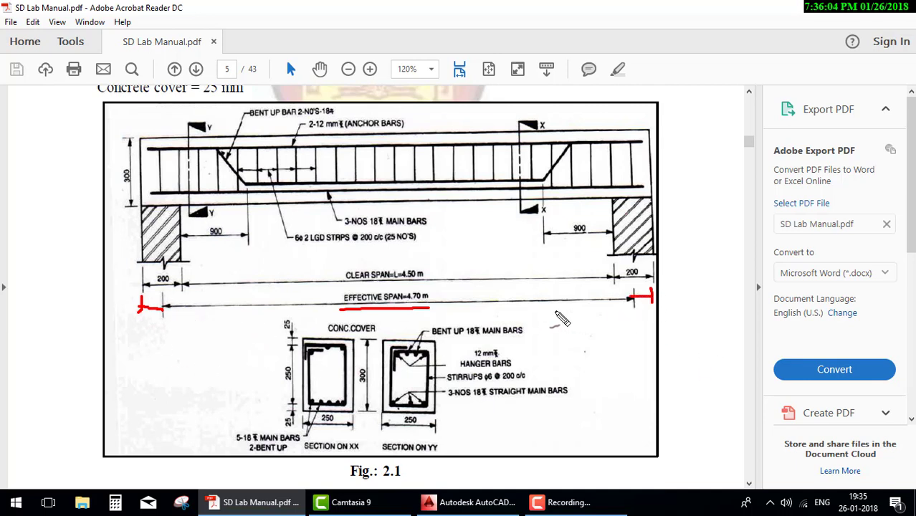
pyautogui.moveTo(141, 196); pyautogui.dragTo(138, 192)
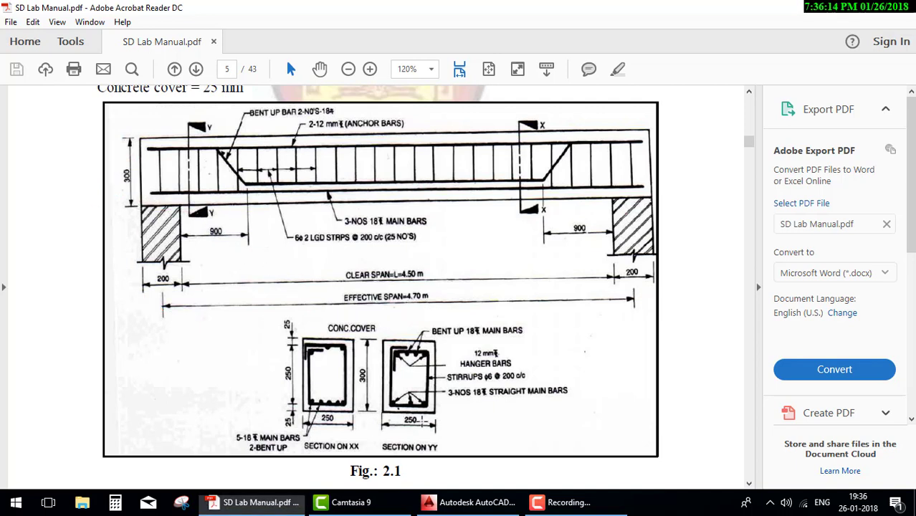
# With Ortho on, draw the beam's 4900 top edge and 300 end
pyautogui.click(471, 502)
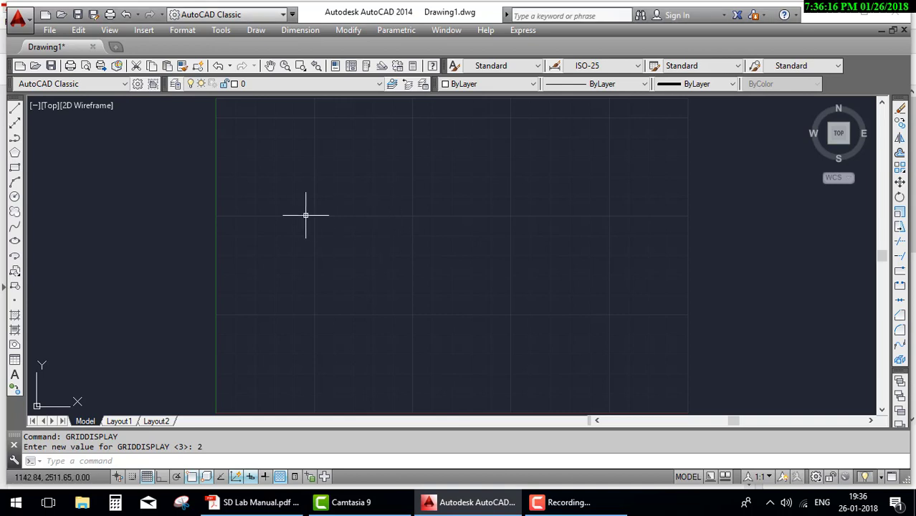
pyautogui.write('L')
pyautogui.press('Return')
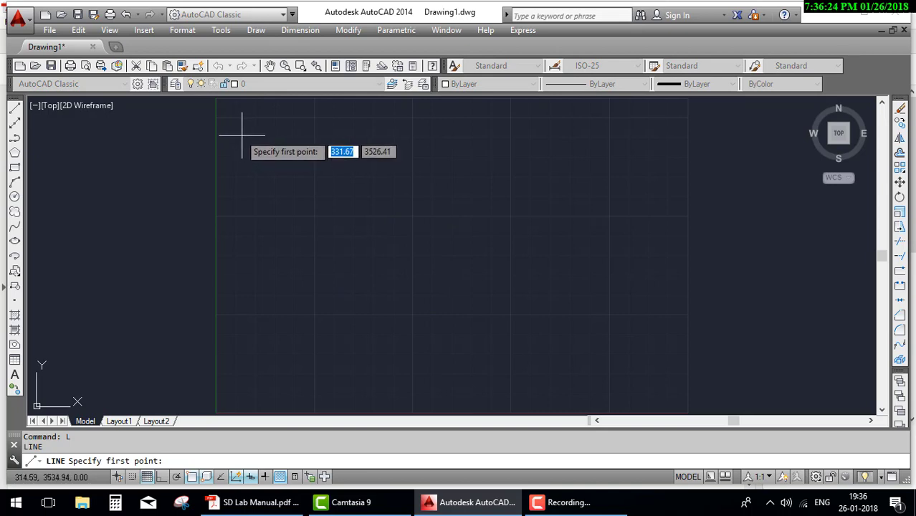
pyautogui.click(239, 135)
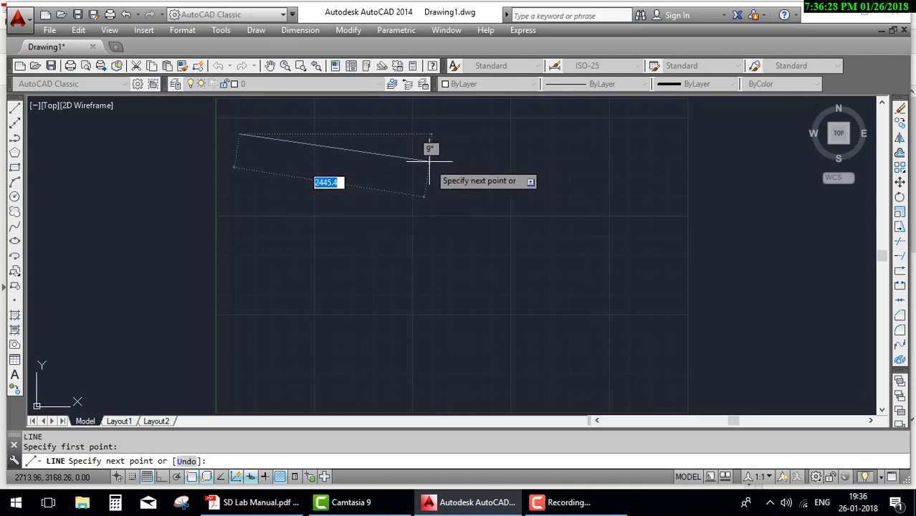
pyautogui.press('F6')
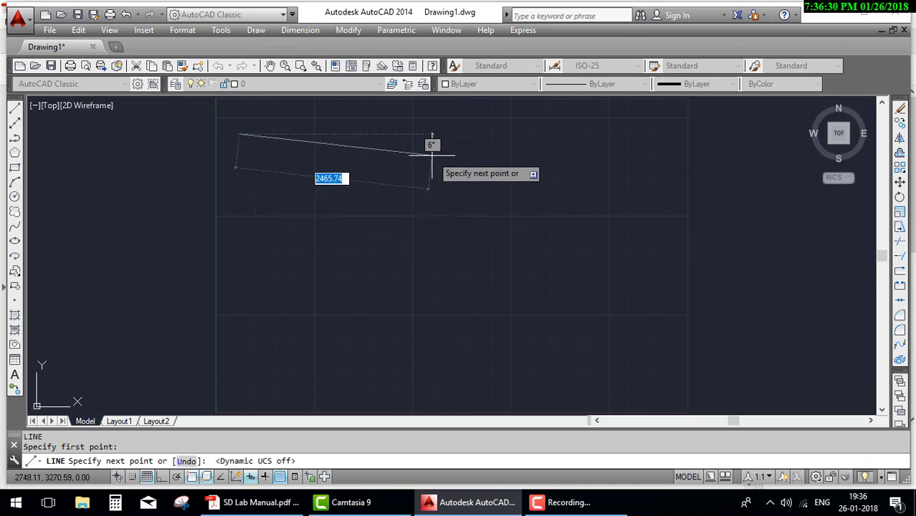
pyautogui.press('F8')
pyautogui.write('4900')
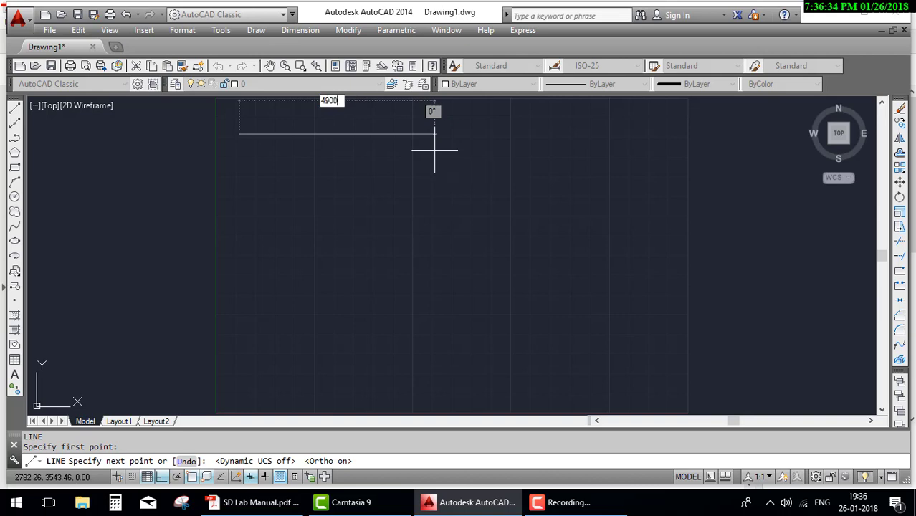
pyautogui.press('Return')
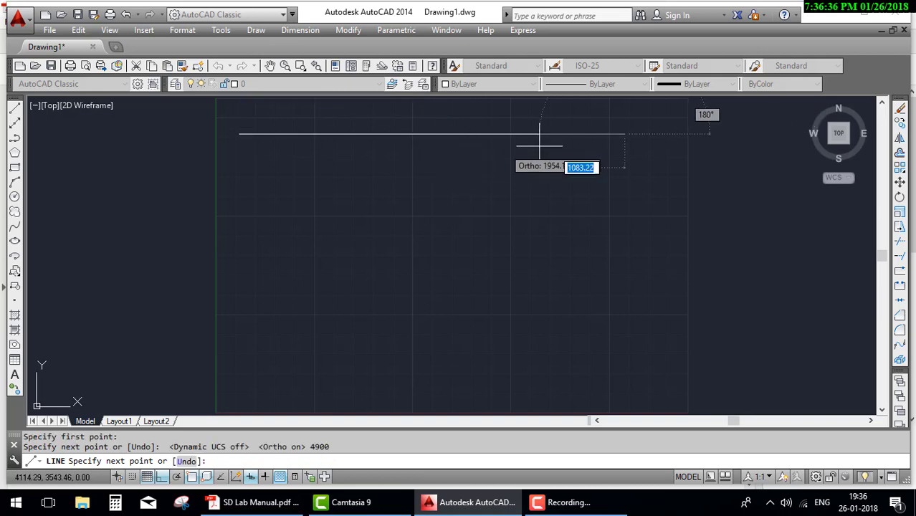
pyautogui.write('300')
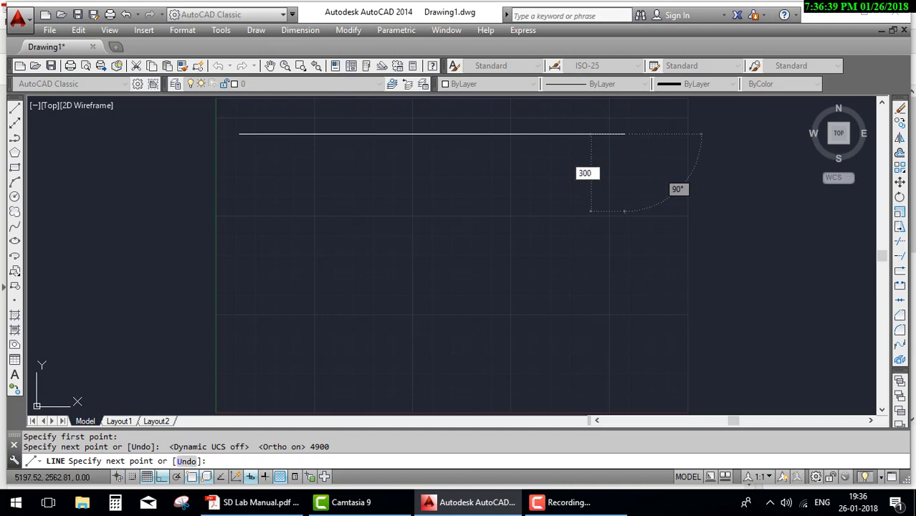
pyautogui.press('Return')
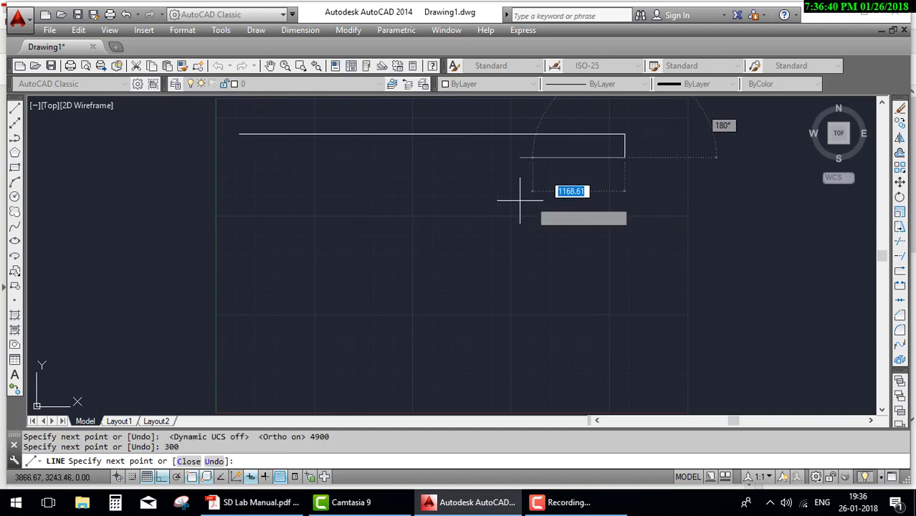
# Undo a wrong 300 segment, draw the 4900 bottom edge, and close the outline
pyautogui.write('300')
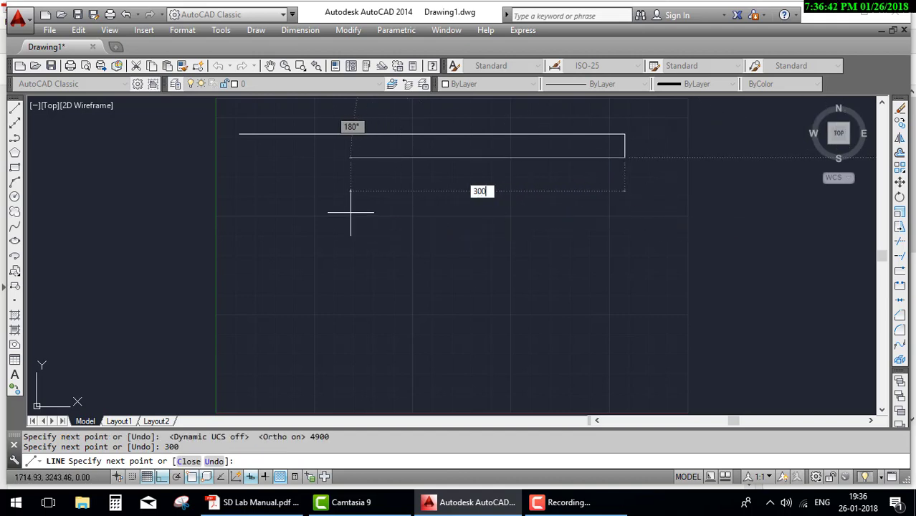
pyautogui.press('Return')
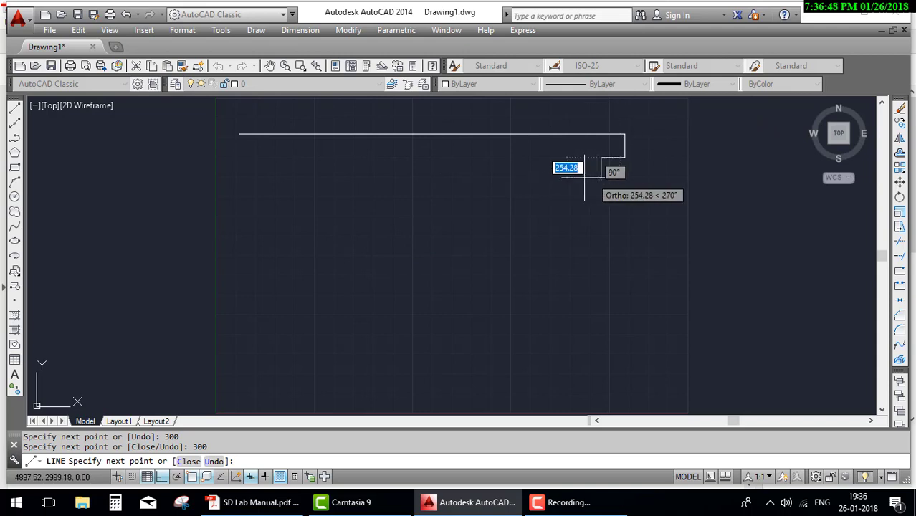
pyautogui.hotkey('ctrl', 'z')
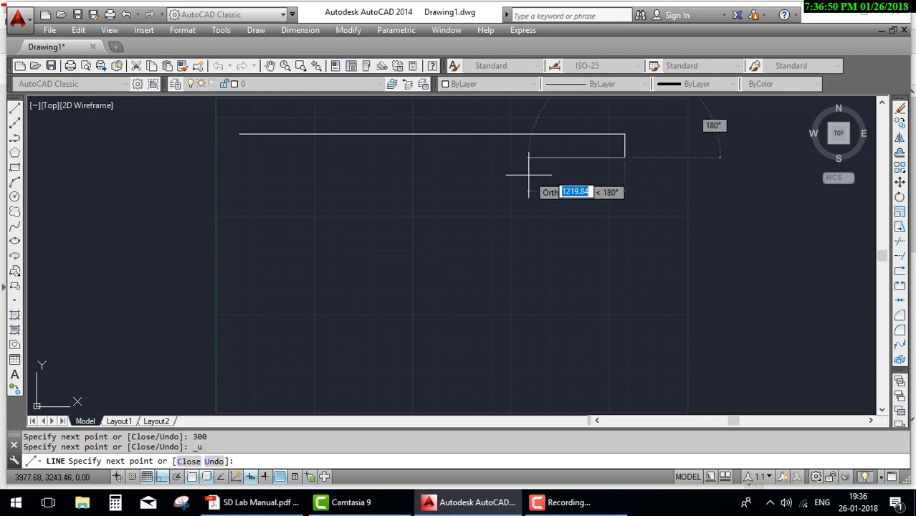
pyautogui.write('4900')
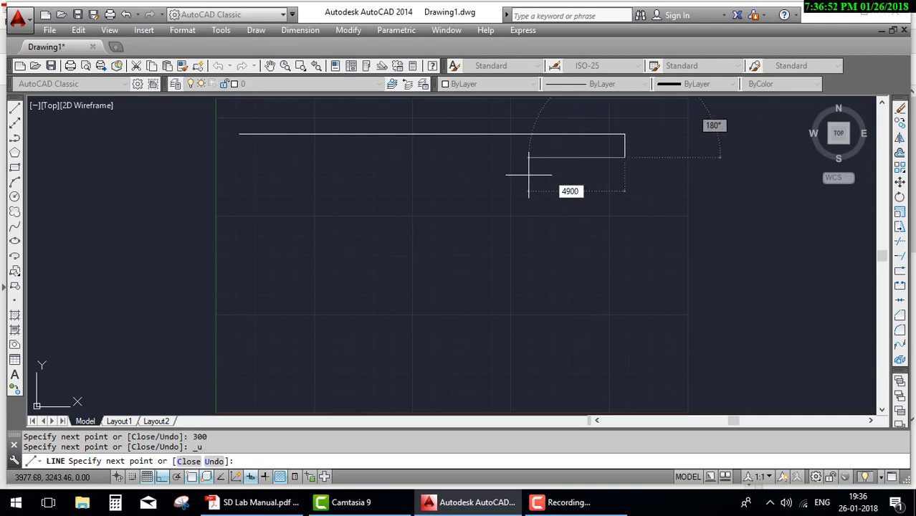
pyautogui.press('Return')
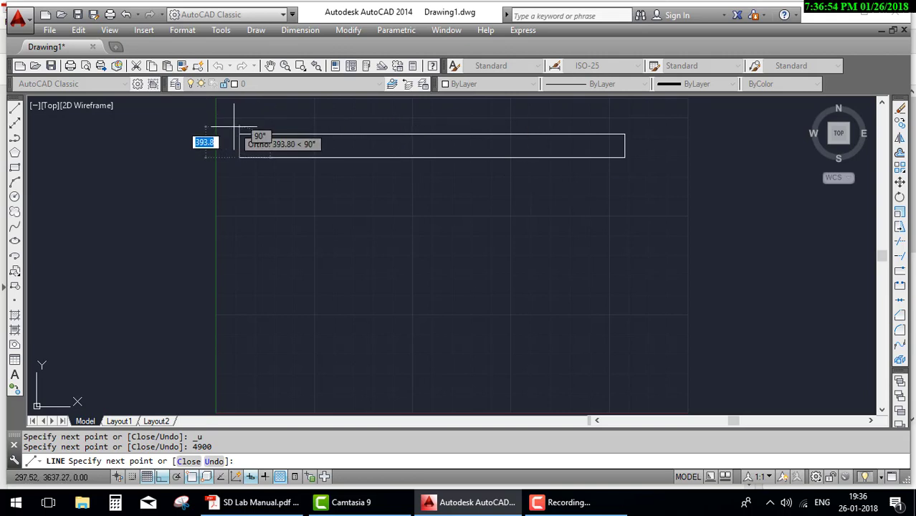
pyautogui.write('c')
pyautogui.press('Return')
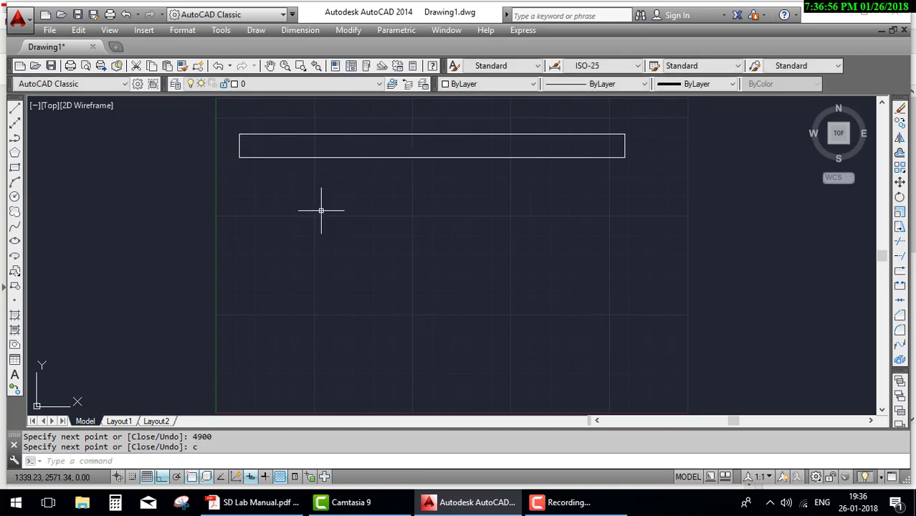
pyautogui.moveTo(417, 215); pyautogui.dragTo(437, 263, button='middle')
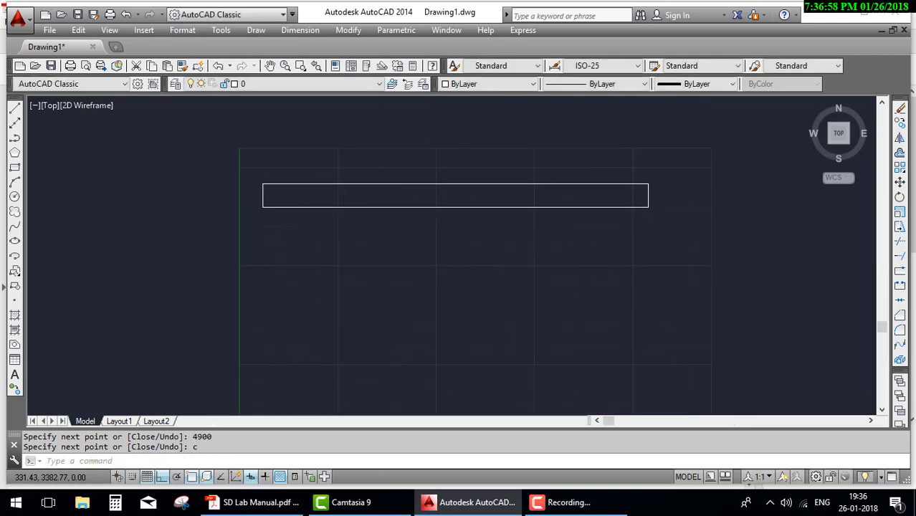
pyautogui.scroll(3, 265, 201)
pyautogui.moveTo(400, 221); pyautogui.dragTo(329, 229, button='middle')
pyautogui.scroll(-2, 329, 230)
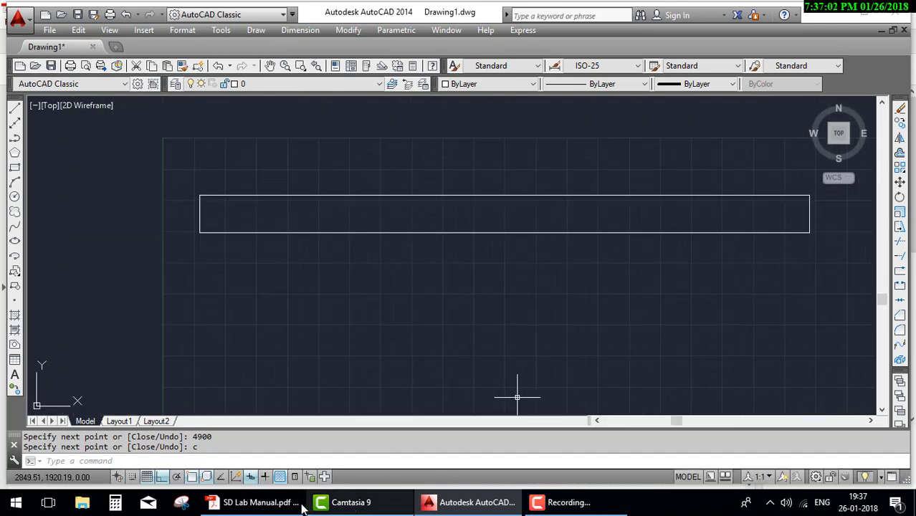
pyautogui.click(254, 501)
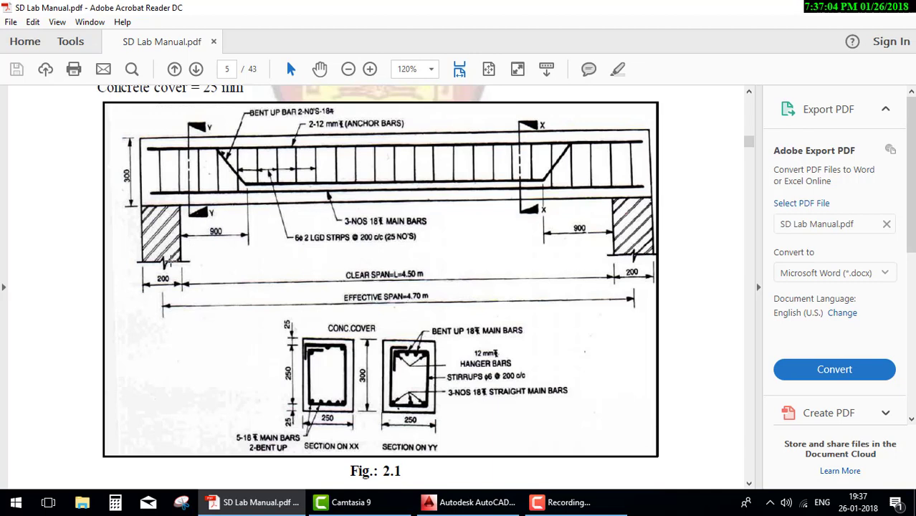
pyautogui.moveTo(131, 207)
pyautogui.mouseDown()
pyautogui.moveTo(127, 283)
pyautogui.moveTo(207, 281)
pyautogui.moveTo(208, 202)
pyautogui.moveTo(117, 206)
pyautogui.mouseUp()
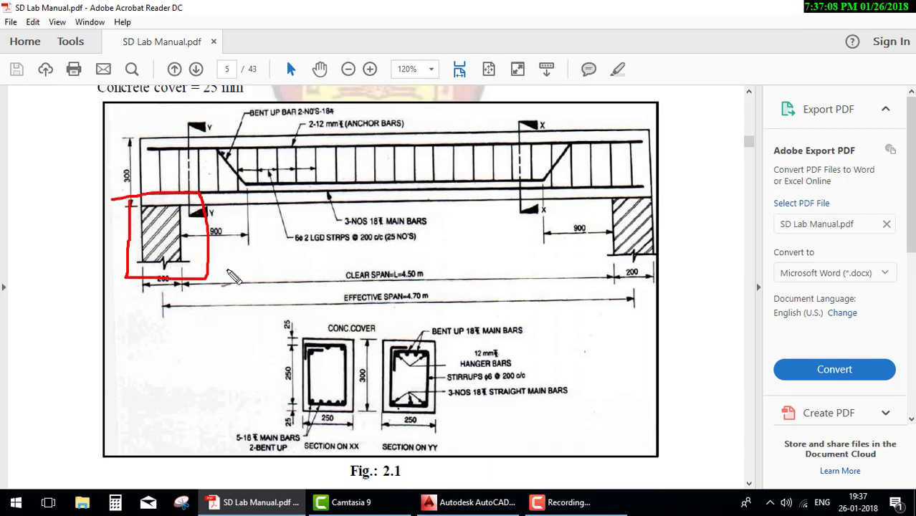
pyautogui.press('Escape')
pyautogui.moveTo(151, 288); pyautogui.dragTo(194, 289)
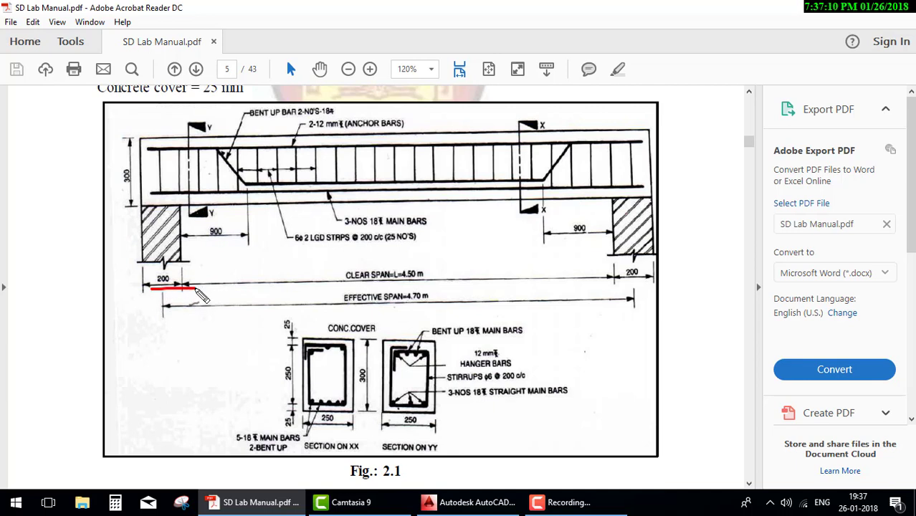
pyautogui.moveTo(120, 227); pyautogui.dragTo(128, 222)
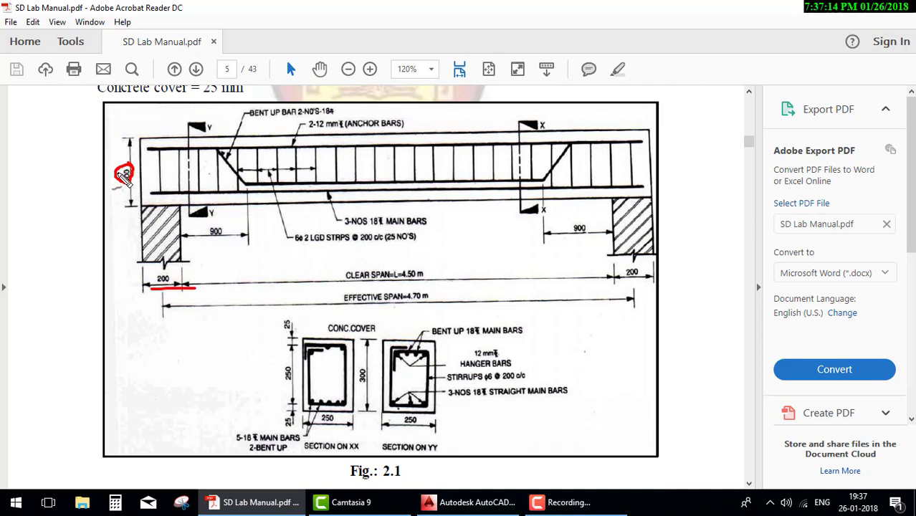
pyautogui.moveTo(105, 201)
pyautogui.mouseDown()
pyautogui.moveTo(122, 217)
pyautogui.moveTo(124, 266)
pyautogui.mouseUp()
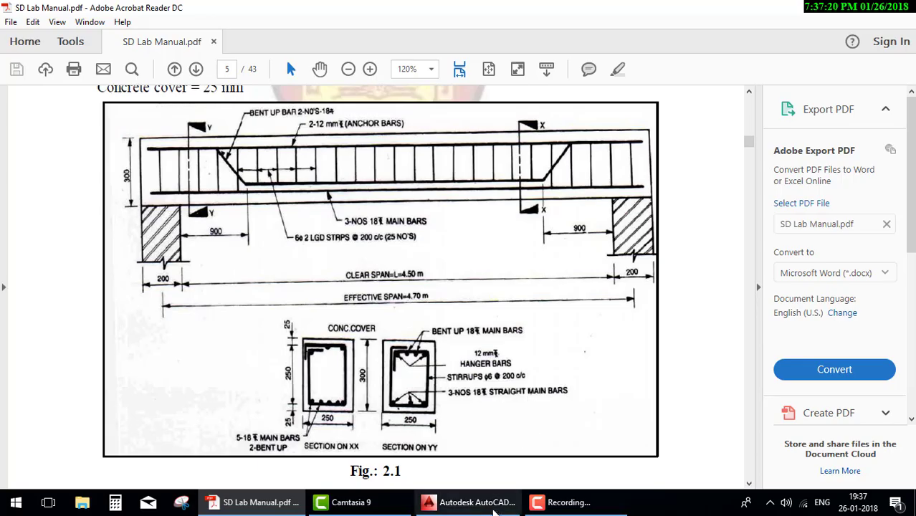
pyautogui.click(470, 502)
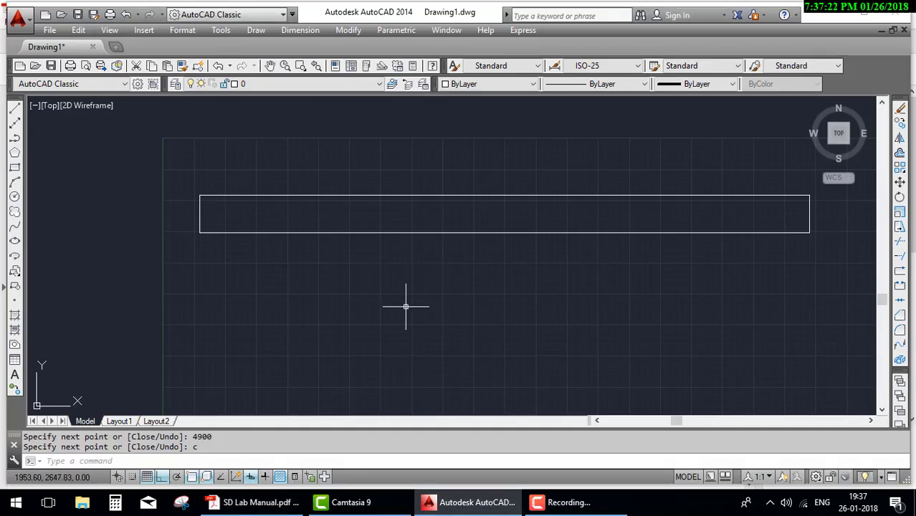
pyautogui.write('L')
# Draw a closed support rectangle below the beam, 200 wide and 500 (300 + 200) tall
pyautogui.press('Return')
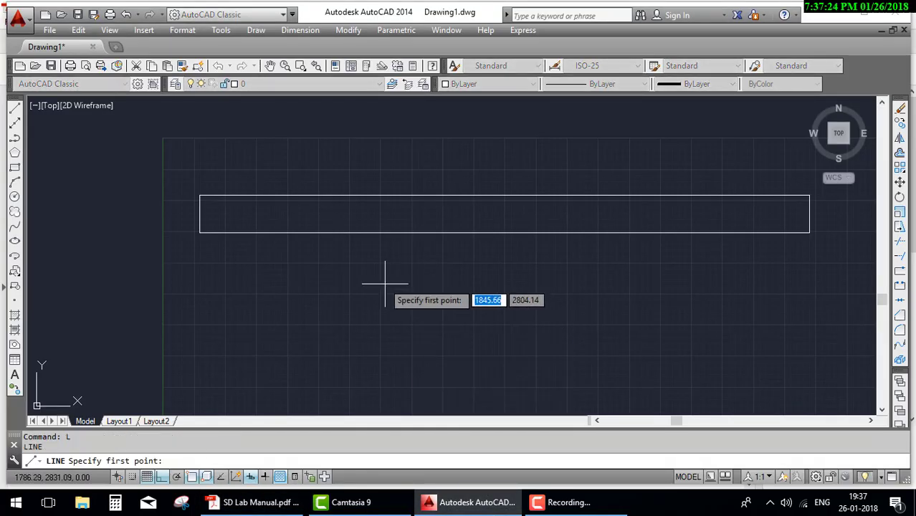
pyautogui.click(368, 282)
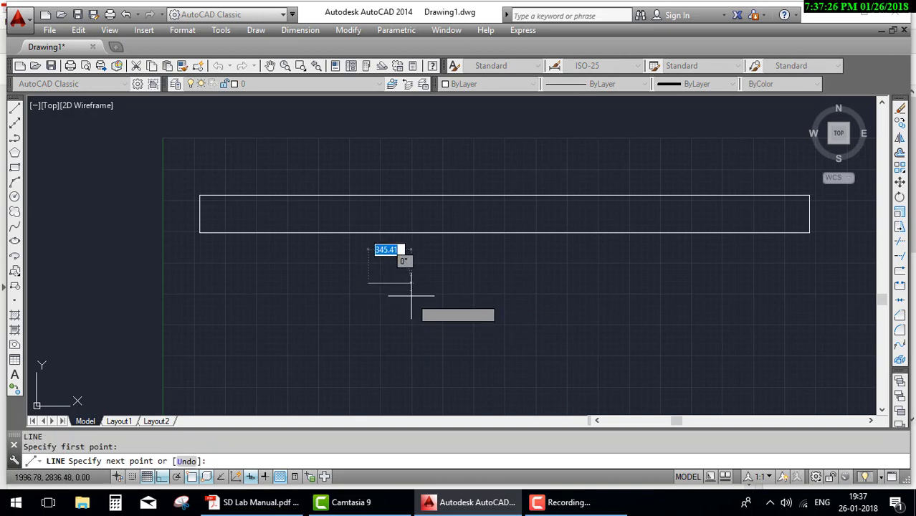
pyautogui.write('200')
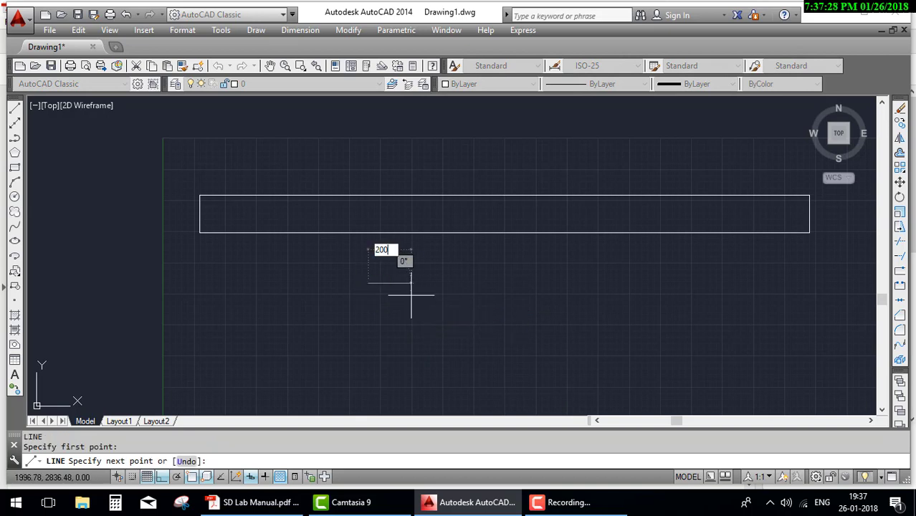
pyautogui.press('Return')
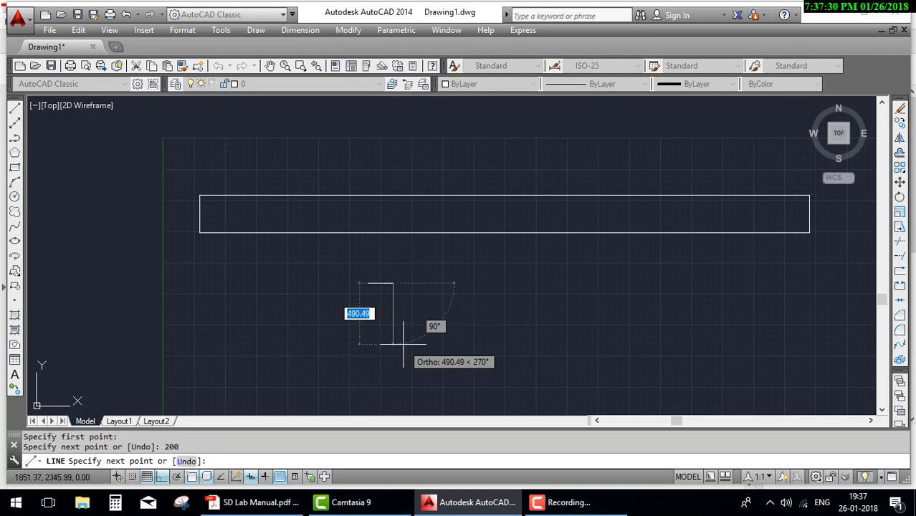
pyautogui.write('300')
pyautogui.press('Return')
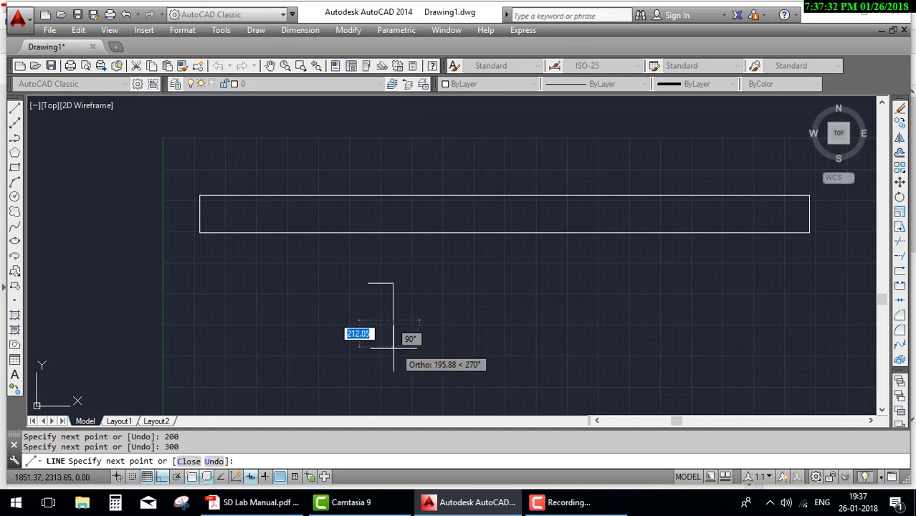
pyautogui.write('200')
pyautogui.press('Return')
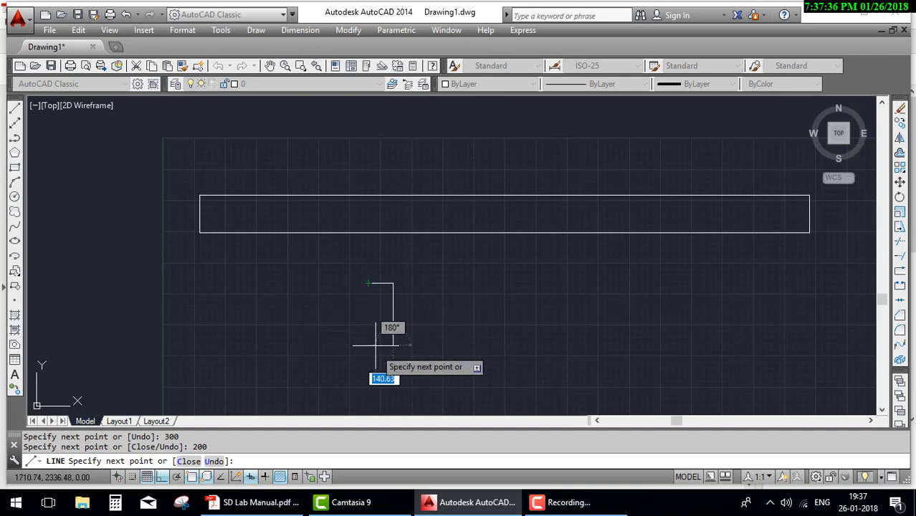
pyautogui.write('200')
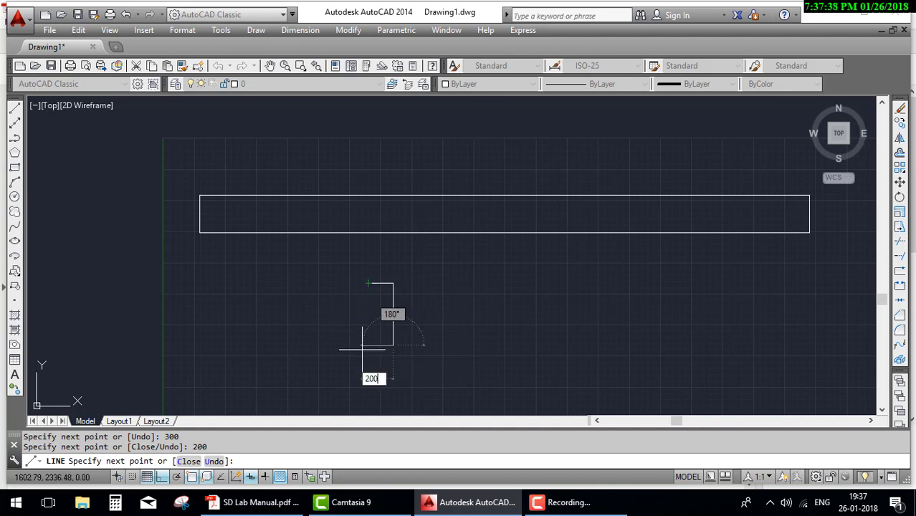
pyautogui.press('Return')
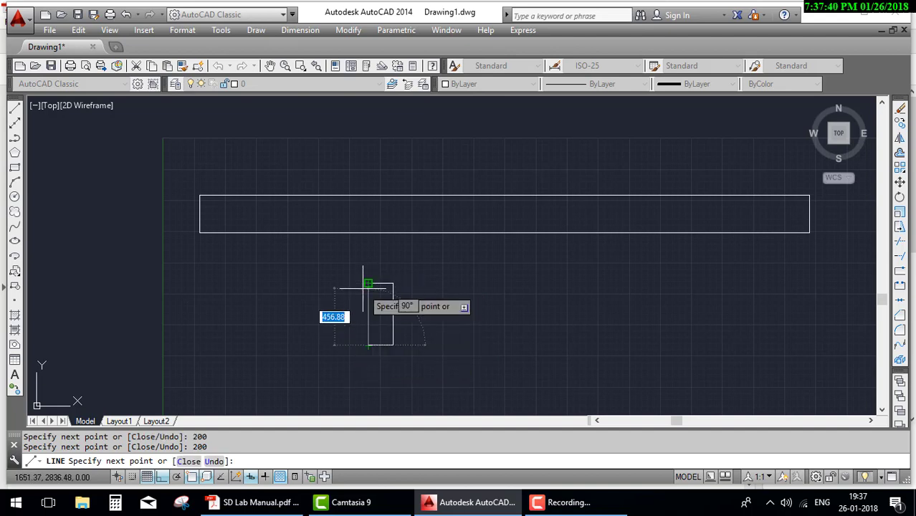
pyautogui.write('c')
pyautogui.press('Return')
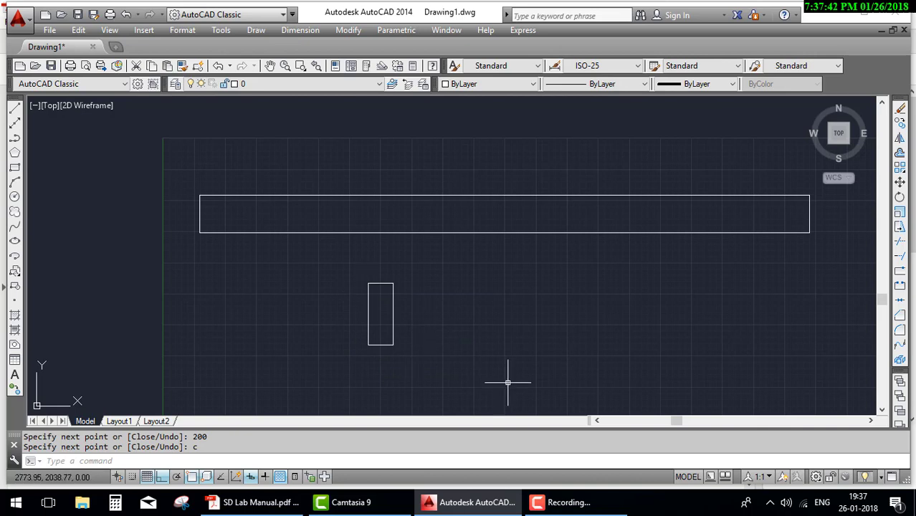
# Copy the support rectangle so a copy sits under the beam's left end
pyautogui.write('c')
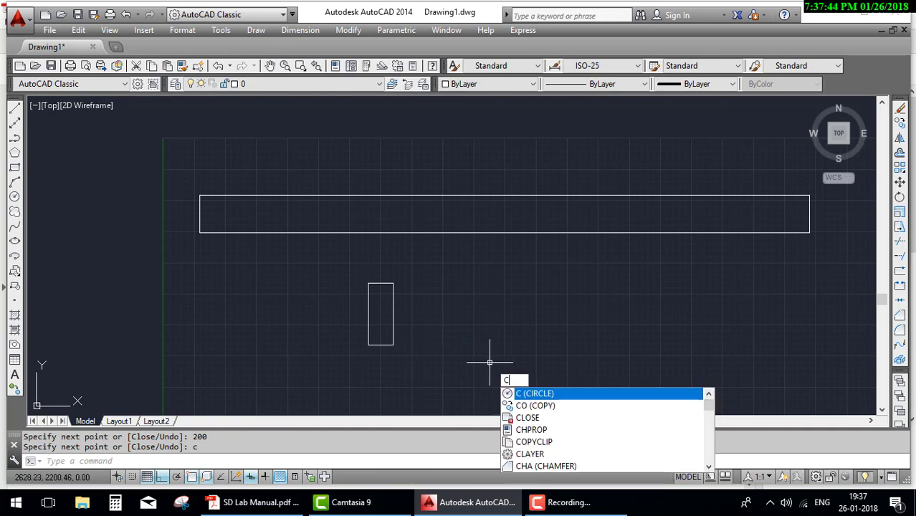
pyautogui.press('Return')
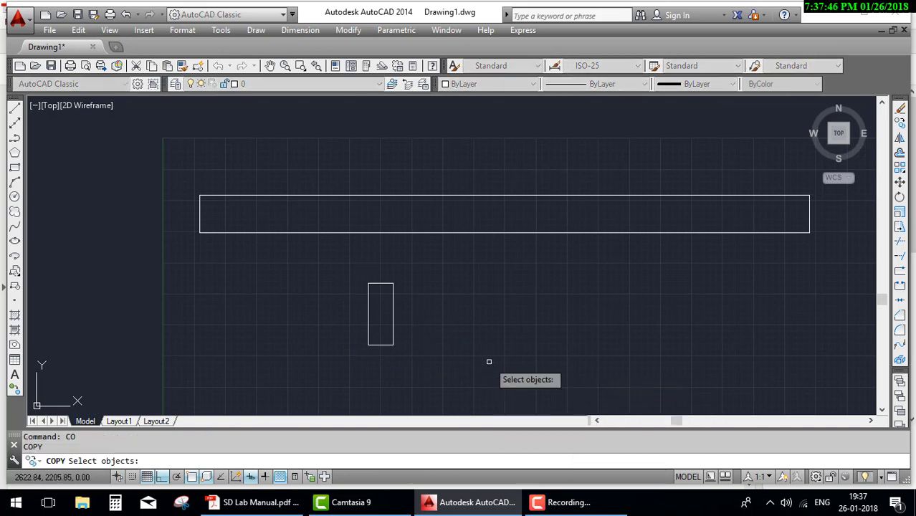
pyautogui.click(444, 359)
pyautogui.click(335, 256)
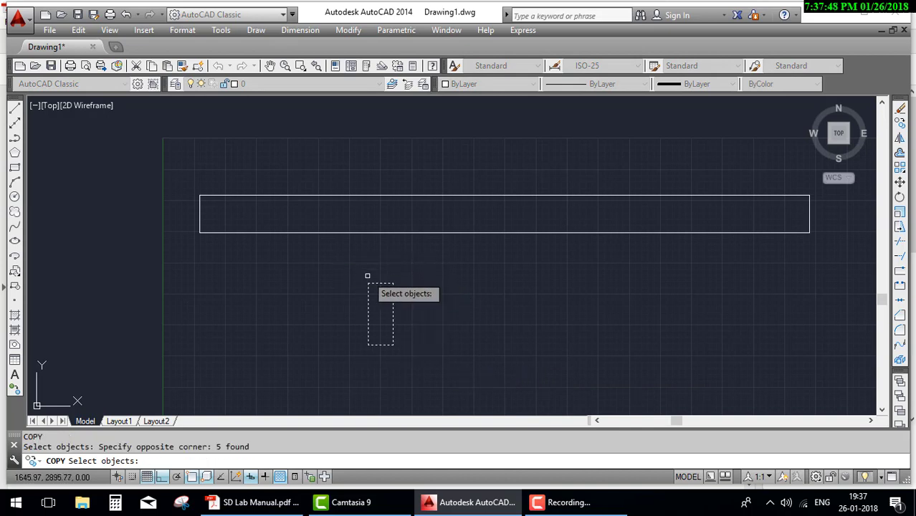
pyautogui.press('Return')
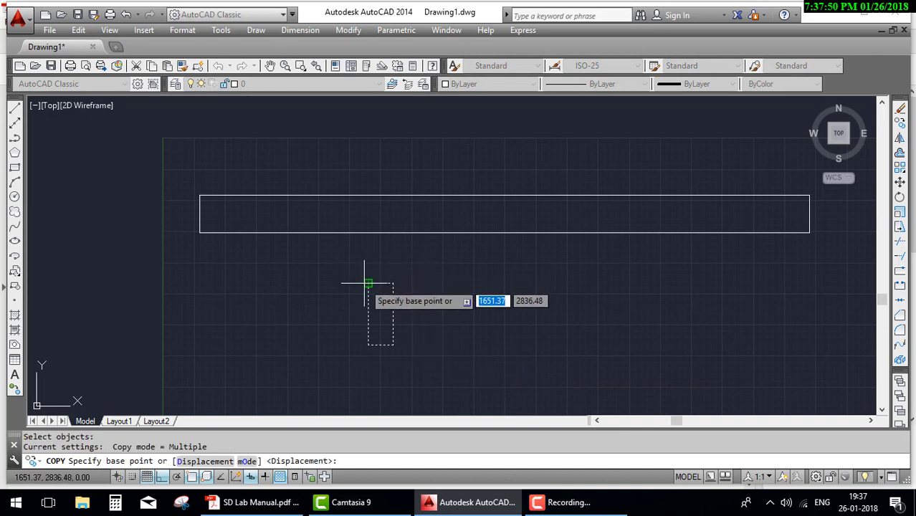
pyautogui.click(368, 284)
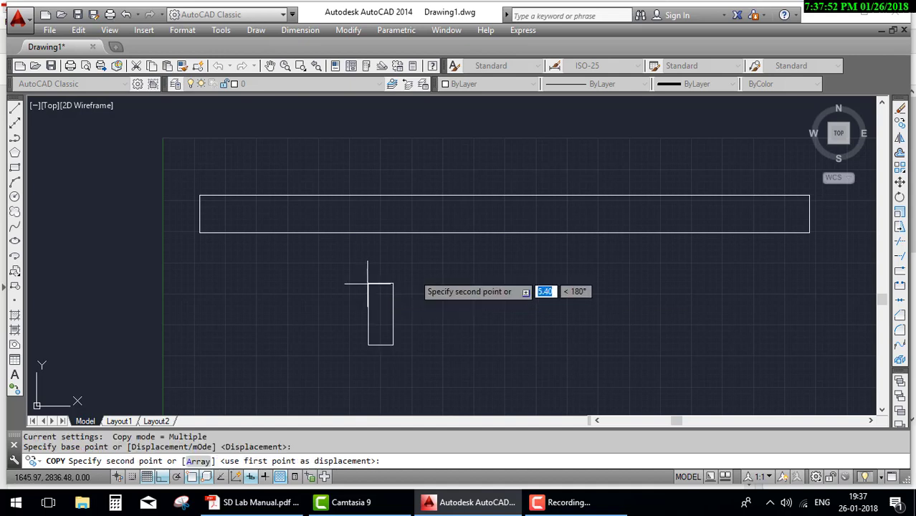
pyautogui.click(790, 237)
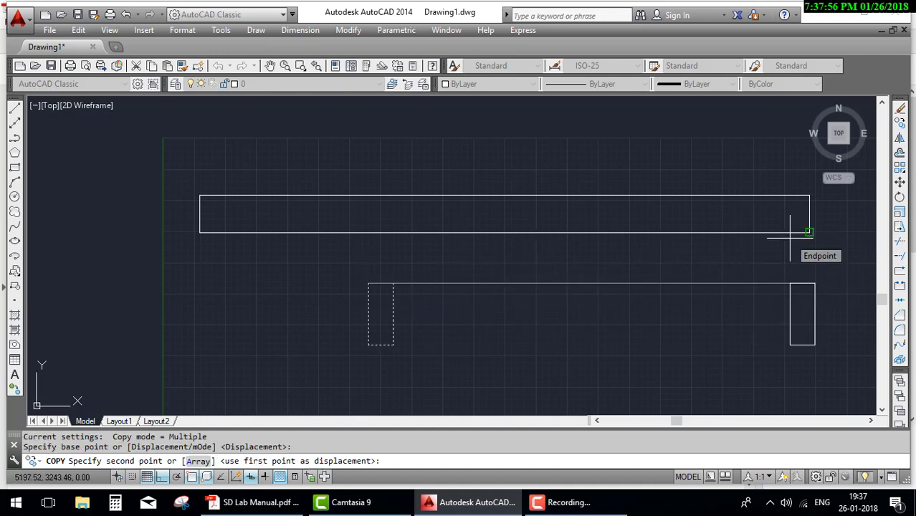
pyautogui.press('F8')
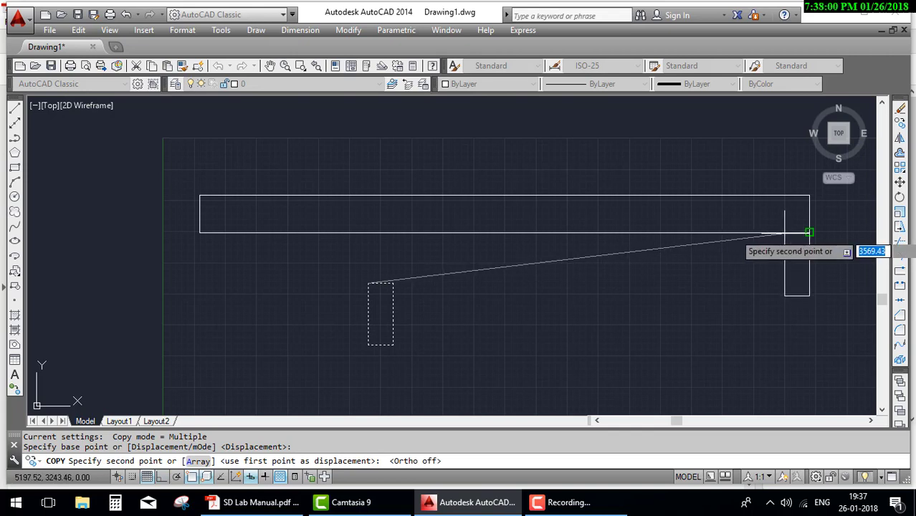
pyautogui.click(199, 233)
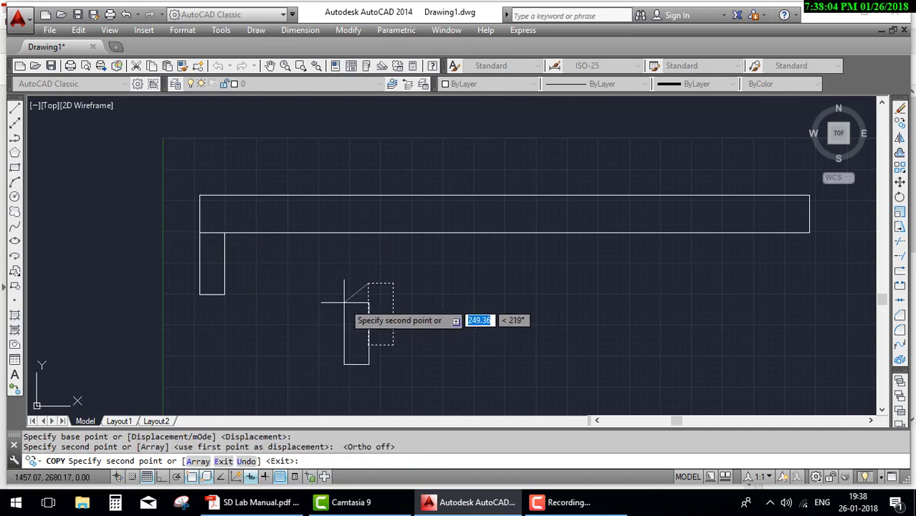
pyautogui.press('Escape')
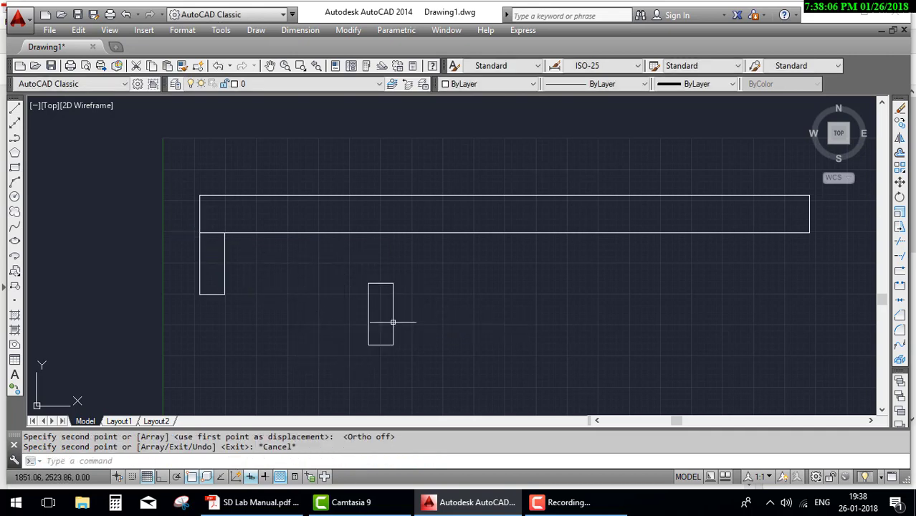
# Move the original support rectangle under the beam's right end
pyautogui.write('m')
pyautogui.press('Return')
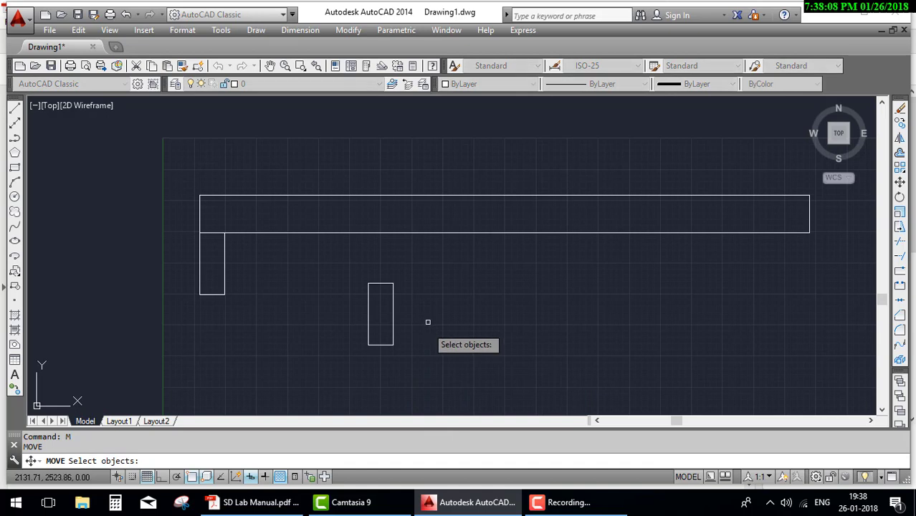
pyautogui.click(427, 322)
pyautogui.click(367, 354)
pyautogui.press('Return')
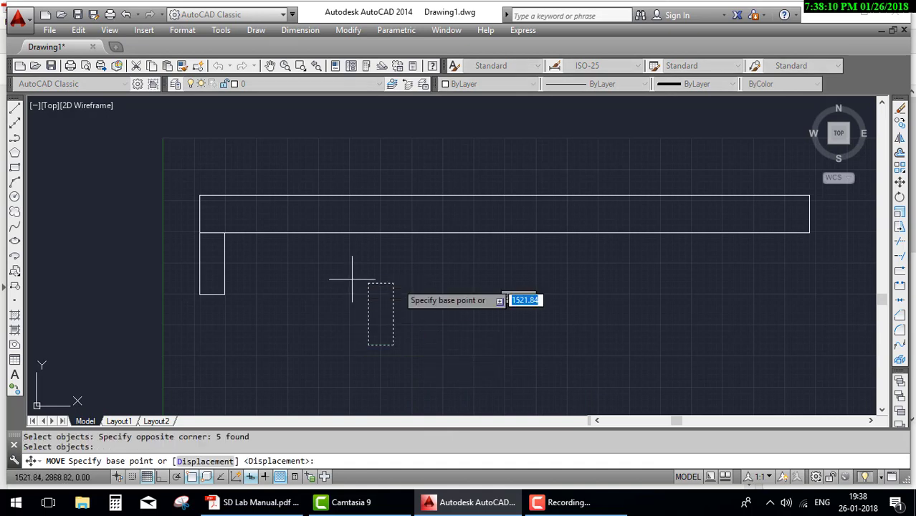
pyautogui.click(393, 284)
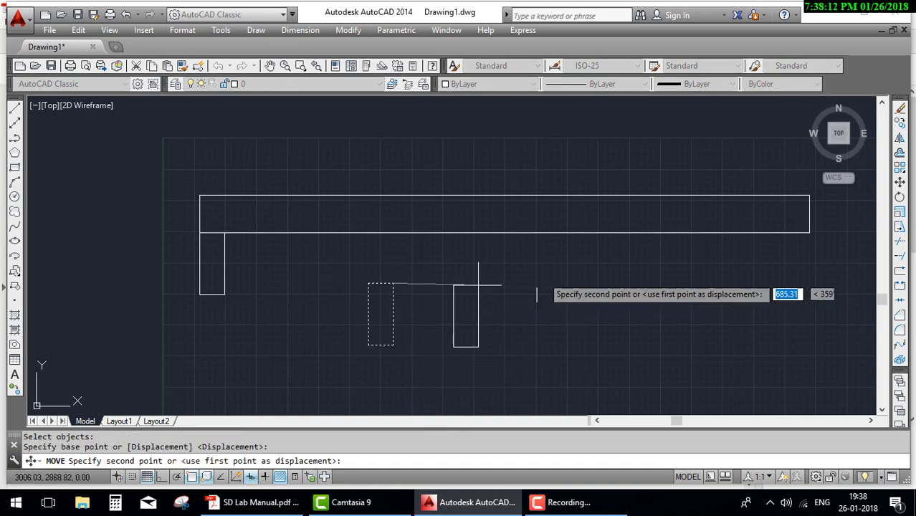
pyautogui.click(809, 233)
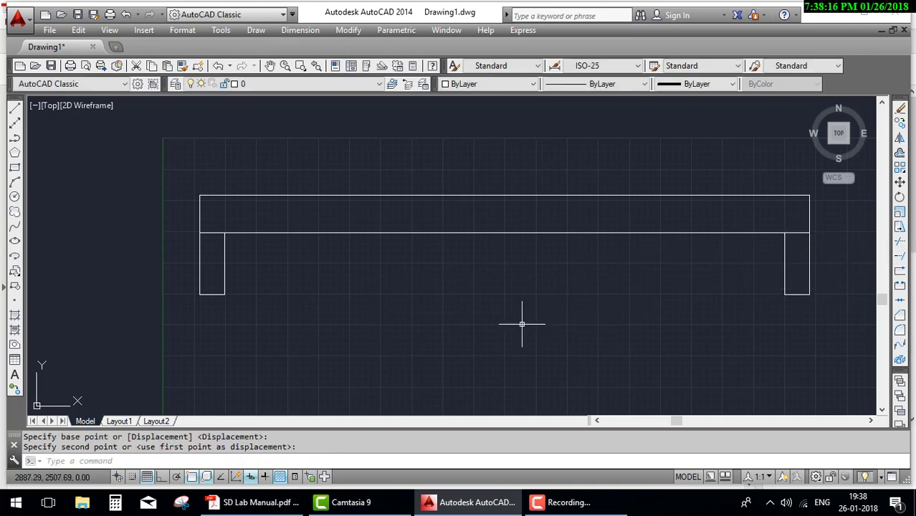
pyautogui.click(563, 502)
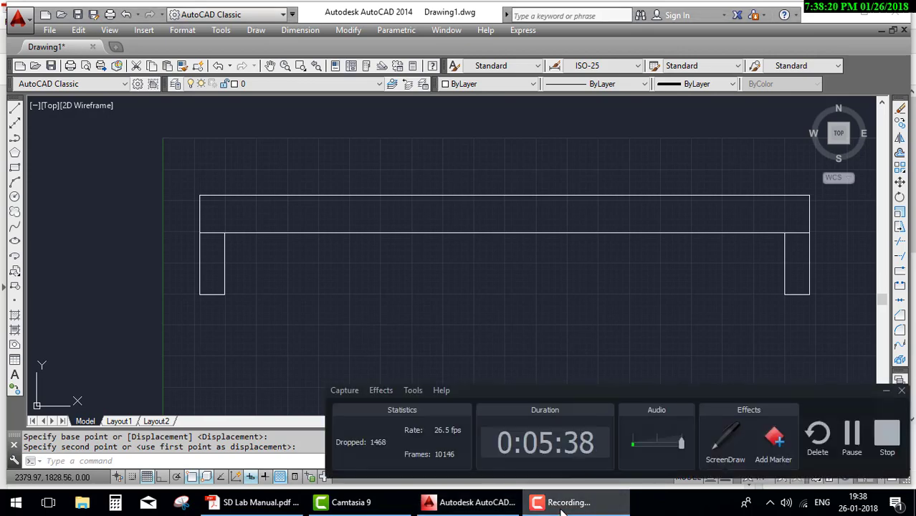
pyautogui.click(580, 501)
pyautogui.click(255, 502)
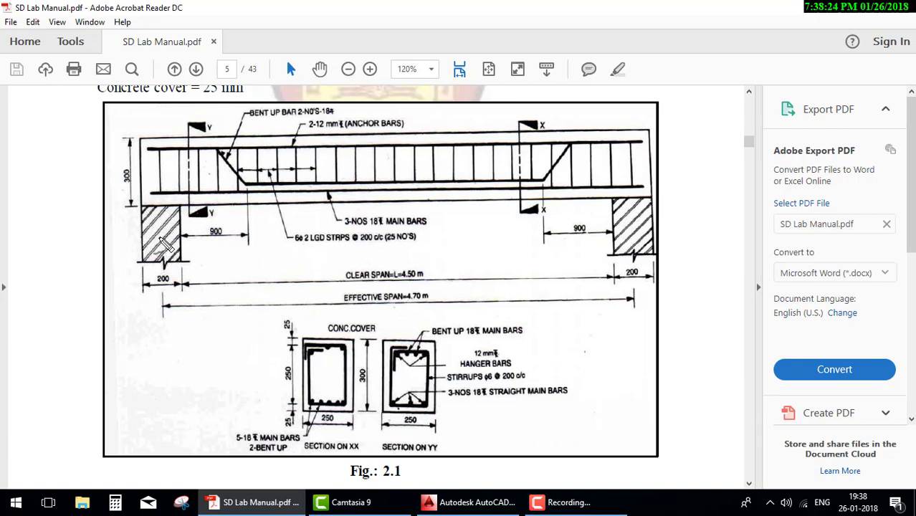
pyautogui.moveTo(164, 215); pyautogui.dragTo(165, 212)
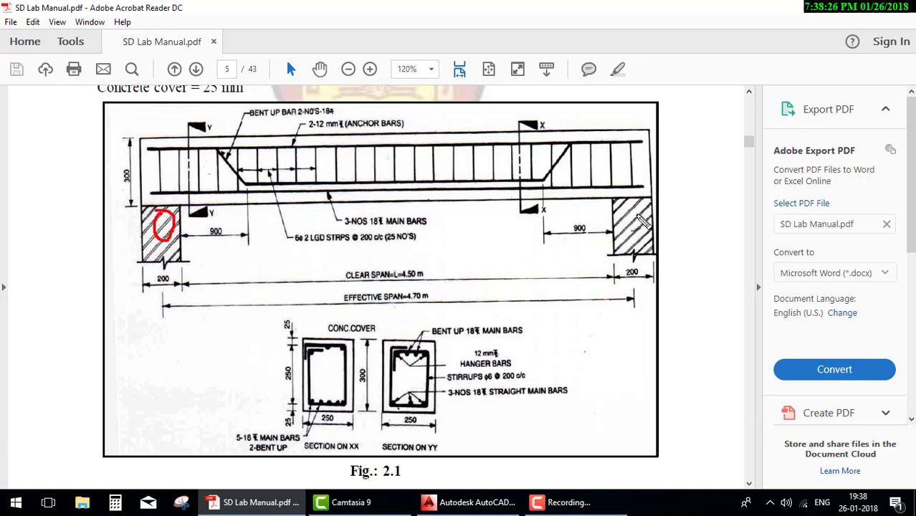
pyautogui.moveTo(640, 239); pyautogui.dragTo(634, 218)
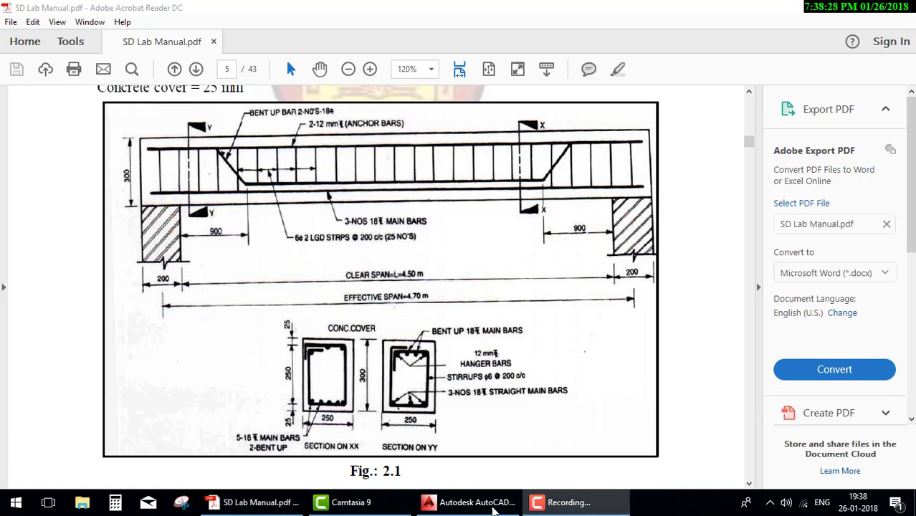
pyautogui.click(494, 504)
# In Hatch and Gradient, choose the JIS_RC_15 pattern with scale 5
pyautogui.write('ha')
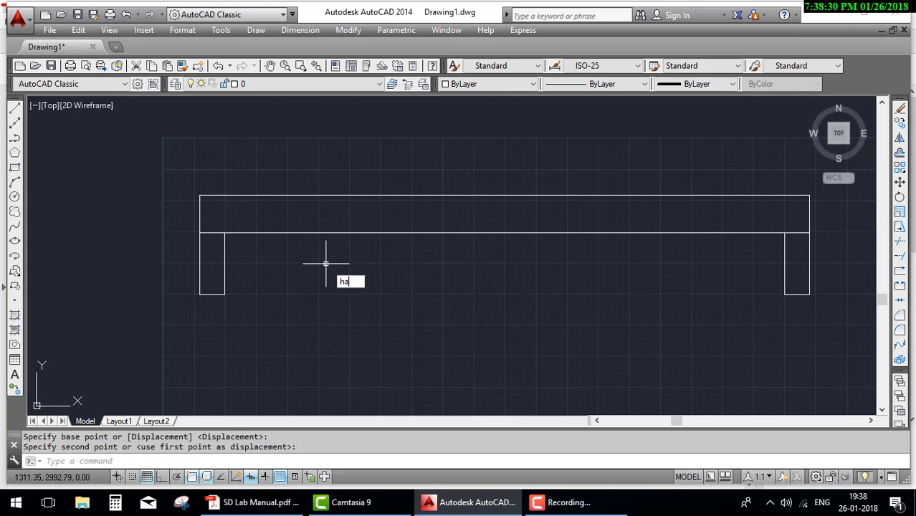
pyautogui.press('Escape')
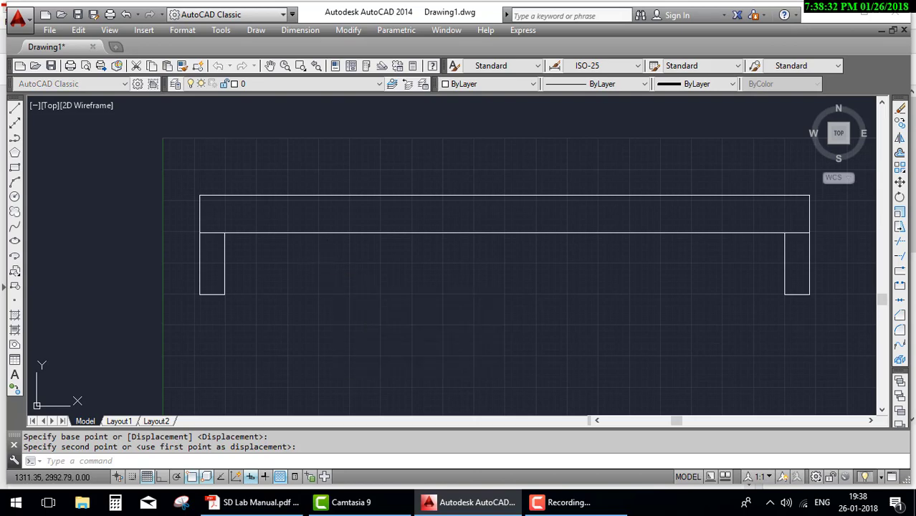
pyautogui.write('h')
pyautogui.press('Return')
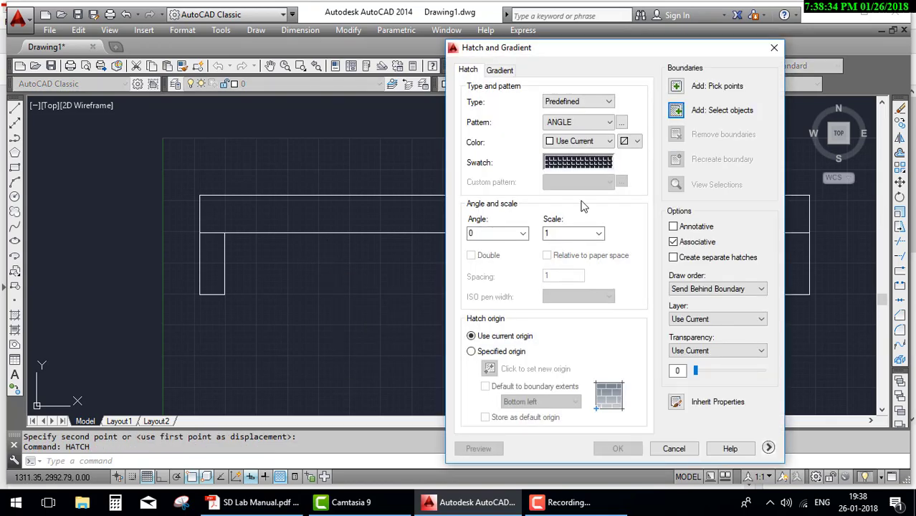
pyautogui.click(600, 163)
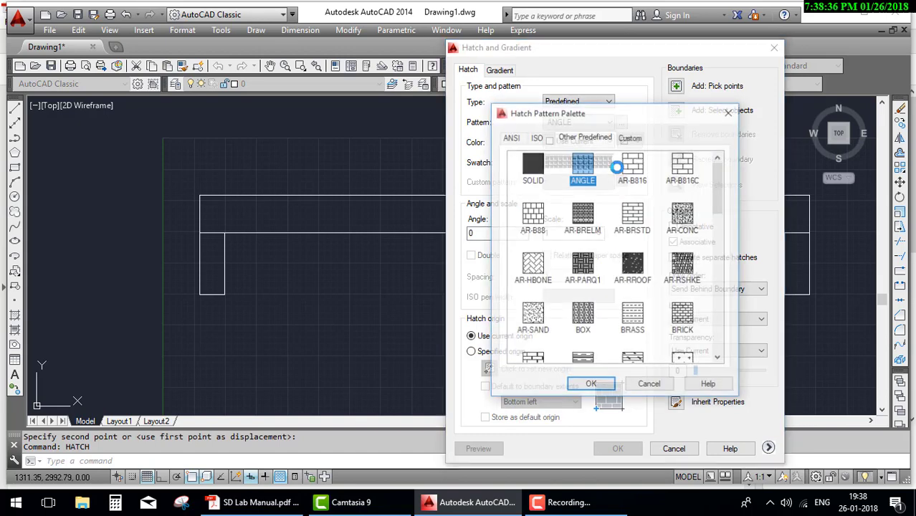
pyautogui.scroll(-2, 600, 305)
pyautogui.scroll(-4, 609, 304)
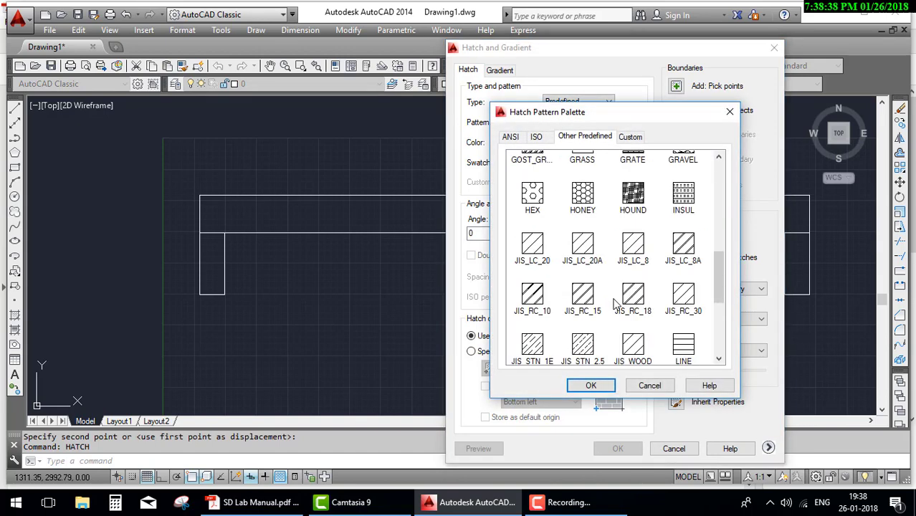
pyautogui.click(588, 299)
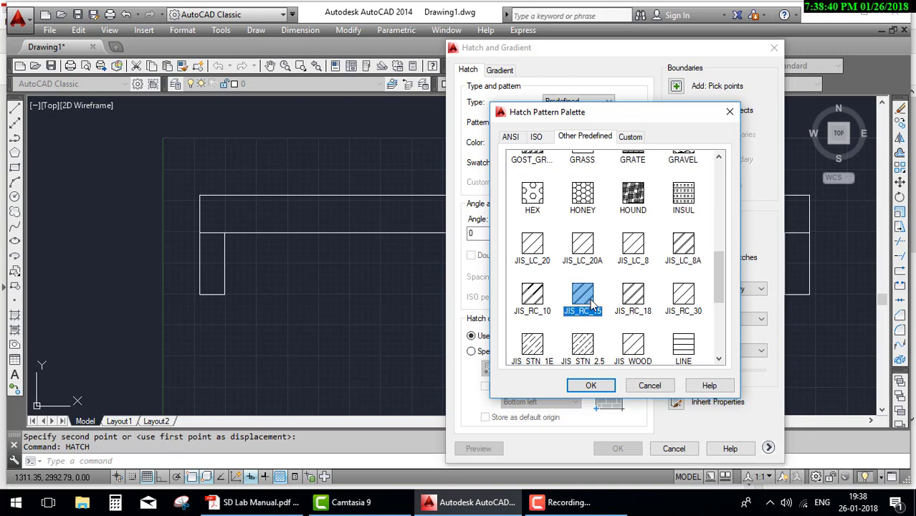
pyautogui.moveTo(568, 282); pyautogui.dragTo(554, 277)
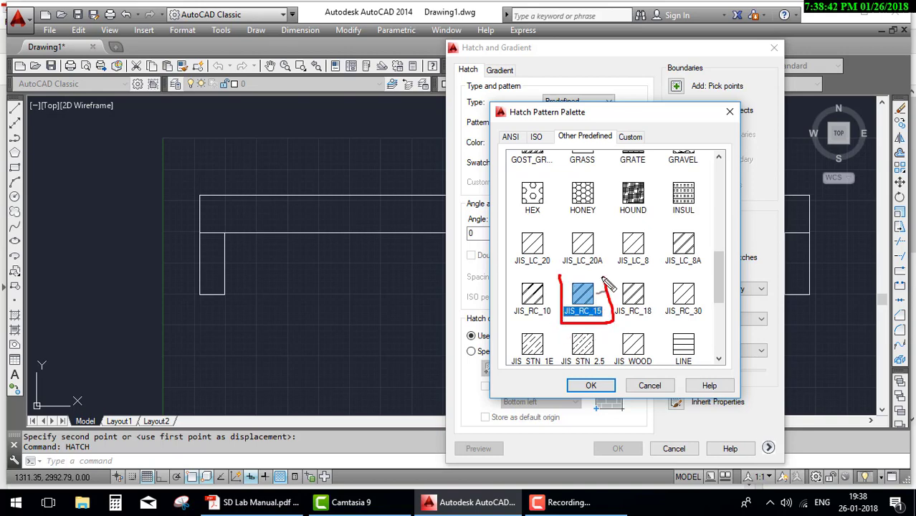
pyautogui.press('Escape')
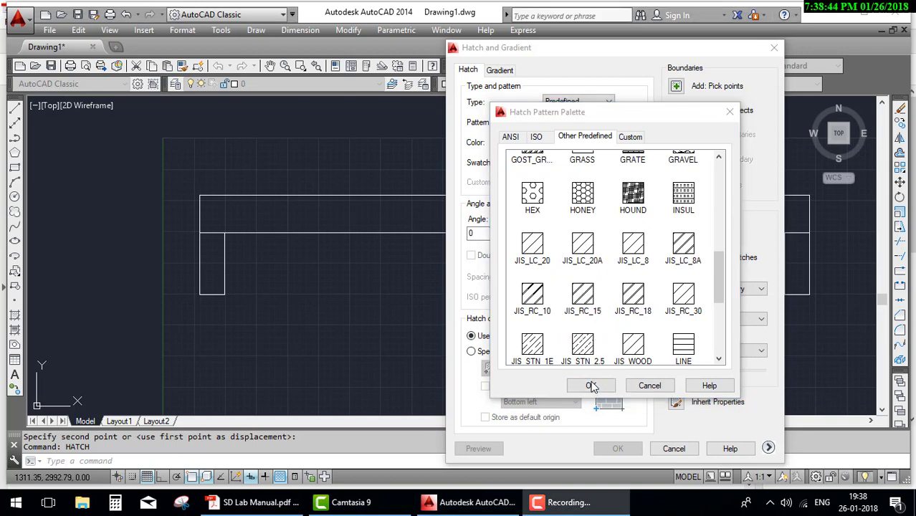
pyautogui.click(592, 386)
pyautogui.click(567, 233)
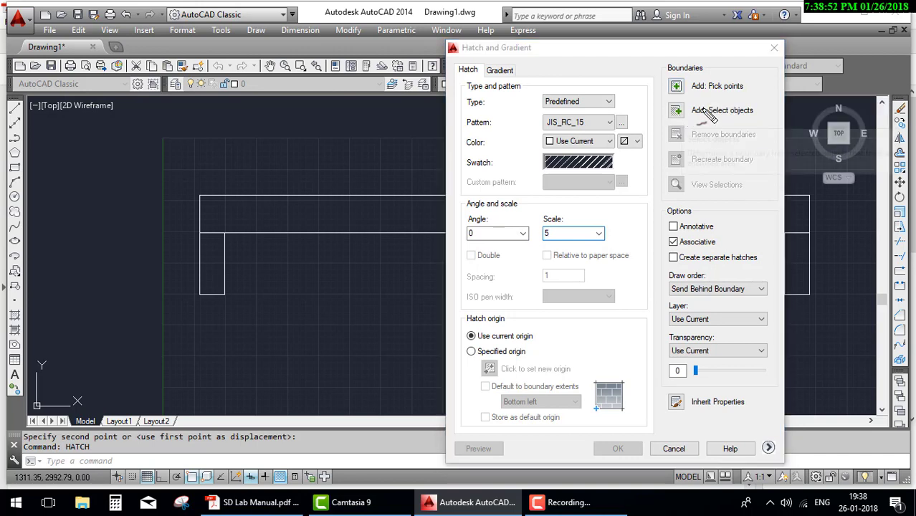
pyautogui.moveTo(749, 92)
pyautogui.mouseDown()
pyautogui.moveTo(675, 93)
pyautogui.moveTo(741, 73)
pyautogui.mouseUp()
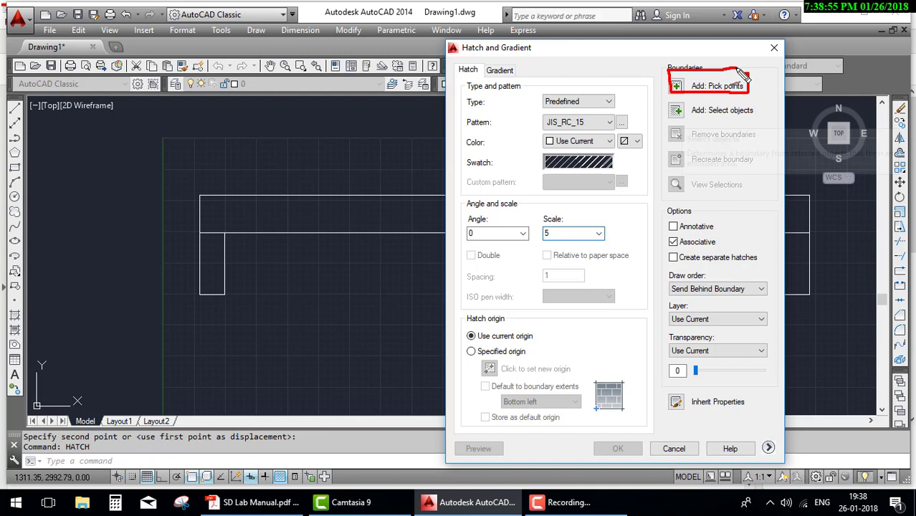
# Pick inside the left and right support rectangles and apply the hatch
pyautogui.click(702, 86)
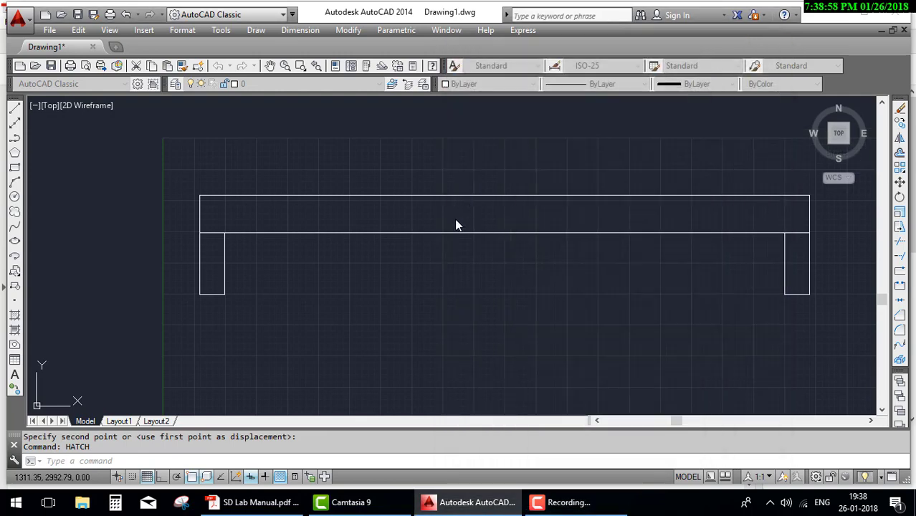
pyautogui.click(216, 273)
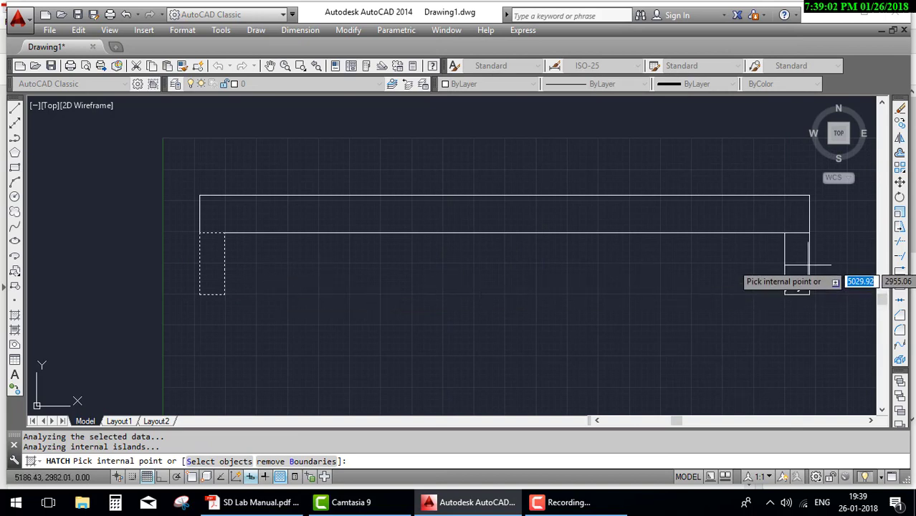
pyautogui.click(797, 269)
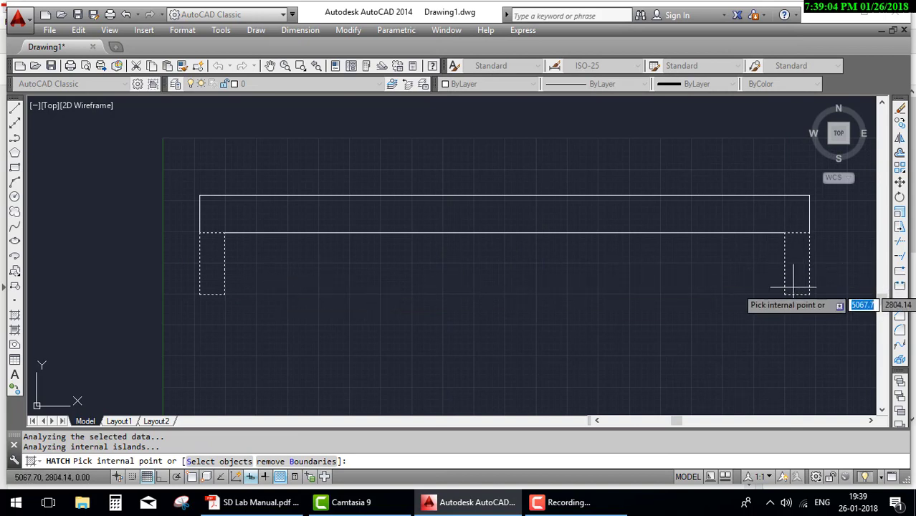
pyautogui.press('Return')
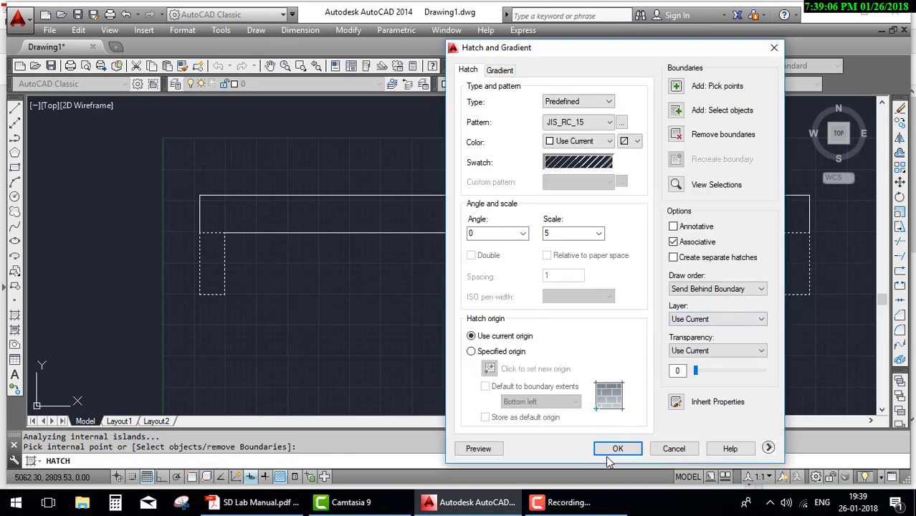
pyautogui.click(617, 450)
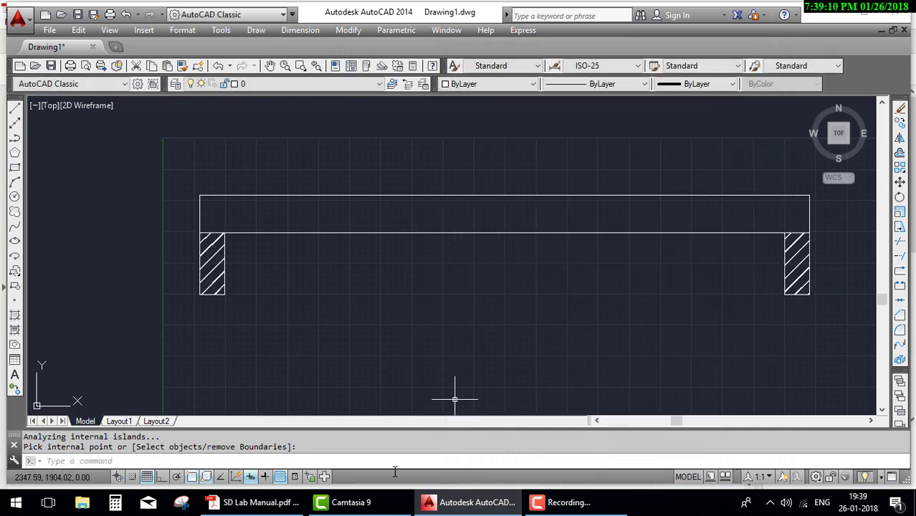
# Scroll through Fig. 2.1 to inspect the zigzag break line under the left support
pyautogui.click(282, 505)
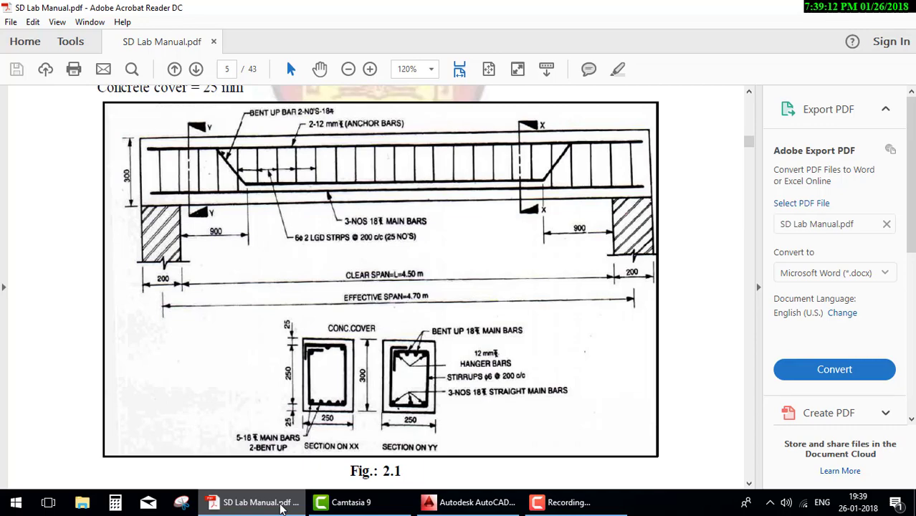
pyautogui.scroll(3, 148, 265)
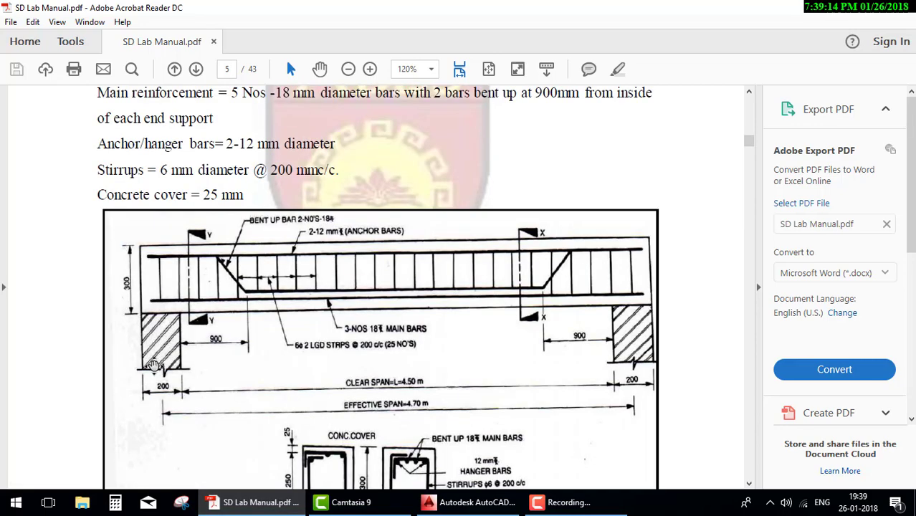
pyautogui.scroll(12, 152, 366)
pyautogui.scroll(-5, 176, 387)
pyautogui.scroll(-6, 179, 379)
pyautogui.scroll(-3, 192, 367)
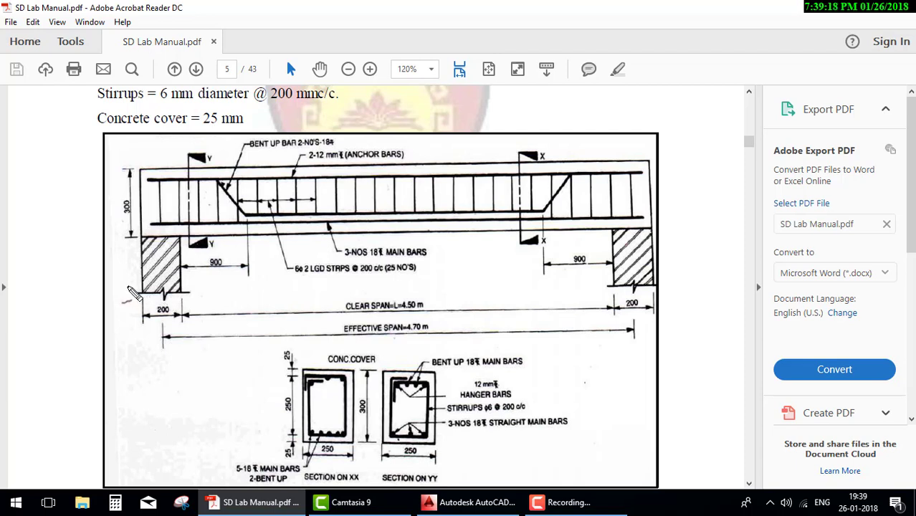
pyautogui.moveTo(166, 316)
pyautogui.mouseDown()
pyautogui.moveTo(214, 281)
pyautogui.moveTo(125, 288)
pyautogui.mouseUp()
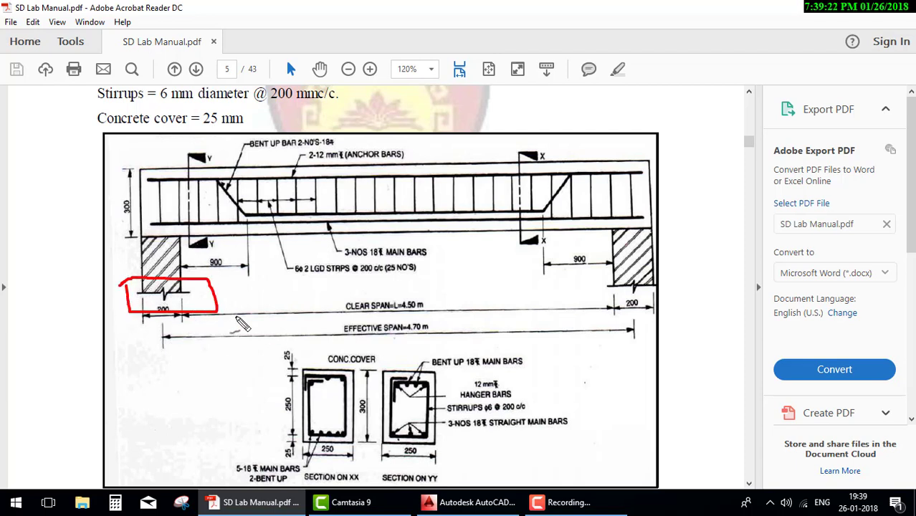
pyautogui.press('Escape')
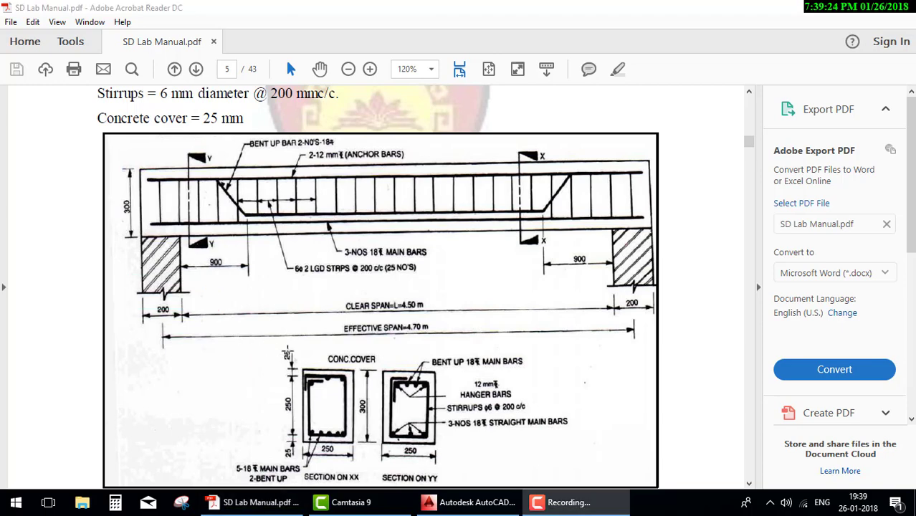
# Start a break line below the left support, with Ortho on
pyautogui.click(470, 503)
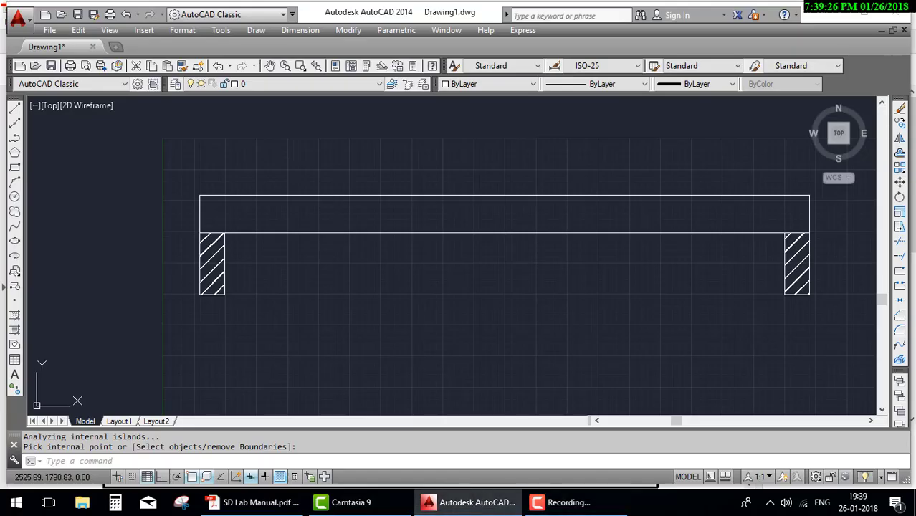
pyautogui.write('l')
pyautogui.press('Return')
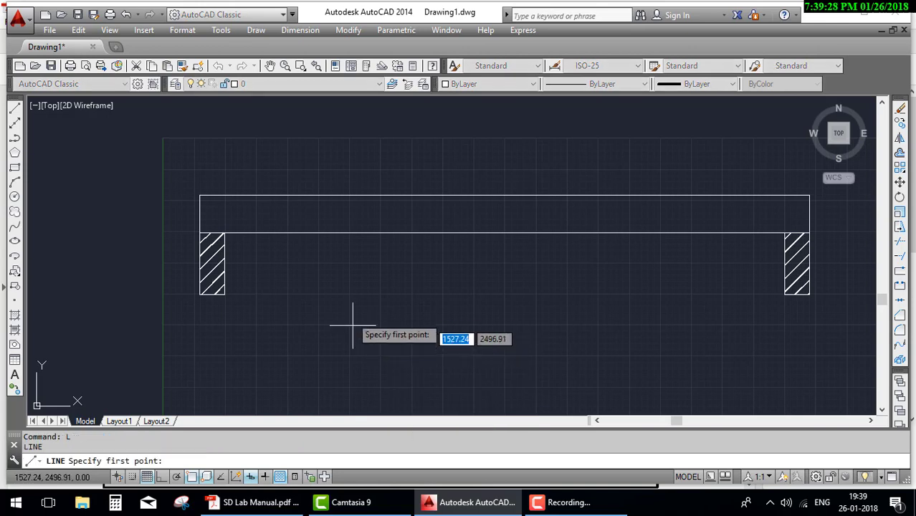
pyautogui.click(357, 314)
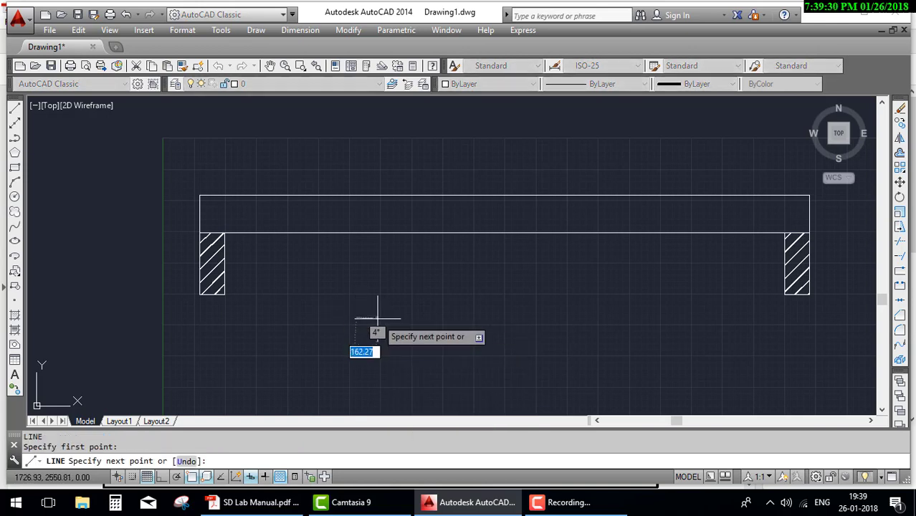
pyautogui.scroll(3, 365, 315)
pyautogui.scroll(3, 369, 324)
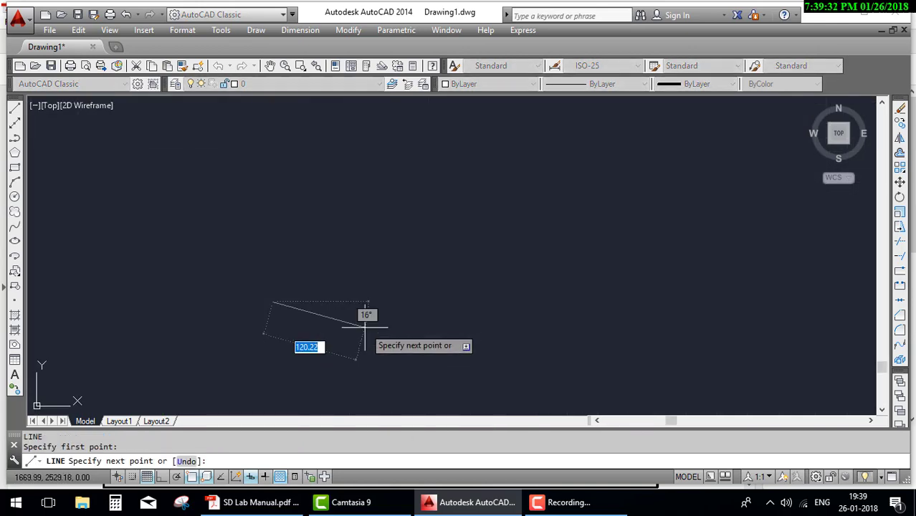
pyautogui.press('F8')
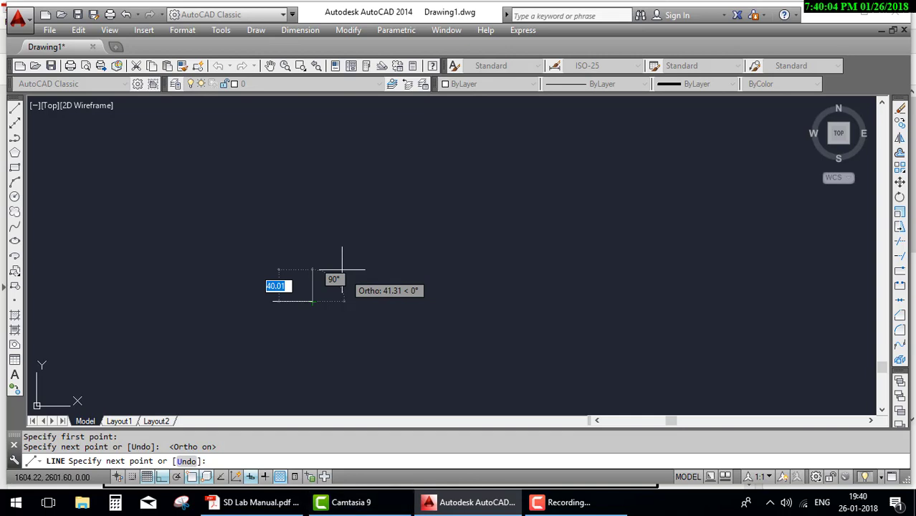
pyautogui.click(593, 501)
# Draw the V-shaped zigzag spike: peak, bottom point, then back to the baseline
pyautogui.press('F8')
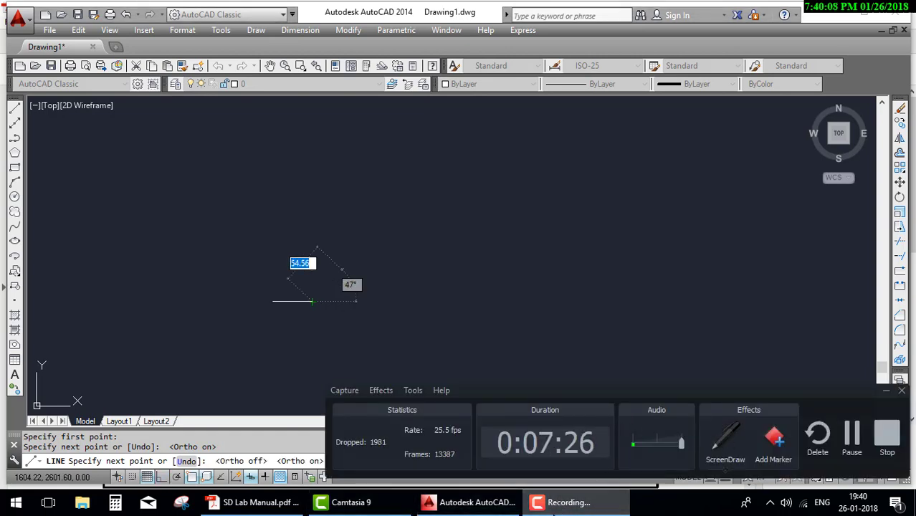
pyautogui.press('F8')
pyautogui.press('F8')
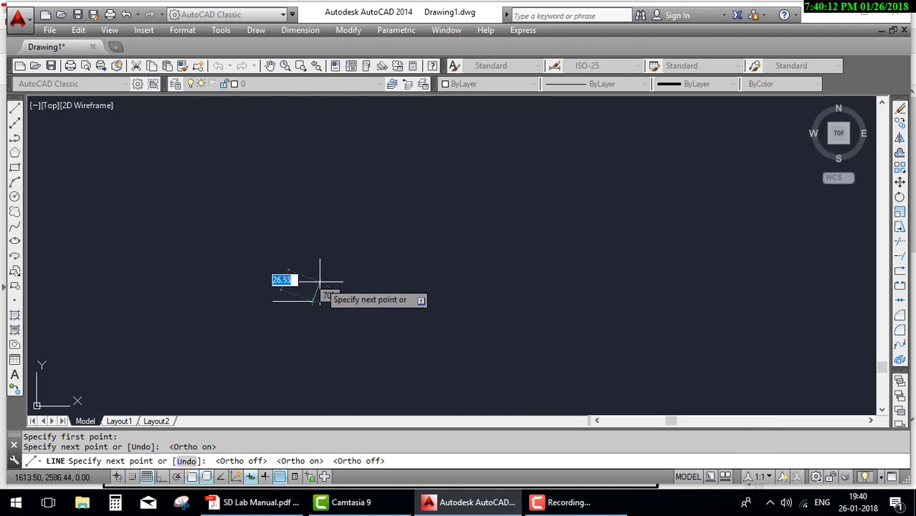
pyautogui.click(319, 284)
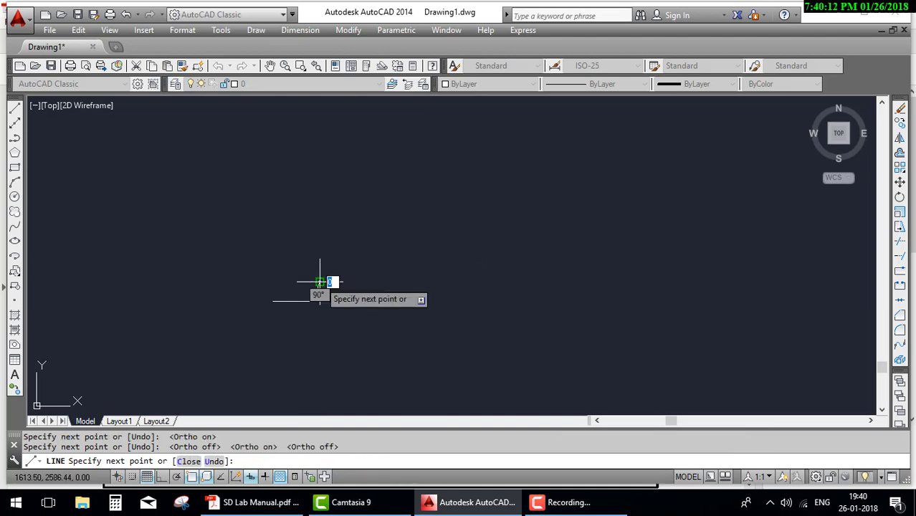
pyautogui.click(332, 320)
pyautogui.click(339, 301)
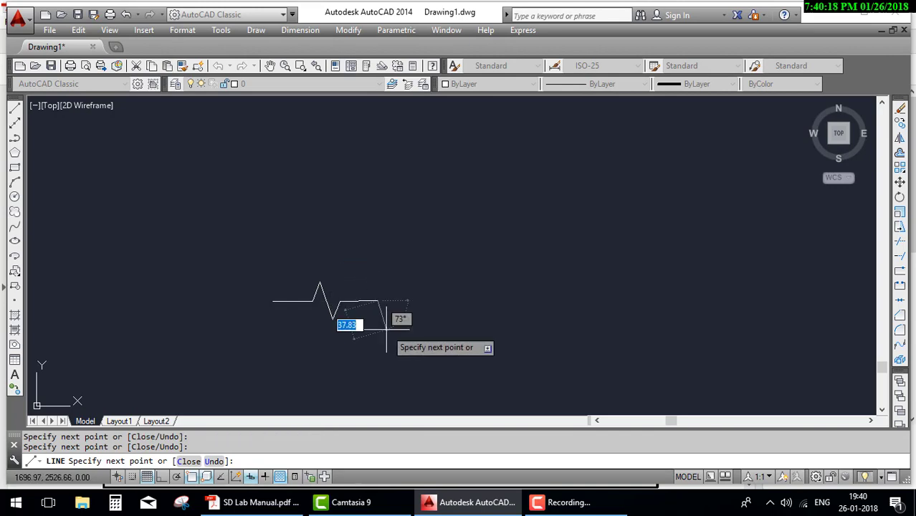
pyautogui.press('Escape')
pyautogui.scroll(-2, 366, 308)
pyautogui.scroll(-2, 366, 308)
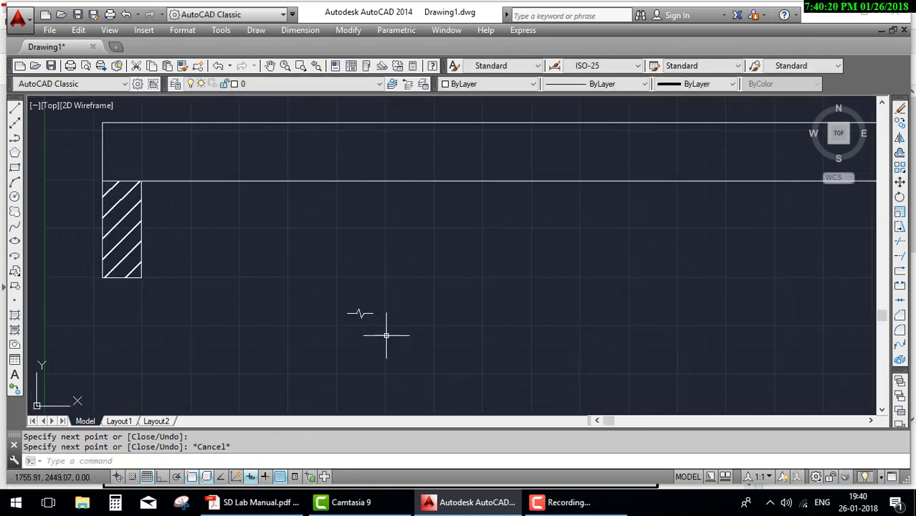
# Copy the break symbol to the left support's bottom corner, then undo that copy
pyautogui.click(399, 338)
pyautogui.click(345, 306)
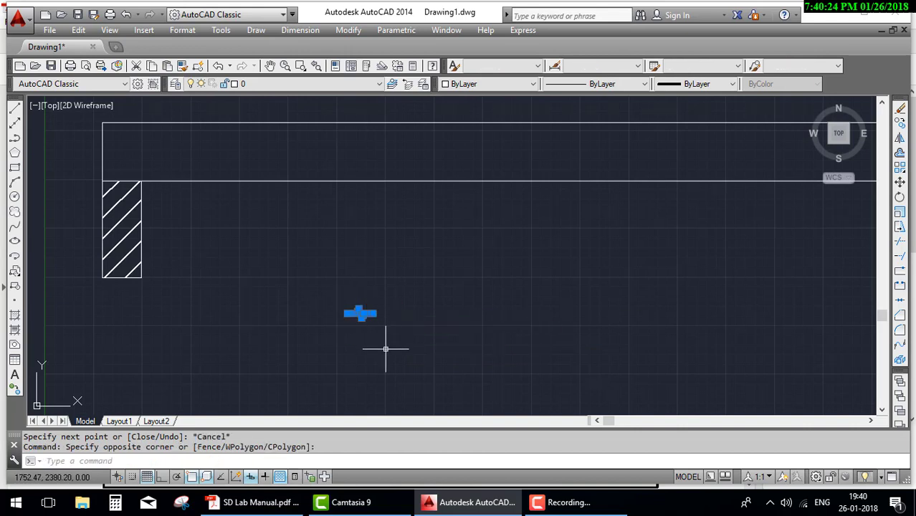
pyautogui.write('co')
pyautogui.press('Return')
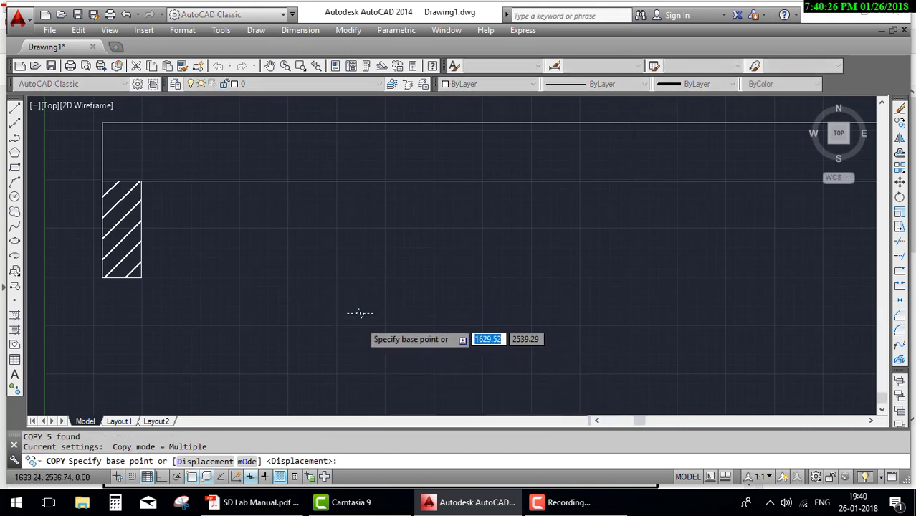
pyautogui.scroll(4, 359, 312)
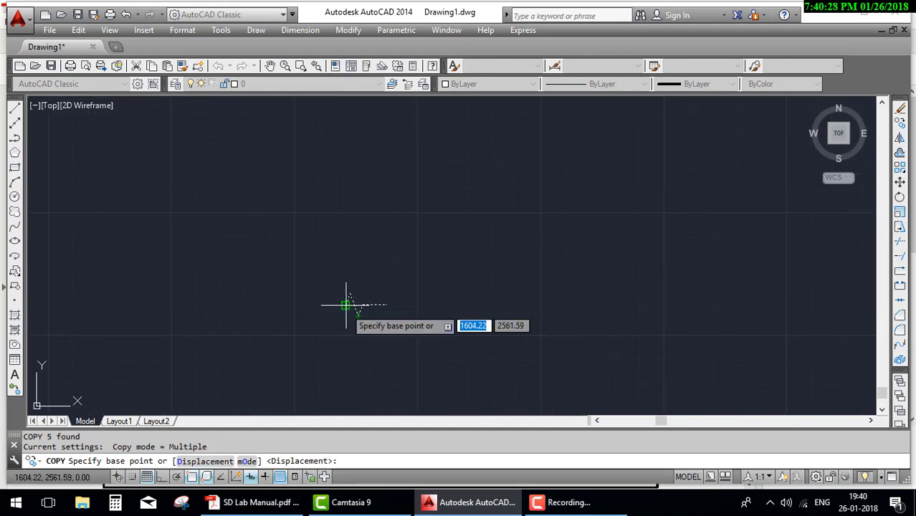
pyautogui.click(345, 307)
pyautogui.scroll(-4, 345, 307)
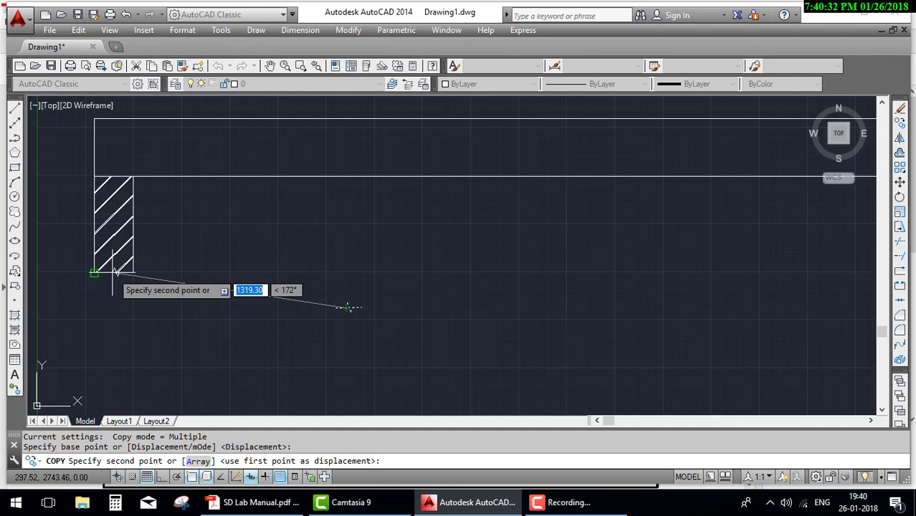
pyautogui.click(112, 273)
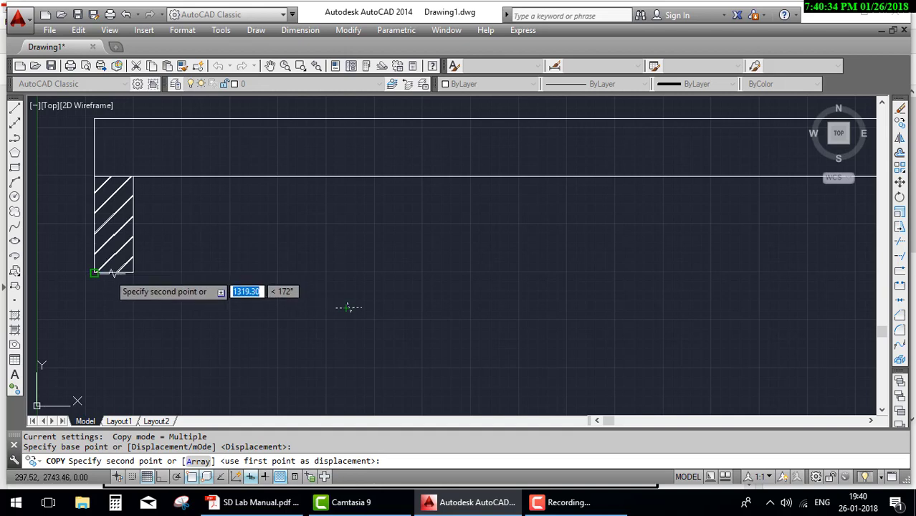
pyautogui.scroll(2, 109, 287)
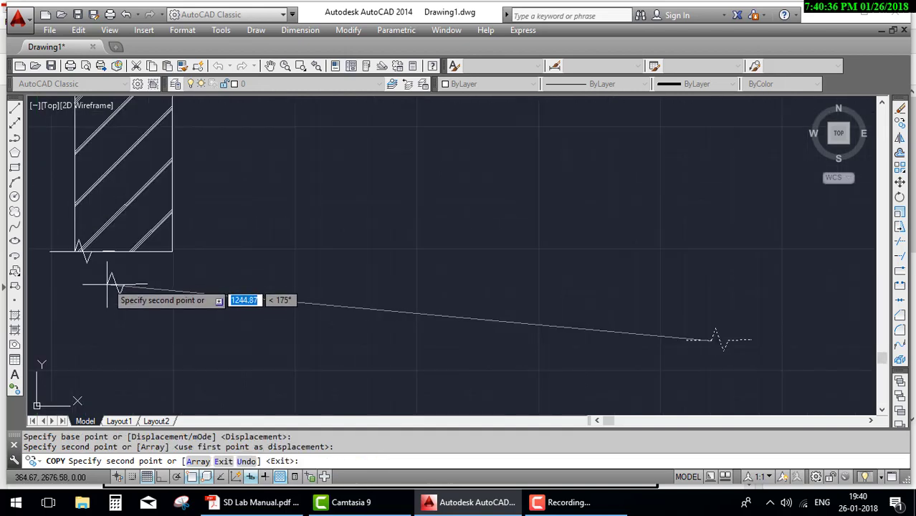
pyautogui.scroll(1, 108, 280)
pyautogui.press('Escape')
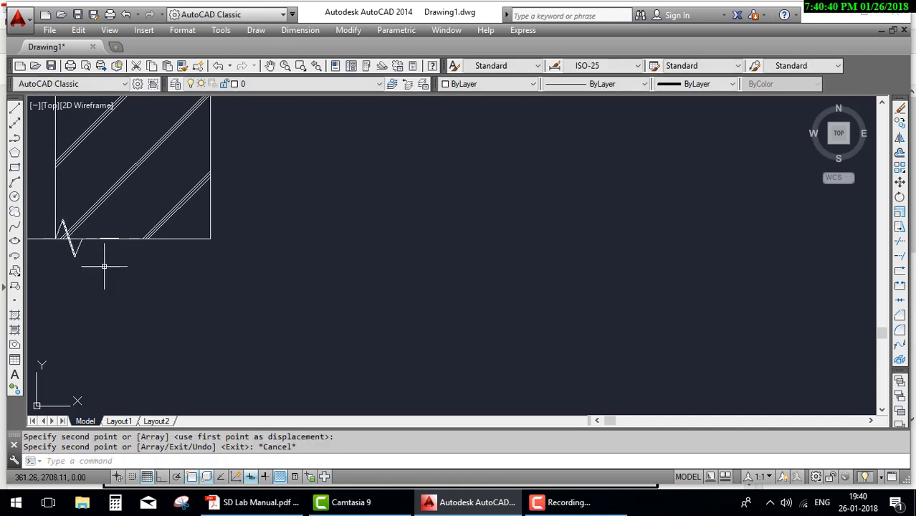
pyautogui.hotkey('ctrl', 'z')
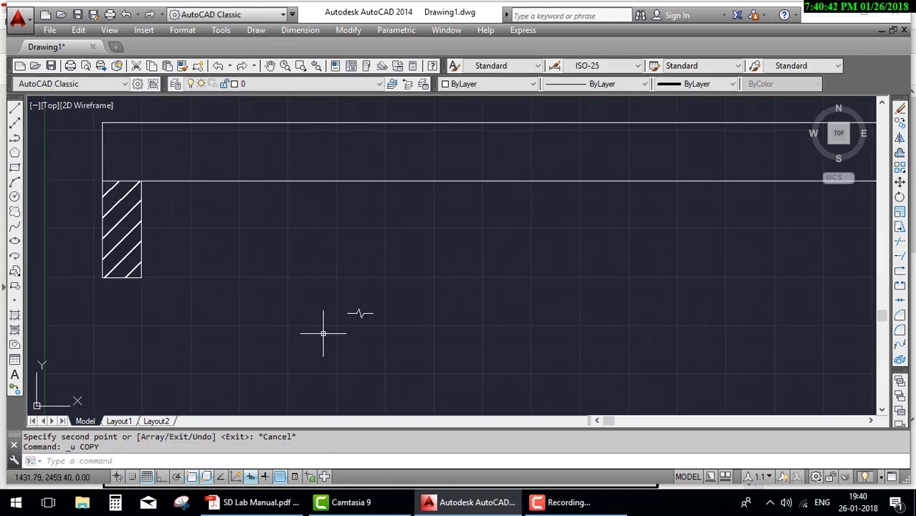
# Start another copy of the break symbol and cancel it before placing
pyautogui.click(408, 331)
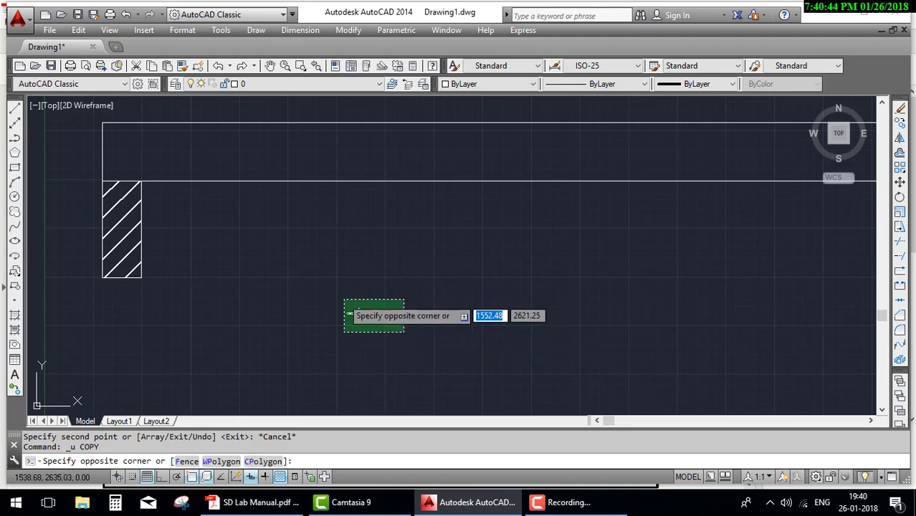
pyautogui.write('co')
pyautogui.press('Return')
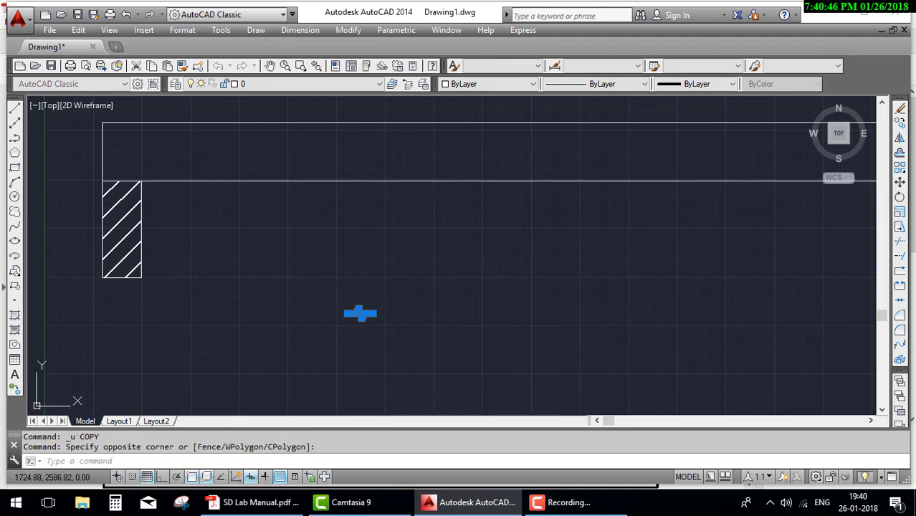
pyautogui.click(357, 313)
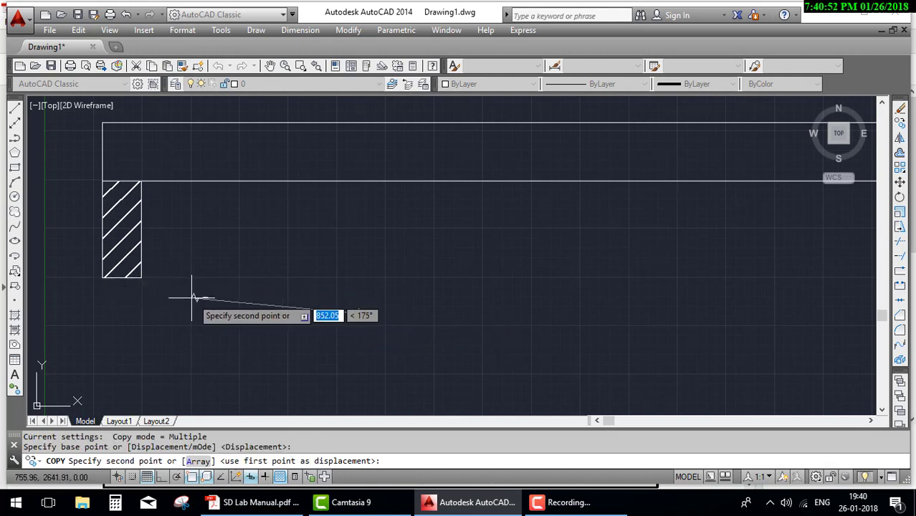
pyautogui.press('Escape')
pyautogui.scroll(3, 364, 324)
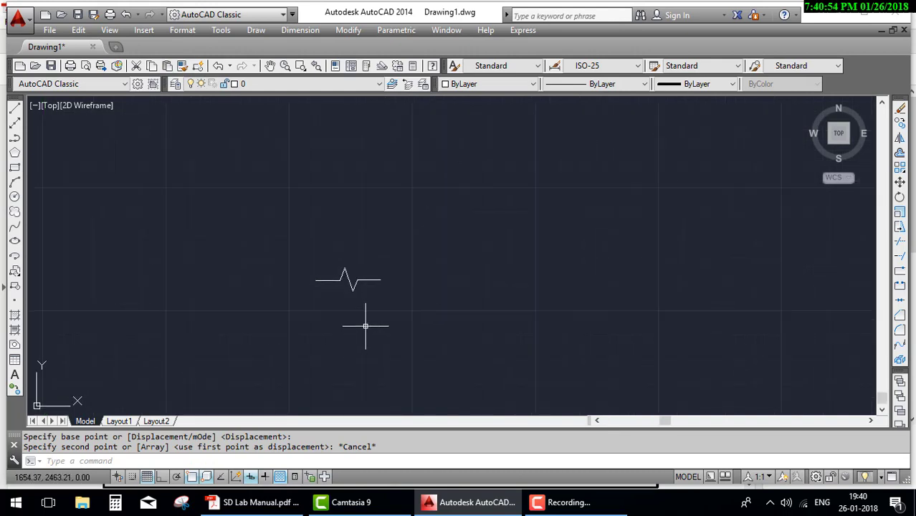
pyautogui.scroll(2, 366, 316)
pyautogui.scroll(-2, 394, 310)
pyautogui.scroll(-4, 394, 309)
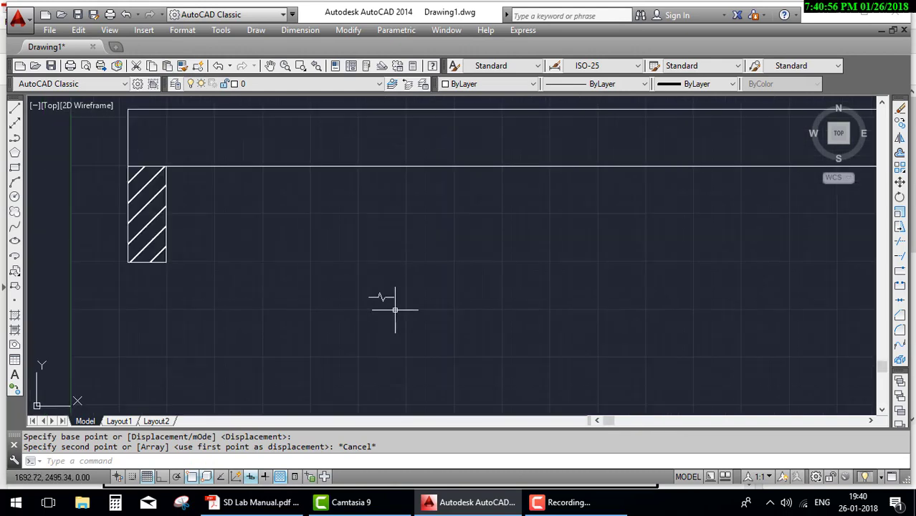
# Reselect the break symbol with a selection window
pyautogui.click(424, 320)
pyautogui.click(359, 279)
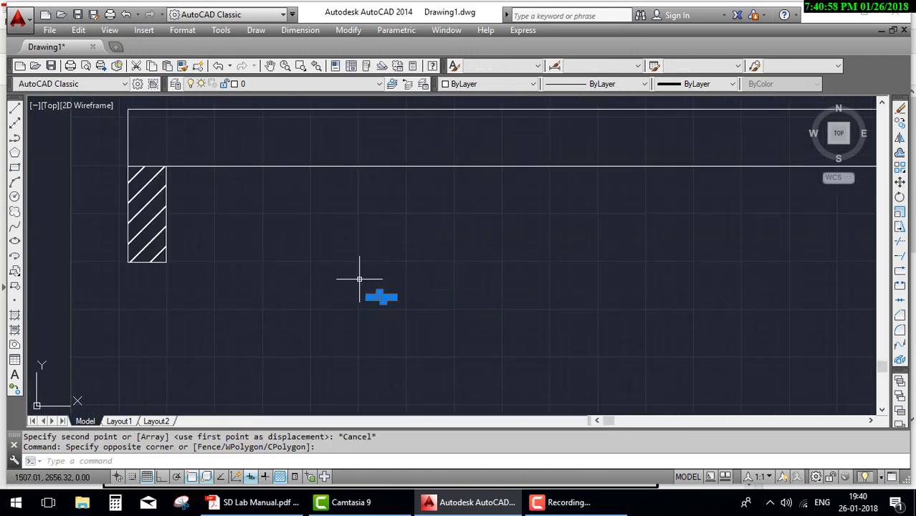
pyautogui.write('D')
pyautogui.press('BackSpace')
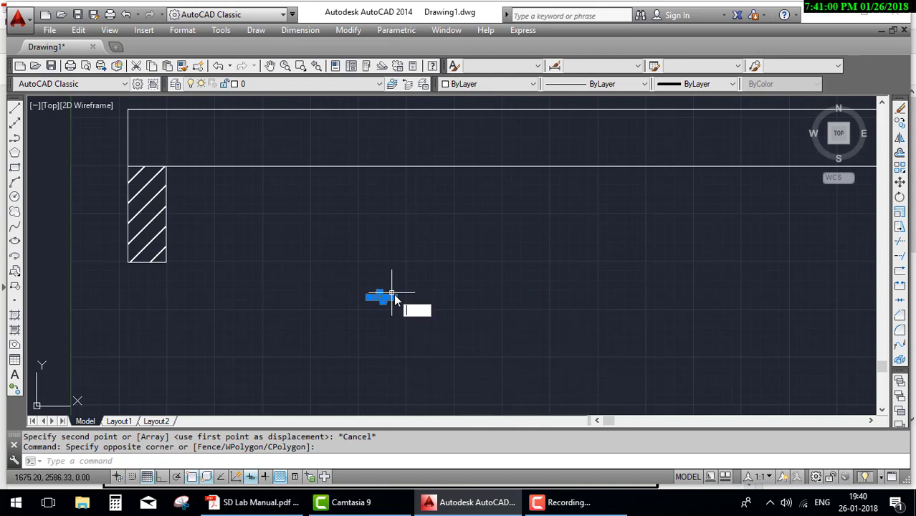
pyautogui.press('Escape')
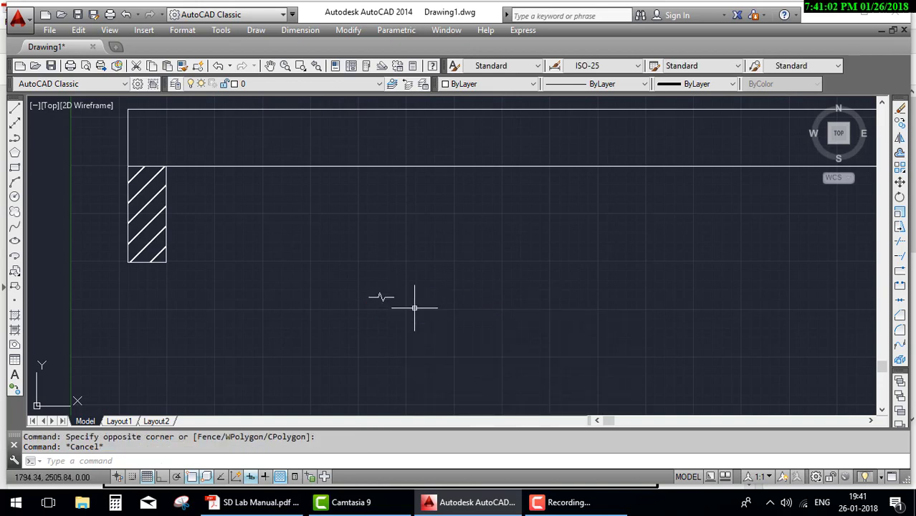
pyautogui.click(414, 308)
pyautogui.click(369, 290)
# Delete the old break symbol and draw a new zigzag break line with LINE
pyautogui.press('Delete')
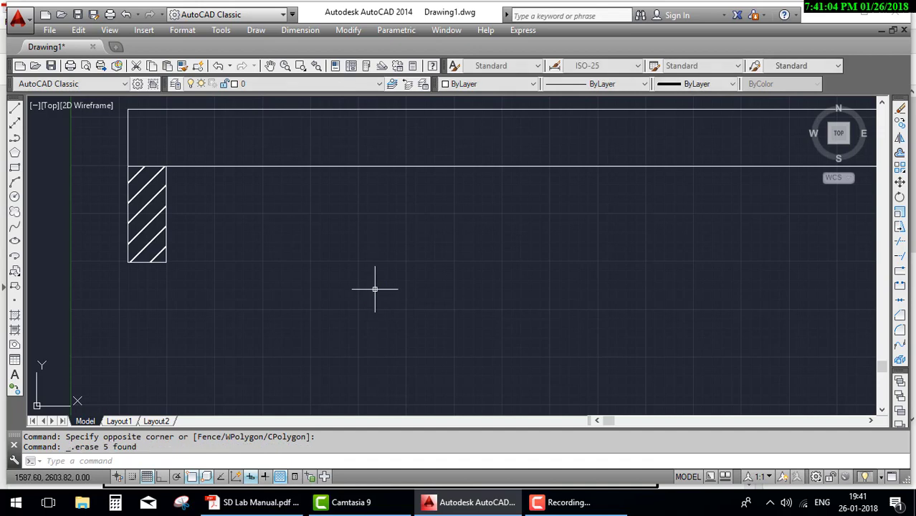
pyautogui.write('l')
pyautogui.press('Return')
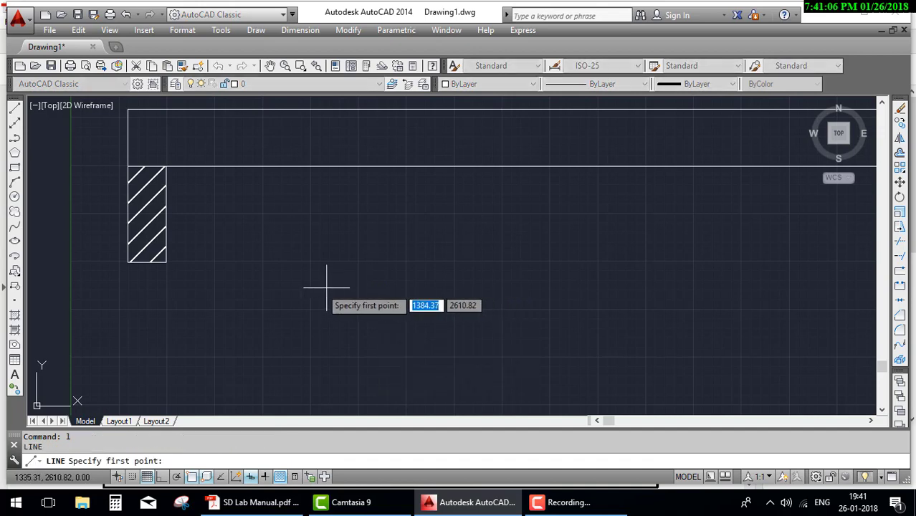
pyautogui.click(322, 287)
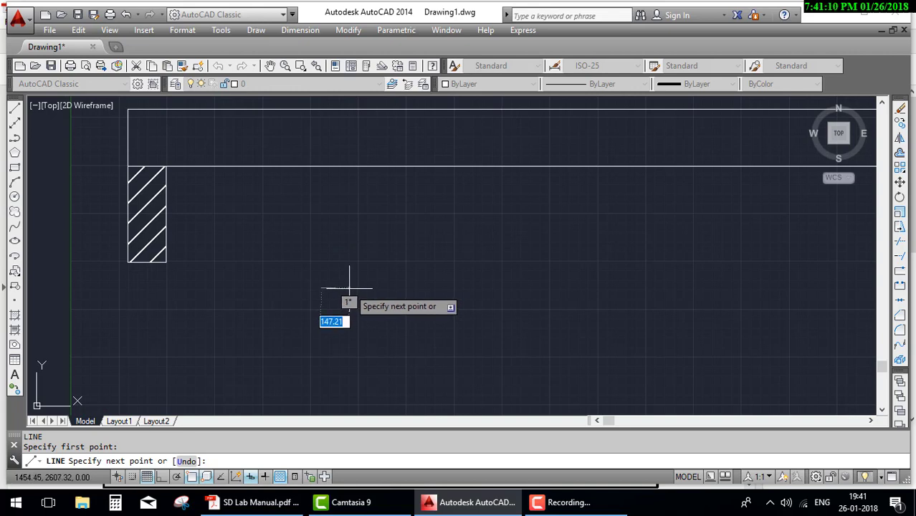
pyautogui.click(351, 288)
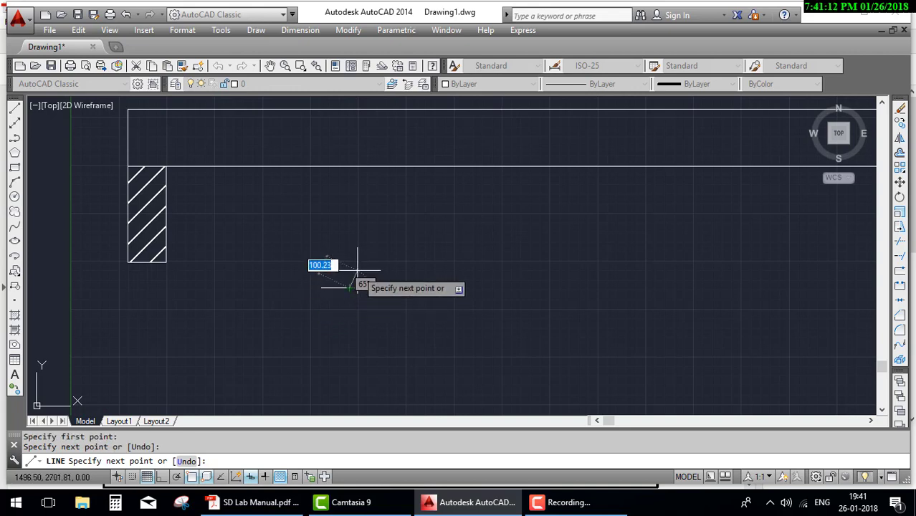
pyautogui.click(356, 271)
pyautogui.click(360, 298)
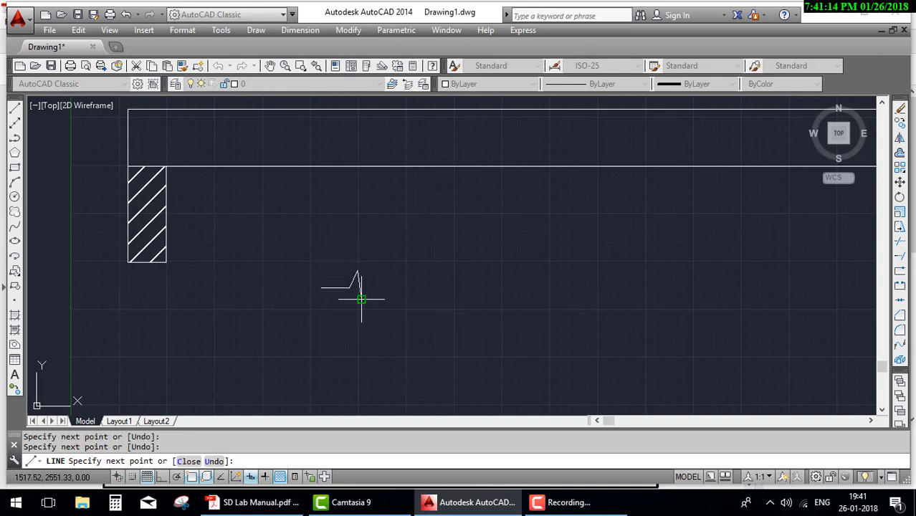
pyautogui.click(372, 288)
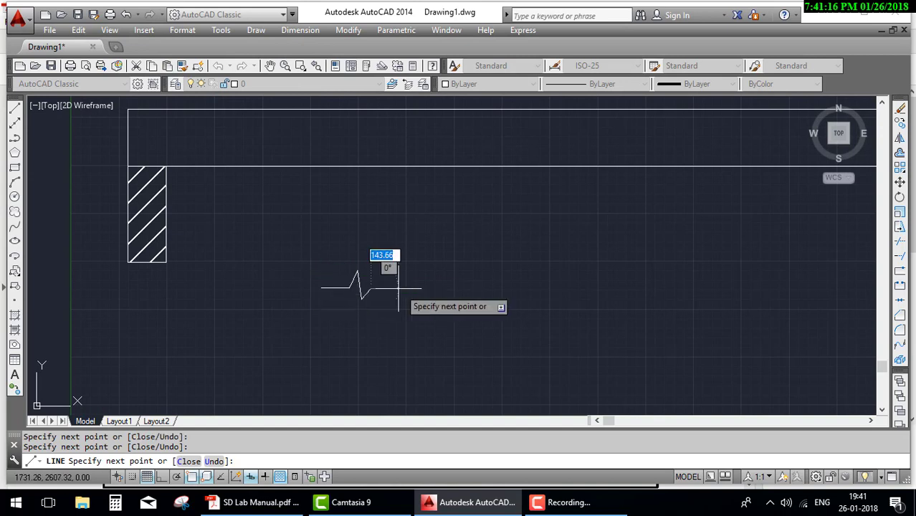
pyautogui.click(392, 288)
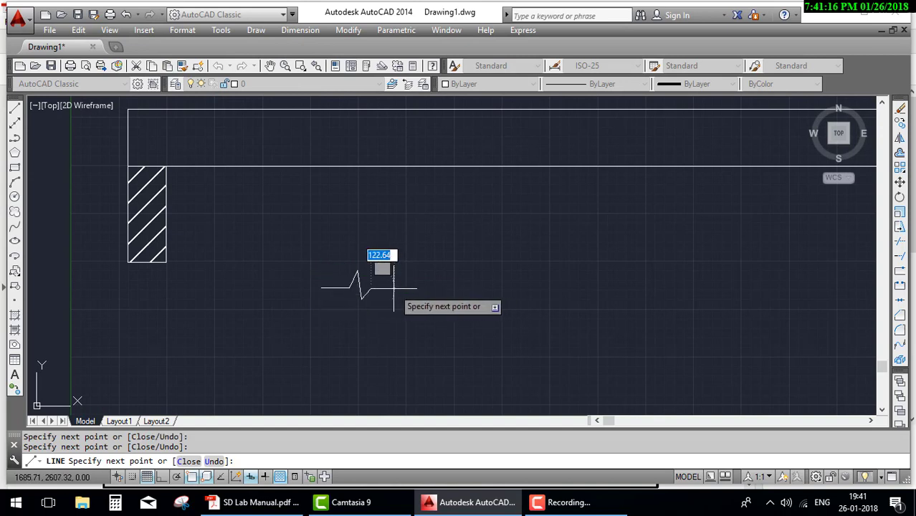
pyautogui.press('Escape')
# Copy the zigzag to both supports' bottom corners, then undo the copy
pyautogui.click(409, 322)
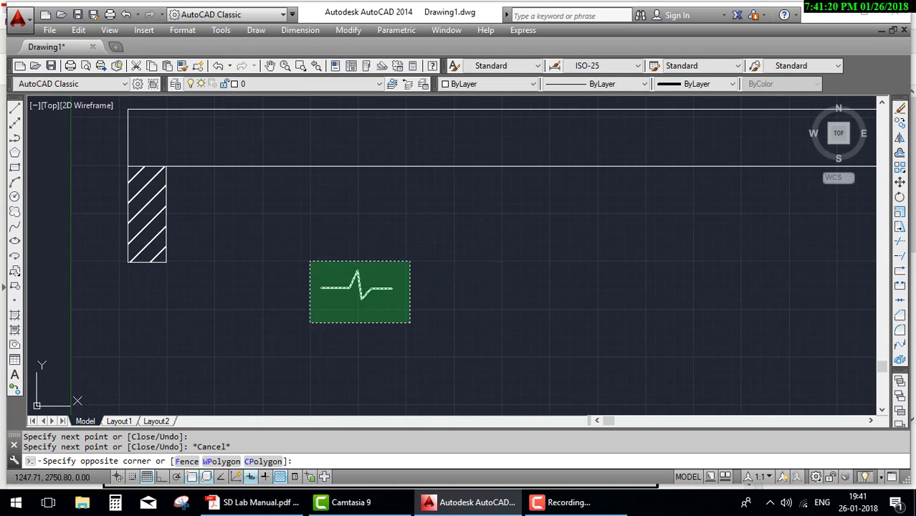
pyautogui.click(306, 248)
pyautogui.press('Return')
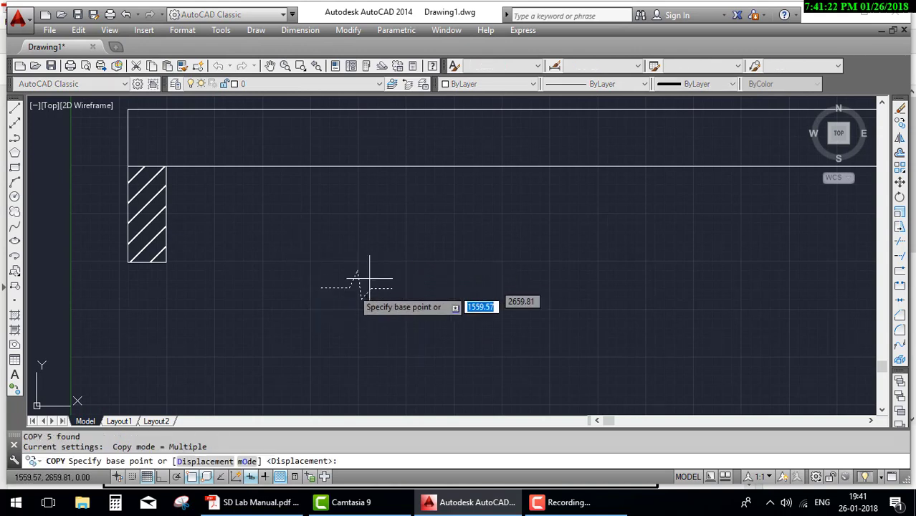
pyautogui.click(349, 289)
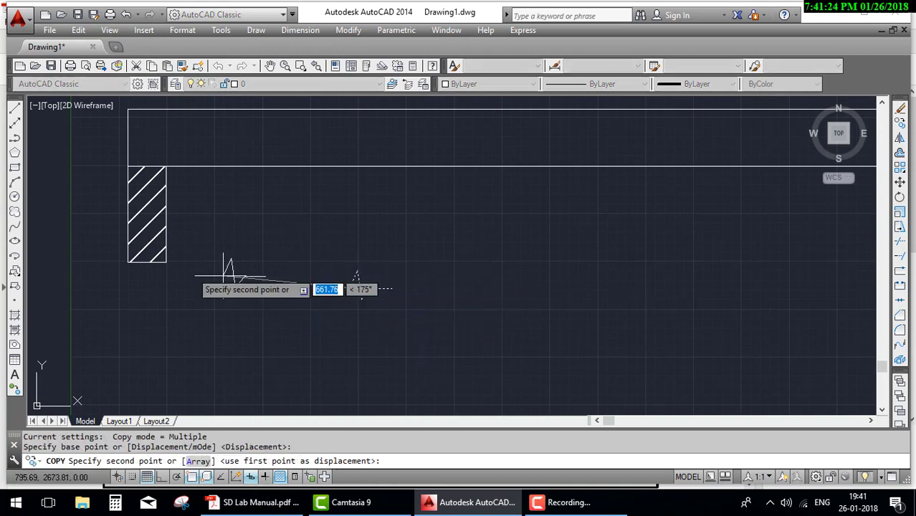
pyautogui.click(127, 262)
pyautogui.scroll(-5, 501, 279)
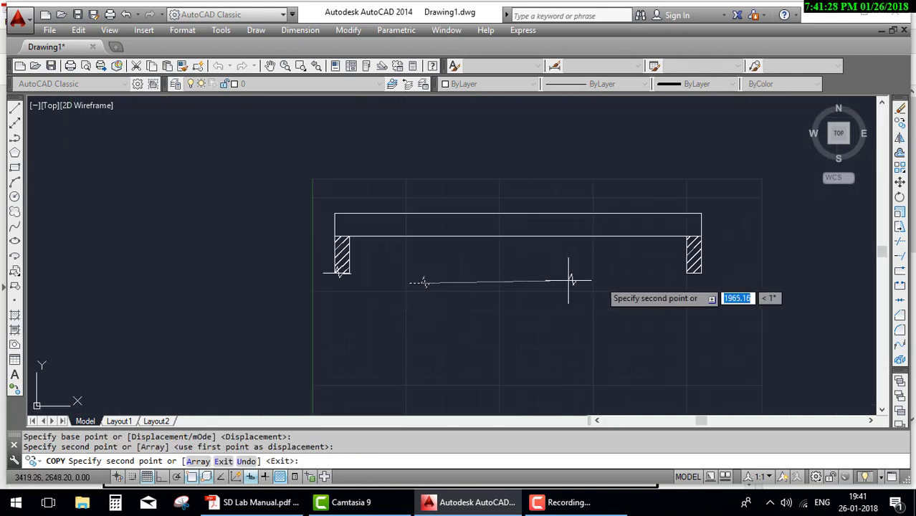
pyautogui.scroll(7, 688, 266)
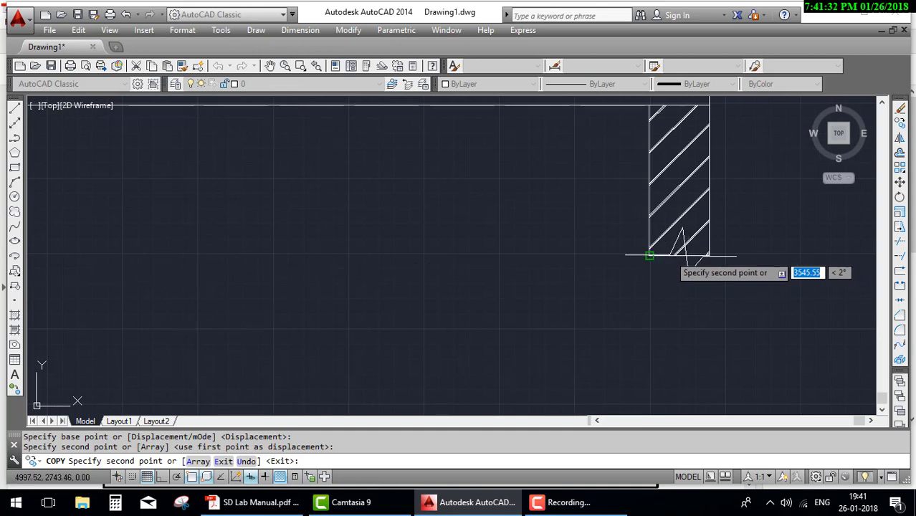
pyautogui.click(650, 255)
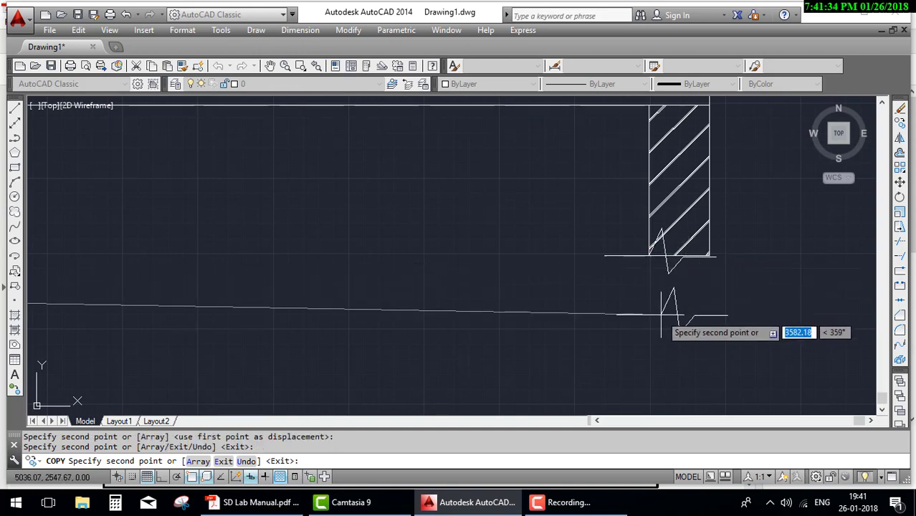
pyautogui.press('Escape')
pyautogui.scroll(-3, 663, 312)
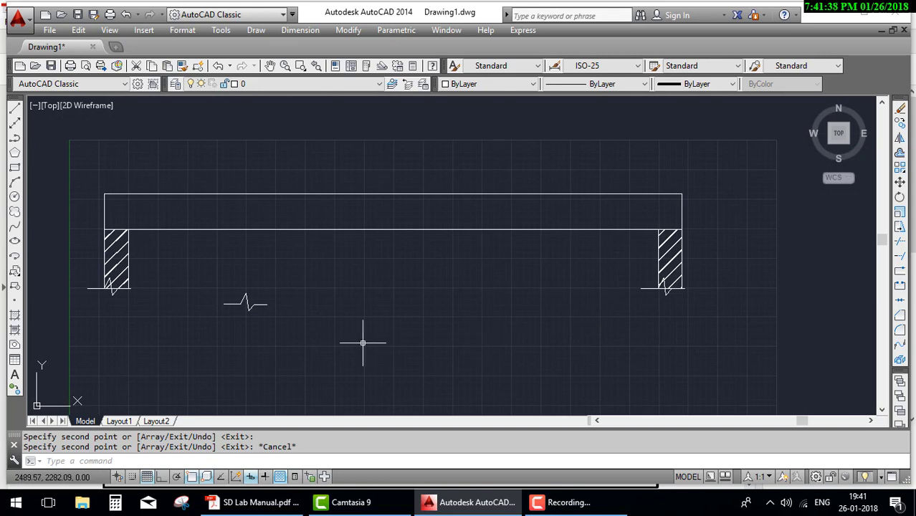
pyautogui.hotkey('ctrl', 'z')
pyautogui.hotkey('ctrl', 'z')
pyautogui.hotkey('ctrl', 'z')
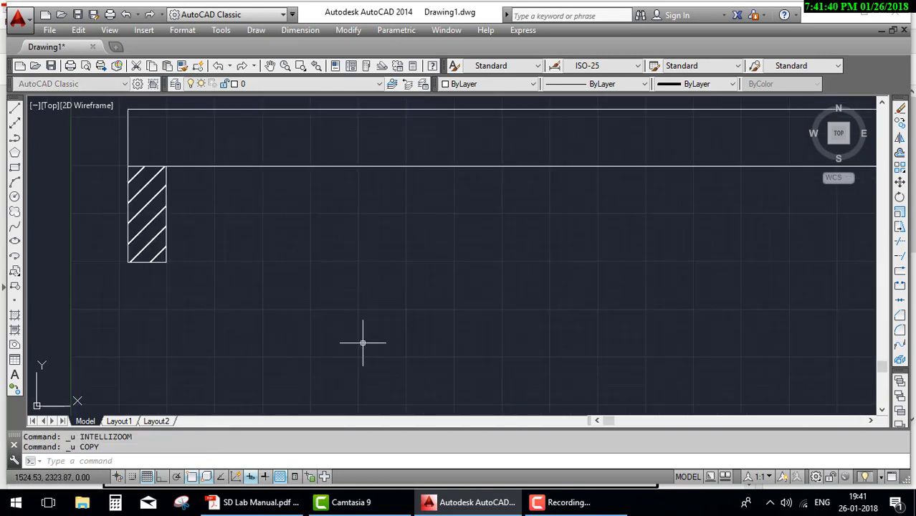
# Zoom into the left support, briefly select its bottom edge, and start a new LINE
pyautogui.scroll(-2, 428, 330)
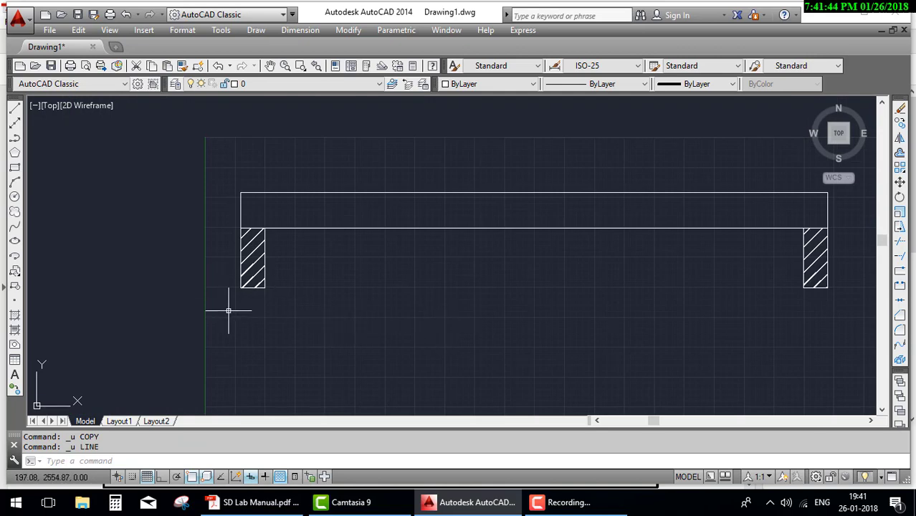
pyautogui.scroll(5, 228, 311)
pyautogui.scroll(2, 316, 266)
pyautogui.scroll(2, 338, 256)
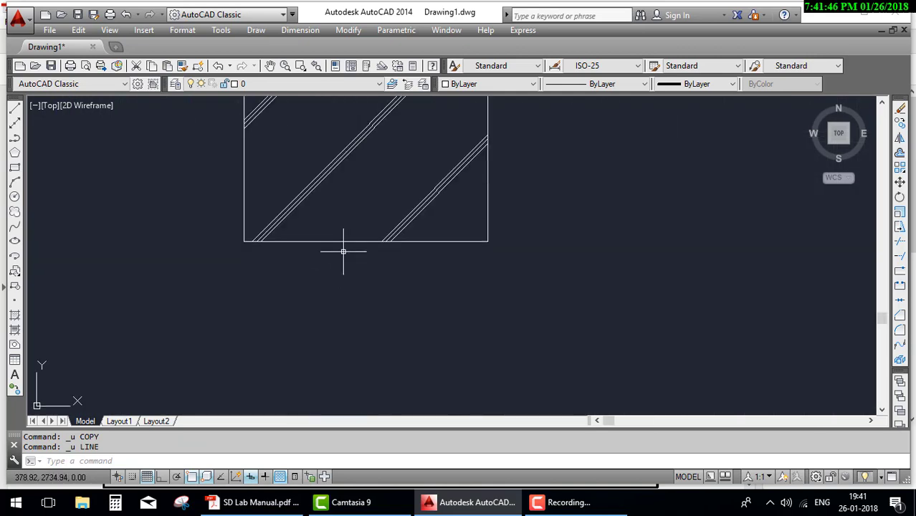
pyautogui.click(343, 238)
pyautogui.click(332, 256)
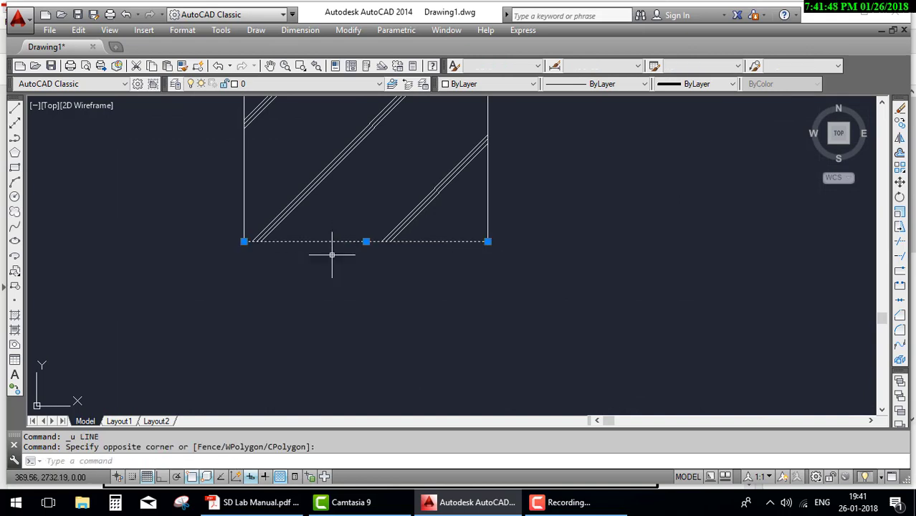
pyautogui.press('Escape')
pyautogui.press('Return')
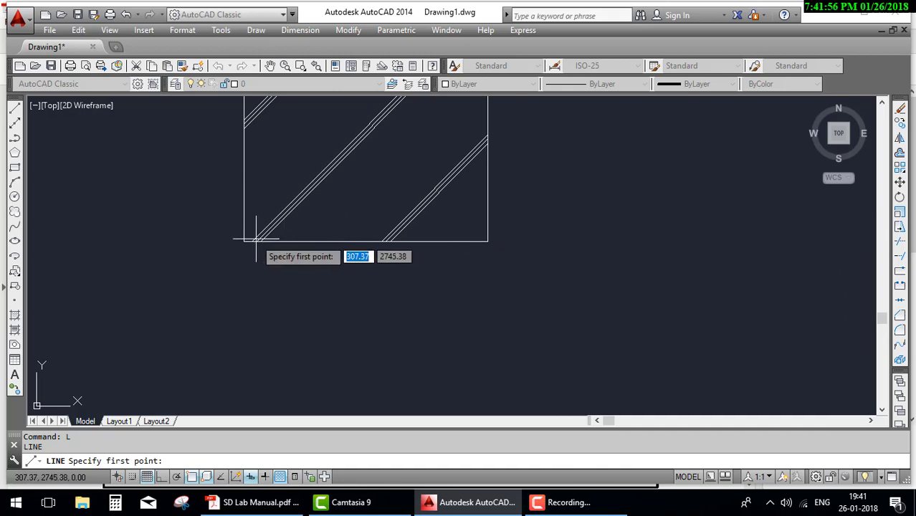
# Switch object snap off, then cancel the trial line started on the support's bottom edge
pyautogui.rightClick(156, 481)
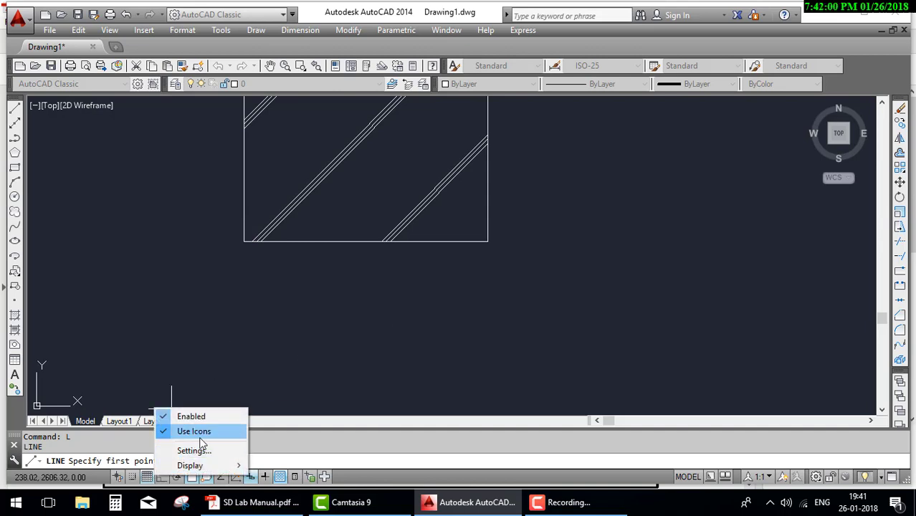
pyautogui.press('Escape')
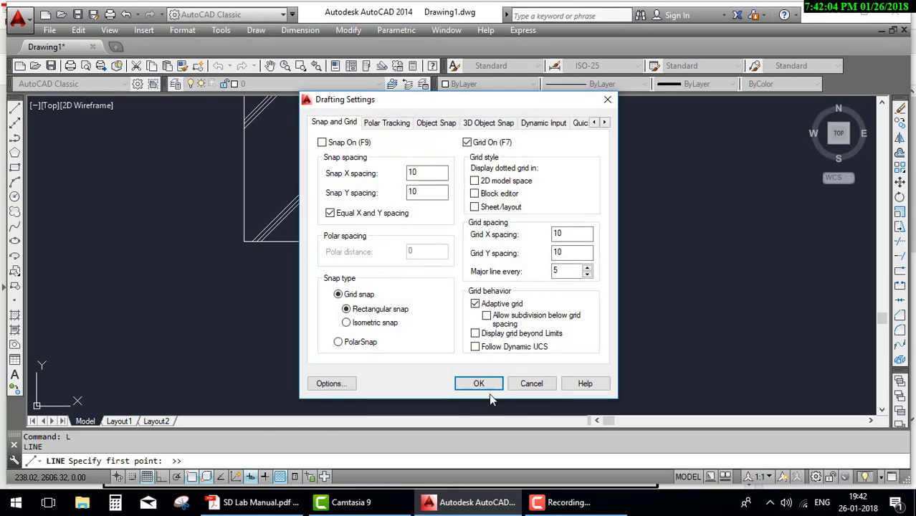
pyautogui.click(531, 384)
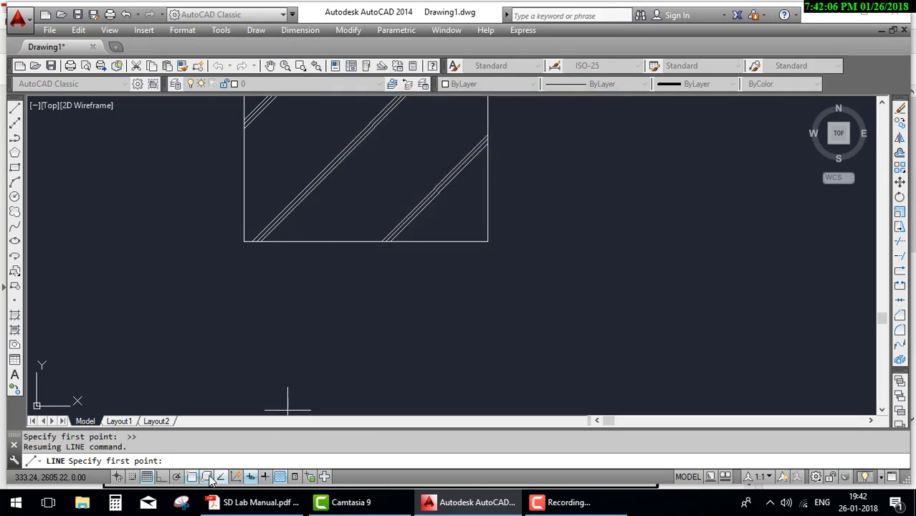
pyautogui.click(191, 477)
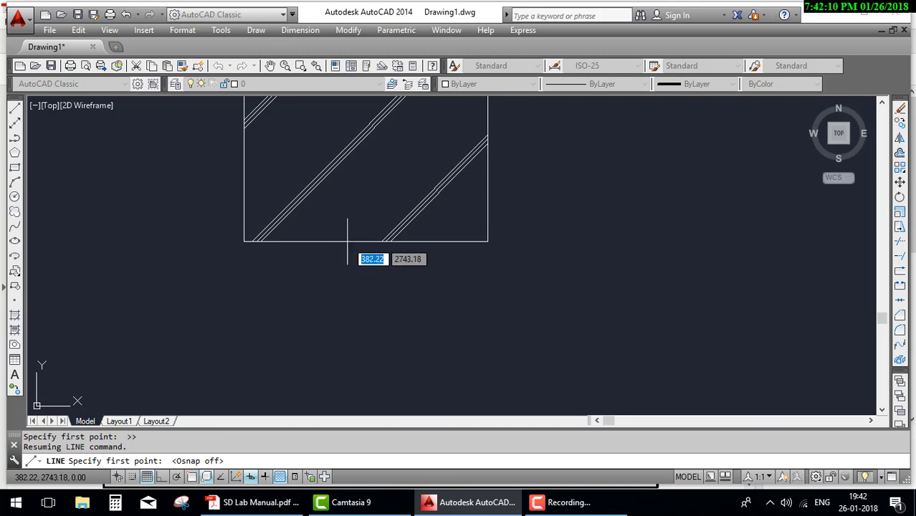
pyautogui.click(335, 241)
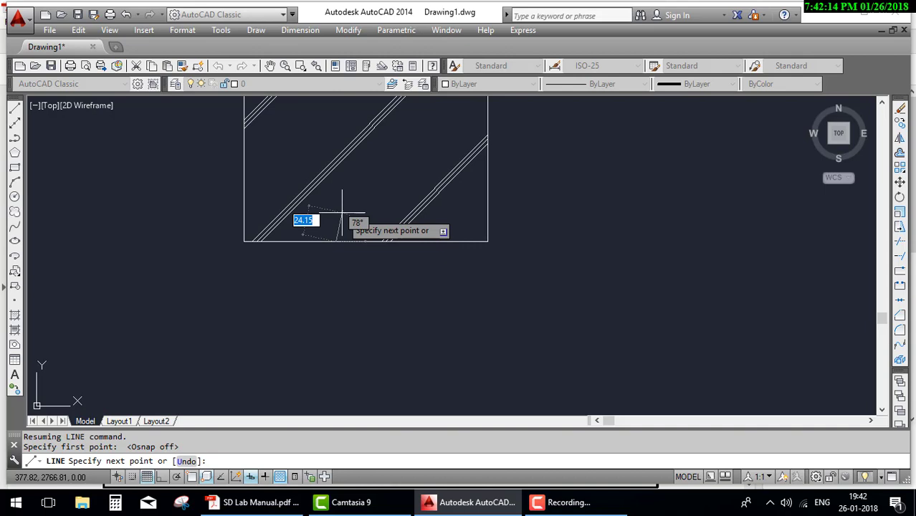
pyautogui.press('Escape')
pyautogui.click(562, 501)
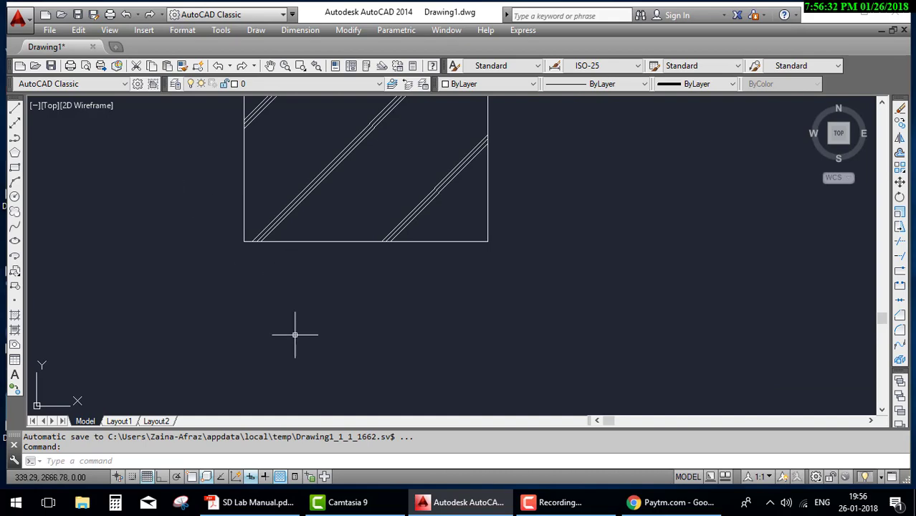
pyautogui.click(288, 506)
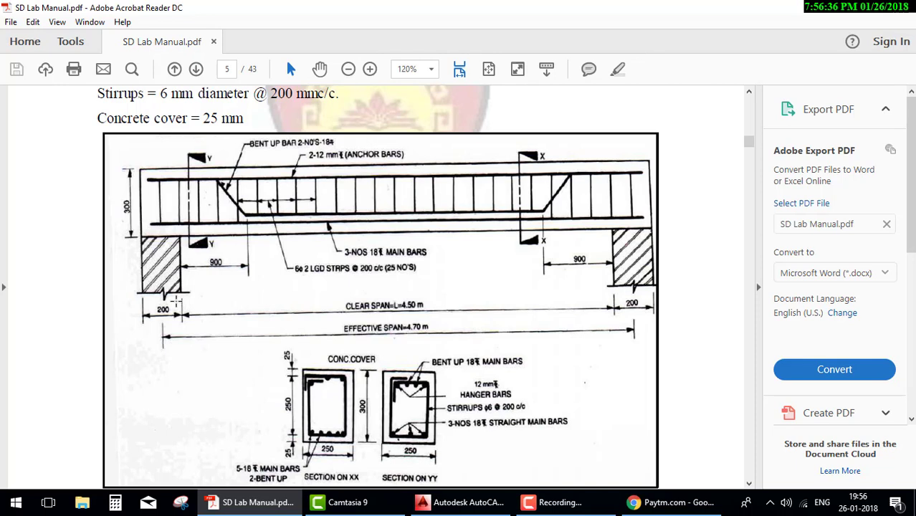
pyautogui.moveTo(131, 306)
pyautogui.mouseDown()
pyautogui.moveTo(212, 315)
pyautogui.moveTo(112, 286)
pyautogui.mouseUp()
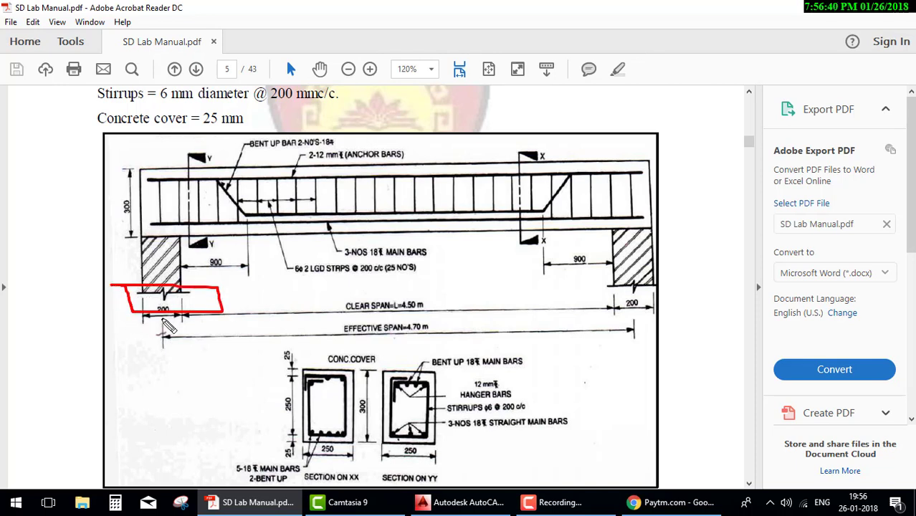
# Draw a zigzag line from the left support's bottom edge up to a peak, down, and back up
pyautogui.click(462, 502)
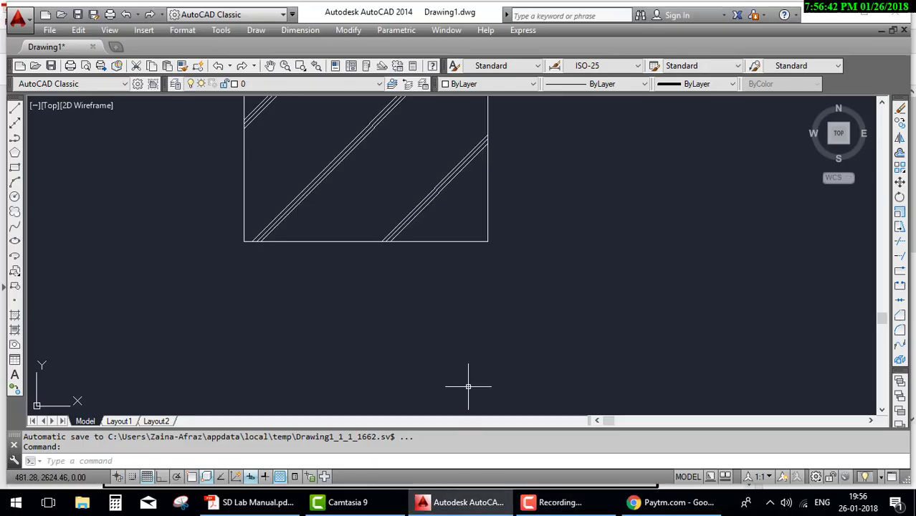
pyautogui.write('l')
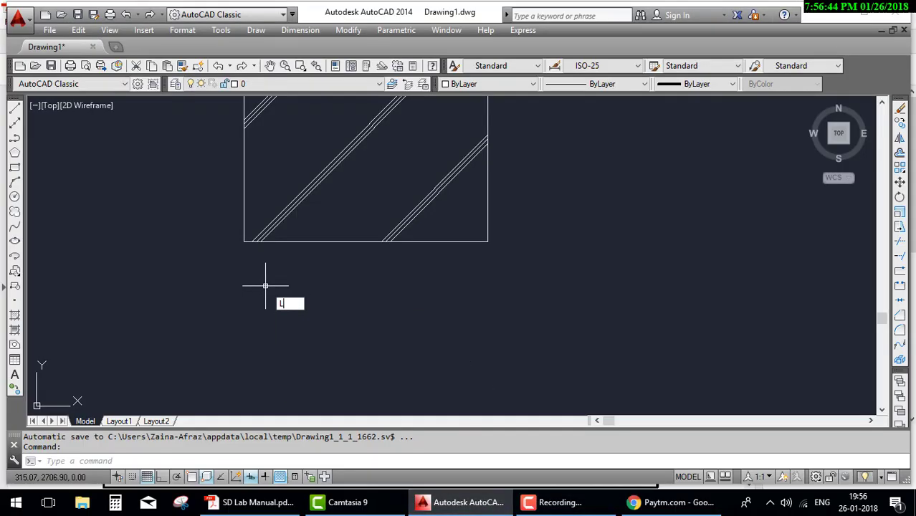
pyautogui.press('Return')
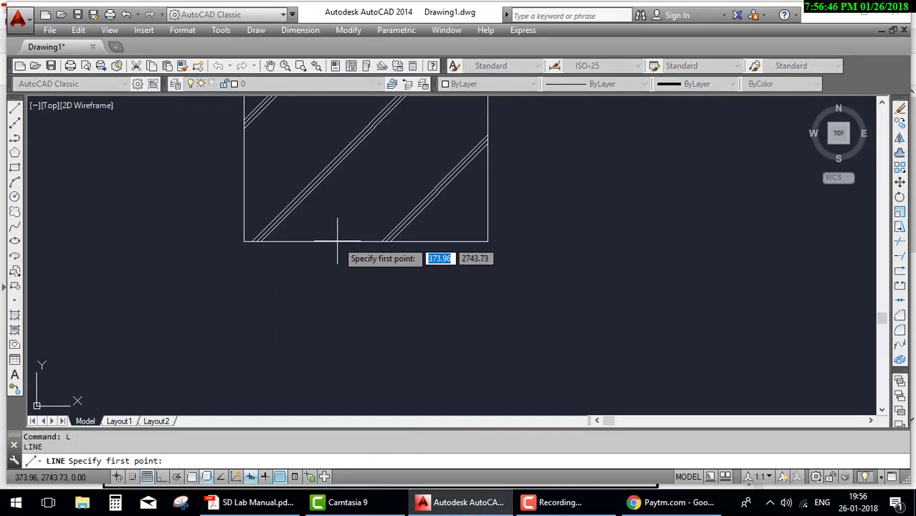
pyautogui.click(334, 243)
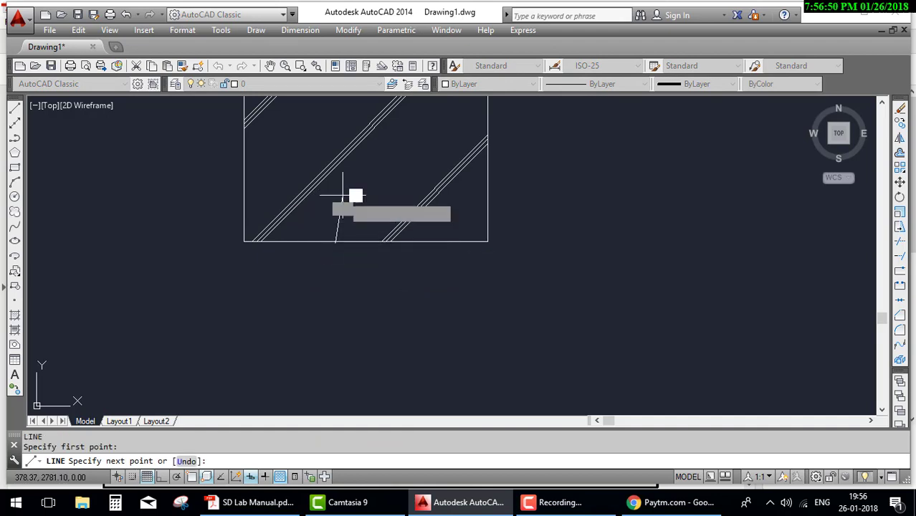
pyautogui.click(342, 195)
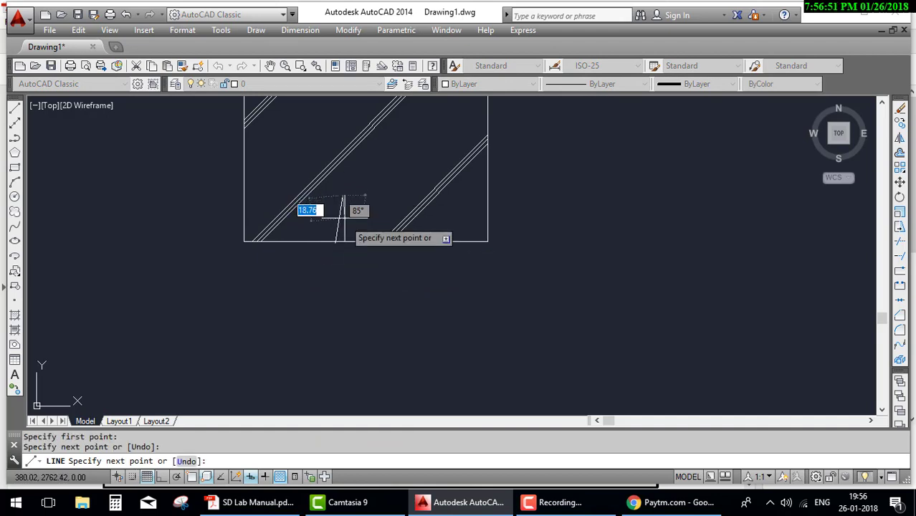
pyautogui.click(360, 274)
pyautogui.click(367, 237)
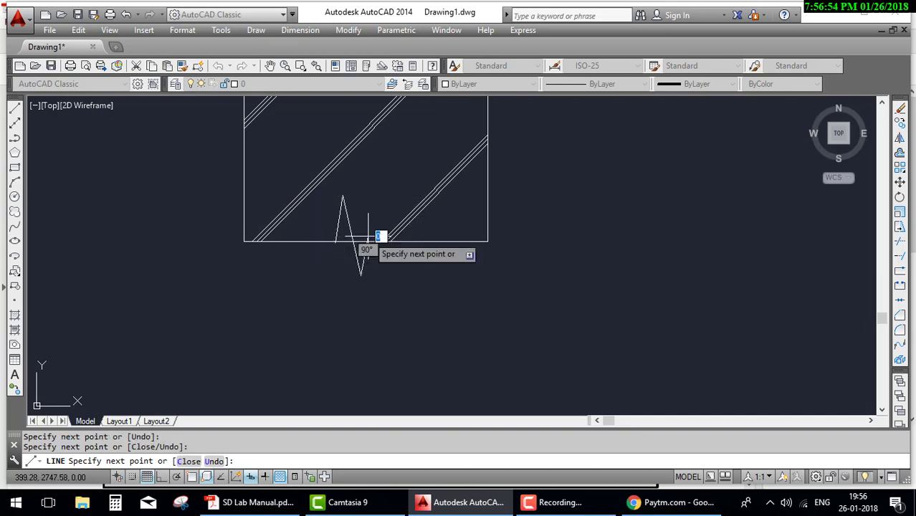
pyautogui.press('Escape')
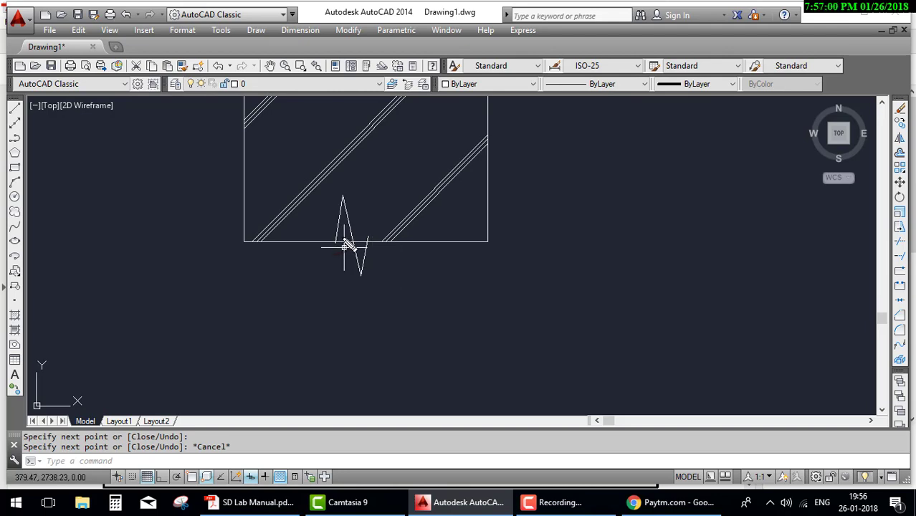
# Toggle polar tracking with F10 and return focus to the drawing
pyautogui.press('F10')
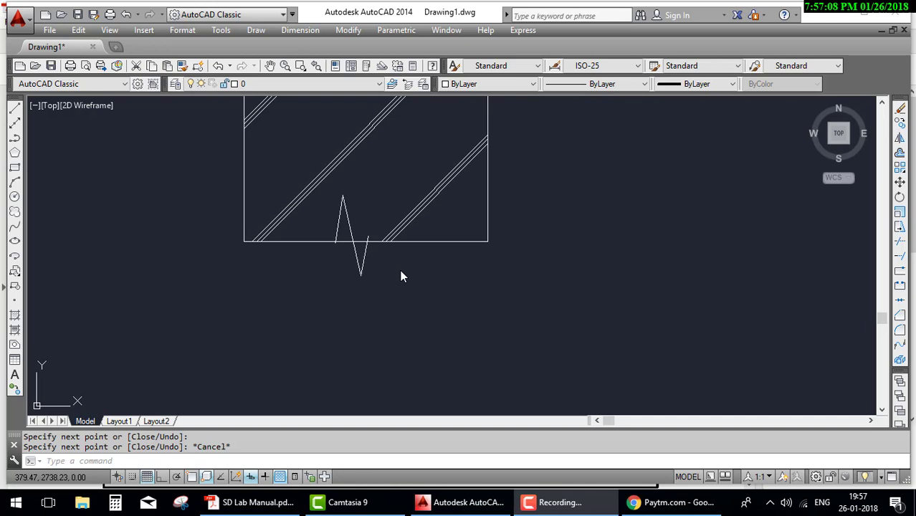
pyautogui.click(337, 247)
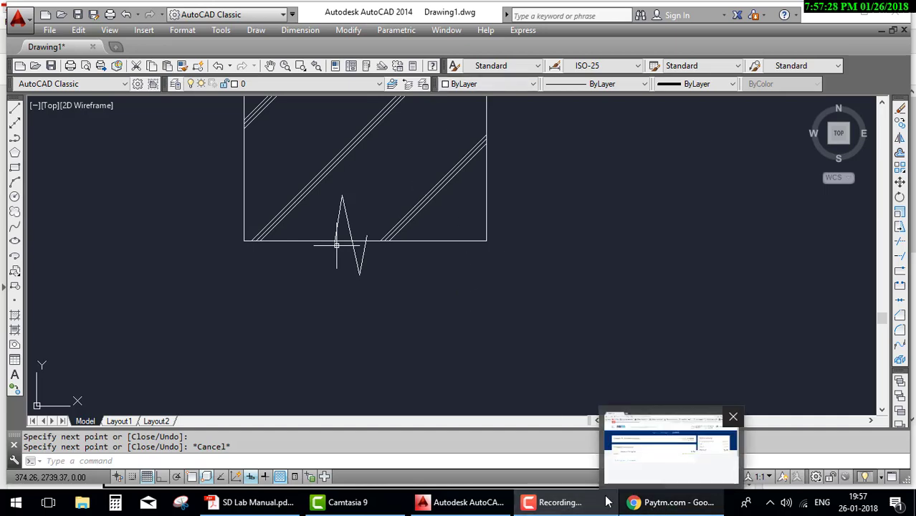
# Trim the base line between the zigzag legs and the zigzag leg stub above it
pyautogui.click(562, 505)
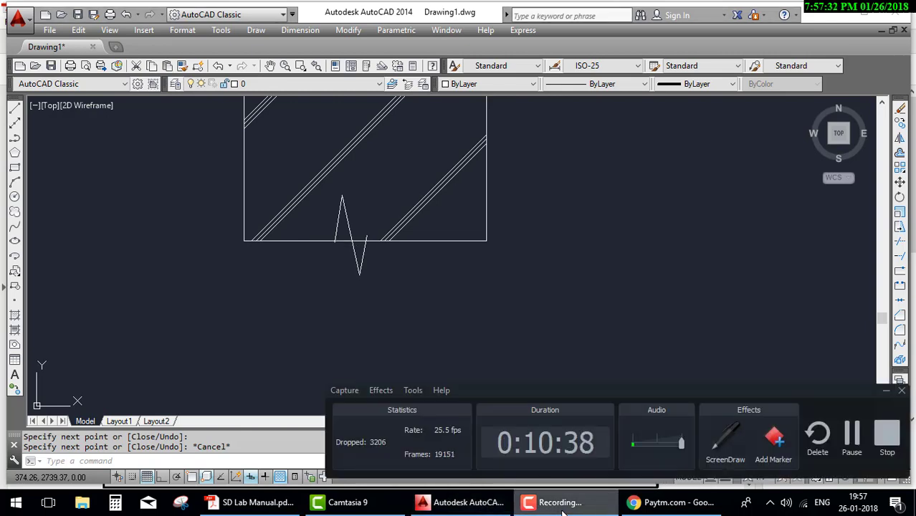
pyautogui.click(563, 506)
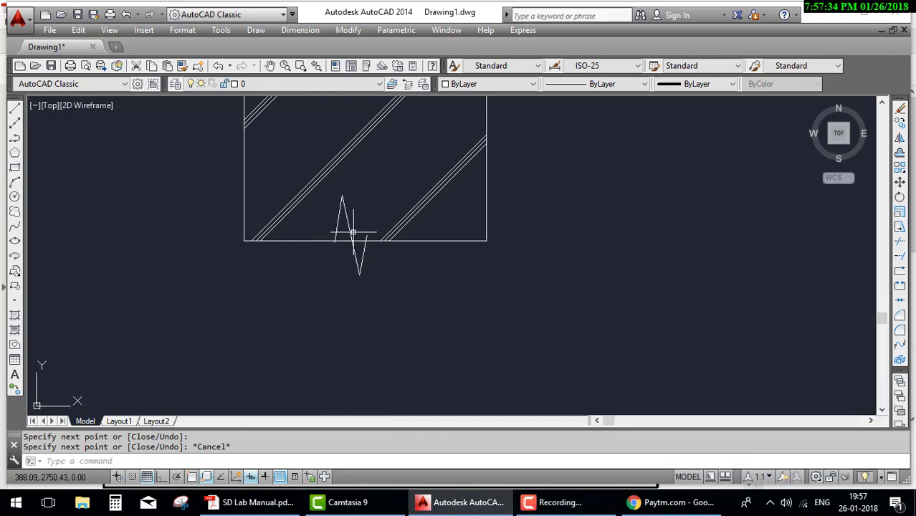
pyautogui.click(363, 223)
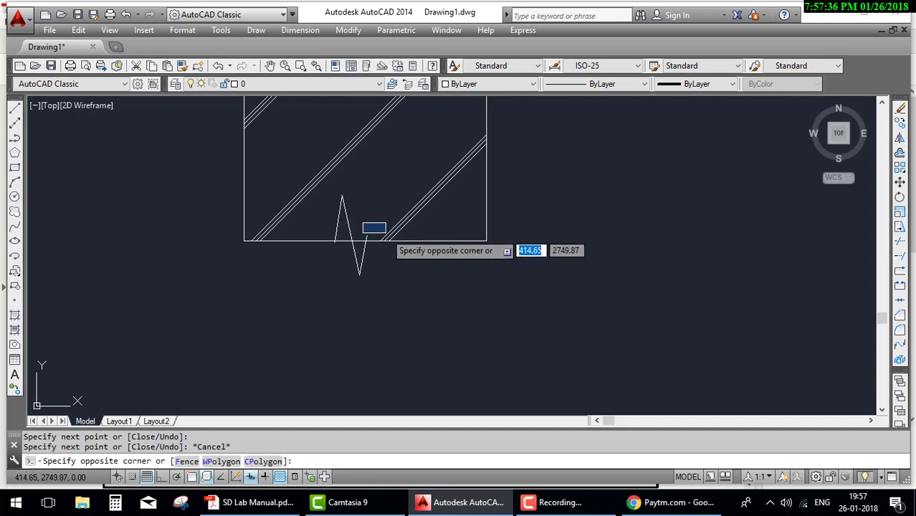
pyautogui.press('Escape')
pyautogui.write('tr')
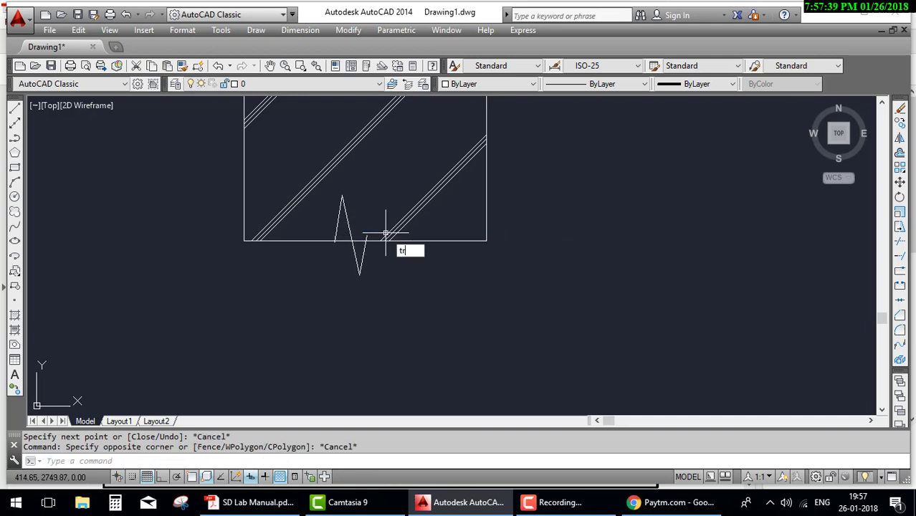
pyautogui.press('Return')
pyautogui.press('Return')
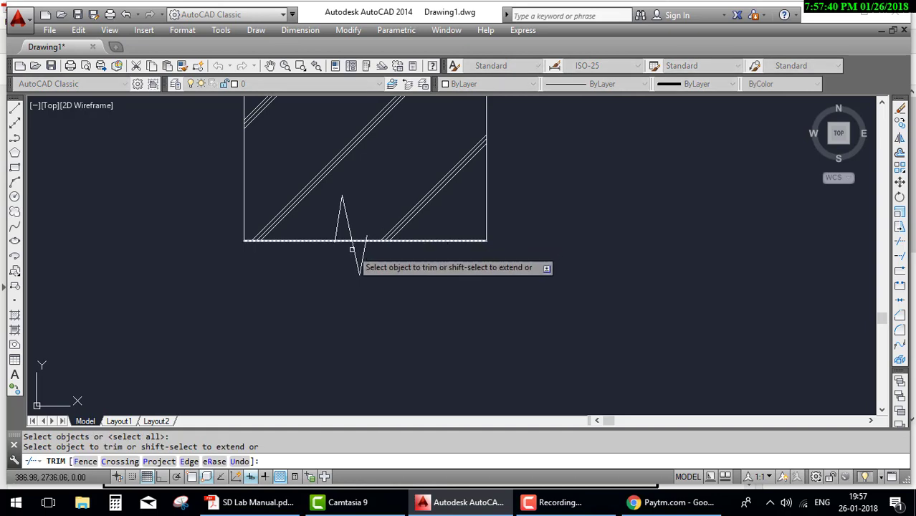
pyautogui.scroll(5, 357, 243)
pyautogui.click(355, 229)
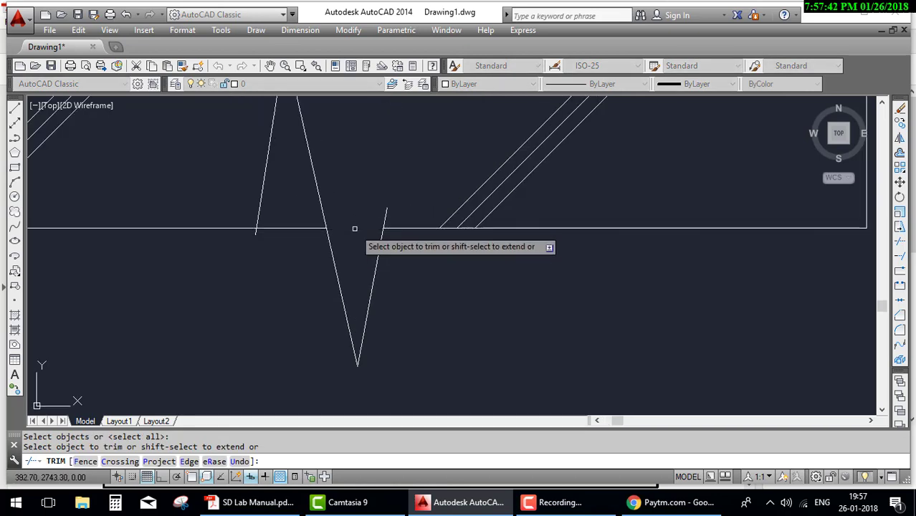
pyautogui.click(296, 229)
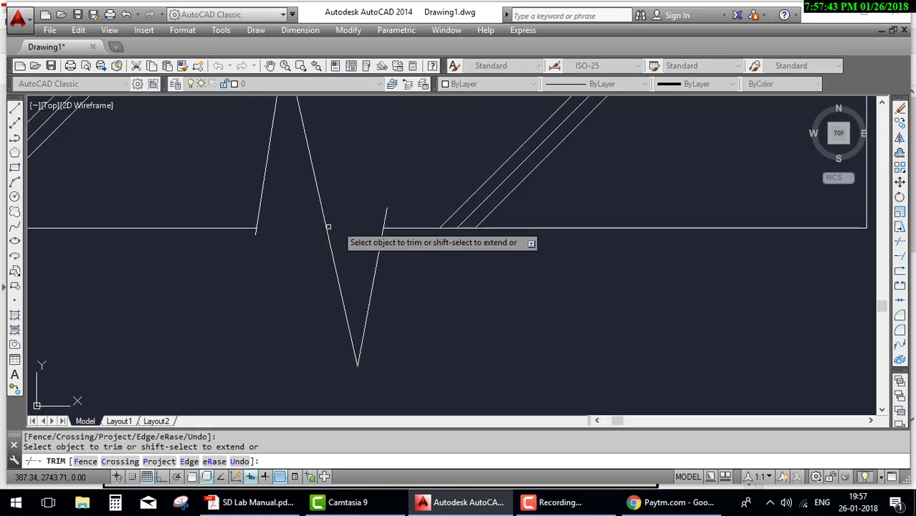
pyautogui.click(384, 217)
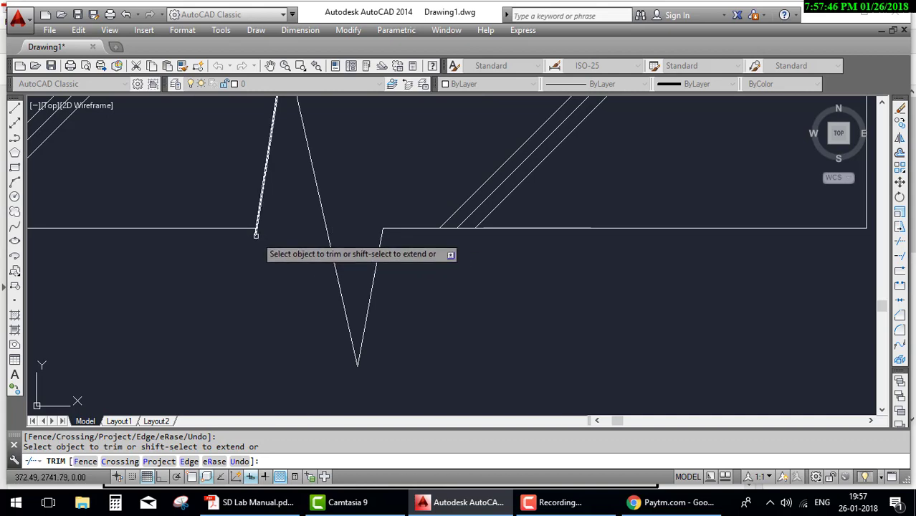
pyautogui.scroll(-3, 286, 241)
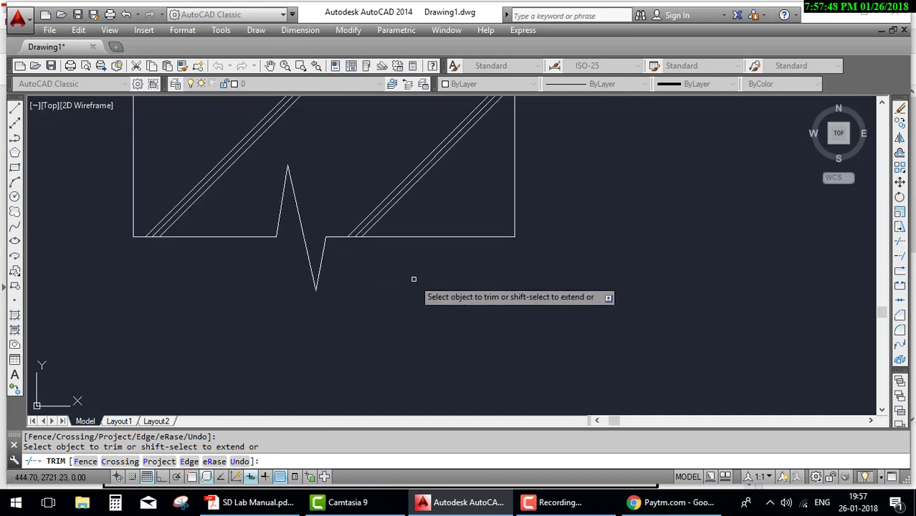
pyautogui.press('Escape')
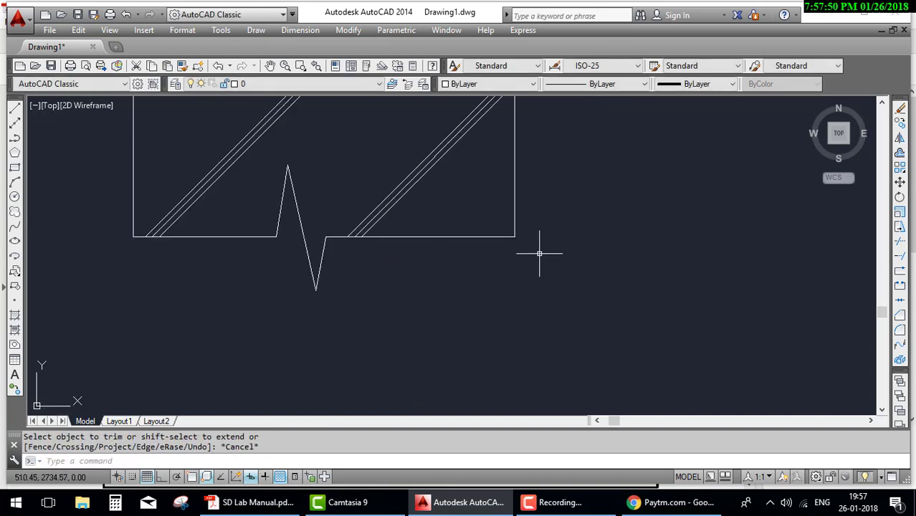
# With Ortho on, draw short horizontal base-line extensions past the support's right and left bottom corners
pyautogui.write('l')
pyautogui.press('Return')
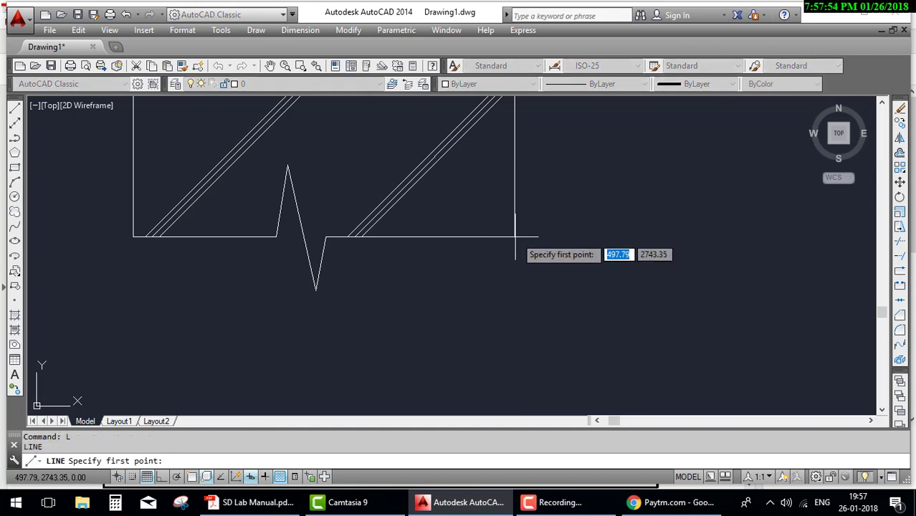
pyautogui.click(515, 237)
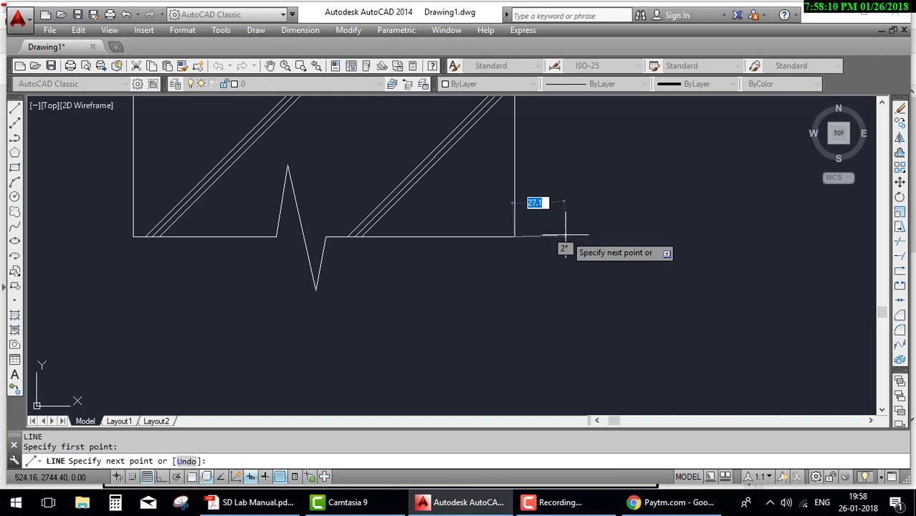
pyautogui.press('F8')
pyautogui.press('F8')
pyautogui.press('F8')
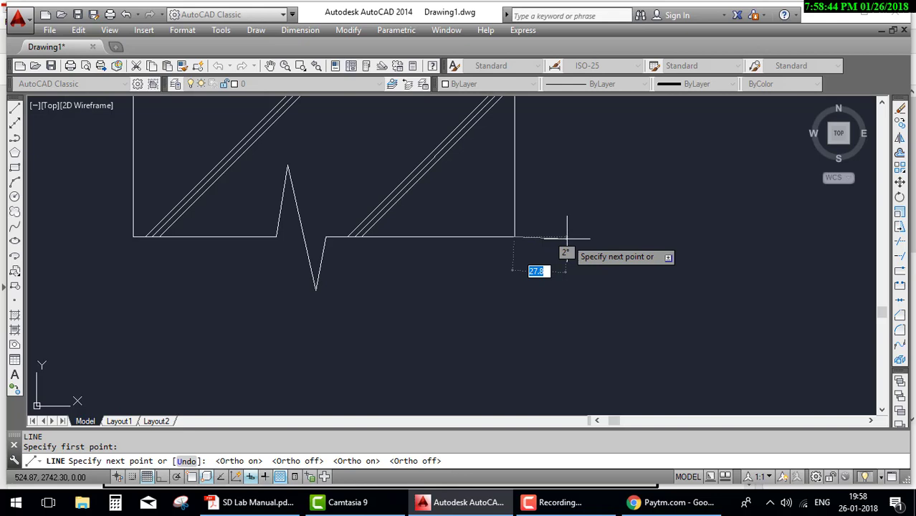
pyautogui.click(577, 506)
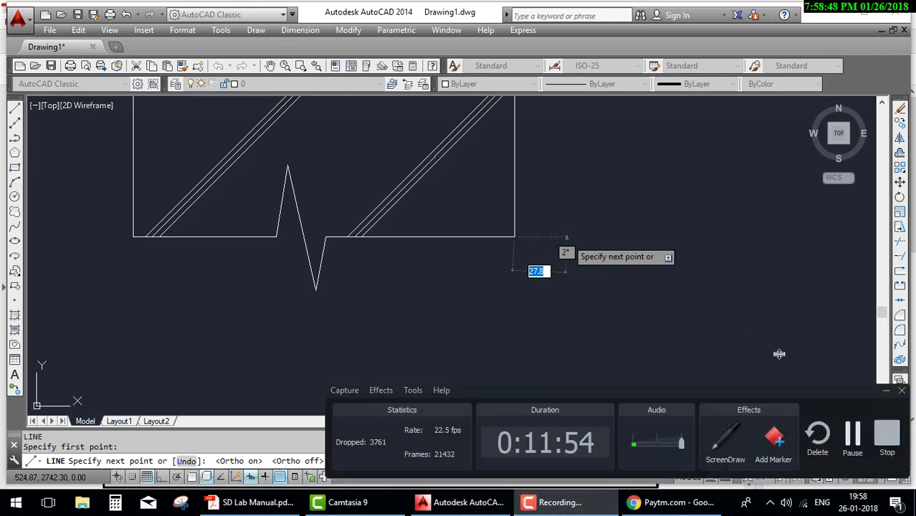
pyautogui.click(779, 354)
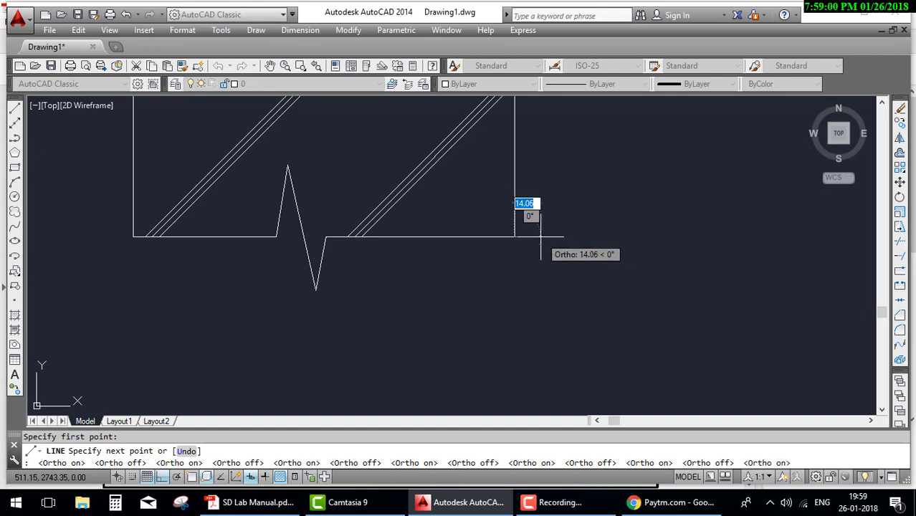
pyautogui.click(541, 236)
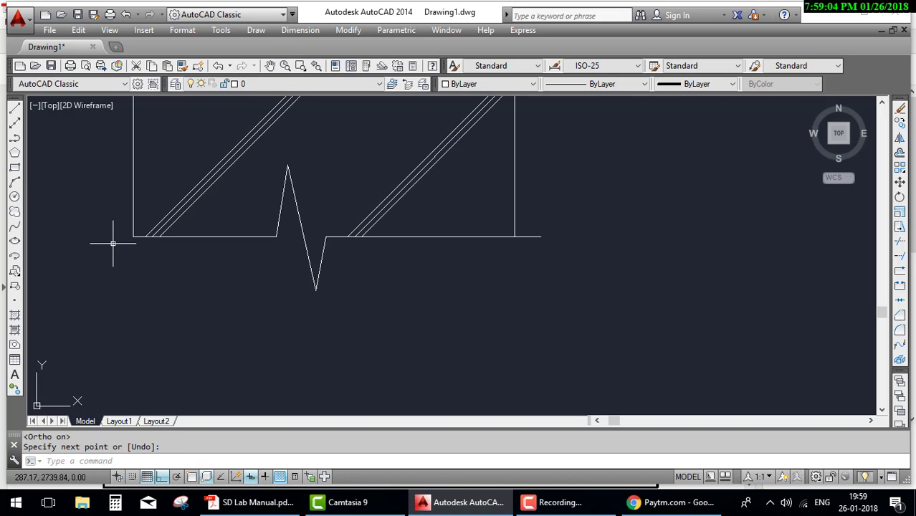
pyautogui.press('Return')
pyautogui.press('Return')
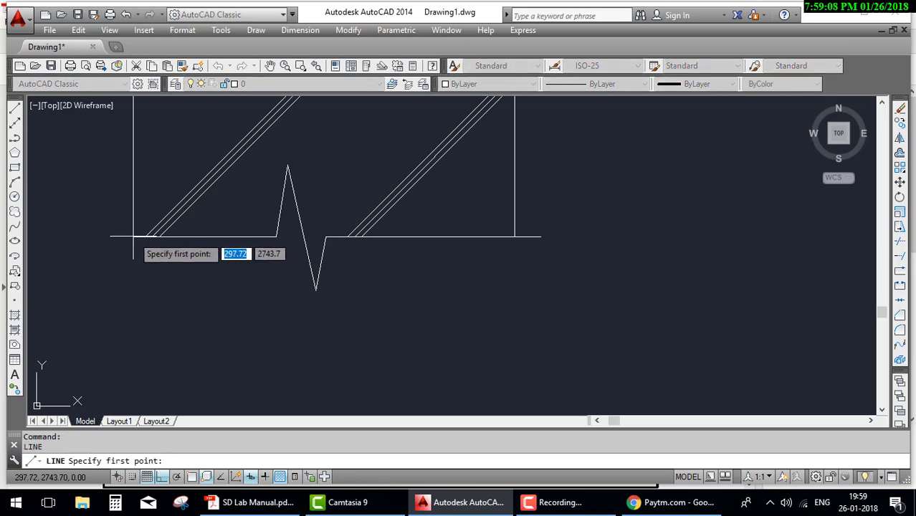
pyautogui.click(132, 237)
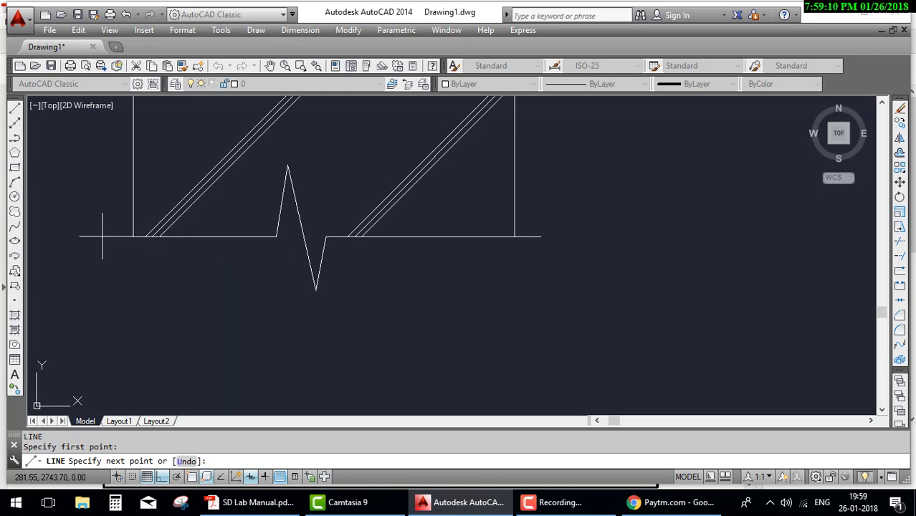
pyautogui.click(102, 236)
pyautogui.press('Return')
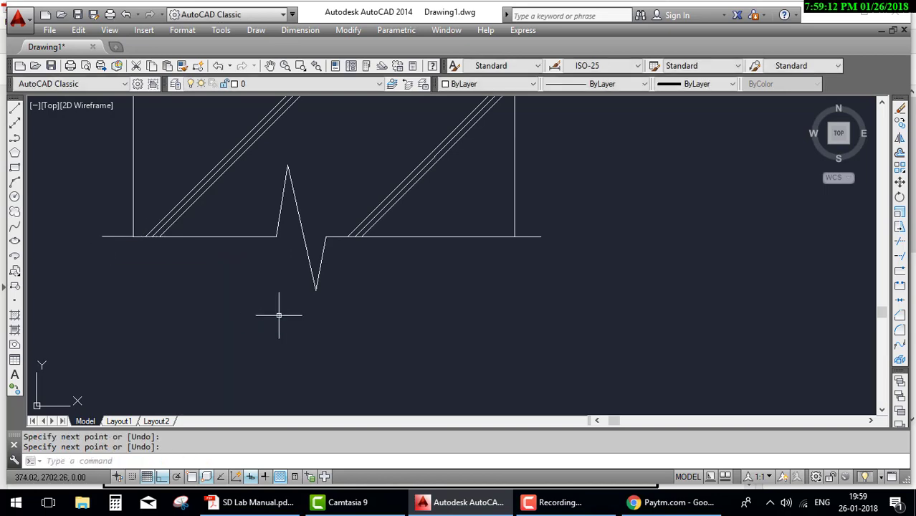
pyautogui.scroll(-2, 336, 316)
# Start a COPY with a crossing window around the zigzag, then cancel it
pyautogui.scroll(2, 345, 314)
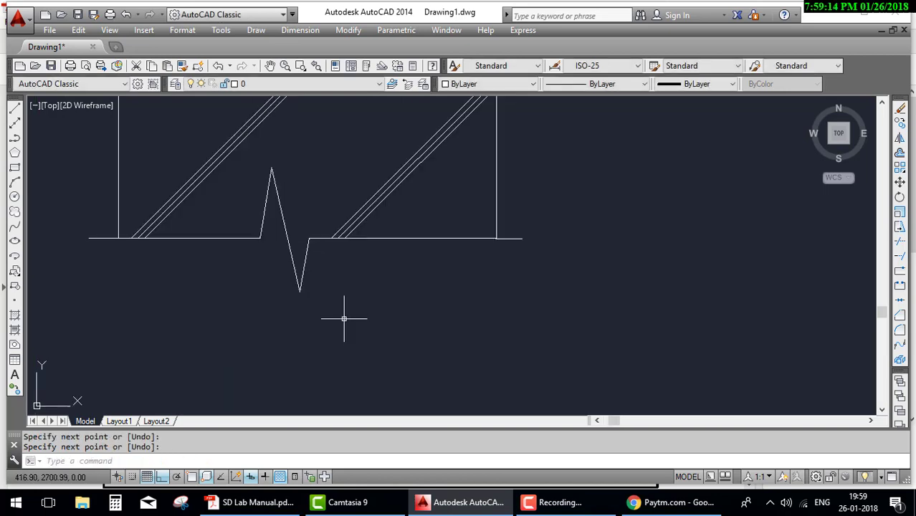
pyautogui.write('co')
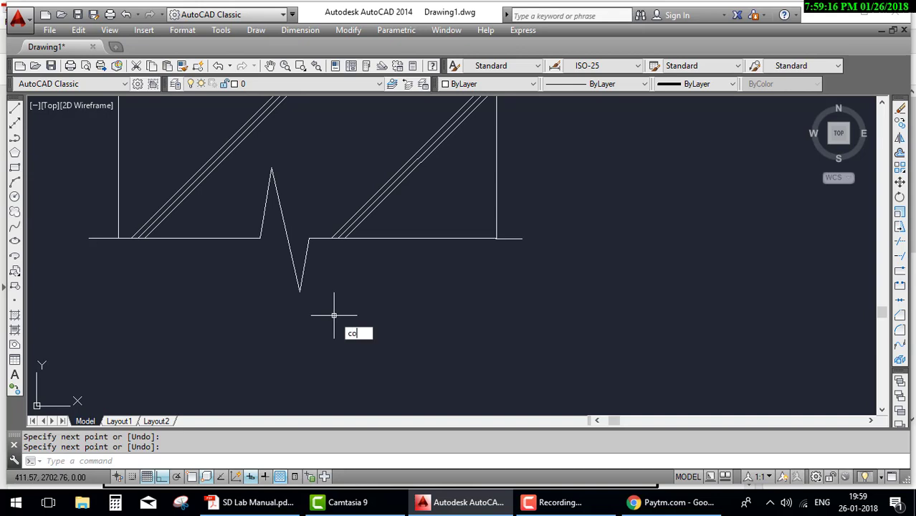
pyautogui.press('Return')
pyautogui.click(319, 298)
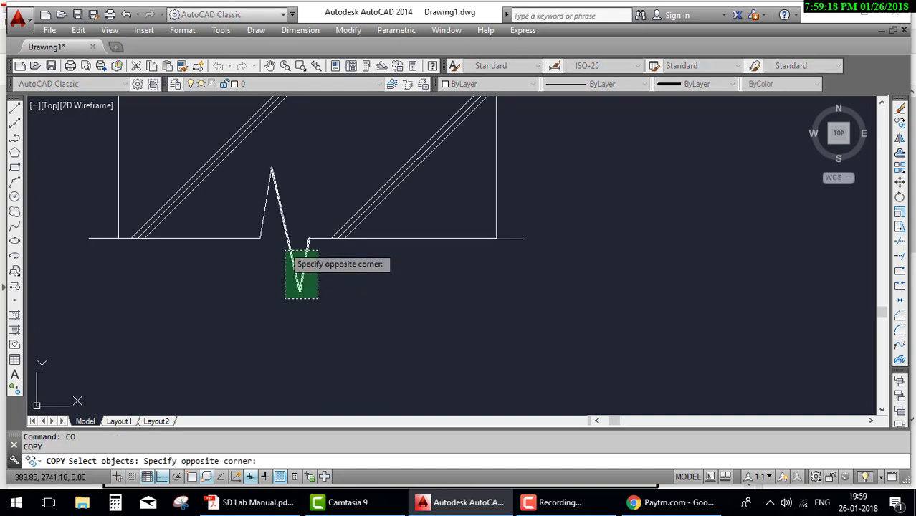
pyautogui.click(260, 202)
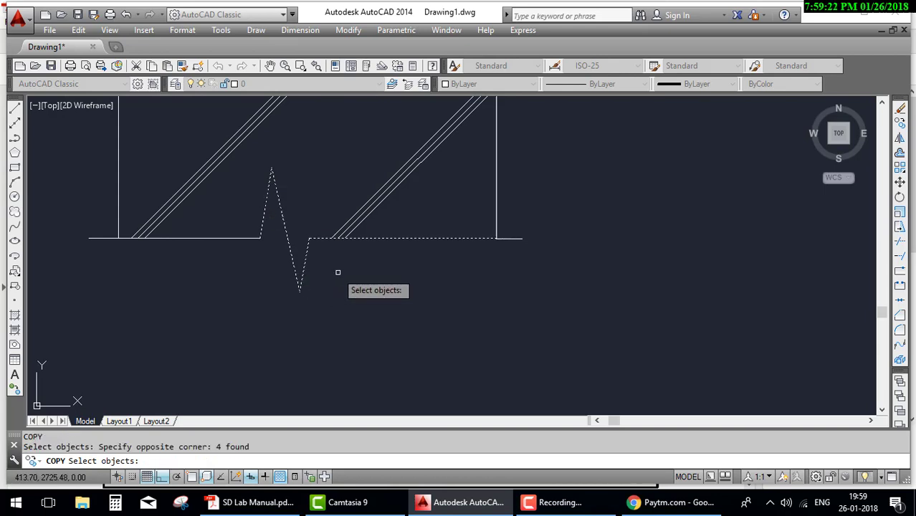
pyautogui.press('Escape')
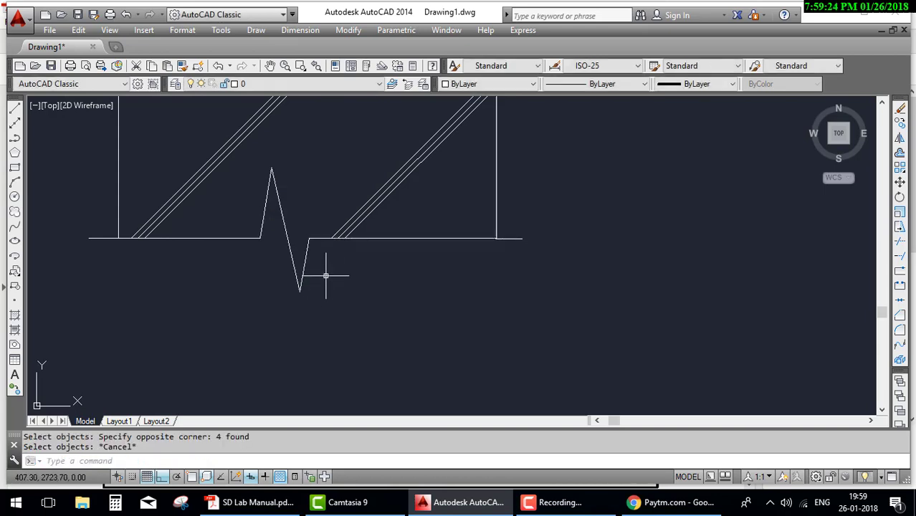
# Copy the two zigzag lines, with OSNAP on and base point at the zigzag's base
pyautogui.write('c')
pyautogui.press('Return')
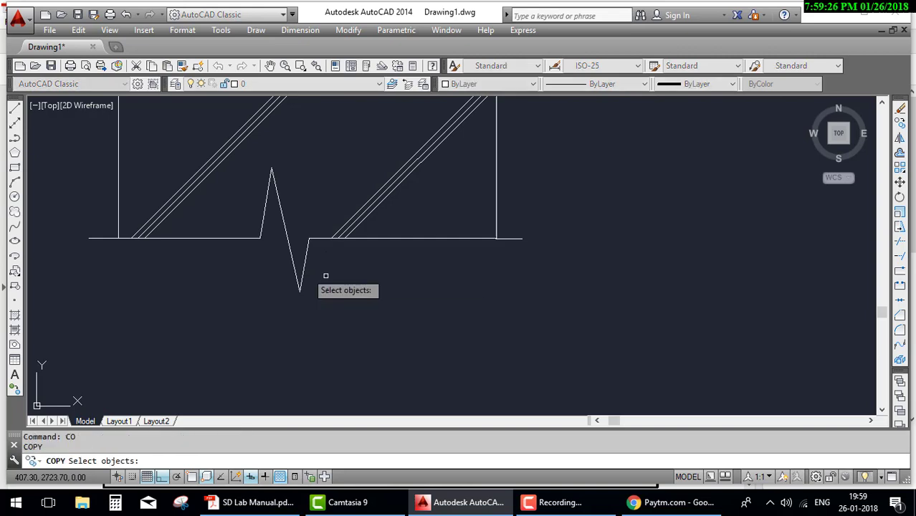
pyautogui.click(265, 202)
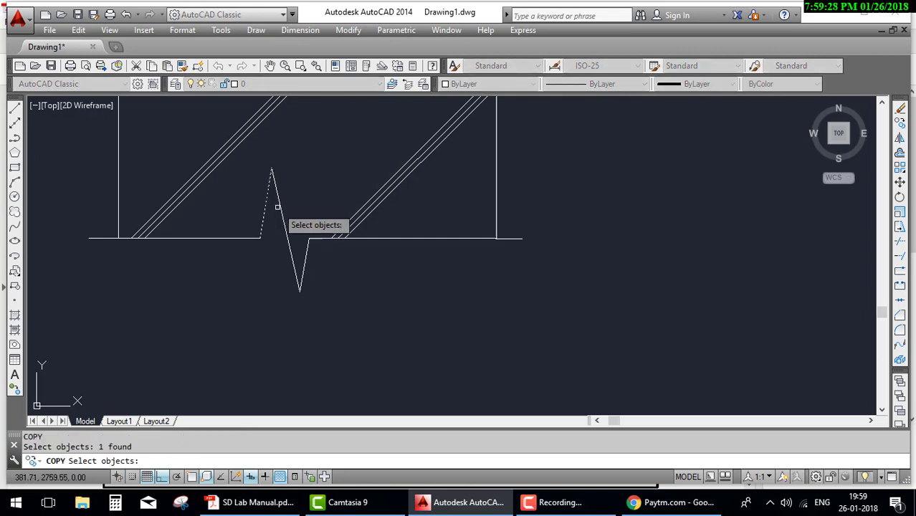
pyautogui.click(295, 232)
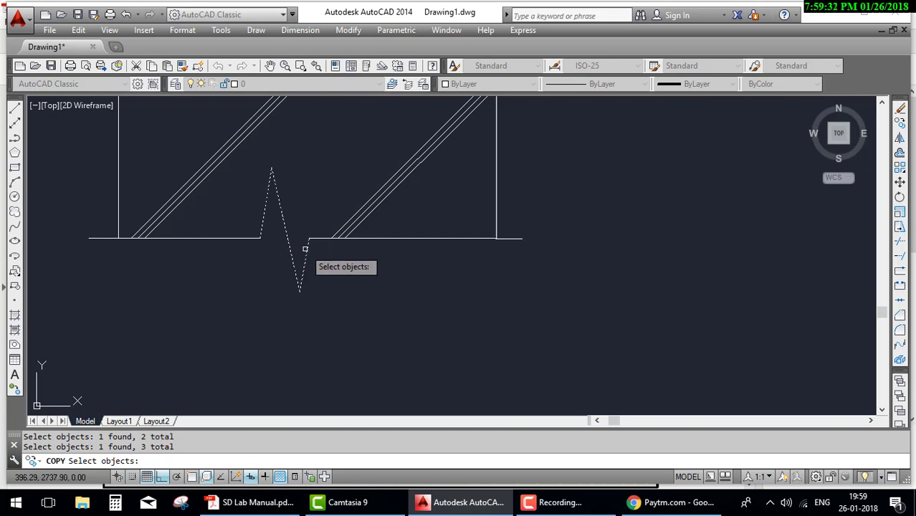
pyautogui.press('Return')
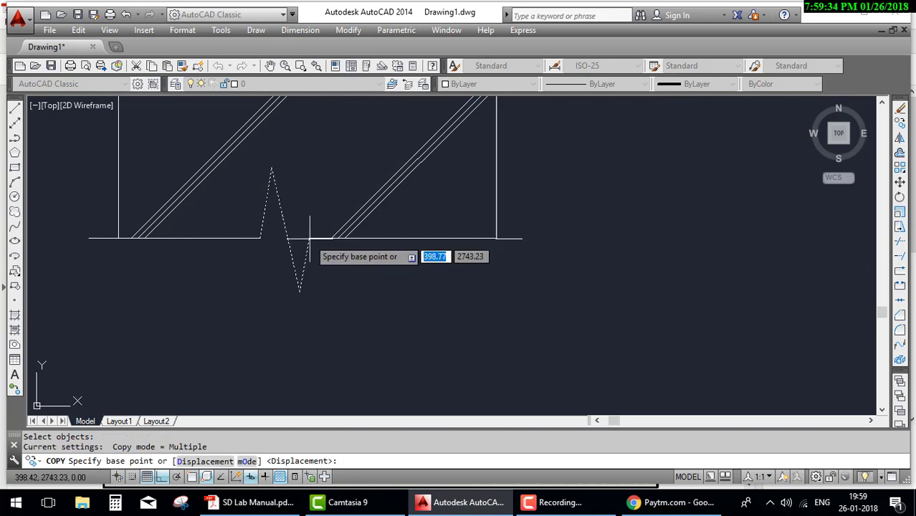
pyautogui.click(176, 476)
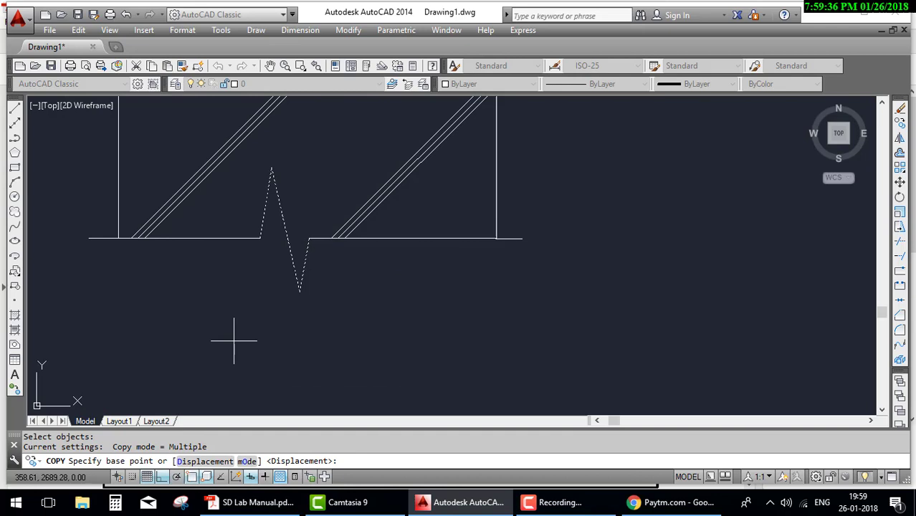
pyautogui.click(309, 238)
pyautogui.scroll(-4, 546, 238)
pyautogui.scroll(-3, 670, 242)
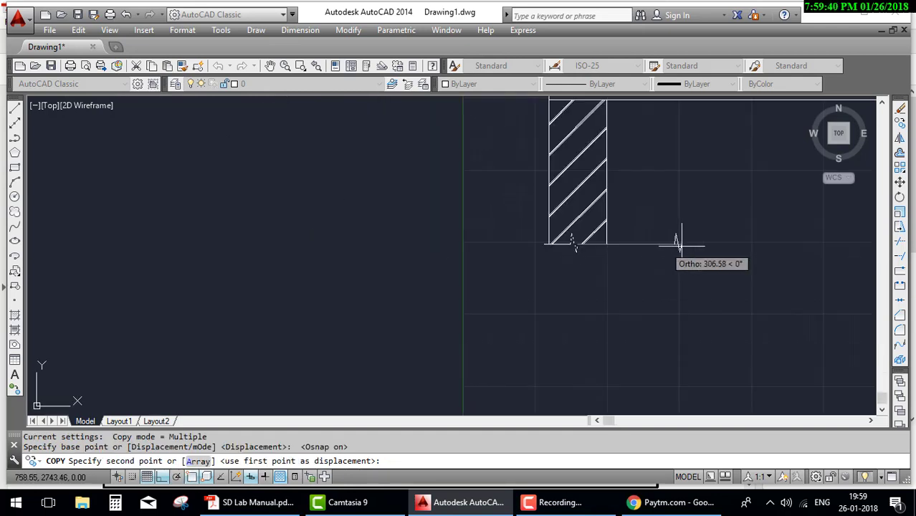
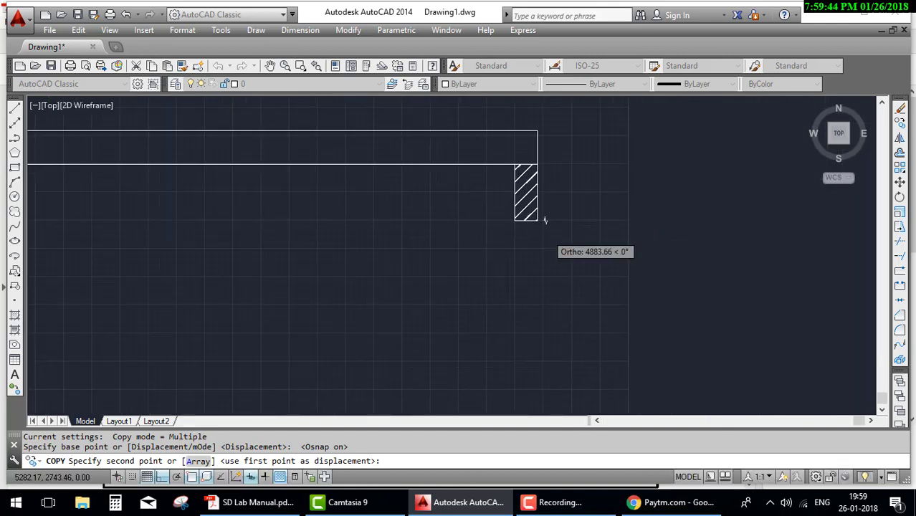
# Place a break-symbol copy at the beam's right end, then undo the misplaced copy
pyautogui.scroll(3, 542, 242)
pyautogui.scroll(5, 480, 194)
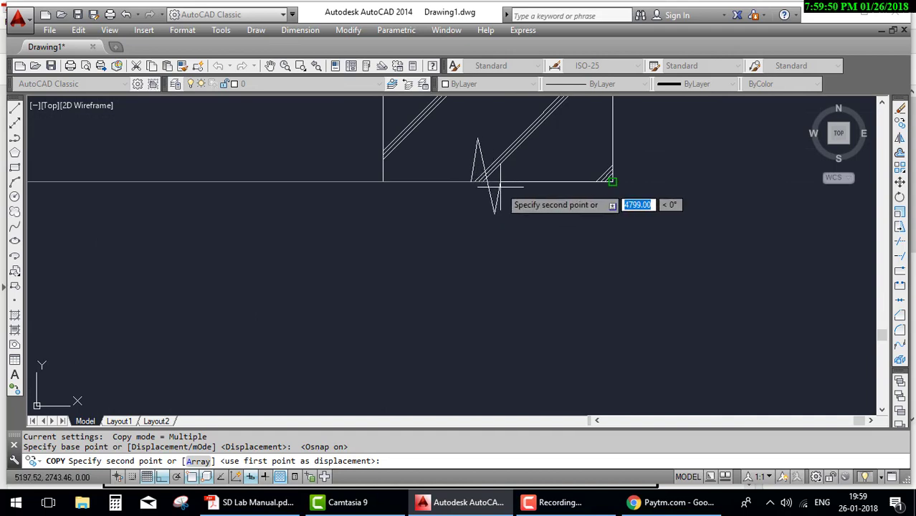
pyautogui.click(499, 186)
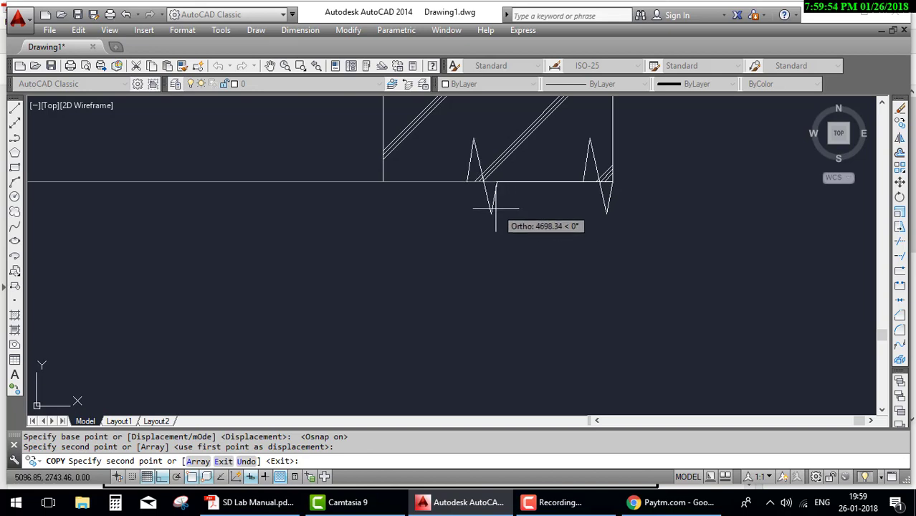
pyautogui.click(246, 460)
# Turn off 3D object snapping
pyautogui.scroll(2, 423, 315)
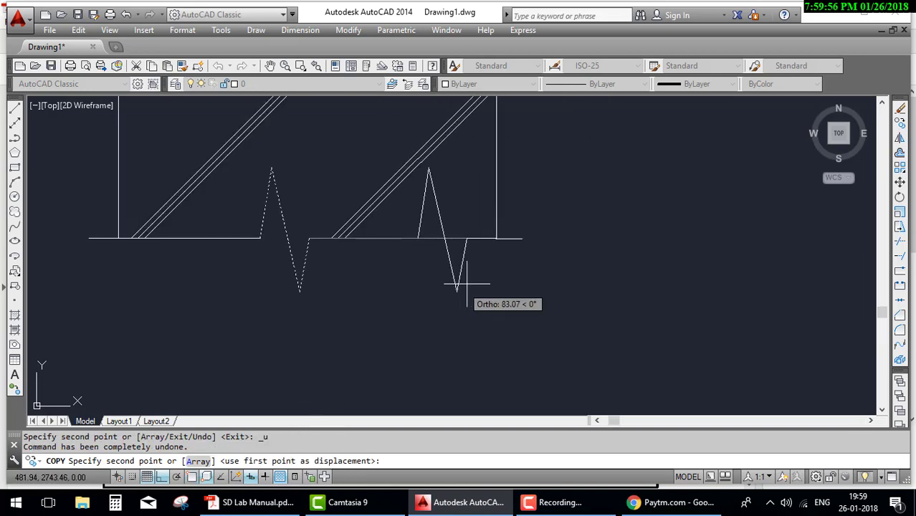
pyautogui.scroll(-1, 516, 286)
pyautogui.scroll(-1, 602, 288)
pyautogui.scroll(-3, 717, 293)
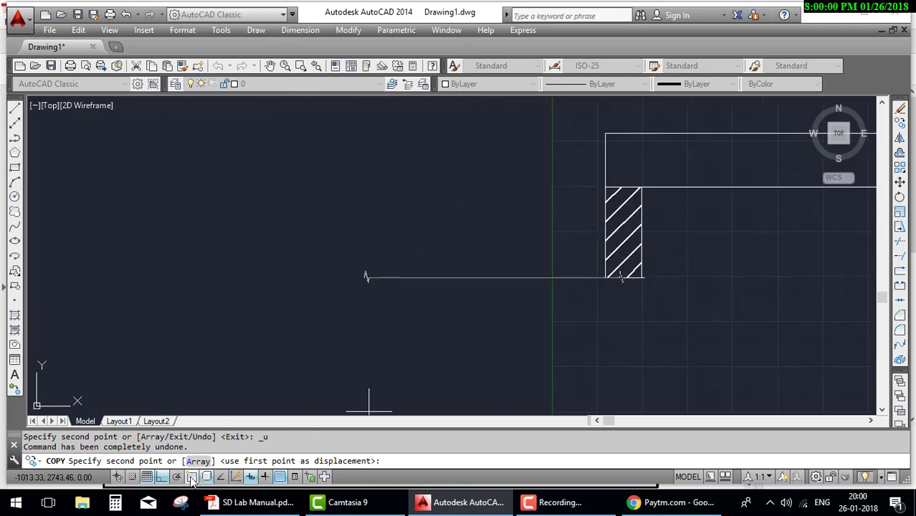
pyautogui.click(256, 474)
pyautogui.scroll(-2, 717, 286)
# Place the break-symbol copy on the beam's bottom edge and finish COPY
pyautogui.moveTo(458, 263); pyautogui.dragTo(22, 261, button='middle')
pyautogui.scroll(3, 433, 241)
pyautogui.scroll(2, 408, 236)
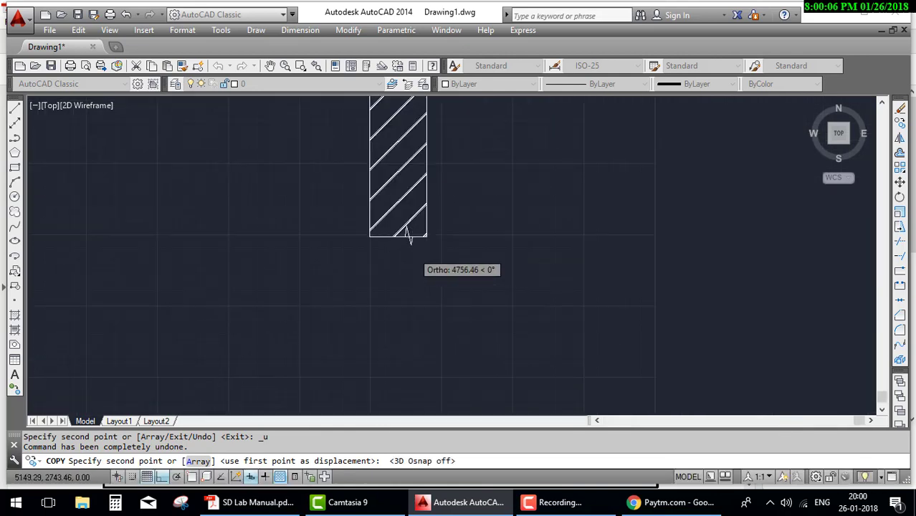
pyautogui.scroll(-2, 408, 237)
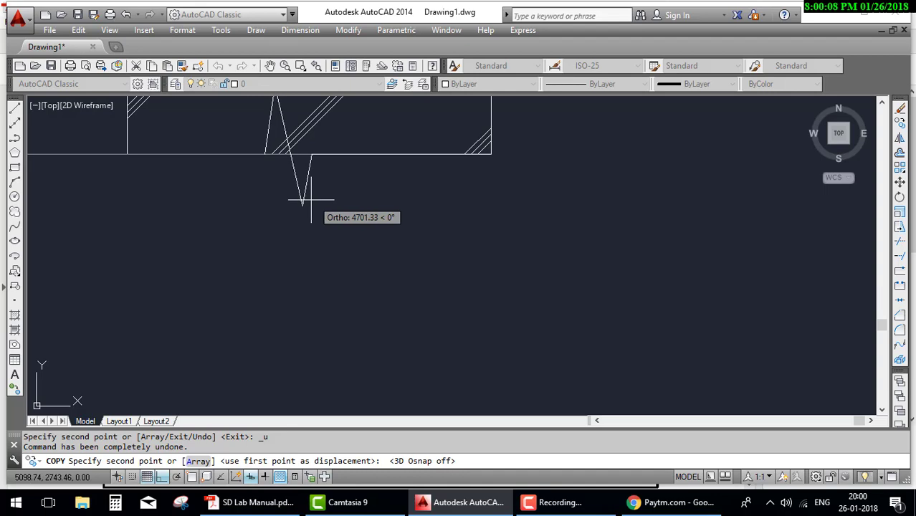
pyautogui.click(308, 199)
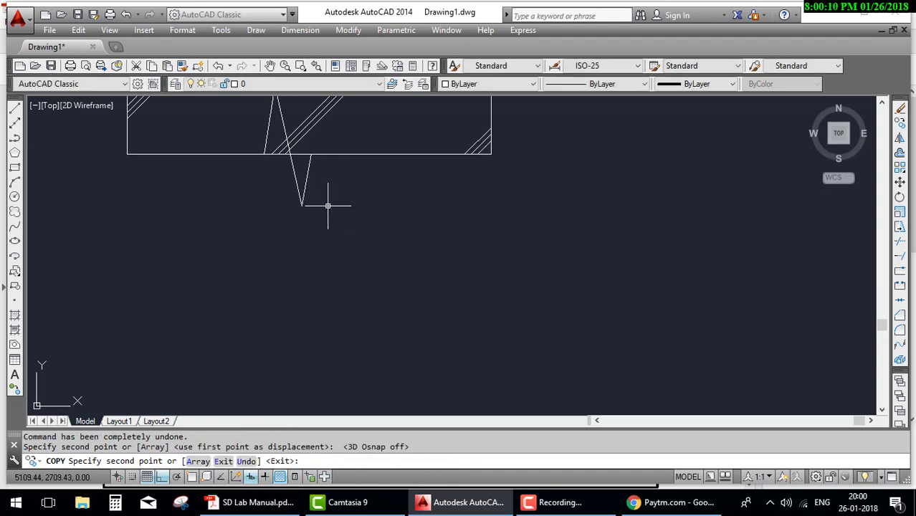
pyautogui.press('Escape')
pyautogui.scroll(4, 321, 149)
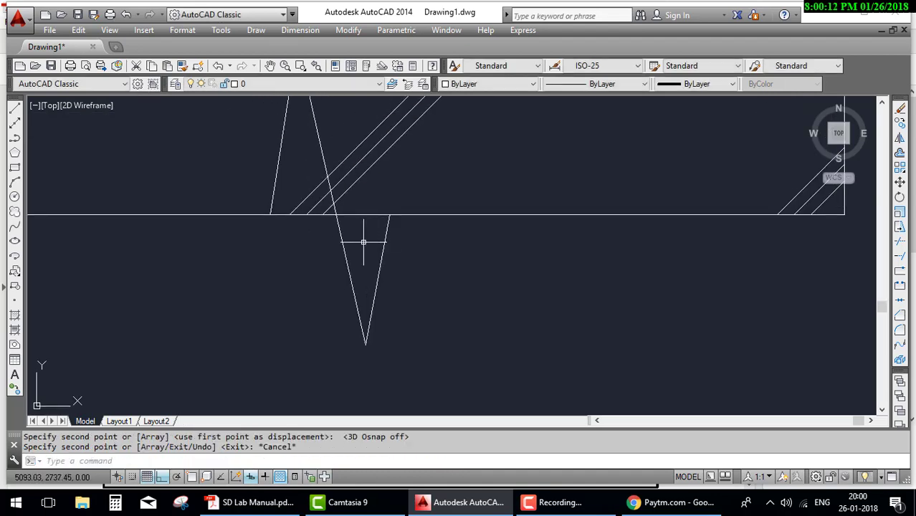
# Trim the bottom edge between the break's legs, the short leftover edge pieces, and nearby hatch lines
pyautogui.write('R')
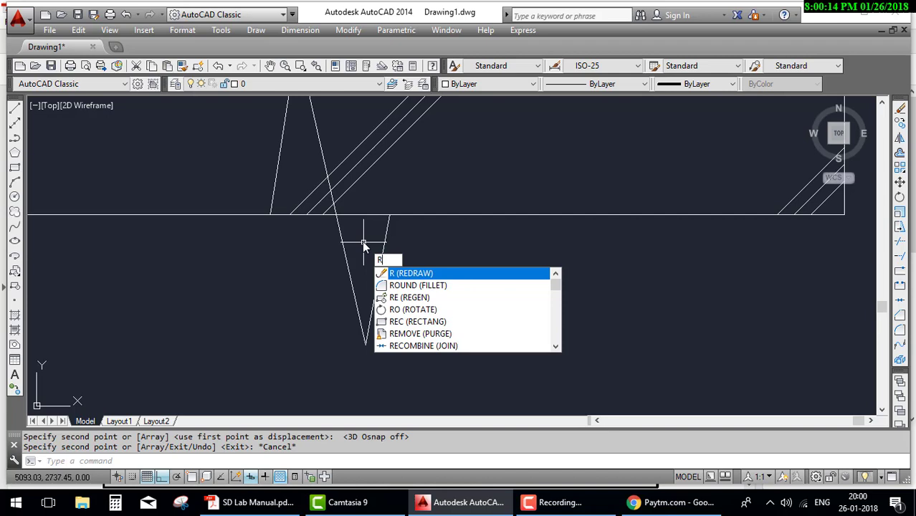
pyautogui.press('BackSpace')
pyautogui.write('r')
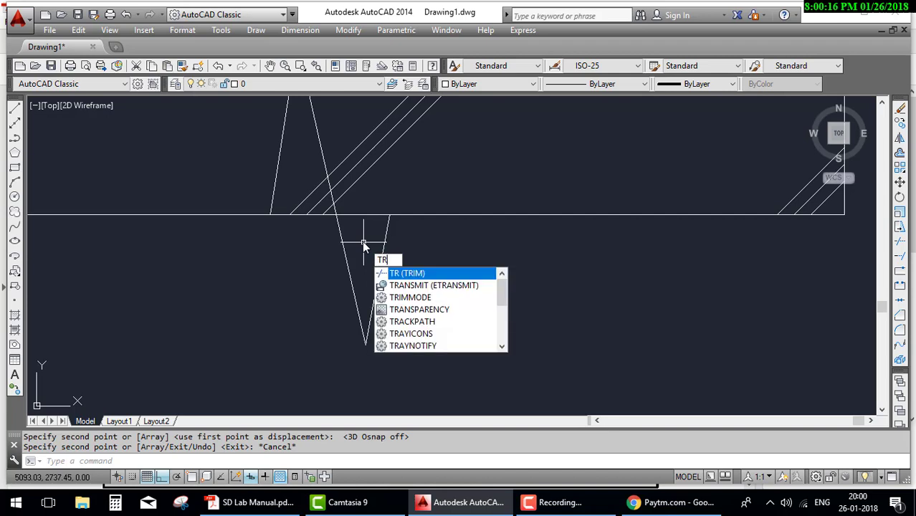
pyautogui.press('Return')
pyautogui.press('Return')
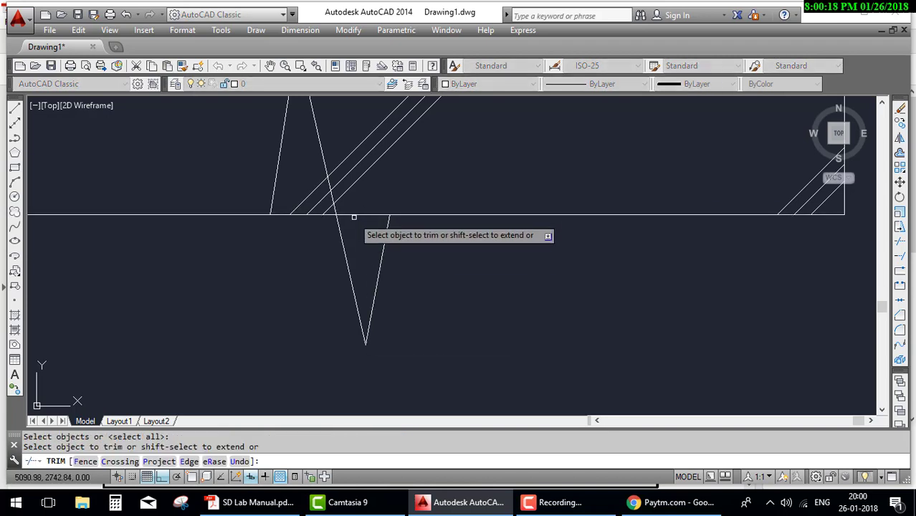
pyautogui.click(354, 215)
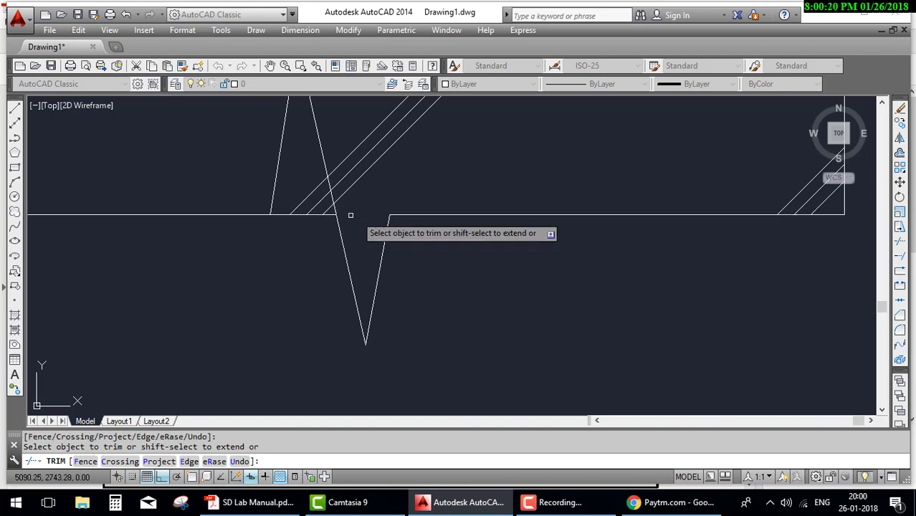
pyautogui.click(304, 213)
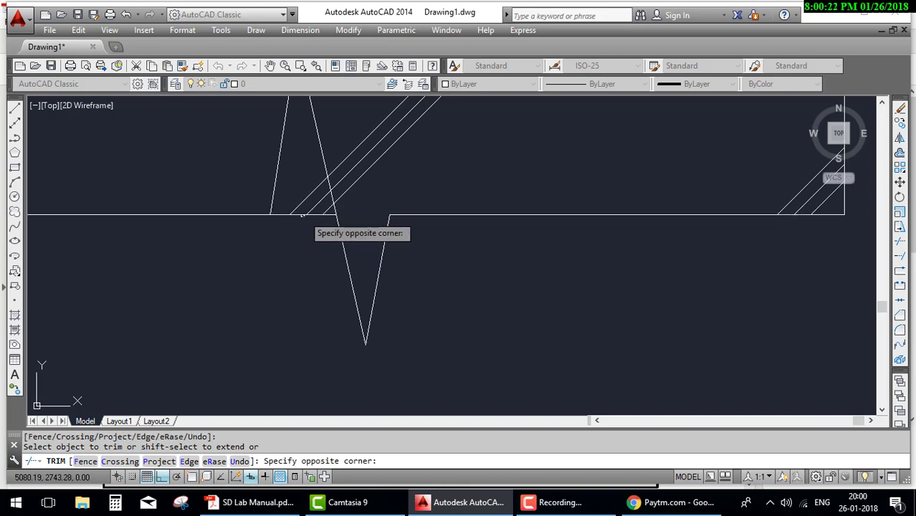
pyautogui.click(310, 213)
pyautogui.click(313, 213)
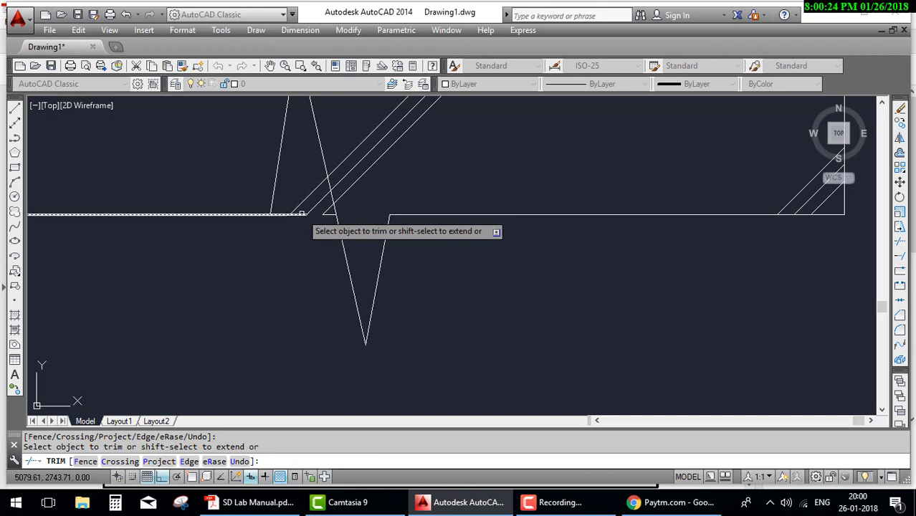
pyautogui.click(283, 214)
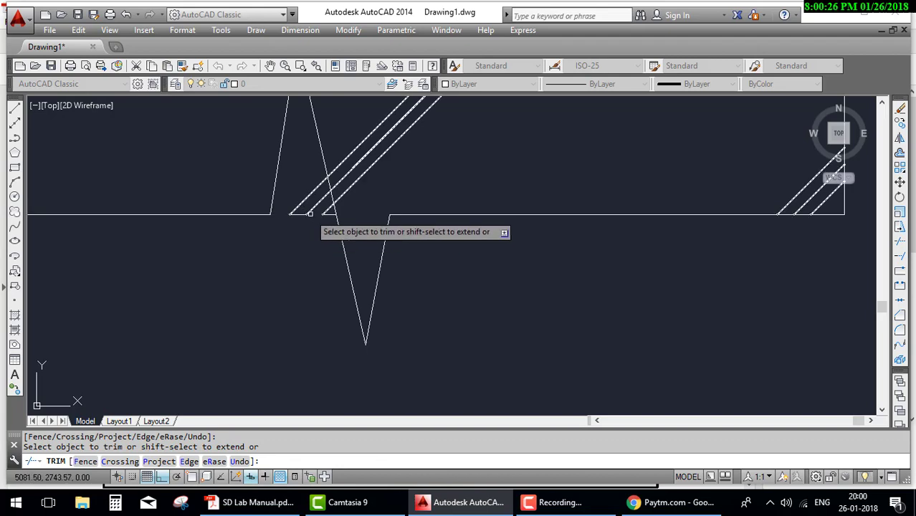
pyautogui.click(329, 226)
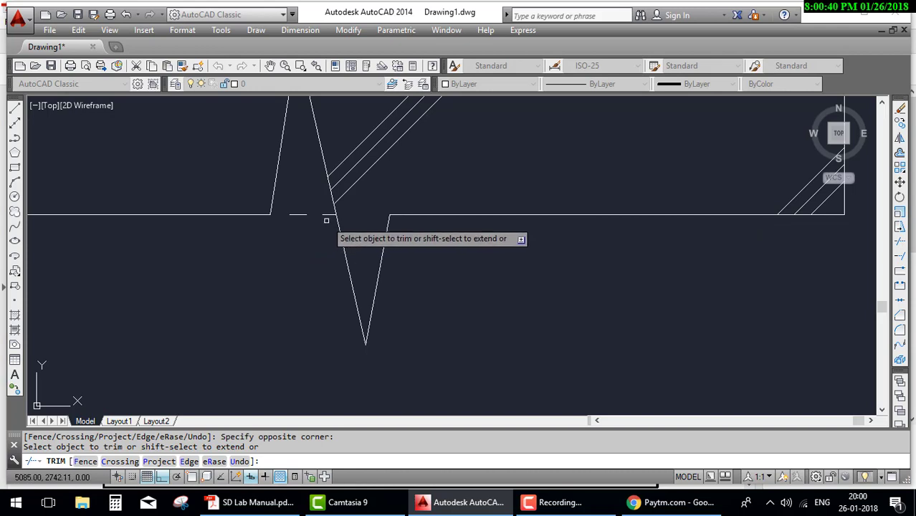
pyautogui.press('Escape')
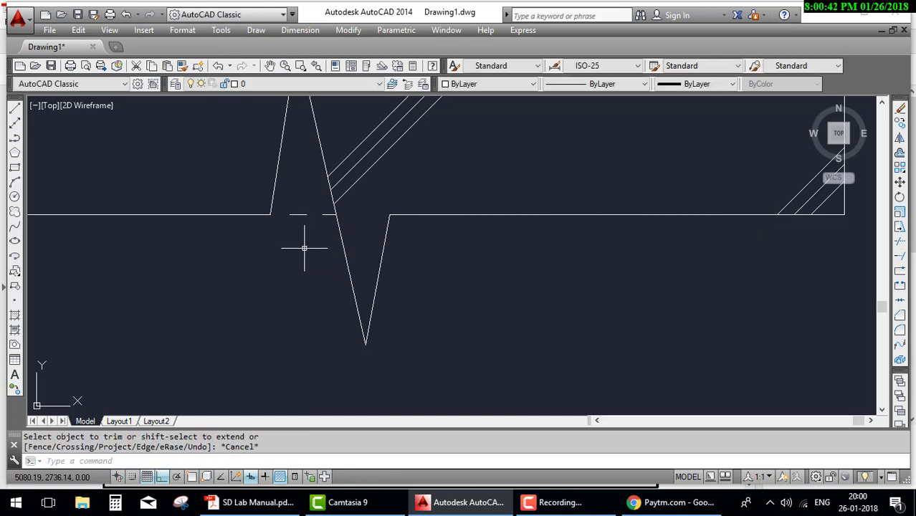
pyautogui.write('R')
# Erase the two leftover bottom-edge fragments
pyautogui.press('BackSpace')
pyautogui.press('BackSpace')
pyautogui.write('e')
pyautogui.write('ra')
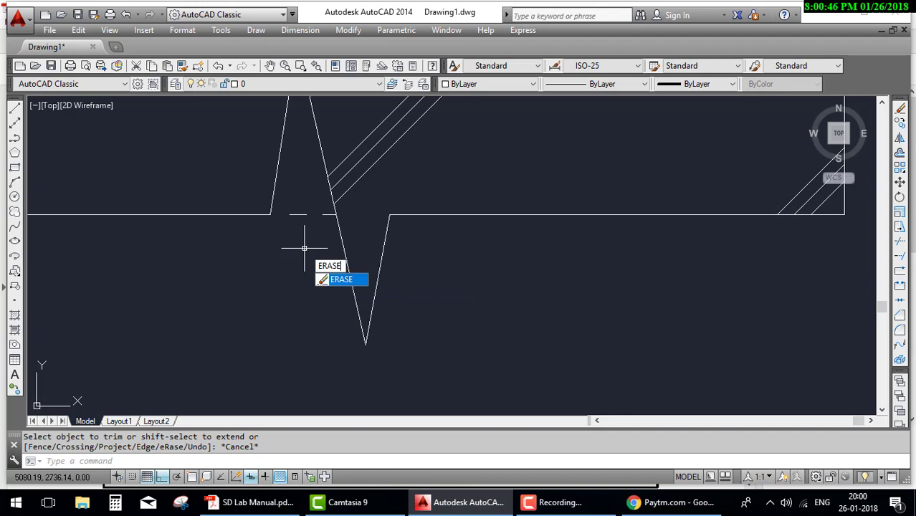
pyautogui.press('Return')
pyautogui.click(326, 215)
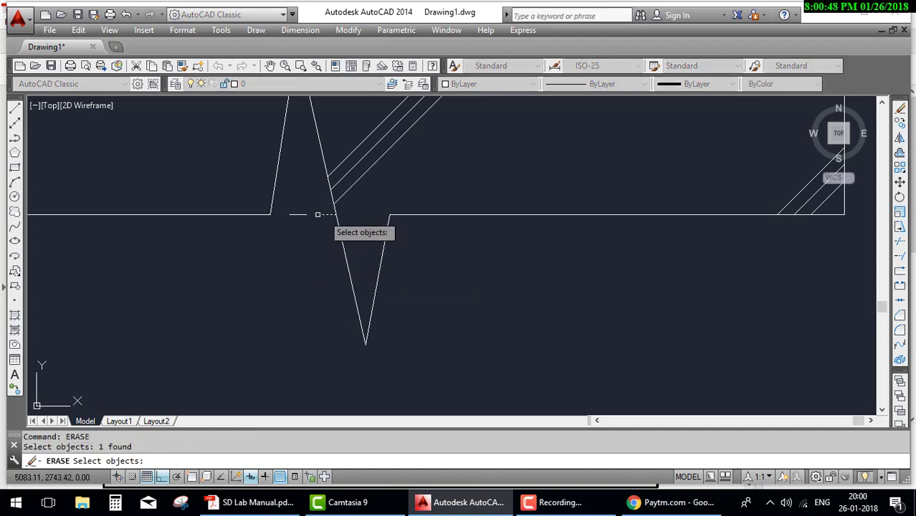
pyautogui.click(299, 214)
pyautogui.press('Return')
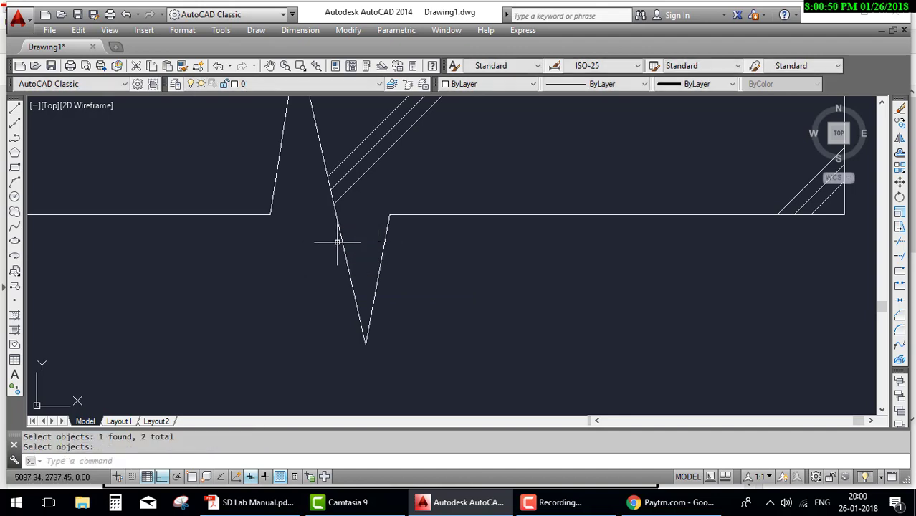
# Draw a short line extending the right support's bottom edge rightward from its corner
pyautogui.scroll(-5, 338, 242)
pyautogui.scroll(-3, 373, 251)
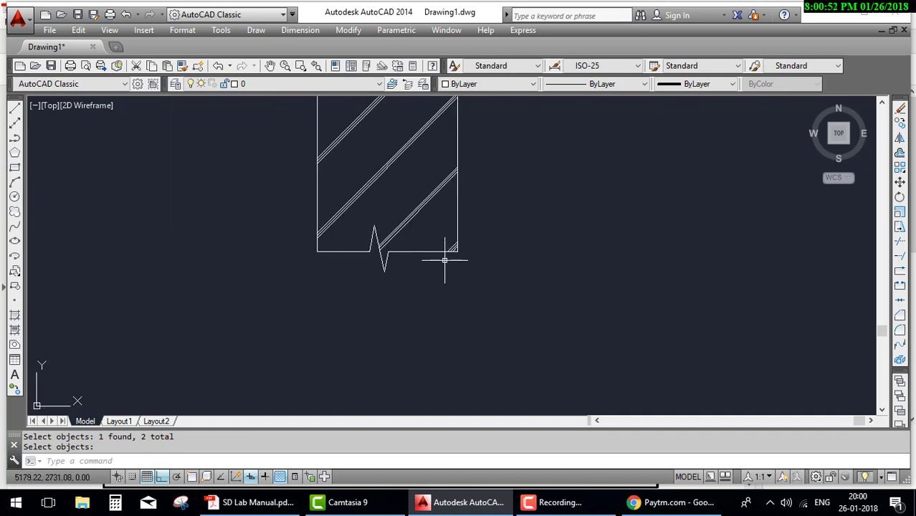
pyautogui.scroll(2, 444, 260)
pyautogui.scroll(4, 437, 247)
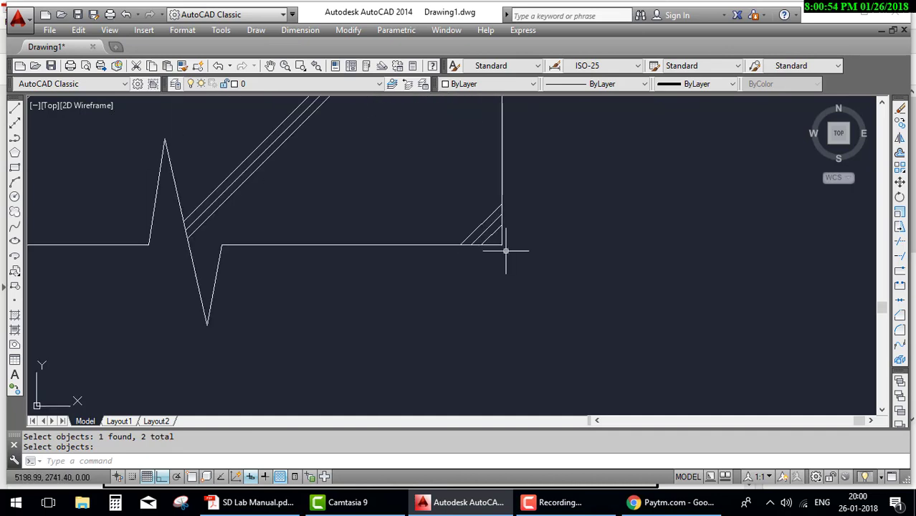
pyautogui.write('l')
pyautogui.press('Return')
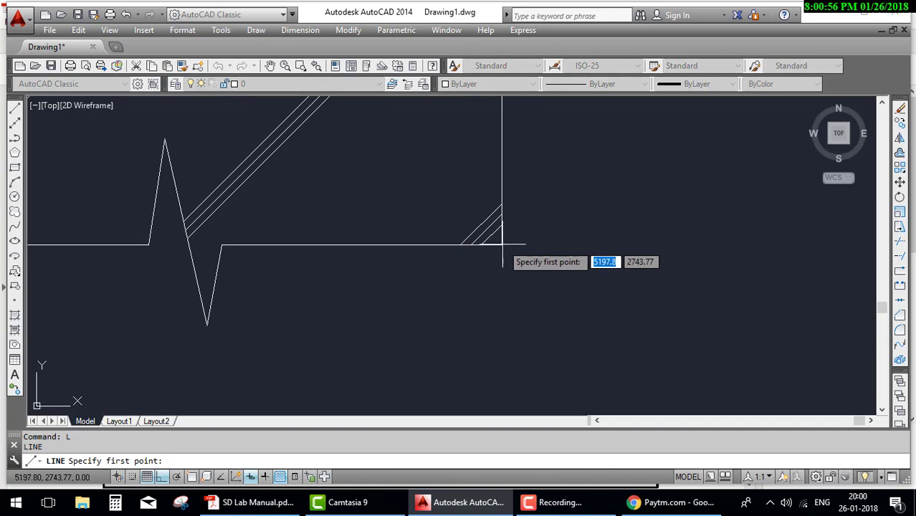
pyautogui.click(502, 245)
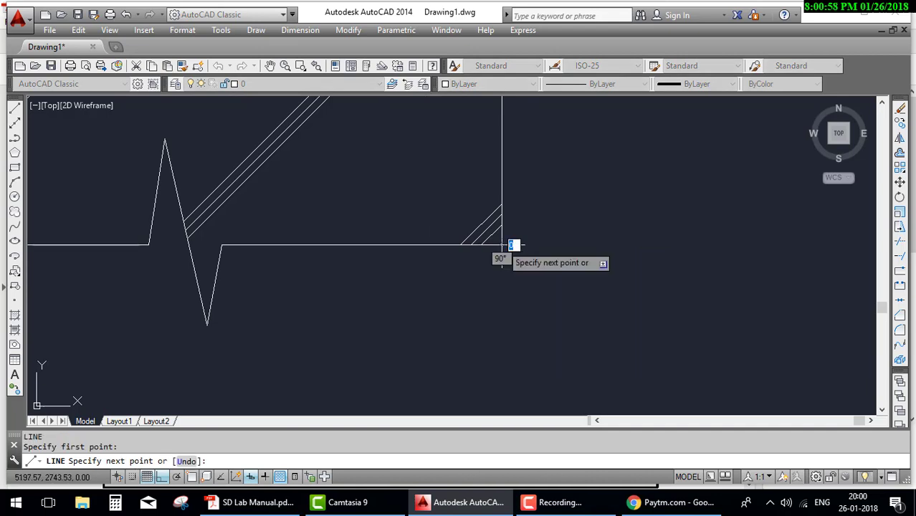
pyautogui.click(525, 245)
pyautogui.press('Return')
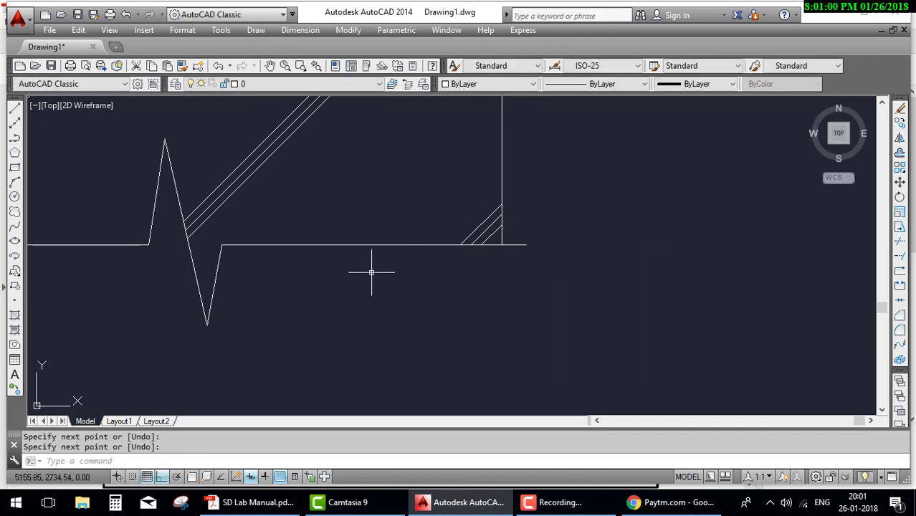
# Draw a short line extending the left support's bottom edge leftward from its corner
pyautogui.scroll(-3, 269, 274)
pyautogui.moveTo(190, 272); pyautogui.dragTo(338, 255, button='middle')
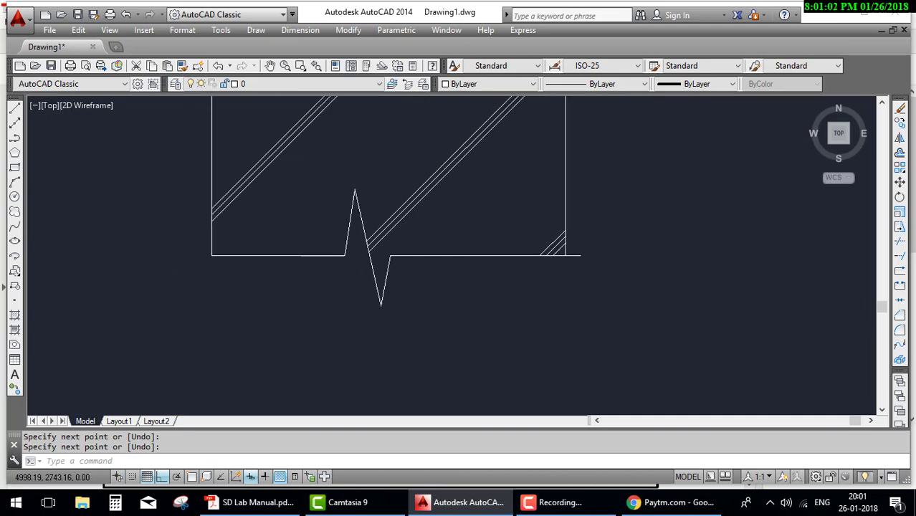
pyautogui.scroll(4, 207, 253)
pyautogui.press('Return')
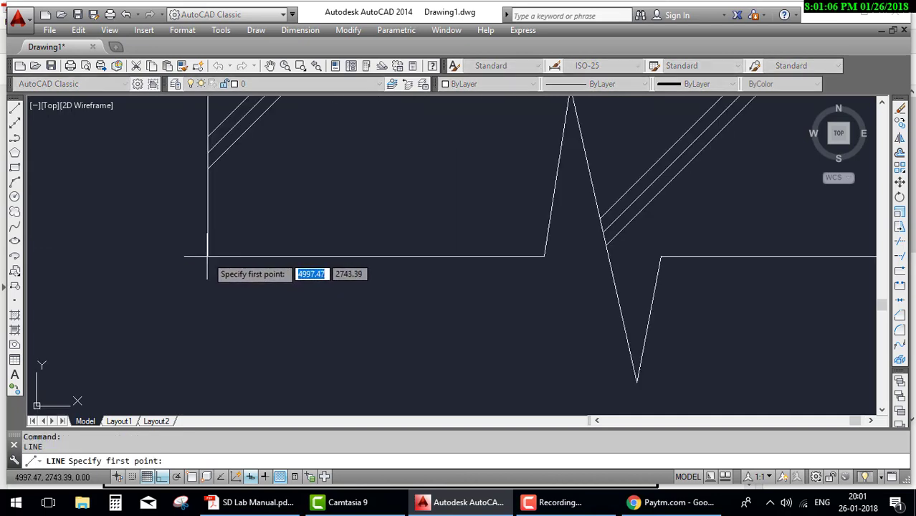
pyautogui.click(208, 255)
pyautogui.click(185, 256)
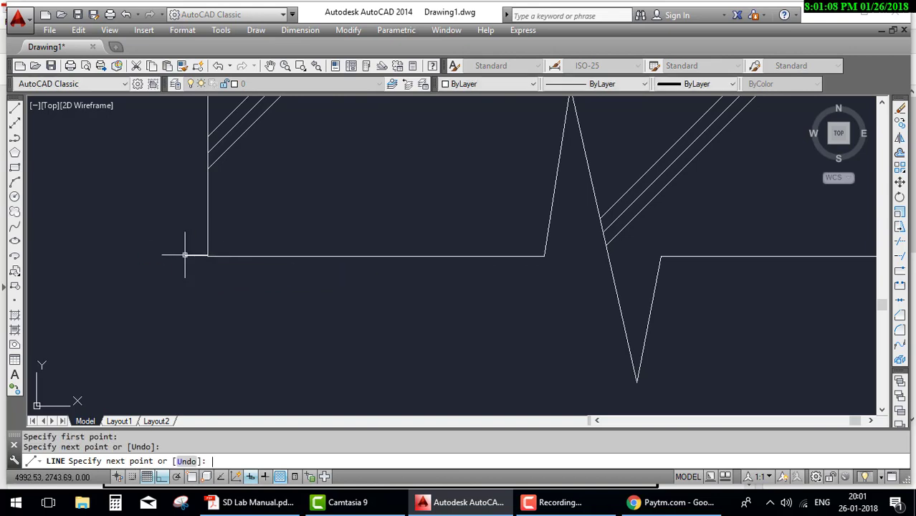
pyautogui.press('Return')
# Zoom out and pan to frame the full beam with both hatched supports
pyautogui.scroll(-2, 296, 274)
pyautogui.scroll(-2, 284, 281)
pyautogui.moveTo(276, 284); pyautogui.dragTo(468, 262, button='middle')
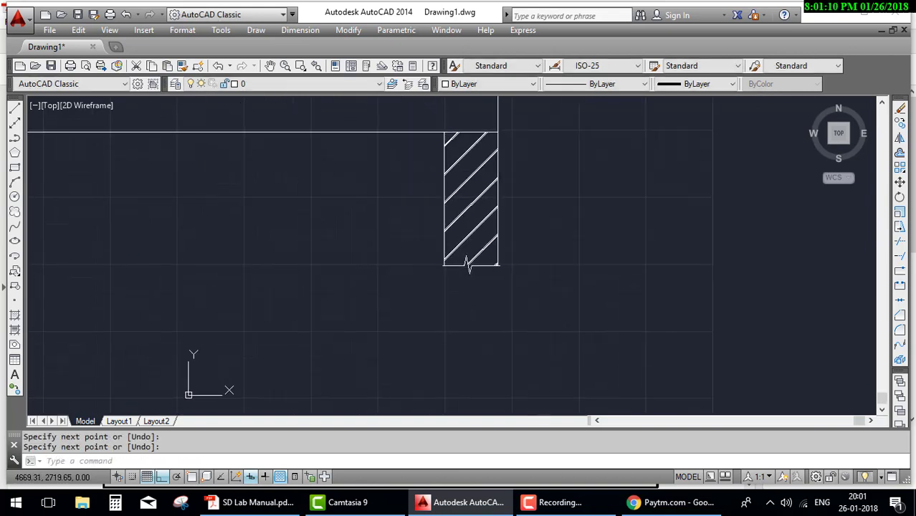
pyautogui.scroll(-2, 312, 251)
pyautogui.moveTo(312, 251); pyautogui.dragTo(398, 249, button='middle')
pyautogui.scroll(4, 347, 256)
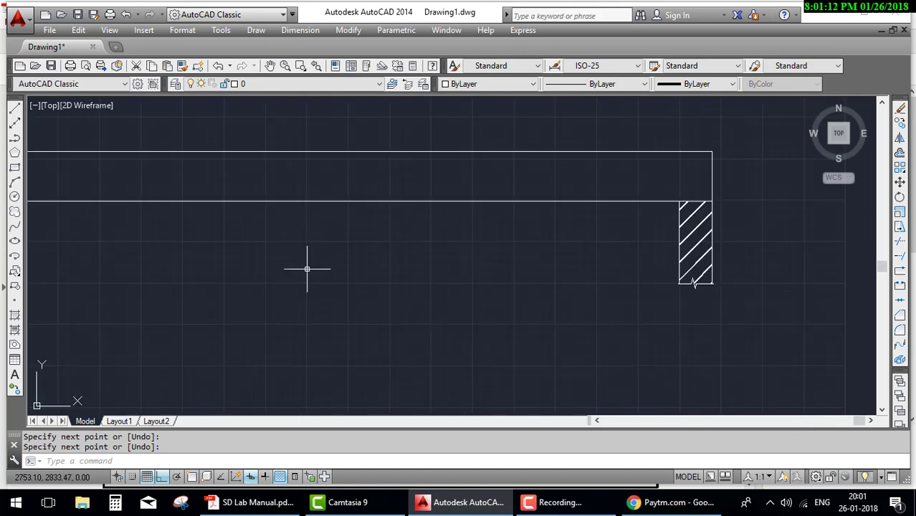
pyautogui.scroll(-2, 307, 266)
pyautogui.scroll(-2, 337, 284)
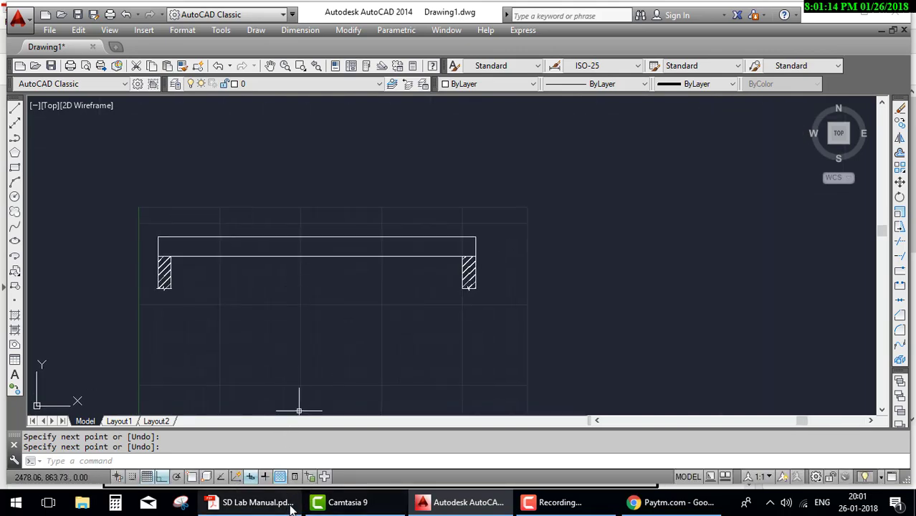
pyautogui.hotkey('alt', 'Tab')
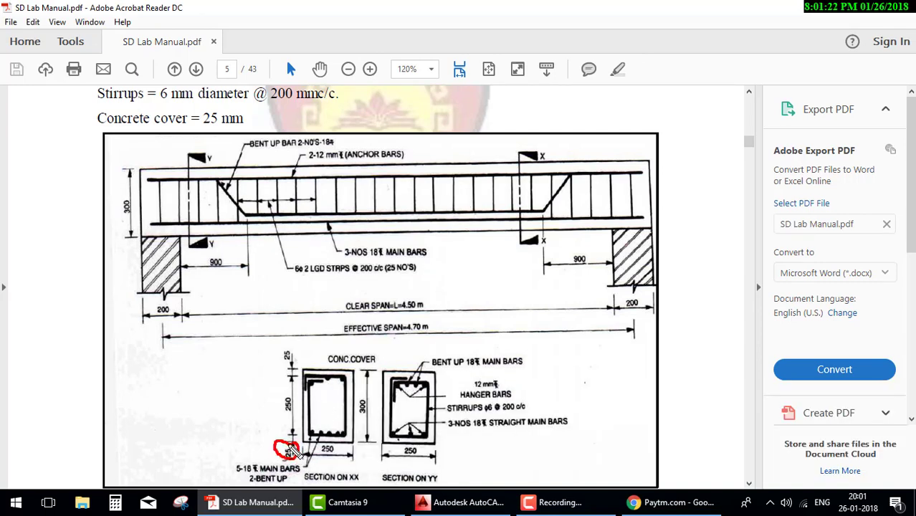
pyautogui.moveTo(288, 447)
pyautogui.mouseDown()
pyautogui.moveTo(336, 260)
pyautogui.moveTo(365, 232)
pyautogui.mouseUp()
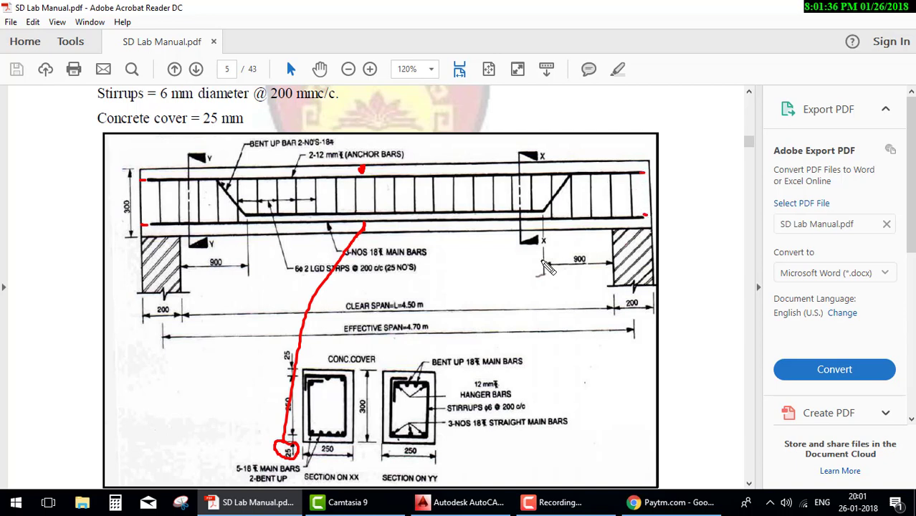
pyautogui.press('Escape')
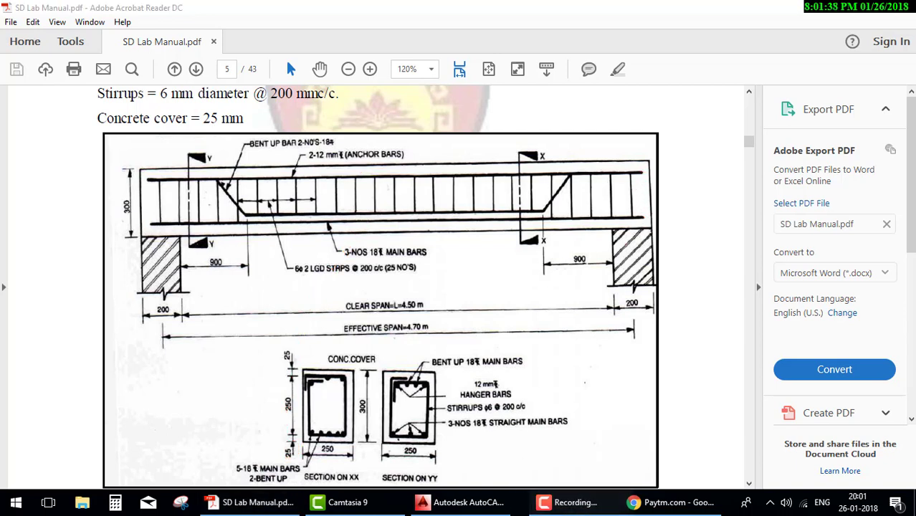
pyautogui.click(478, 456)
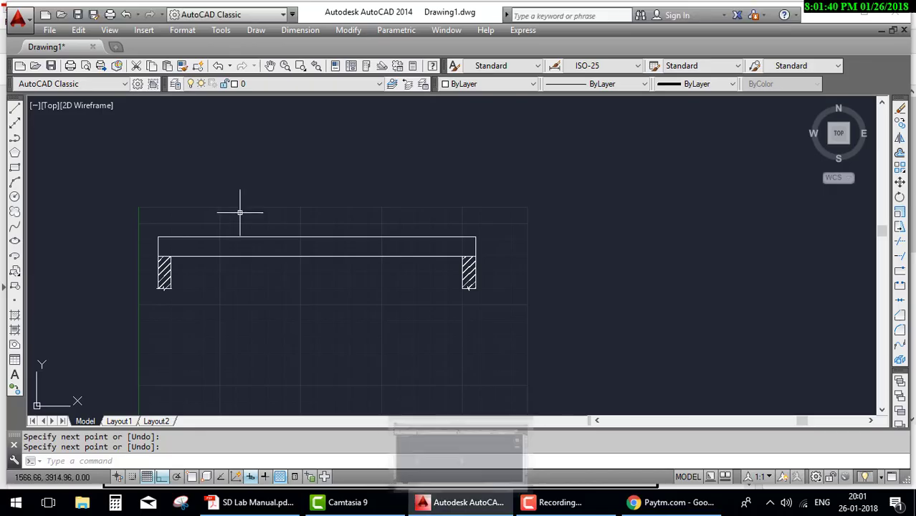
# Offset the beam's bottom edge up and top edge down by 25
pyautogui.scroll(4, 184, 249)
pyautogui.write('O')
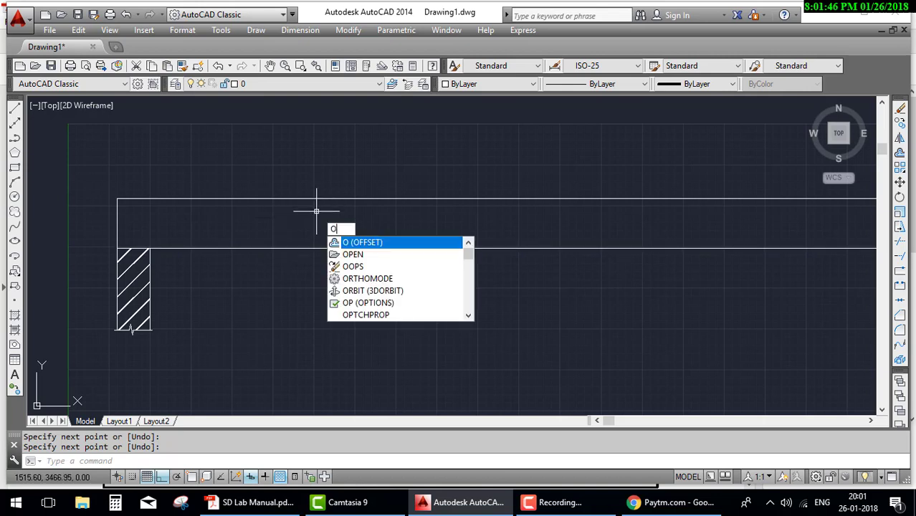
pyautogui.press('Return')
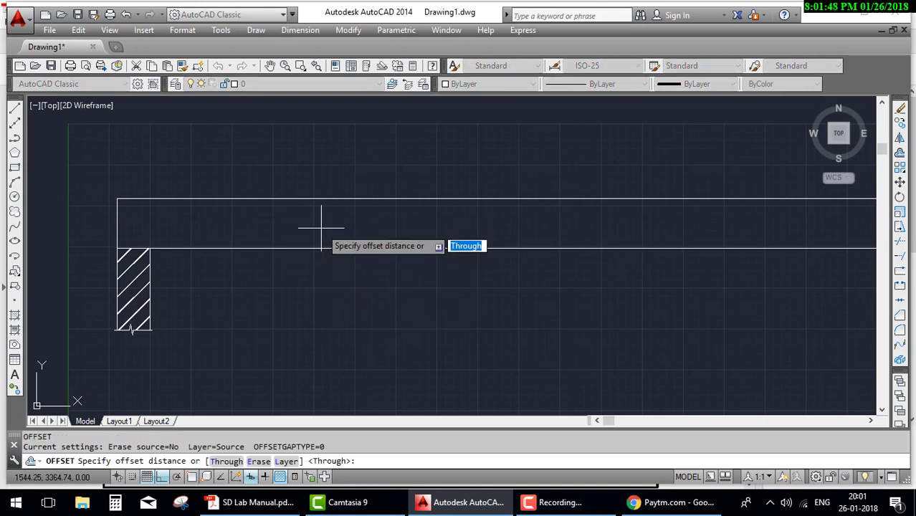
pyautogui.write('25')
pyautogui.press('Return')
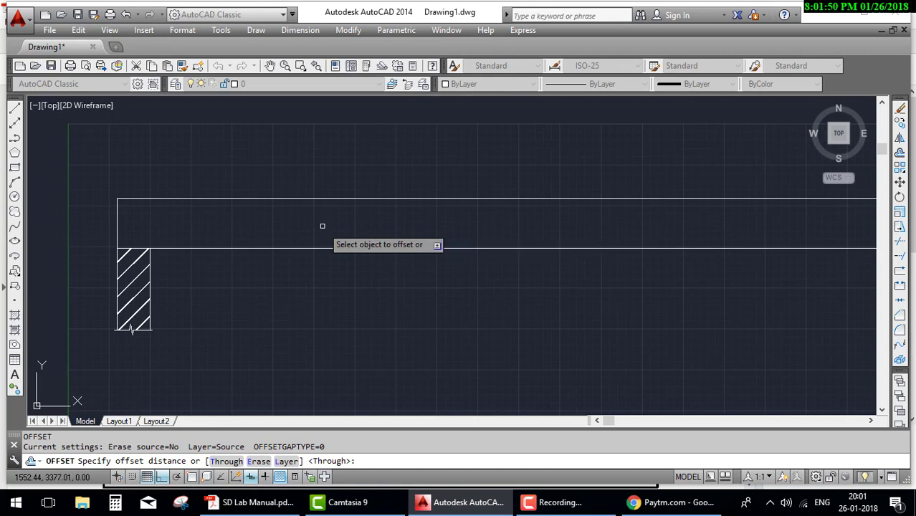
pyautogui.click(319, 248)
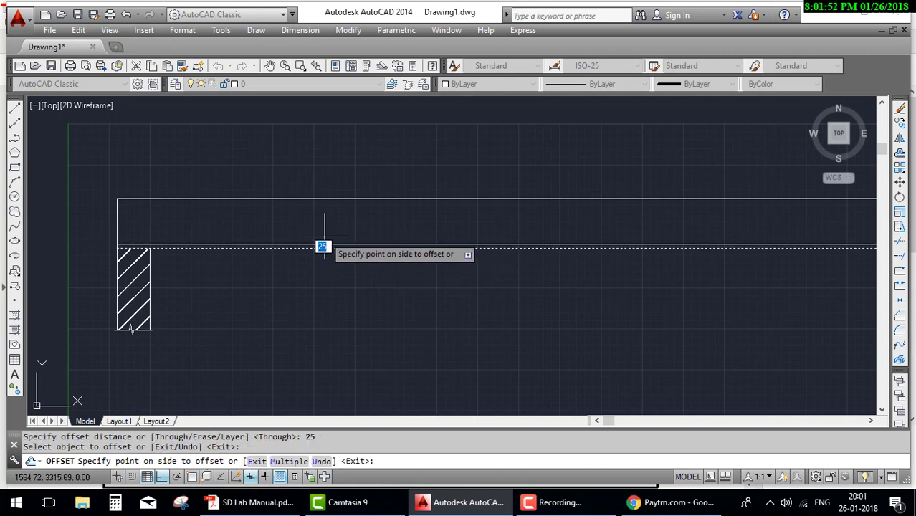
pyautogui.click(324, 236)
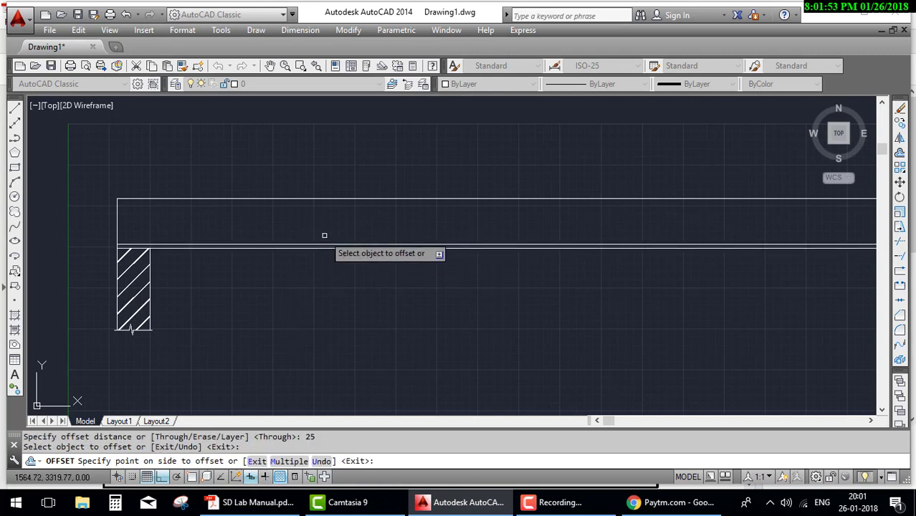
pyautogui.click(337, 200)
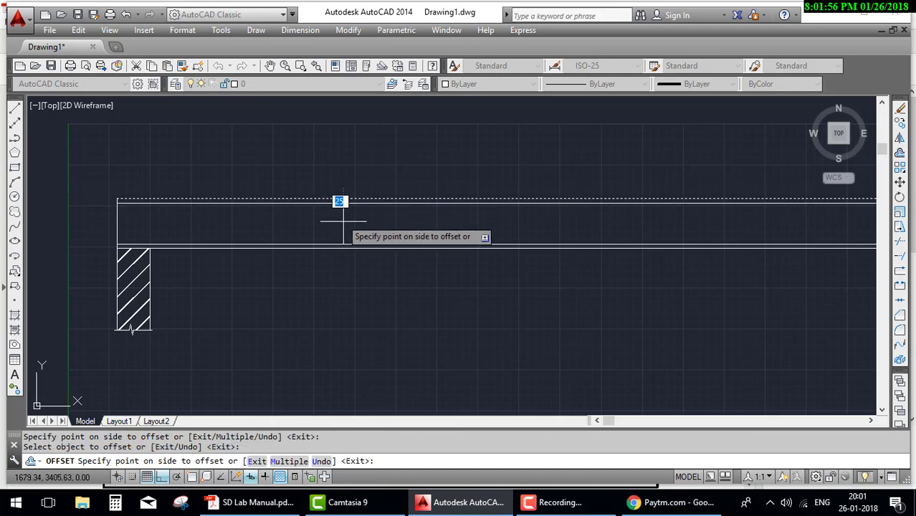
pyautogui.click(388, 223)
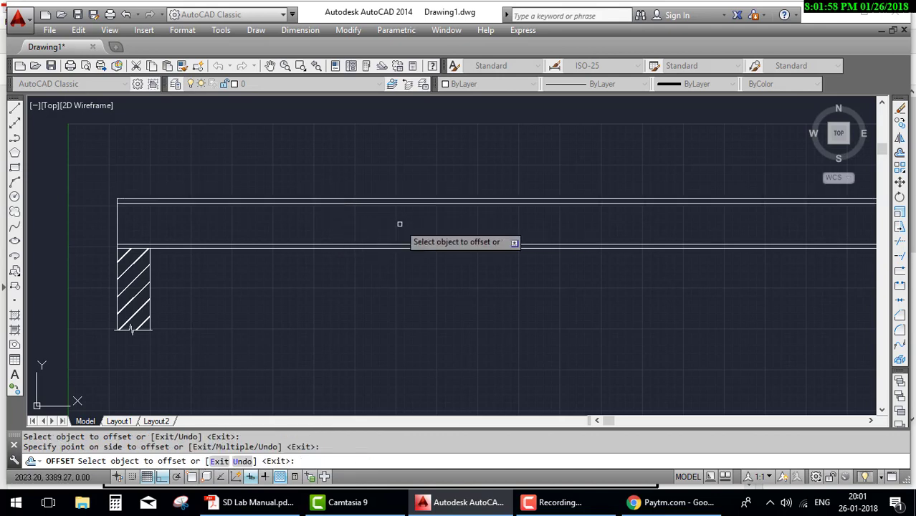
pyautogui.scroll(-1, 399, 223)
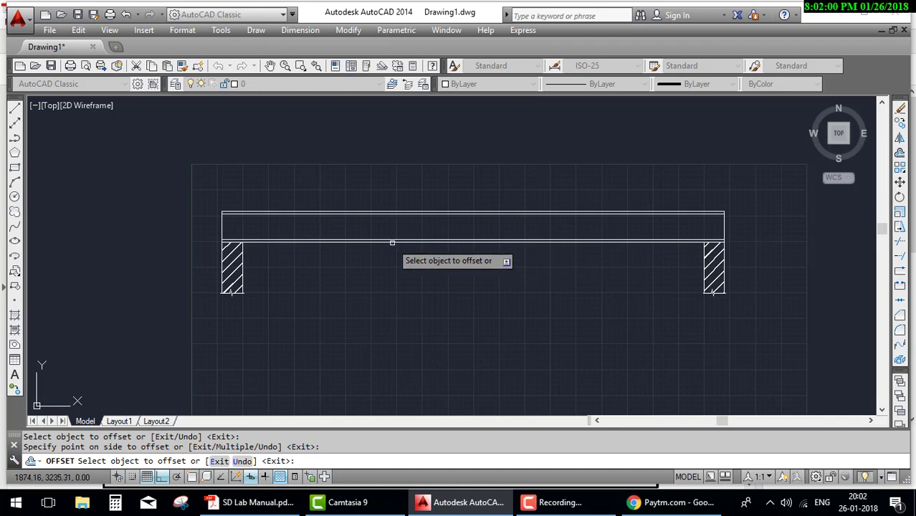
pyautogui.press('Escape')
pyautogui.scroll(4, 205, 228)
pyautogui.scroll(2, 235, 218)
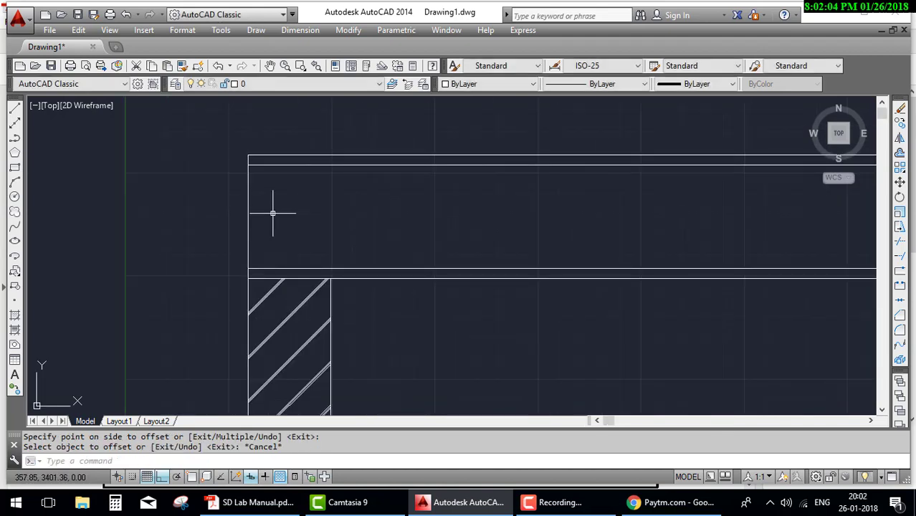
pyautogui.write('O')
# Offset the beam's left and right end lines 25 inward
pyautogui.press('Return')
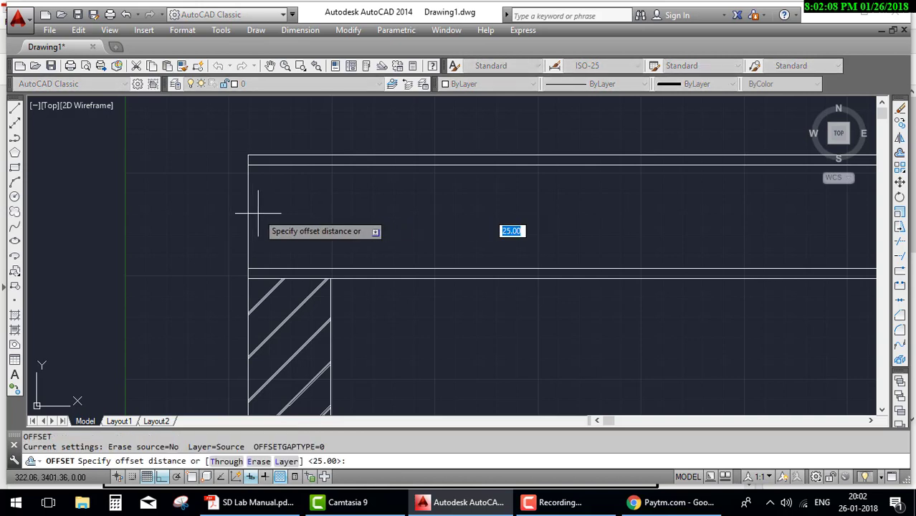
pyautogui.press('Return')
pyautogui.click(253, 205)
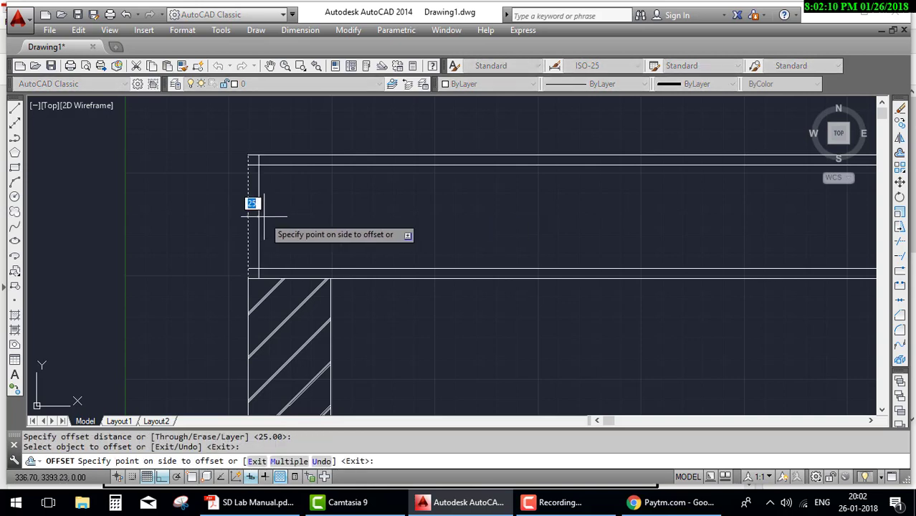
pyautogui.click(274, 222)
pyautogui.scroll(-4, 318, 222)
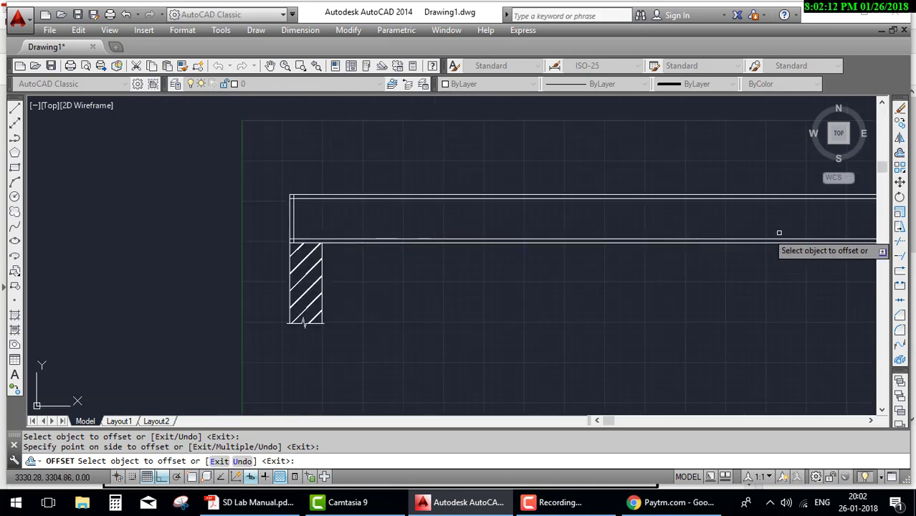
pyautogui.moveTo(644, 235); pyautogui.dragTo(513, 232, button='middle')
pyautogui.moveTo(882, 239); pyautogui.dragTo(706, 239, button='middle')
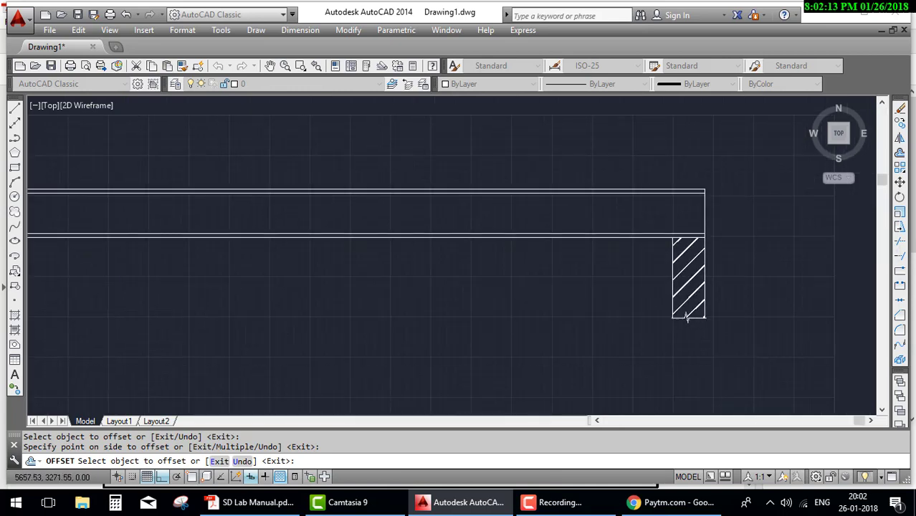
pyautogui.click(704, 198)
pyautogui.click(688, 217)
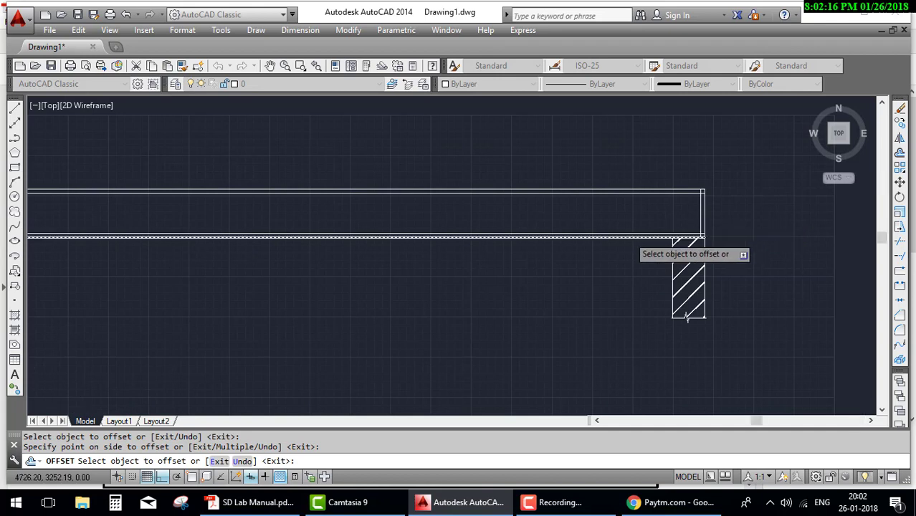
pyautogui.scroll(-5, 630, 241)
pyautogui.scroll(5, 459, 218)
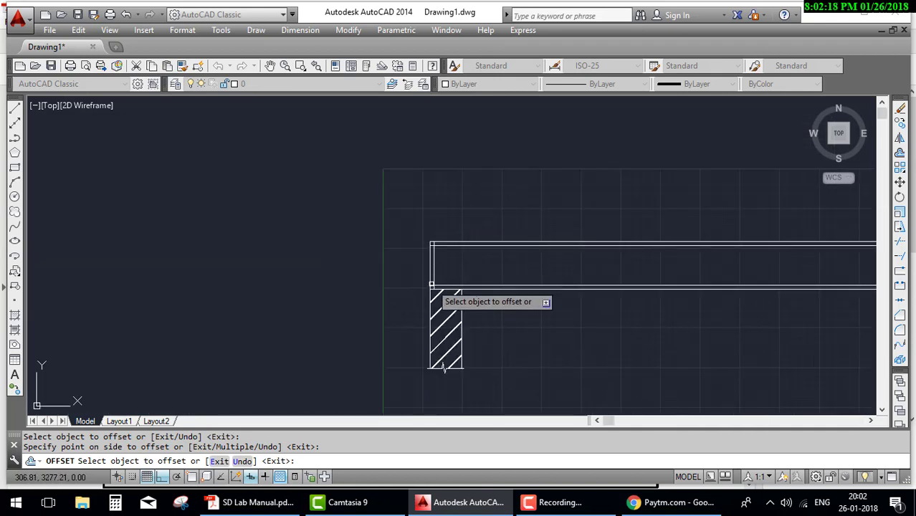
pyautogui.scroll(6, 434, 297)
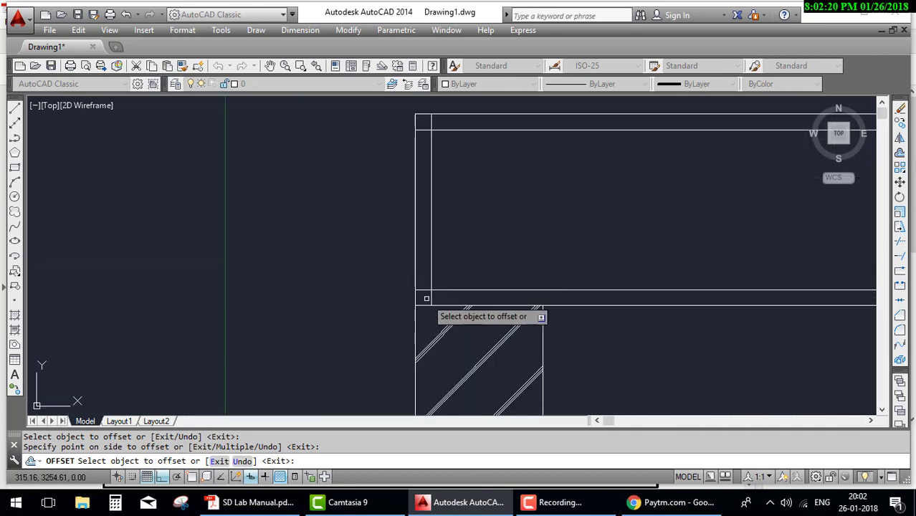
pyautogui.press('Escape')
pyautogui.write('TR')
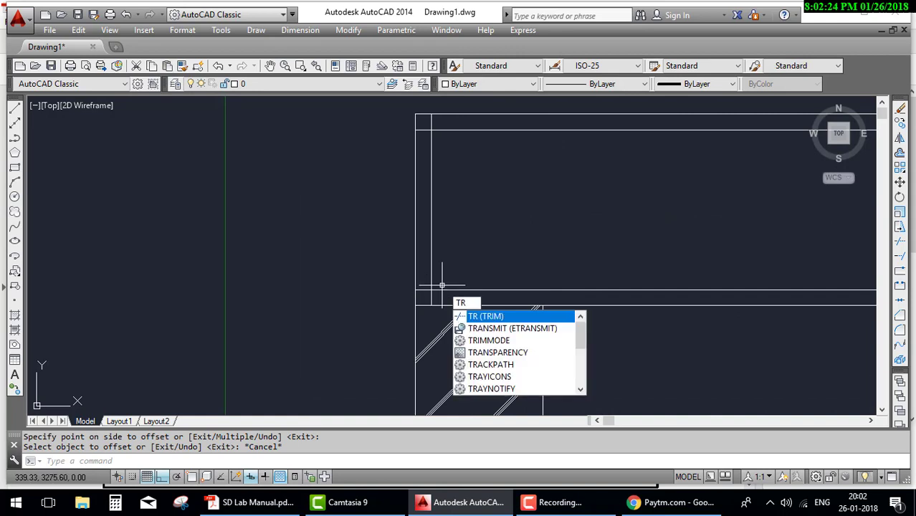
# Trim the bottom cover line's overhang and the top and bottom stubs of the inner end line
pyautogui.press('Return')
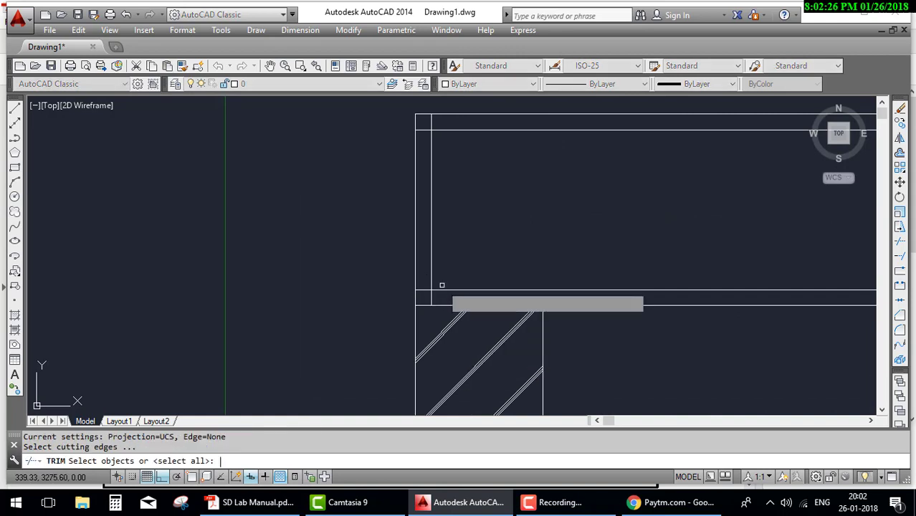
pyautogui.press('Return')
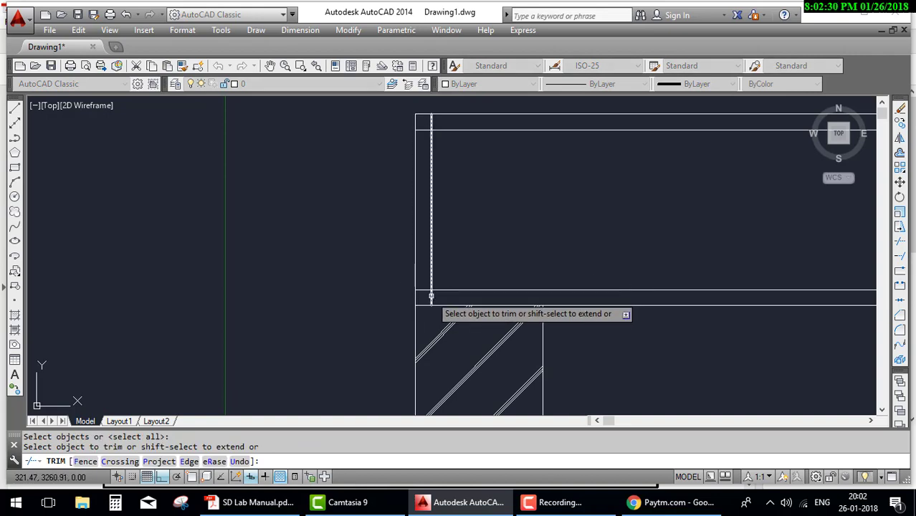
pyautogui.click(424, 290)
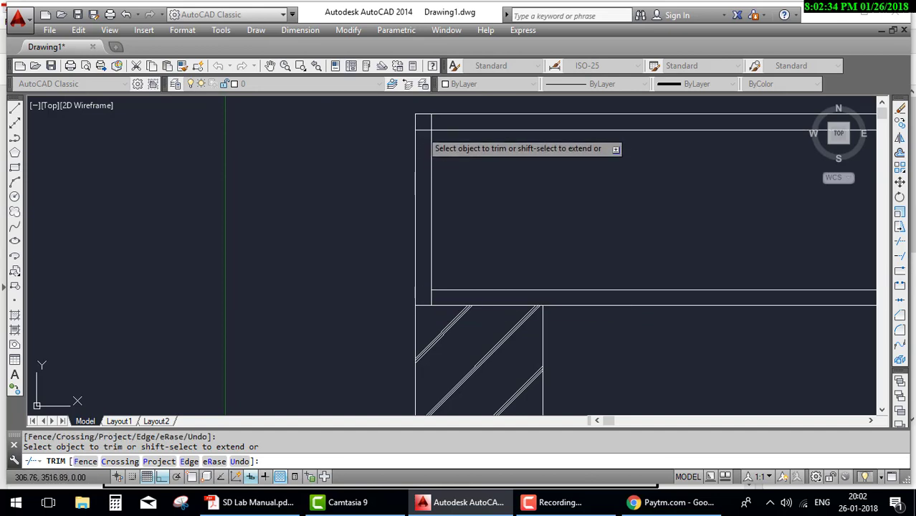
pyautogui.click(430, 122)
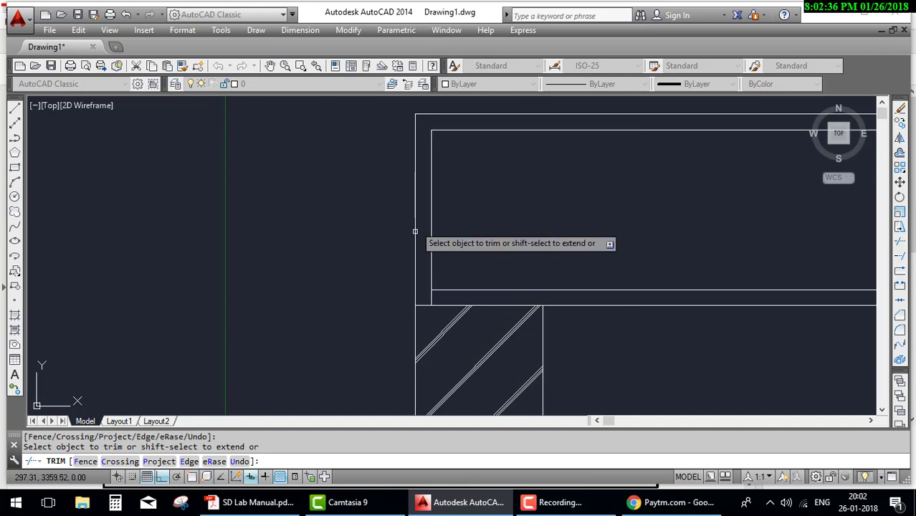
pyautogui.click(433, 293)
# Fit the whole beam and both supports in view, end TRIM, and switch to the lab manual PDF
pyautogui.scroll(-4, 530, 265)
pyautogui.moveTo(743, 246)
pyautogui.mouseDown(button='middle')
pyautogui.moveTo(509, 241)
pyautogui.moveTo(305, 212)
pyautogui.mouseUp(button='middle')
pyautogui.moveTo(685, 209)
pyautogui.mouseDown(button='middle')
pyautogui.moveTo(444, 199)
pyautogui.moveTo(699, 208)
pyautogui.moveTo(610, 202)
pyautogui.mouseUp(button='middle')
pyautogui.scroll(5, 708, 230)
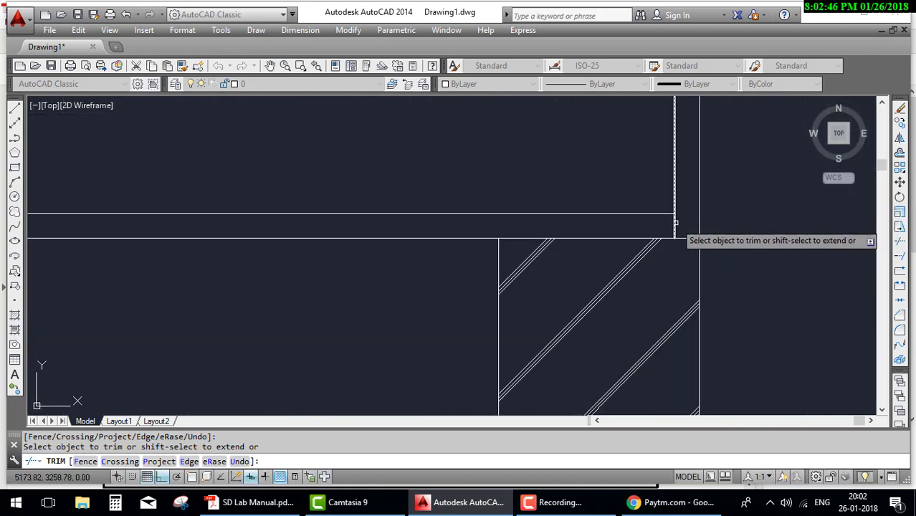
pyautogui.scroll(-1, 680, 211)
pyautogui.moveTo(682, 188); pyautogui.dragTo(670, 294, button='middle')
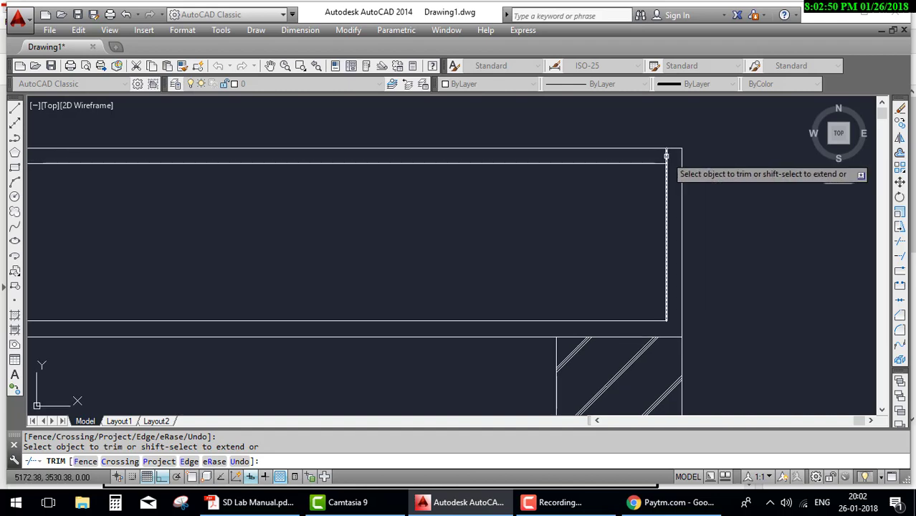
pyautogui.scroll(-4, 645, 211)
pyautogui.moveTo(398, 241); pyautogui.dragTo(487, 213, button='middle')
pyautogui.scroll(1, 369, 208)
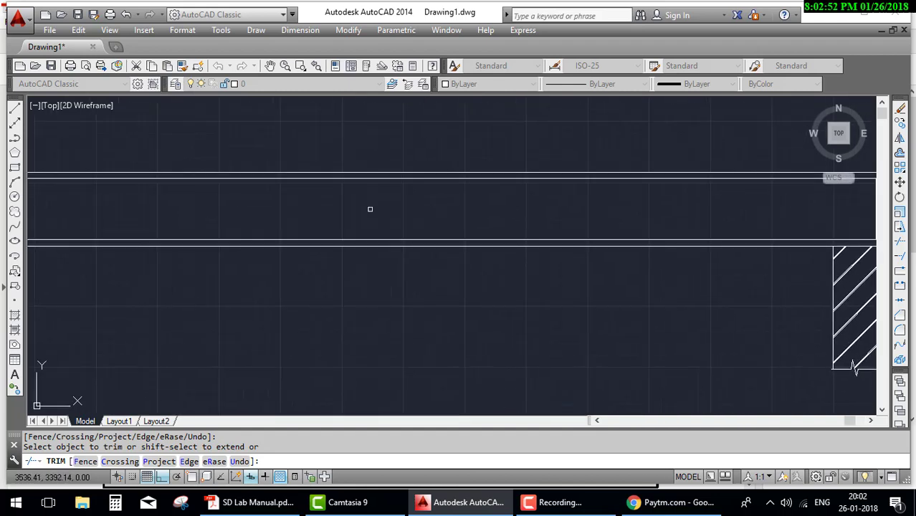
pyautogui.scroll(-5, 359, 208)
pyautogui.moveTo(315, 206); pyautogui.dragTo(388, 215, button='middle')
pyautogui.press('Escape')
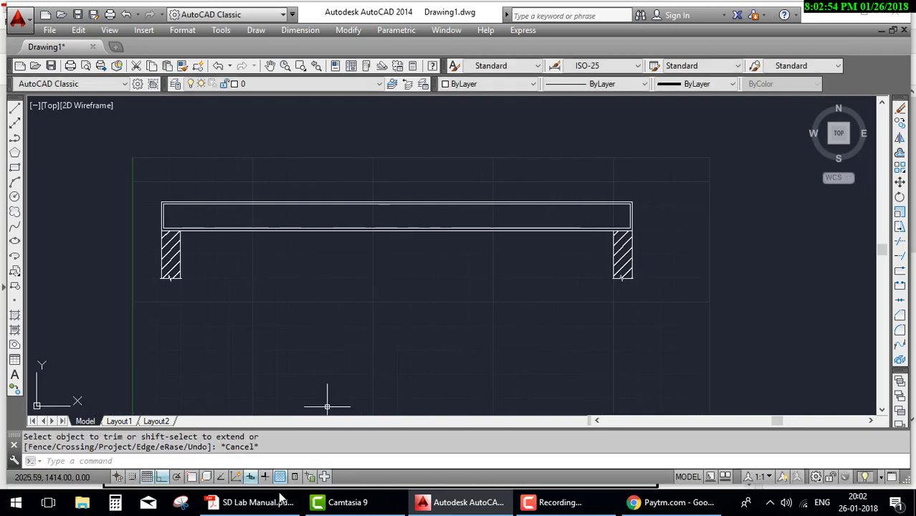
pyautogui.click(251, 501)
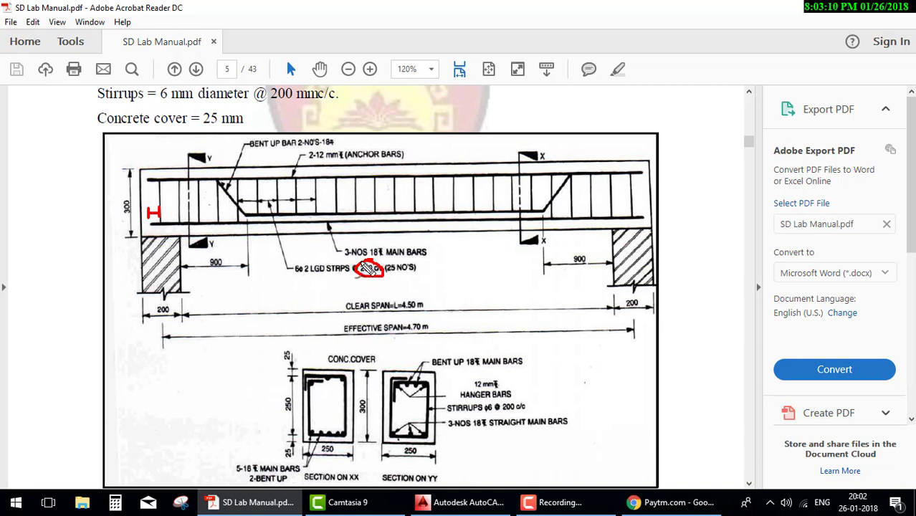
# Mark the @ 200 c/c stirrup spacing against the 900 dimension, then return to AutoCAD
pyautogui.moveTo(367, 268); pyautogui.dragTo(192, 270)
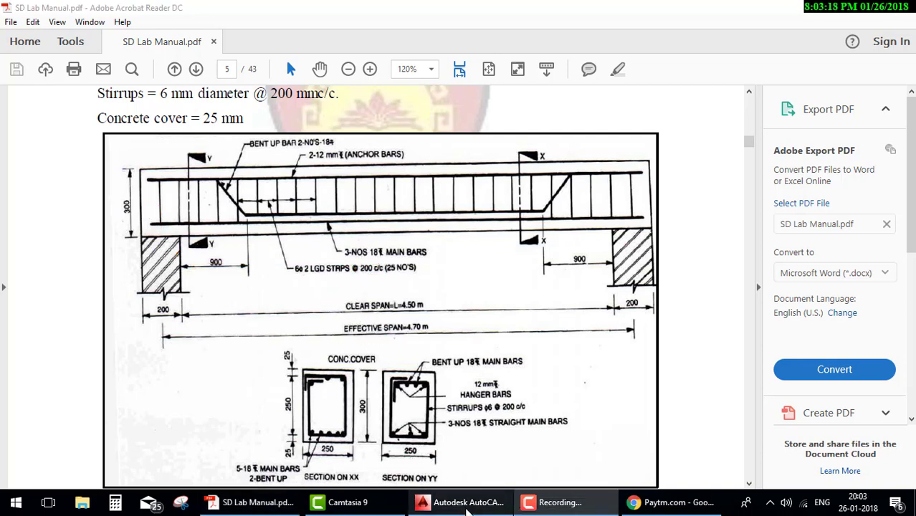
pyautogui.click(462, 503)
# Offset the beam's left end line 50 inward to create the first stirrup line
pyautogui.scroll(5, 157, 226)
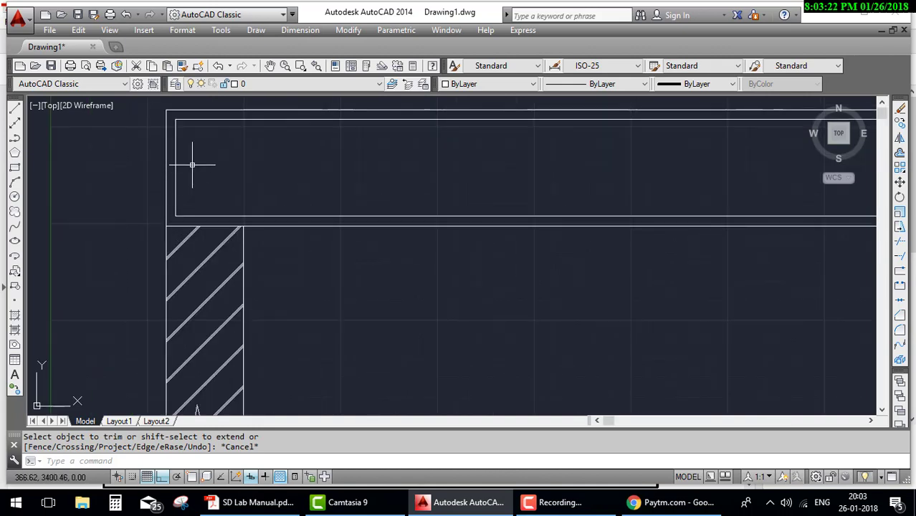
pyautogui.write('o')
pyautogui.press('Return')
pyautogui.write('2')
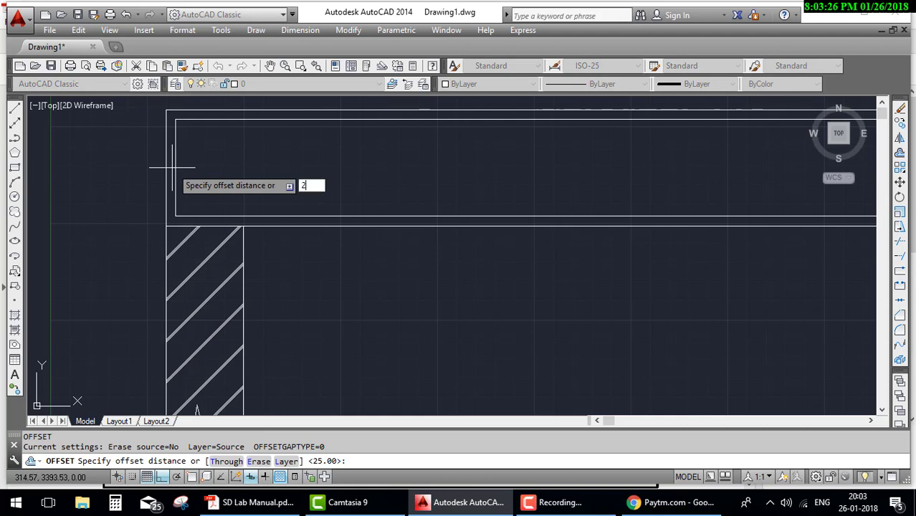
pyautogui.press('BackSpace')
pyautogui.write('50')
pyautogui.press('Return')
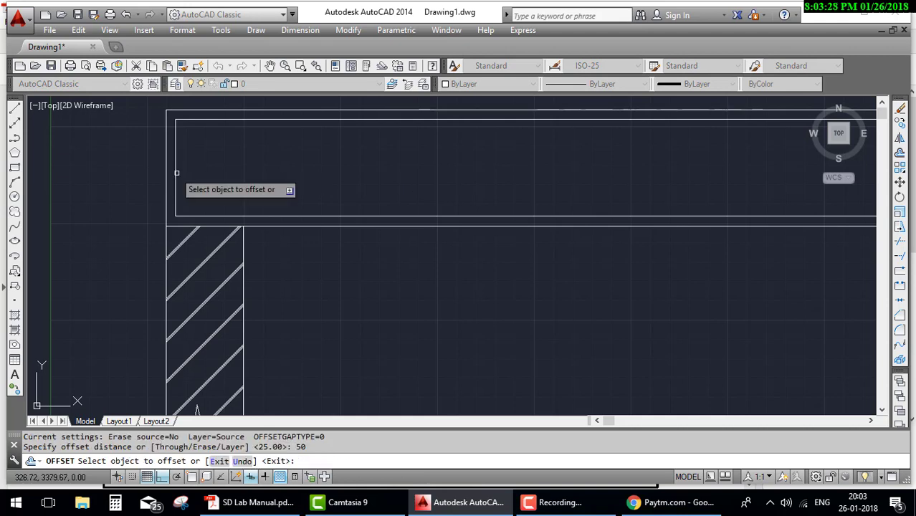
pyautogui.click(177, 172)
pyautogui.click(188, 176)
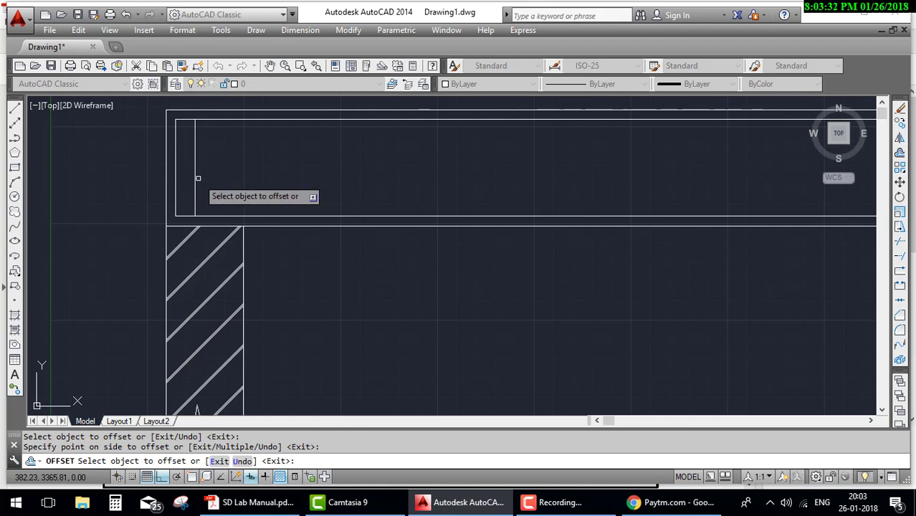
pyautogui.press('Escape')
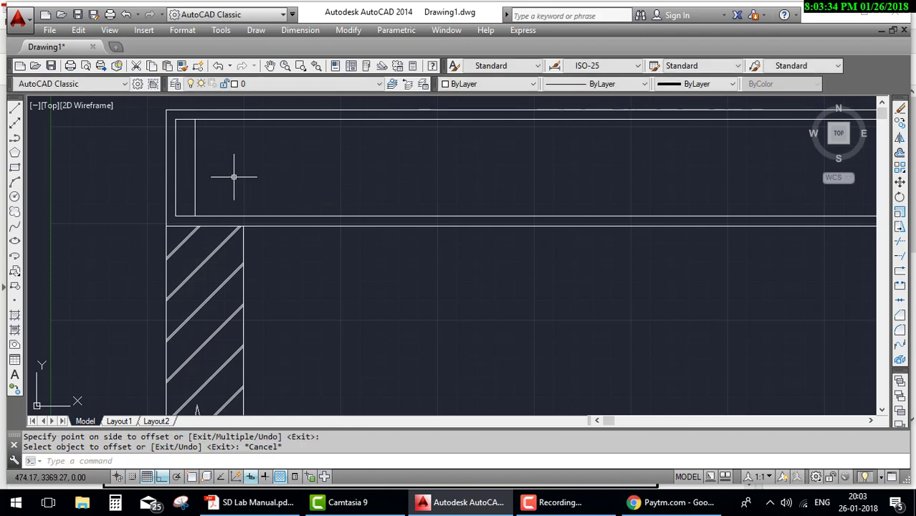
pyautogui.write('o')
# Copy the first stirrup line repeatedly at 200 spacing across the beam's left portion
pyautogui.press('Return')
pyautogui.write('200')
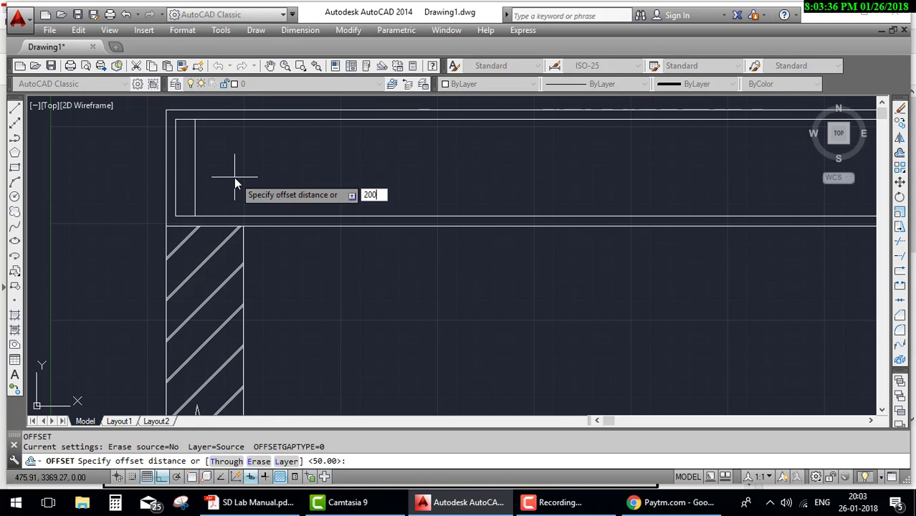
pyautogui.press('Return')
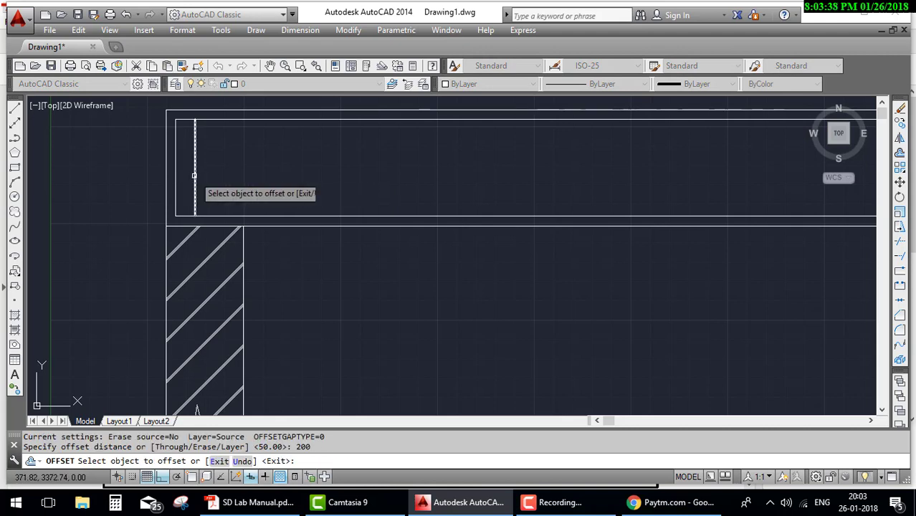
pyautogui.click(195, 176)
pyautogui.click(238, 176)
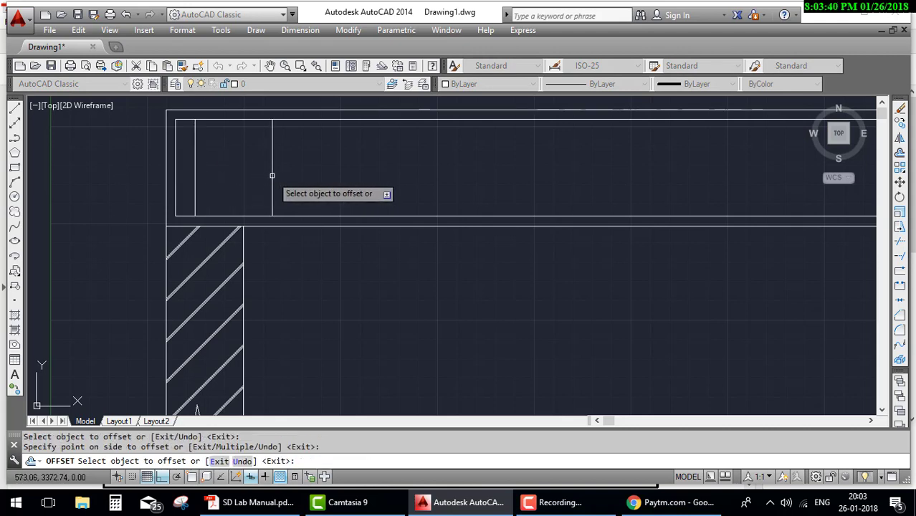
pyautogui.click(272, 176)
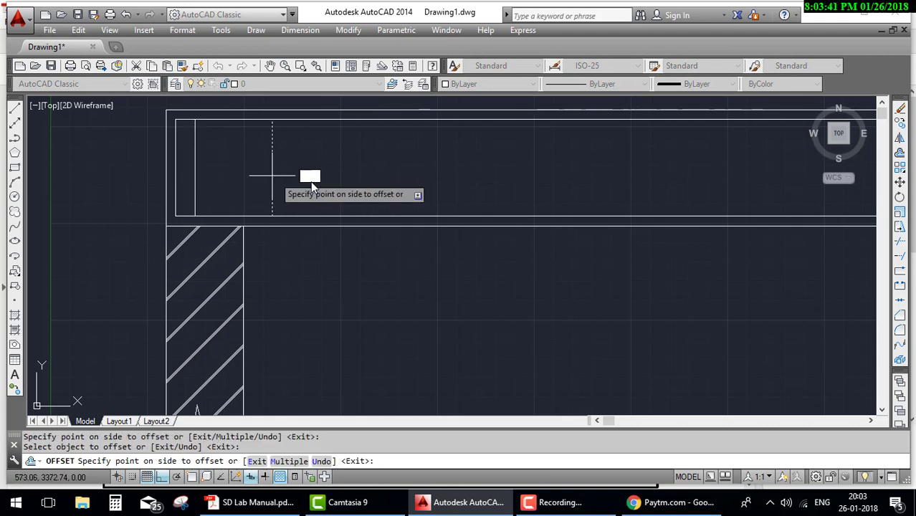
pyautogui.click(359, 176)
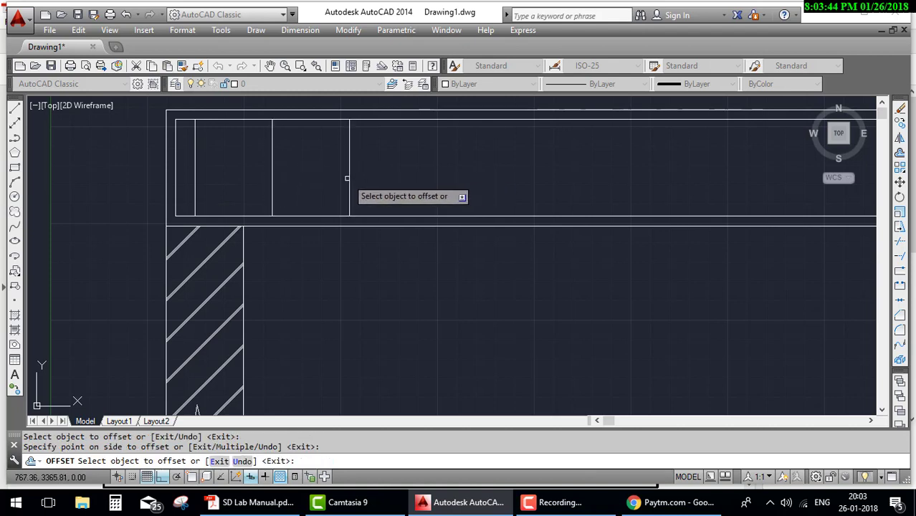
pyautogui.click(346, 178)
pyautogui.click(445, 181)
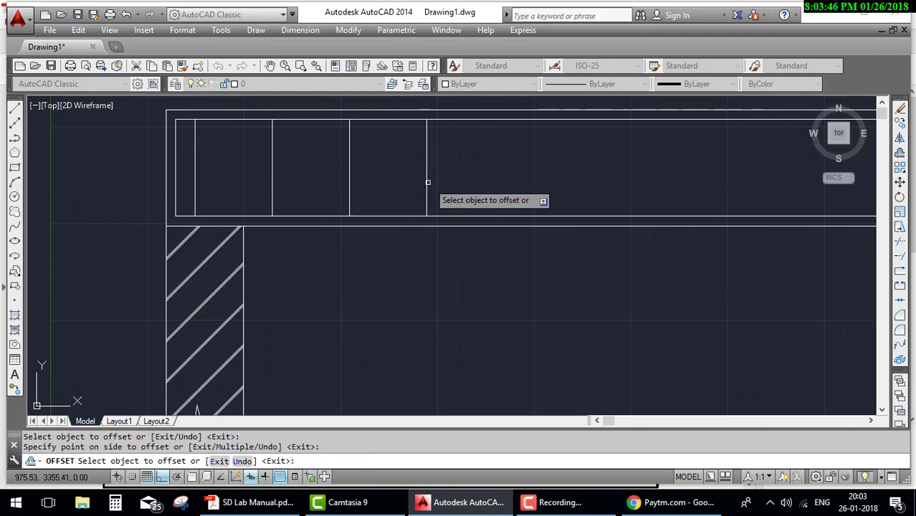
pyautogui.click(428, 182)
pyautogui.click(470, 183)
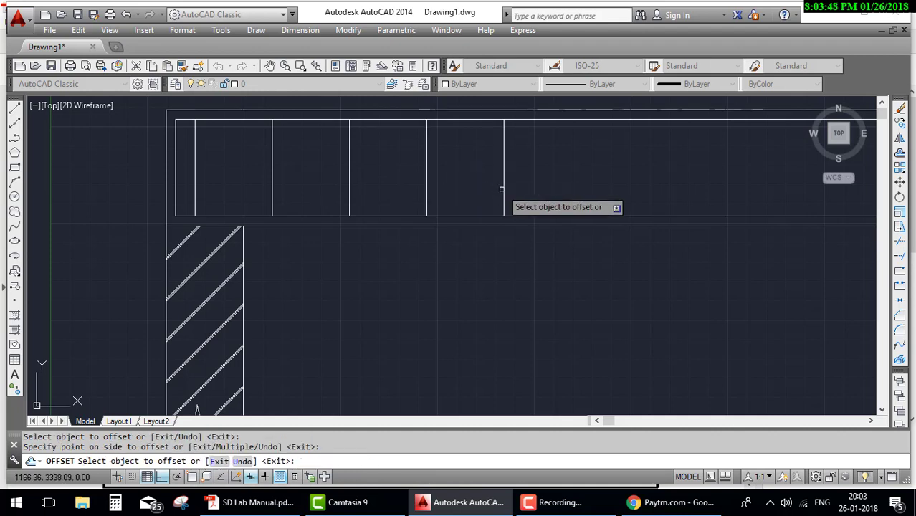
pyautogui.click(502, 189)
pyautogui.scroll(-2, 608, 181)
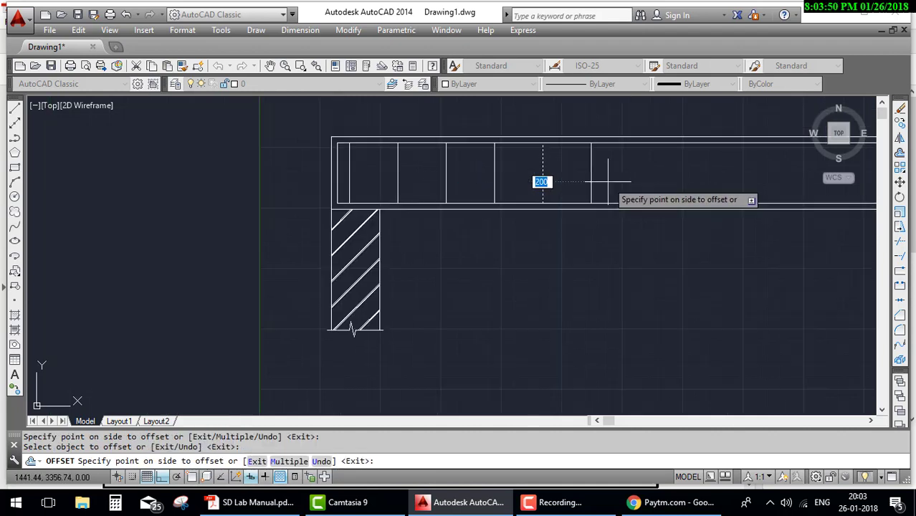
pyautogui.click(607, 182)
pyautogui.click(592, 180)
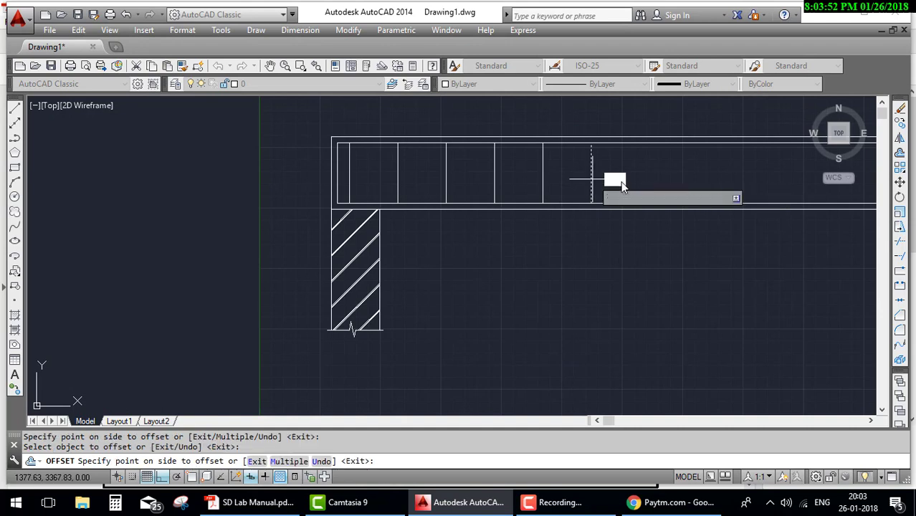
pyautogui.scroll(-4, 623, 180)
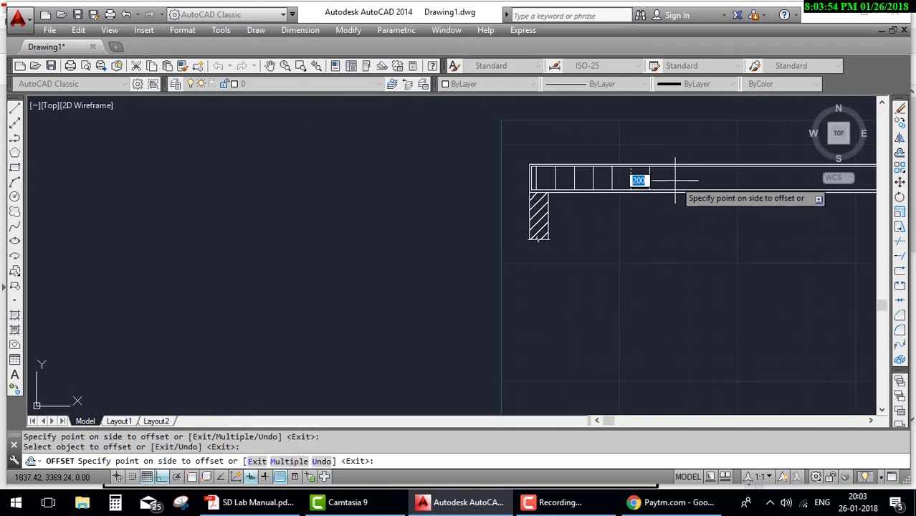
pyautogui.scroll(2, 676, 181)
# Continue adding stirrup lines at 200 spacing through the middle of the beam
pyautogui.moveTo(676, 182); pyautogui.dragTo(537, 188, button='middle')
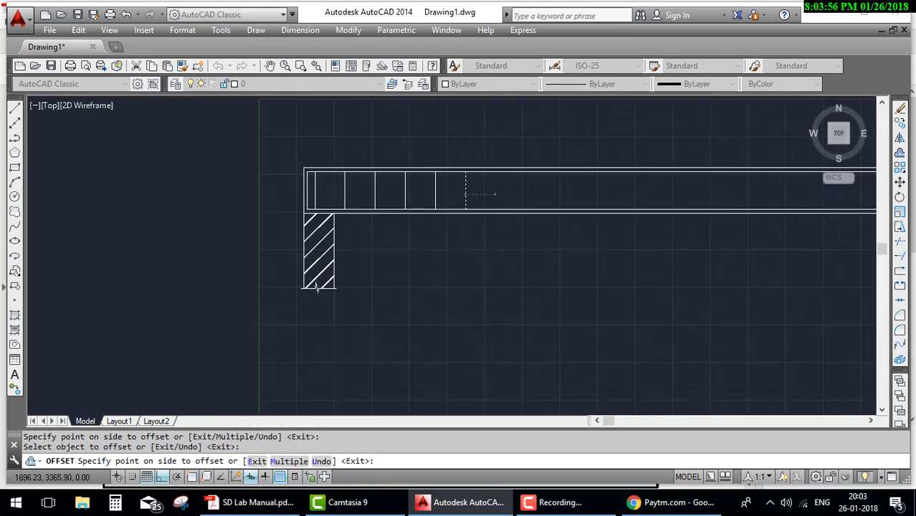
pyautogui.click(534, 189)
pyautogui.click(534, 189)
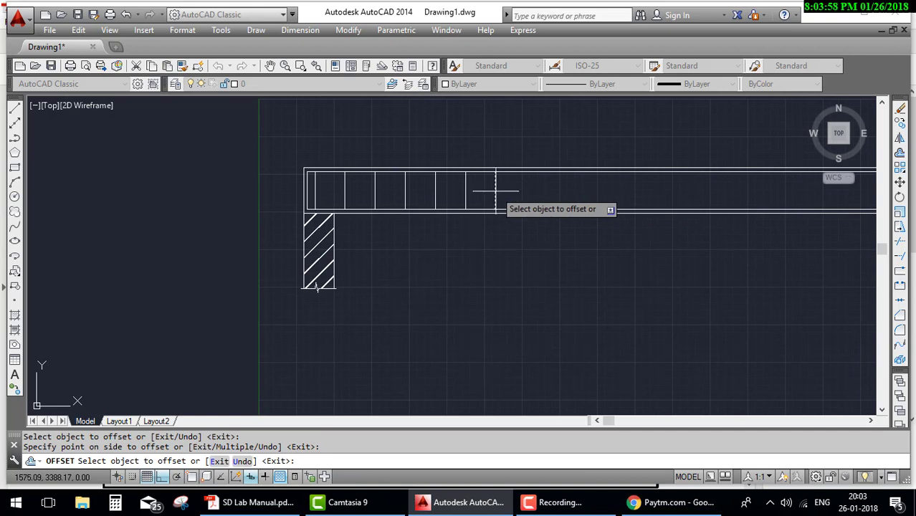
pyautogui.click(495, 191)
pyautogui.click(526, 191)
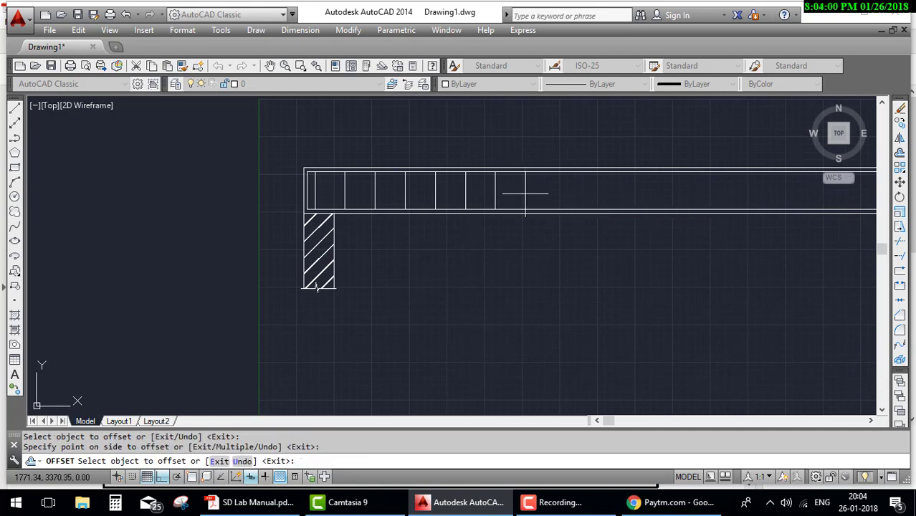
pyautogui.click(525, 193)
pyautogui.click(552, 192)
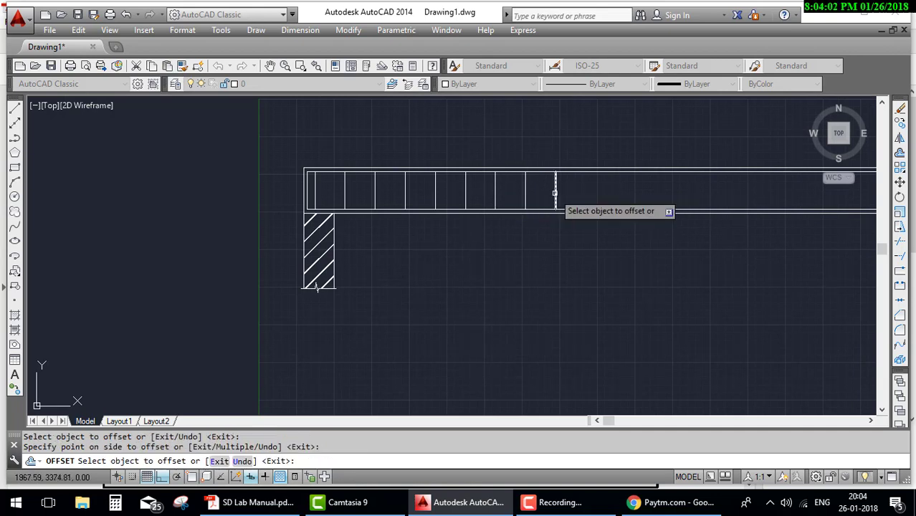
pyautogui.click(556, 193)
pyautogui.click(581, 192)
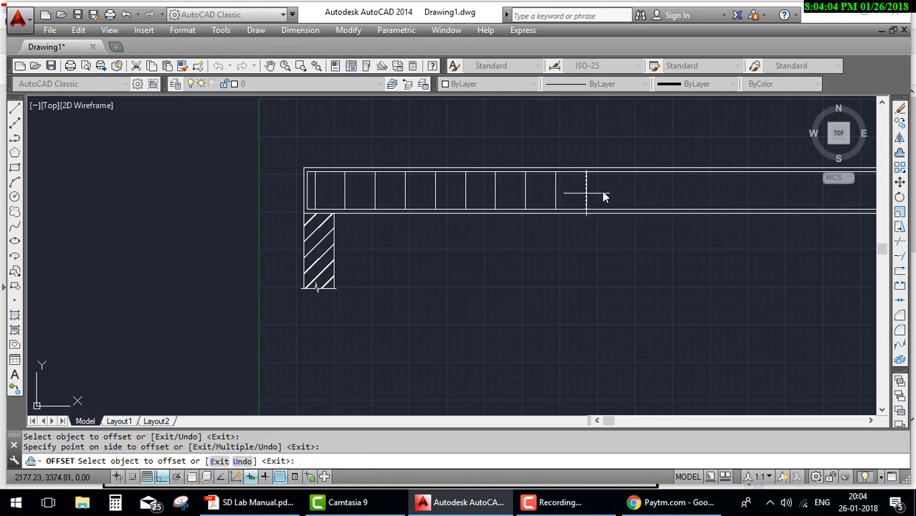
pyautogui.click(588, 193)
pyautogui.click(610, 183)
pyautogui.click(618, 190)
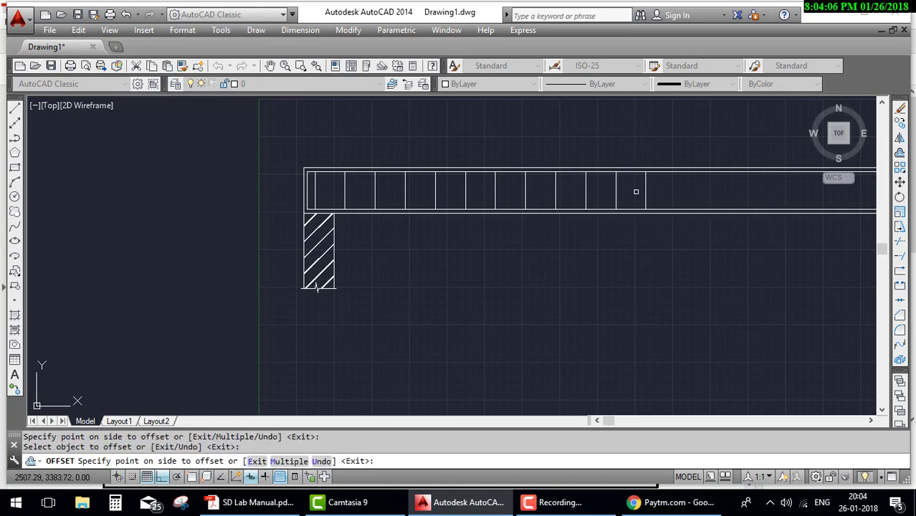
pyautogui.click(637, 192)
pyautogui.click(645, 192)
pyautogui.click(674, 195)
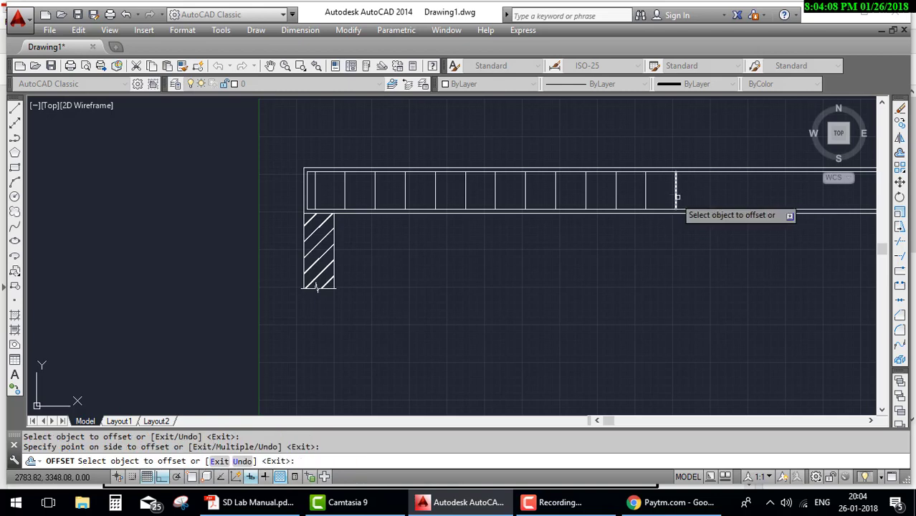
# Extend the 200-spaced stirrup lines to the beam's right end
pyautogui.moveTo(703, 199); pyautogui.dragTo(497, 198, button='middle')
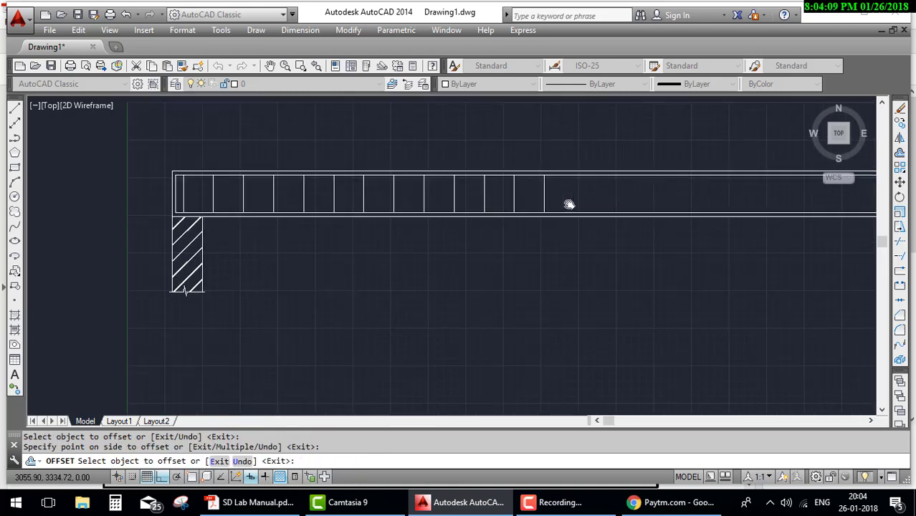
pyautogui.click(478, 198)
pyautogui.click(495, 199)
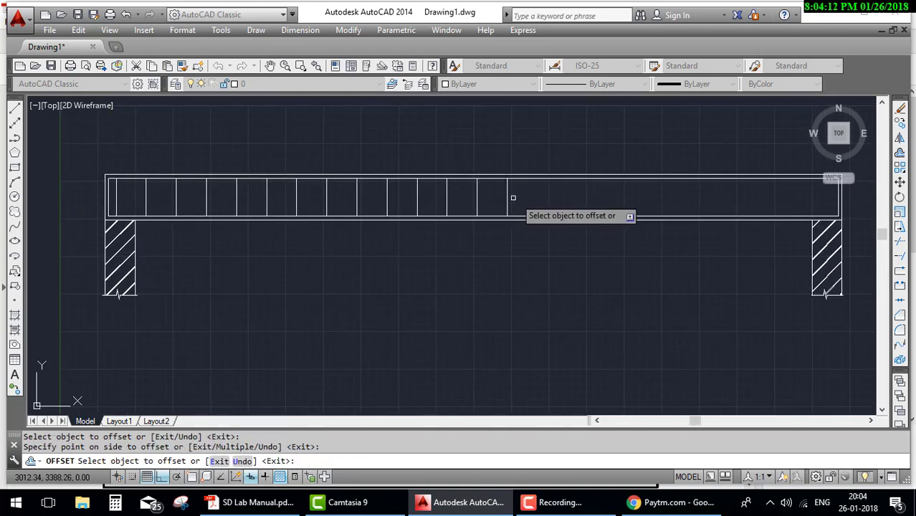
pyautogui.click(509, 199)
pyautogui.click(532, 198)
pyautogui.click(536, 198)
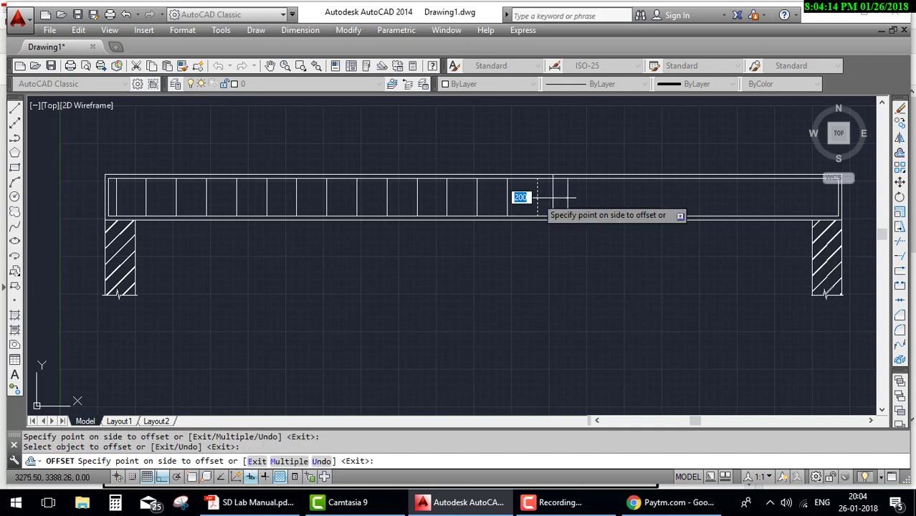
pyautogui.click(558, 198)
pyautogui.click(567, 197)
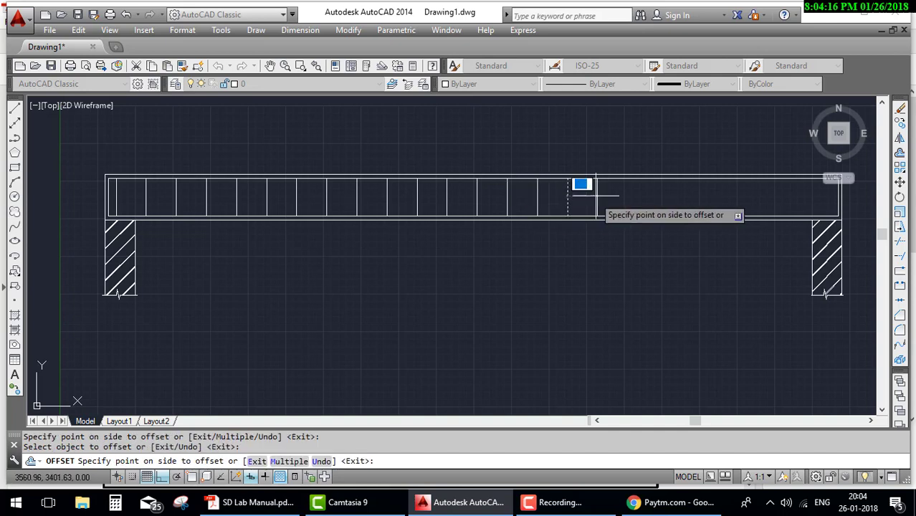
pyautogui.click(602, 198)
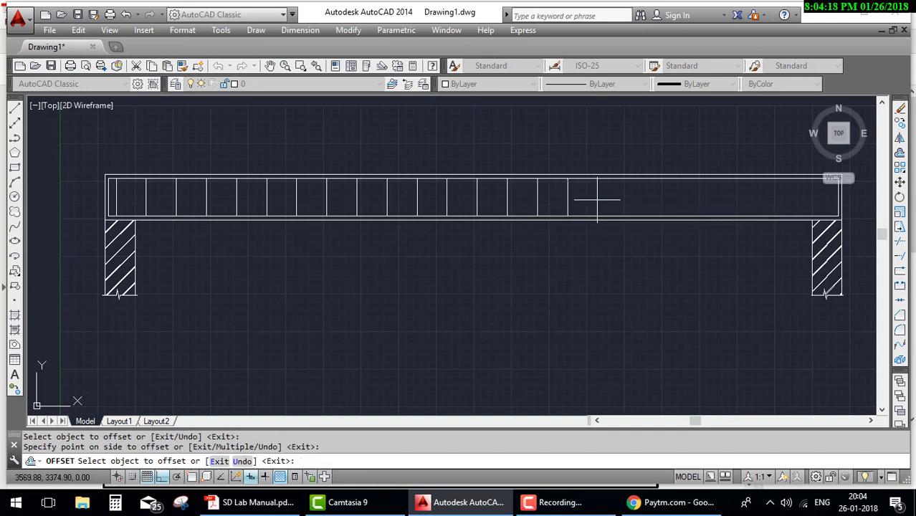
pyautogui.click(597, 198)
pyautogui.click(625, 198)
pyautogui.click(627, 199)
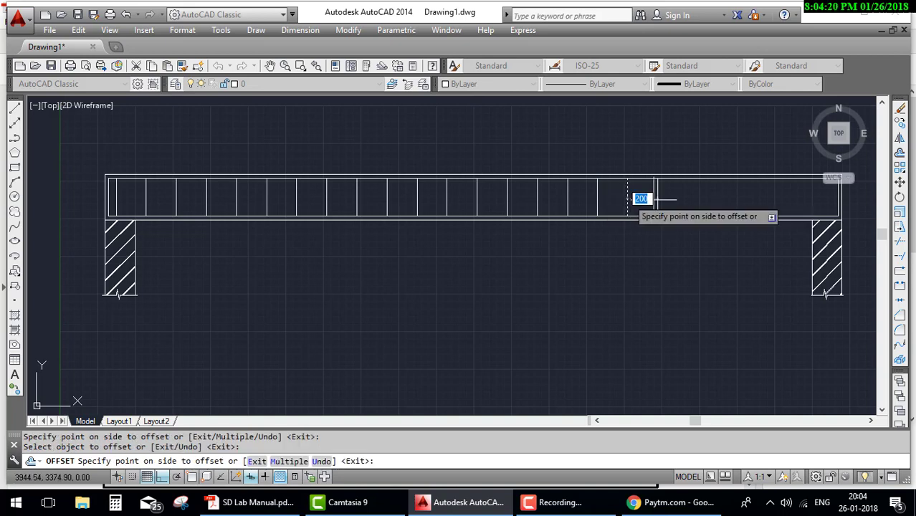
pyautogui.click(642, 198)
pyautogui.click(657, 196)
pyautogui.click(677, 199)
pyautogui.click(684, 201)
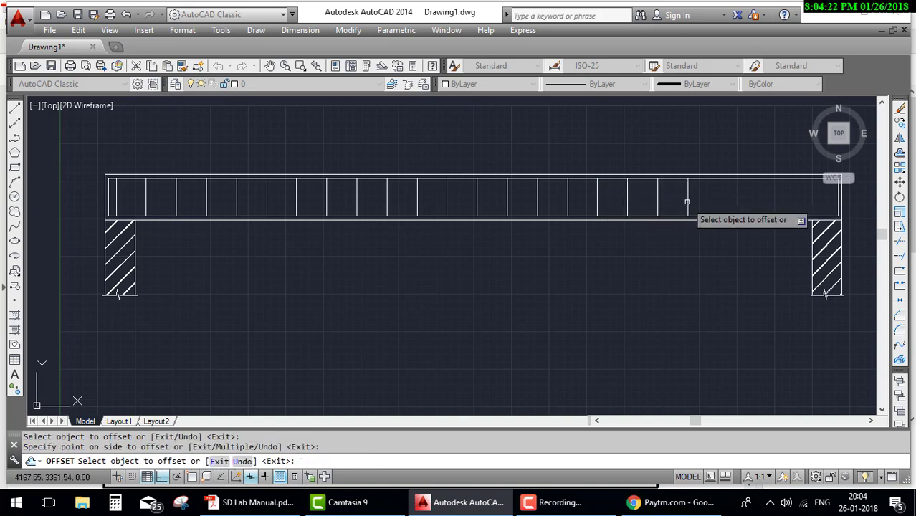
pyautogui.click(686, 200)
pyautogui.click(711, 203)
pyautogui.click(719, 202)
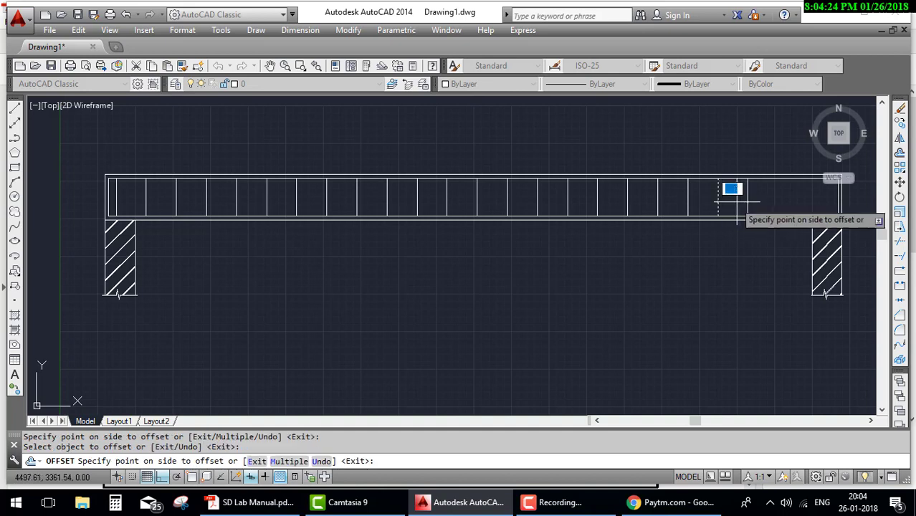
pyautogui.click(741, 201)
pyautogui.click(748, 202)
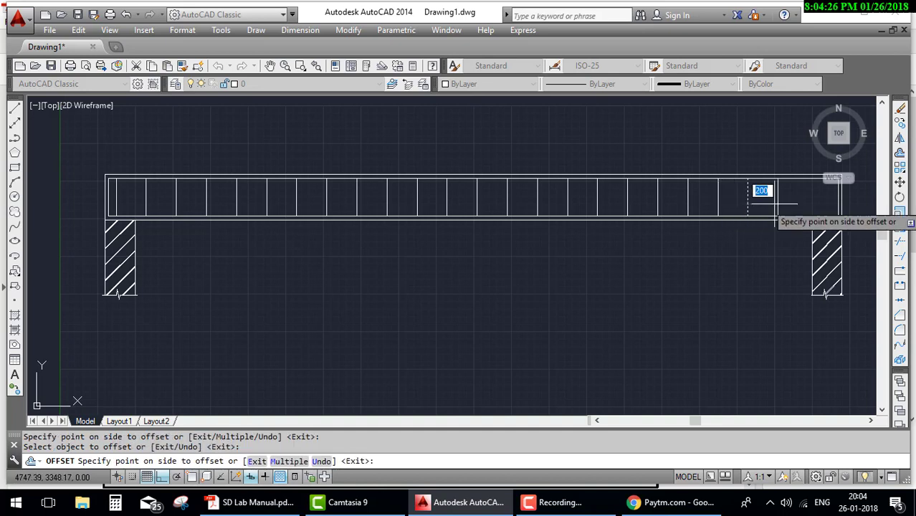
pyautogui.click(765, 202)
pyautogui.click(778, 202)
pyautogui.click(795, 203)
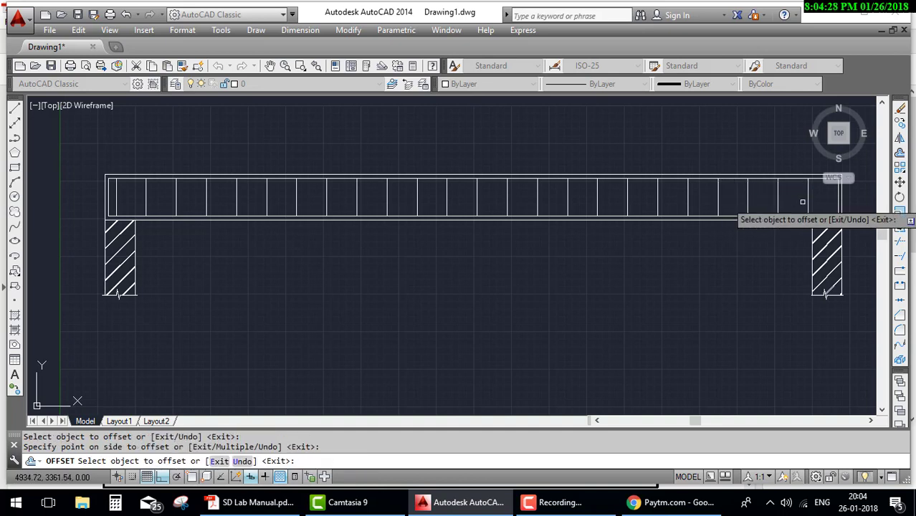
pyautogui.click(808, 202)
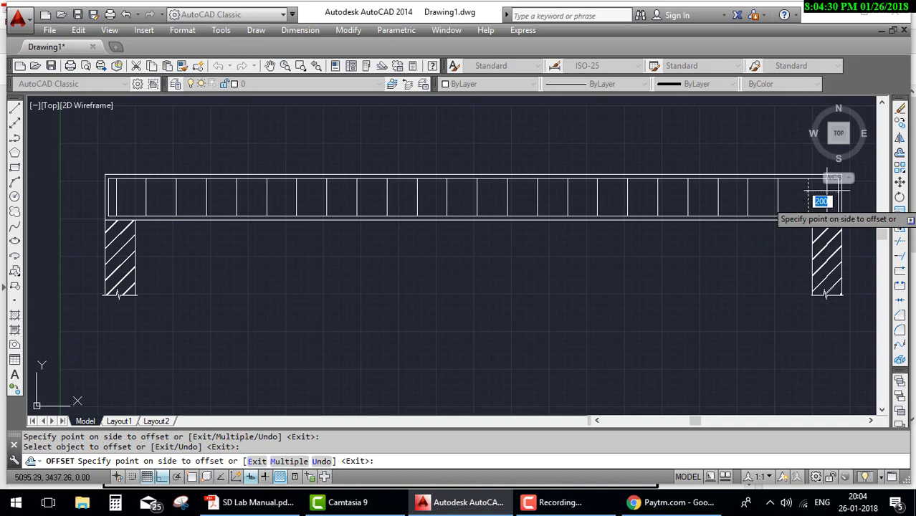
pyautogui.click(837, 178)
pyautogui.click(799, 204)
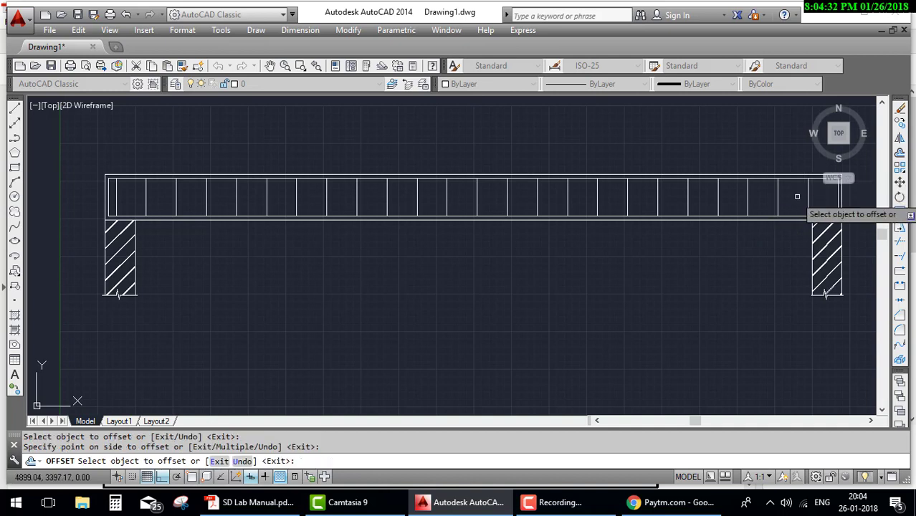
pyautogui.press('Escape')
# Offset the beam's right end edge 25 inward as a new vertical line
pyautogui.scroll(4, 849, 204)
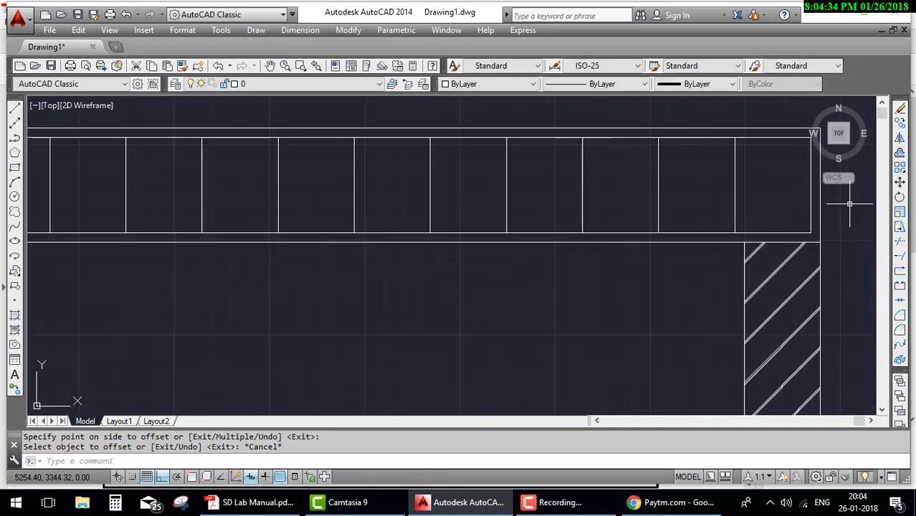
pyautogui.scroll(2, 809, 207)
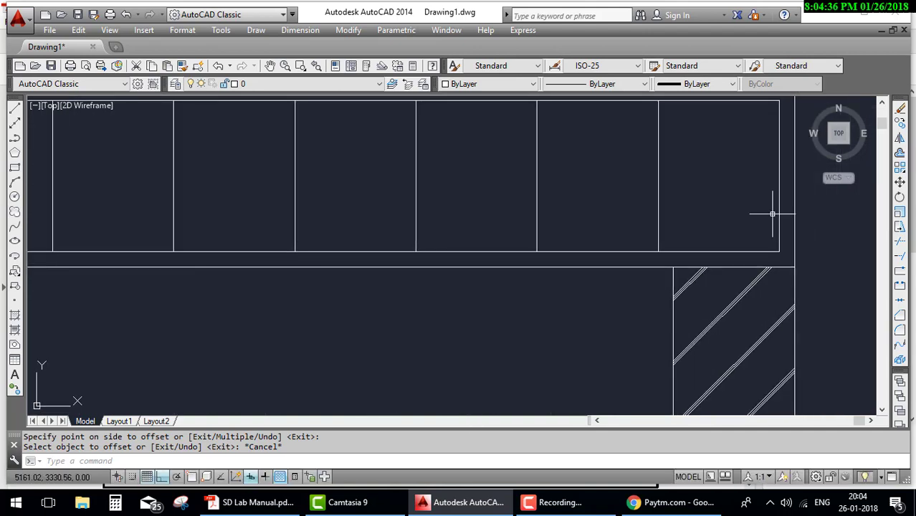
pyautogui.write('O')
pyautogui.press('Return')
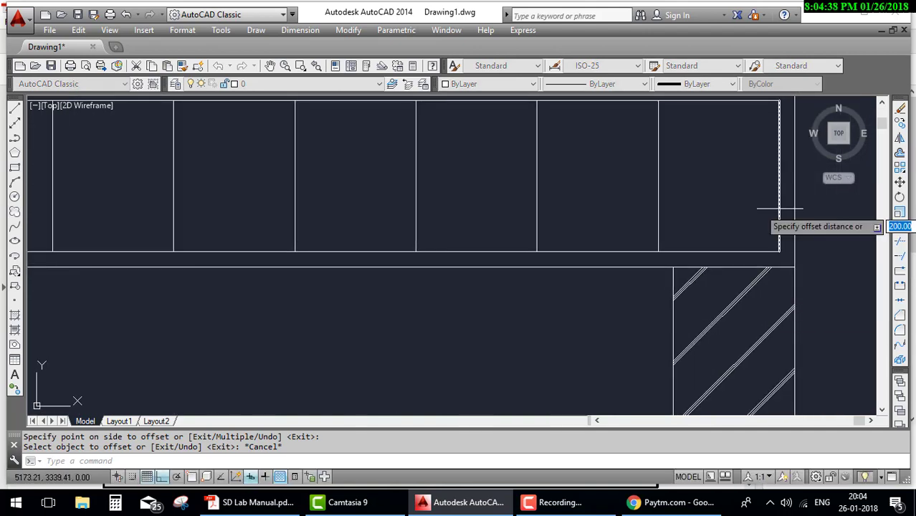
pyautogui.write('25')
pyautogui.press('Return')
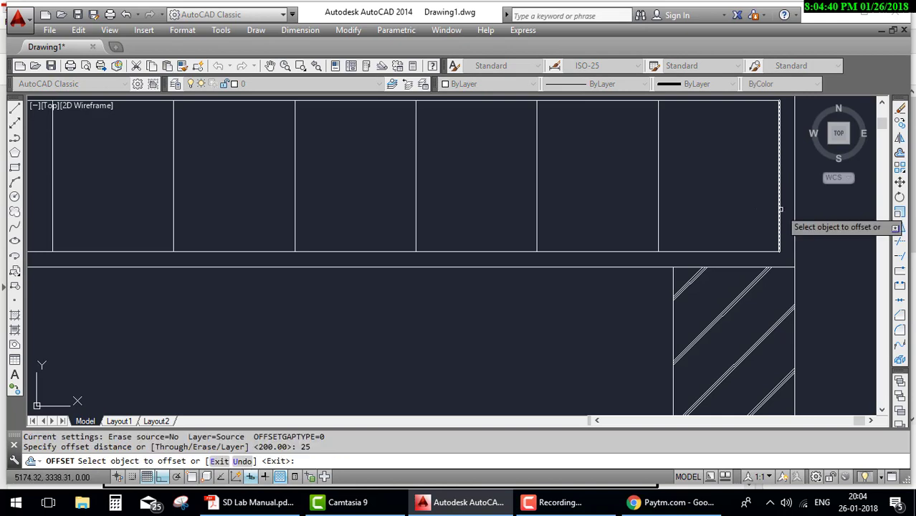
pyautogui.click(780, 209)
pyautogui.click(761, 207)
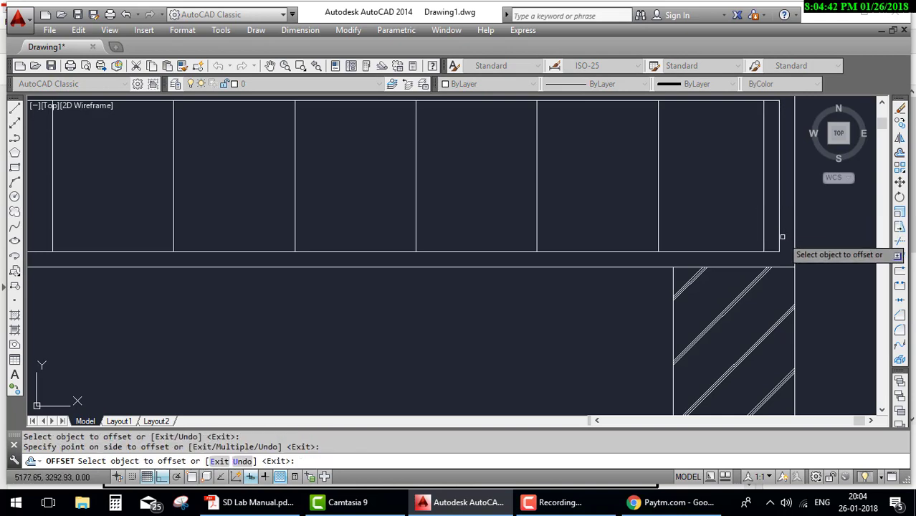
pyautogui.press('Escape')
# Delete the surplus vertical lines at the beam's right and left ends
pyautogui.click(780, 231)
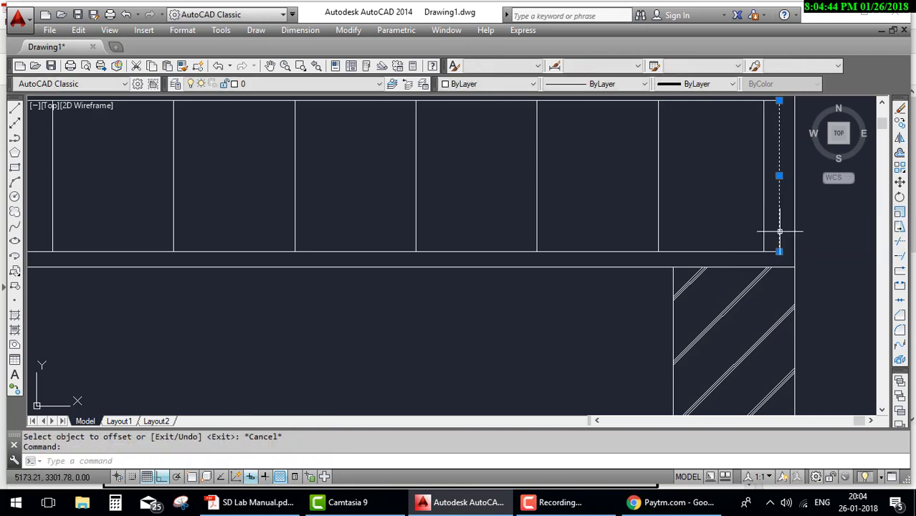
pyautogui.press('Delete')
pyautogui.scroll(-3, 507, 283)
pyautogui.scroll(3, 623, 282)
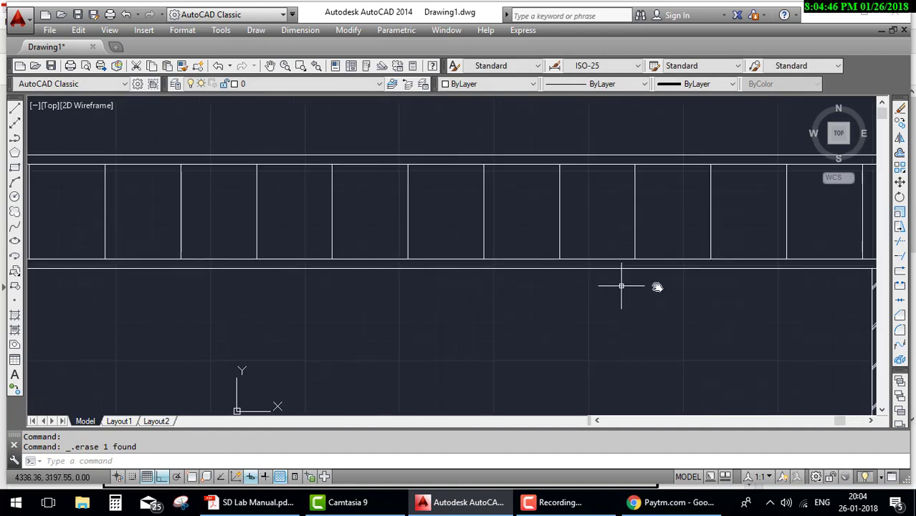
pyautogui.moveTo(656, 286); pyautogui.dragTo(167, 227, button='middle')
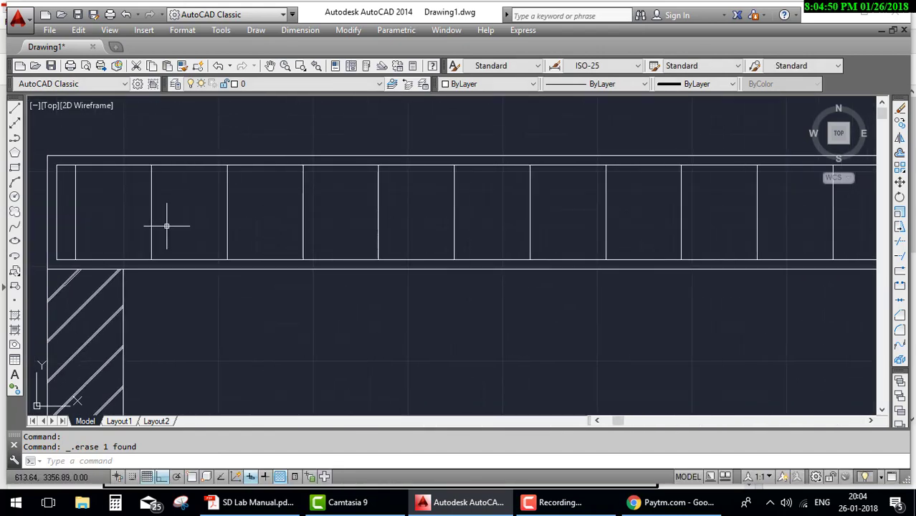
pyautogui.click(56, 210)
pyautogui.press('Delete')
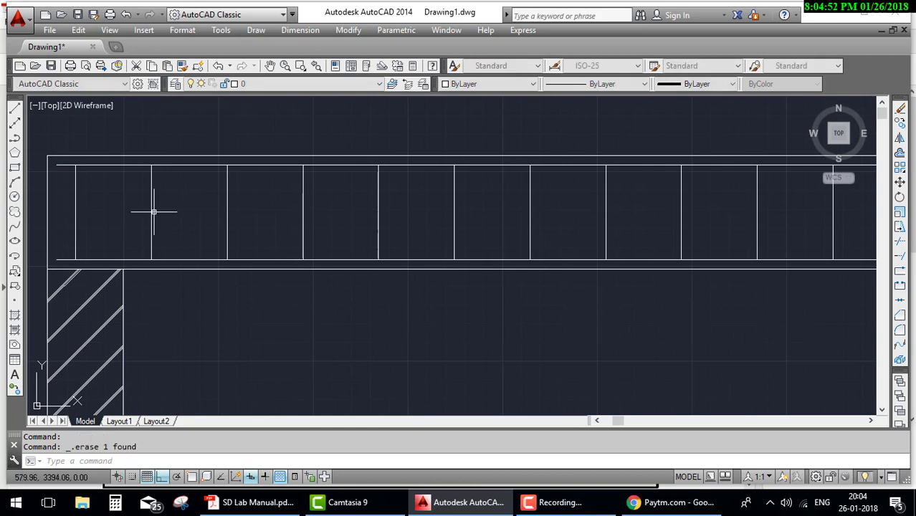
pyautogui.scroll(-8, 285, 232)
pyautogui.scroll(2, 329, 254)
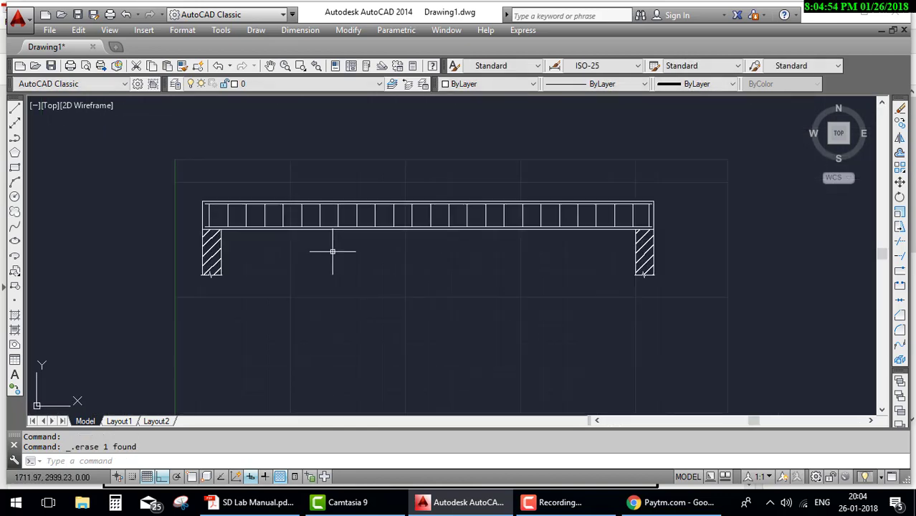
pyautogui.scroll(2, 304, 248)
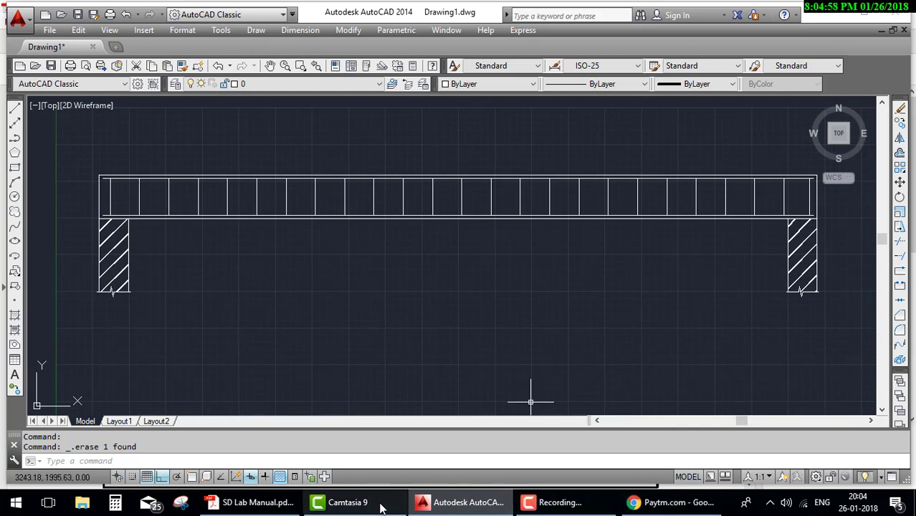
pyautogui.click(284, 501)
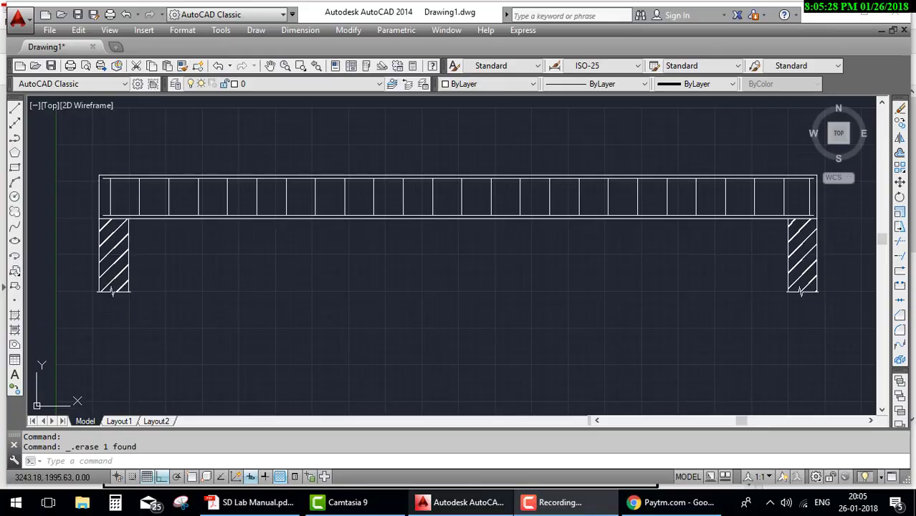
# Offset the beam's lower horizontal line by 25 to create a line across the stirrups
pyautogui.click(462, 502)
pyautogui.scroll(2, 317, 208)
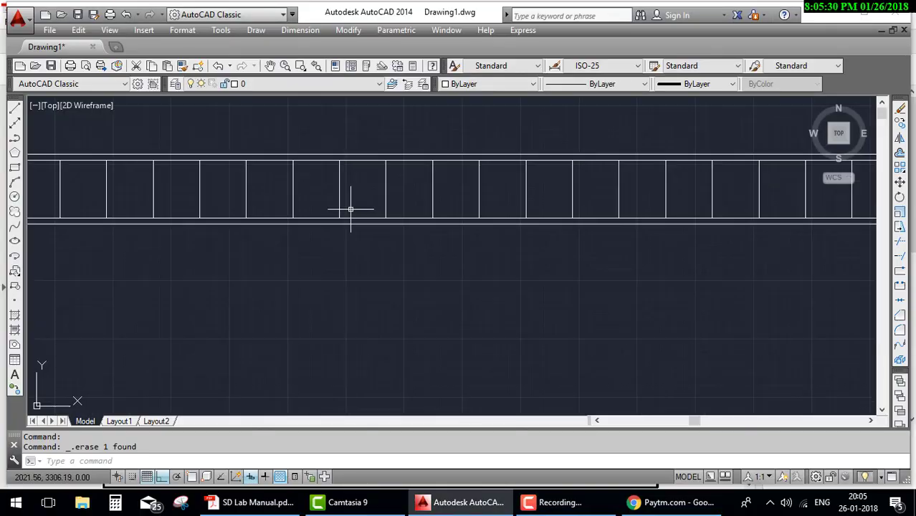
pyautogui.scroll(1, 355, 210)
pyautogui.write('O')
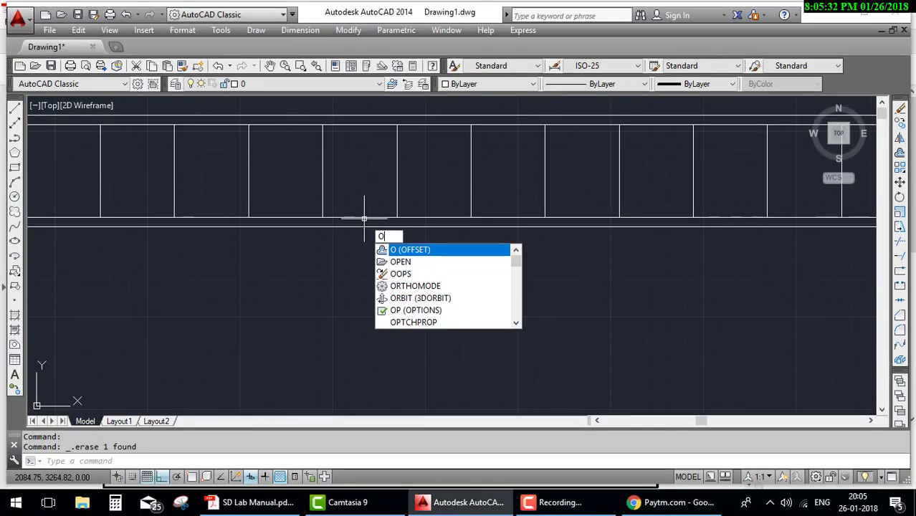
pyautogui.press('Return')
pyautogui.write('25')
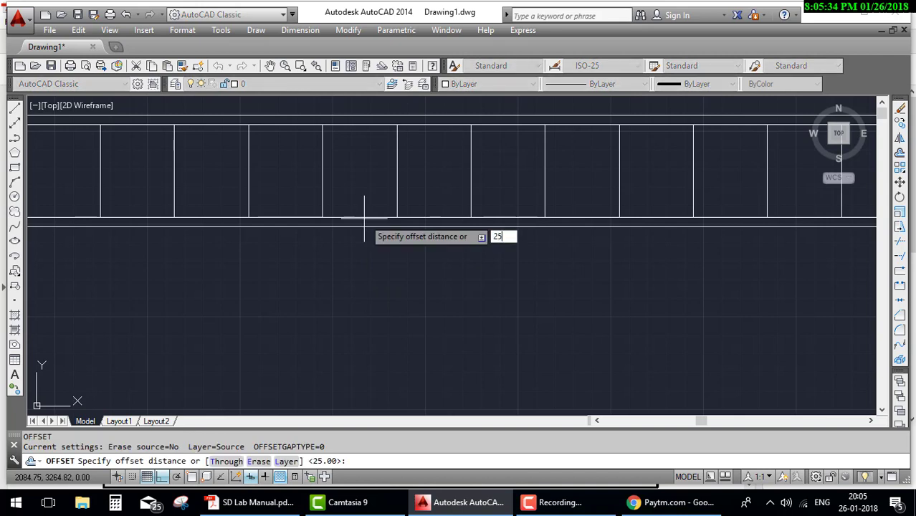
pyautogui.press('Return')
pyautogui.click(353, 218)
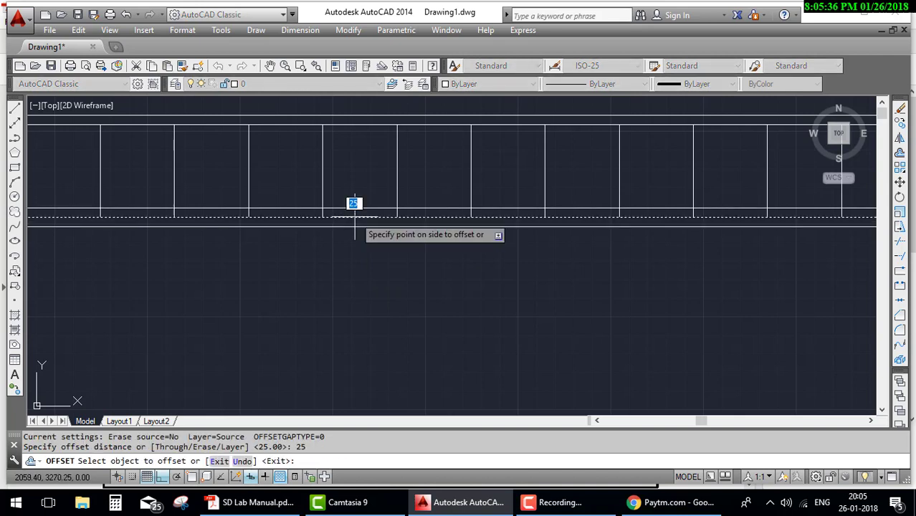
pyautogui.click(373, 222)
pyautogui.scroll(-4, 384, 226)
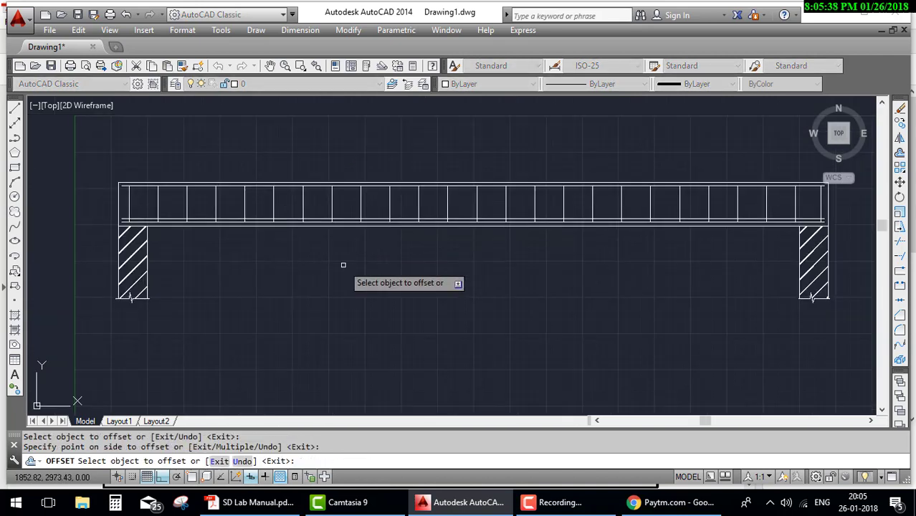
pyautogui.press('Escape')
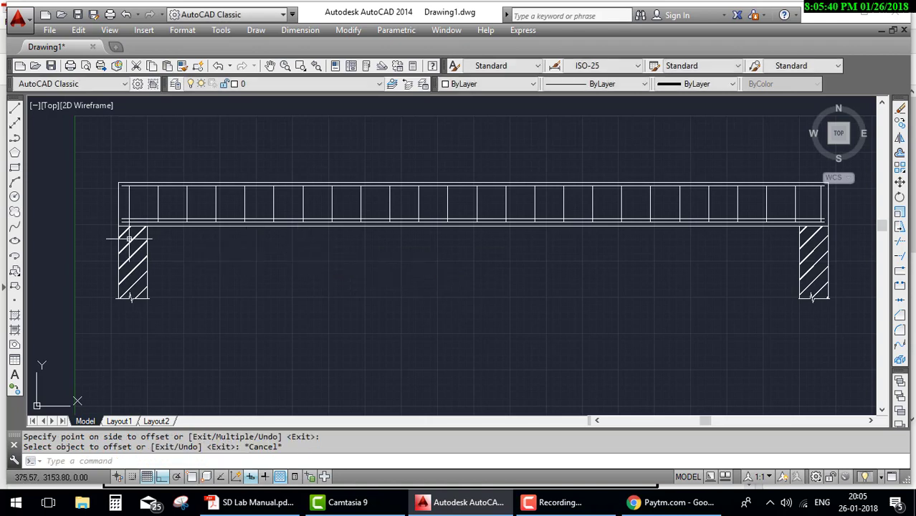
pyautogui.scroll(2, 144, 242)
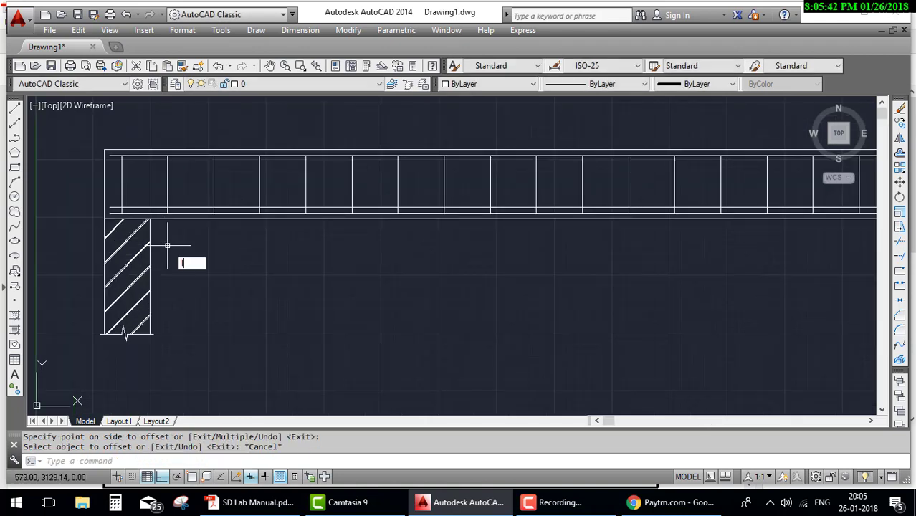
# Draw an L-shaped guide line from the left support: 900 along the bottom, then up past the beam
pyautogui.write('l')
pyautogui.press('Return')
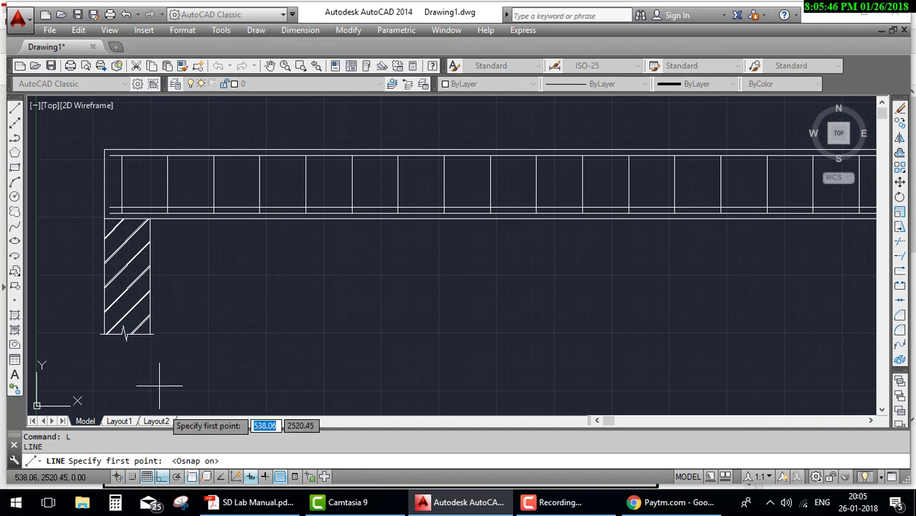
pyautogui.click(152, 334)
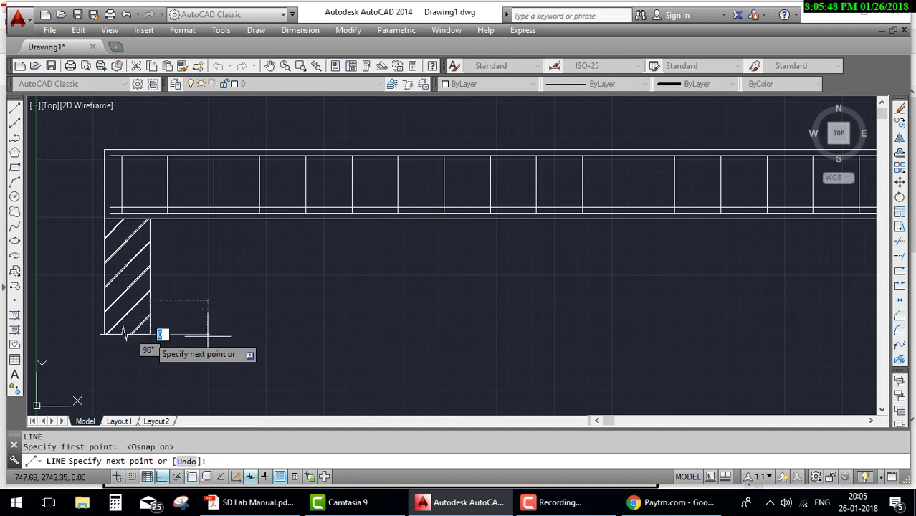
pyautogui.write('90')
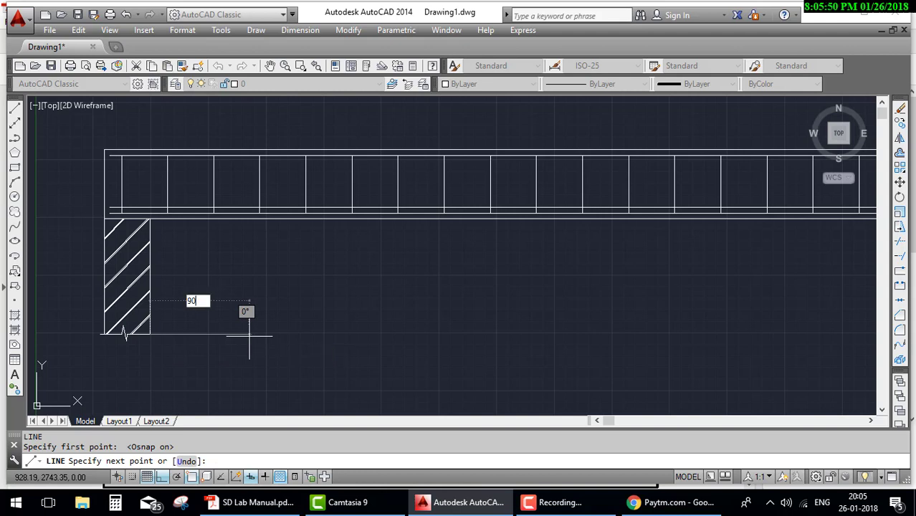
pyautogui.press('Return')
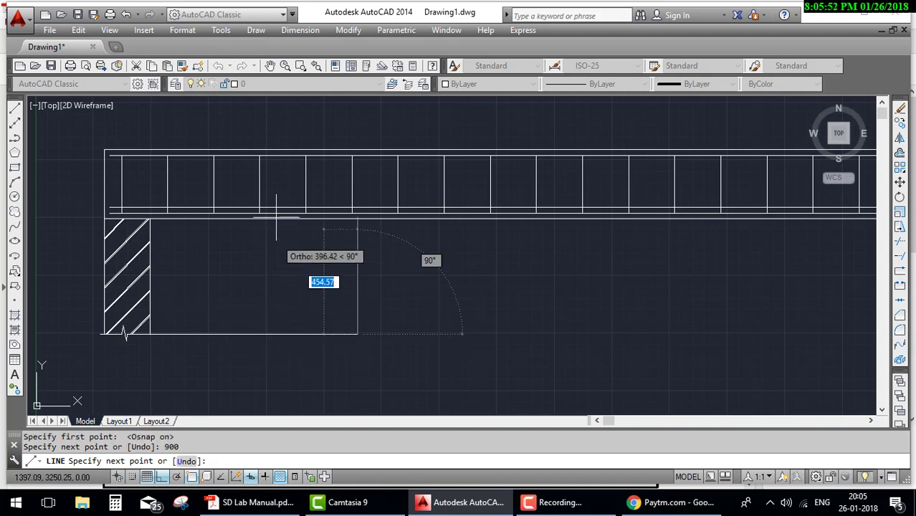
pyautogui.click(381, 124)
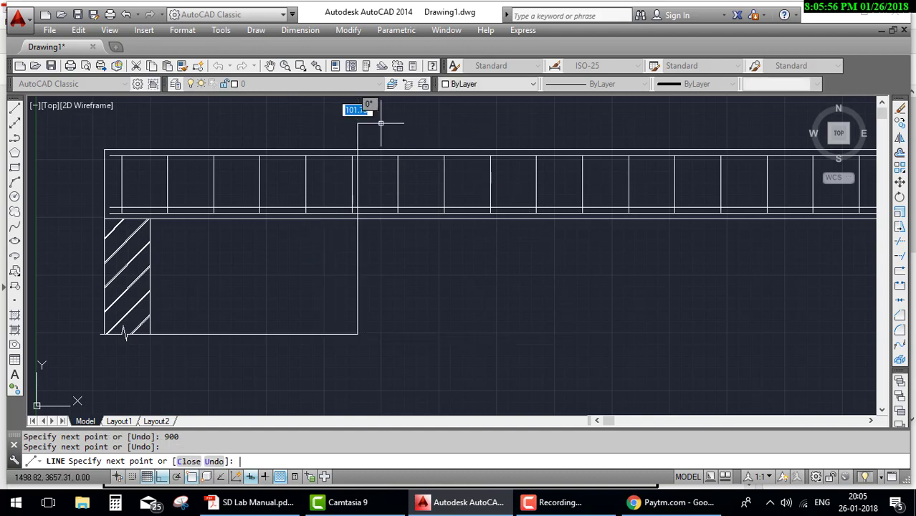
pyautogui.press('Return')
# Draw the matching 900 L-shaped guide line from the right support's bottom-left corner
pyautogui.scroll(-3, 576, 288)
pyautogui.moveTo(660, 282)
pyautogui.mouseDown(button='middle')
pyautogui.moveTo(579, 303)
pyautogui.moveTo(435, 302)
pyautogui.mouseUp(button='middle')
pyautogui.press('Return')
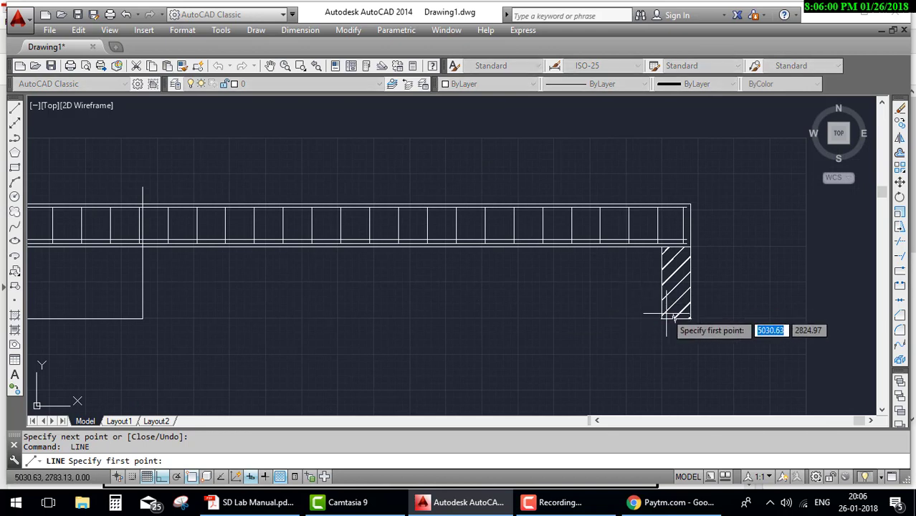
pyautogui.click(660, 319)
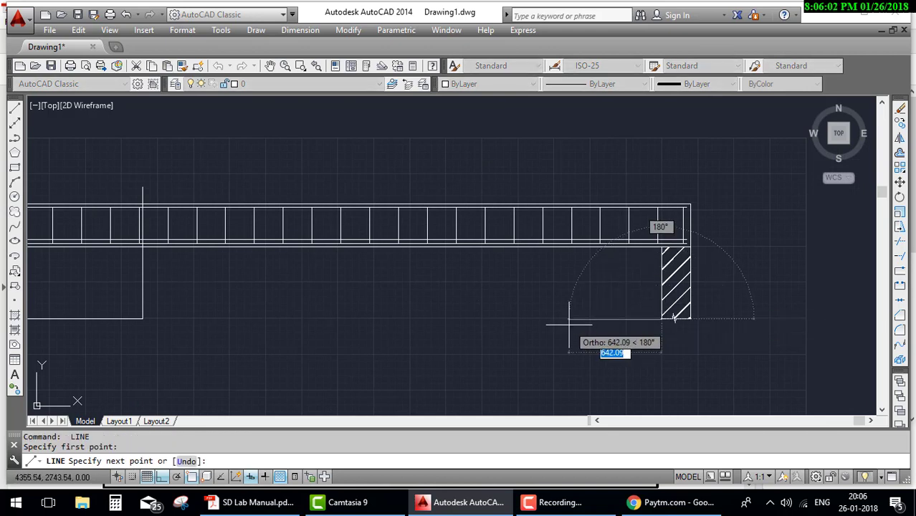
pyautogui.write('9')
pyautogui.press('Return')
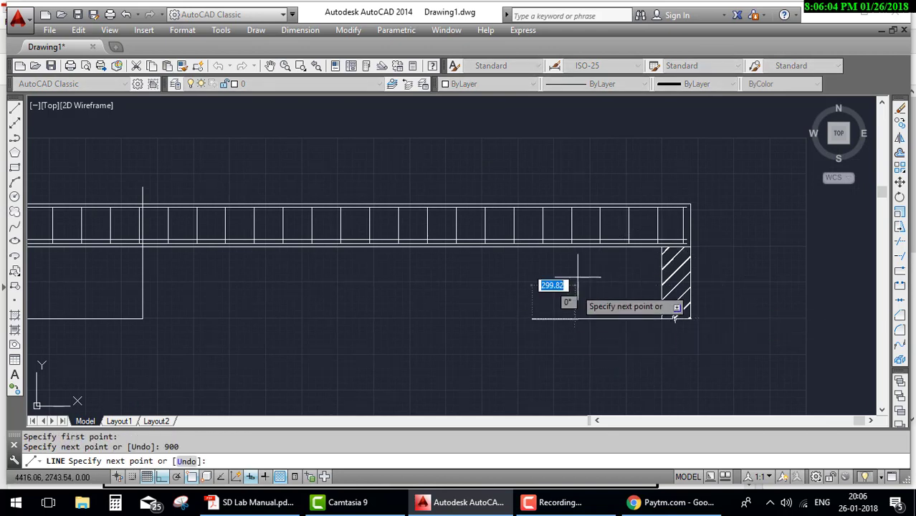
pyautogui.click(535, 164)
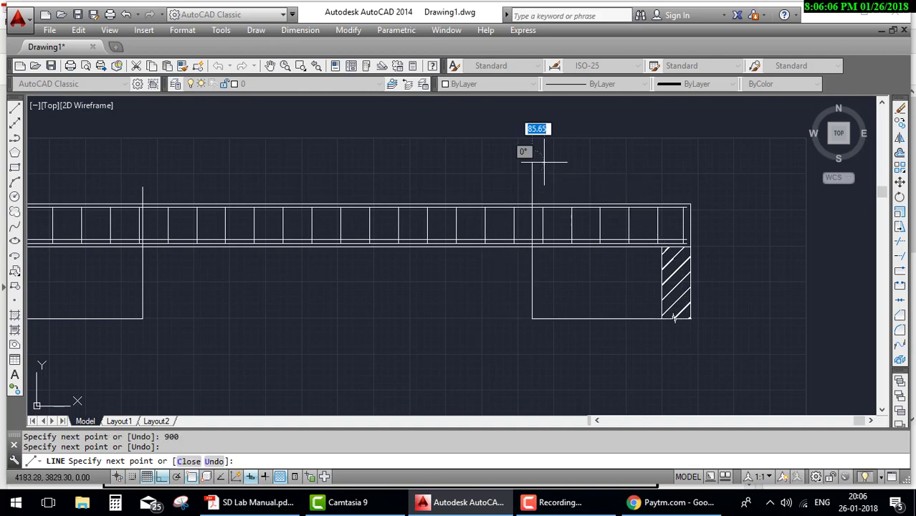
pyautogui.press('Return')
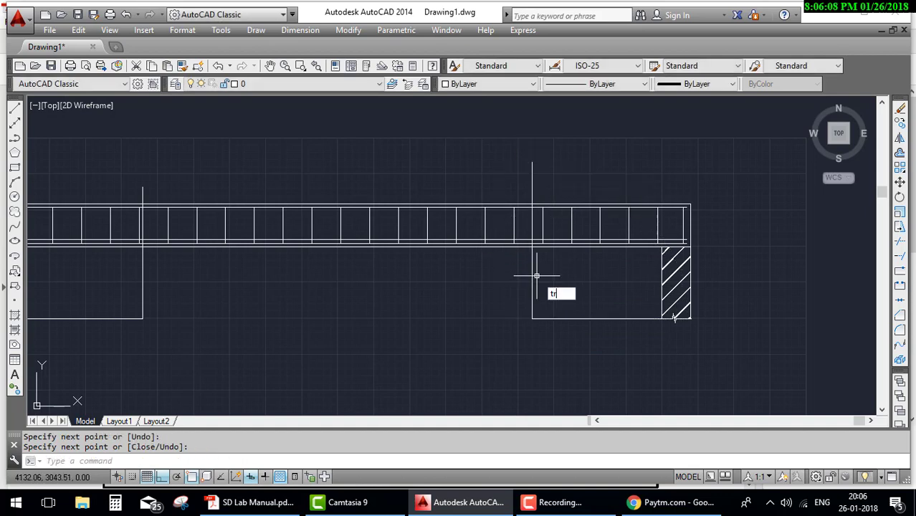
# Trim the bottom bar using both vertical guide lines as cutting edges
pyautogui.press('Return')
pyautogui.press('Return')
pyautogui.scroll(4, 539, 256)
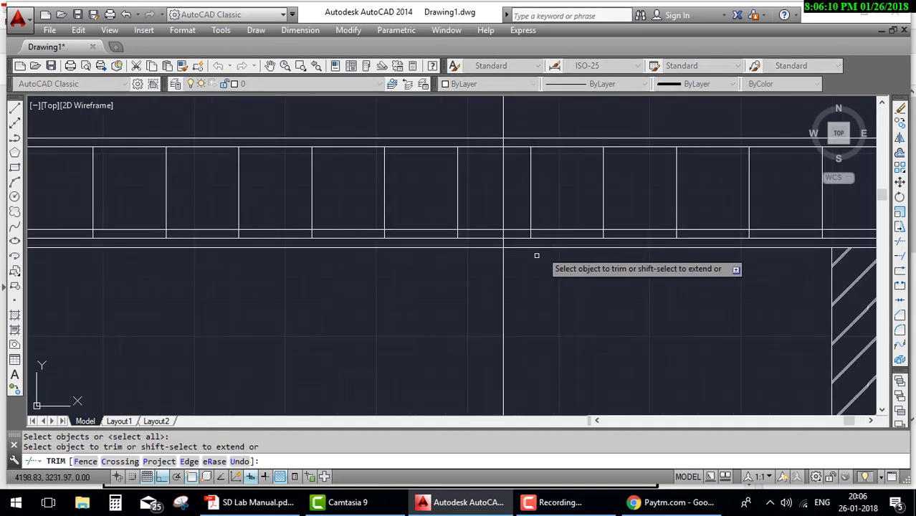
pyautogui.scroll(2, 536, 255)
pyautogui.press('Escape')
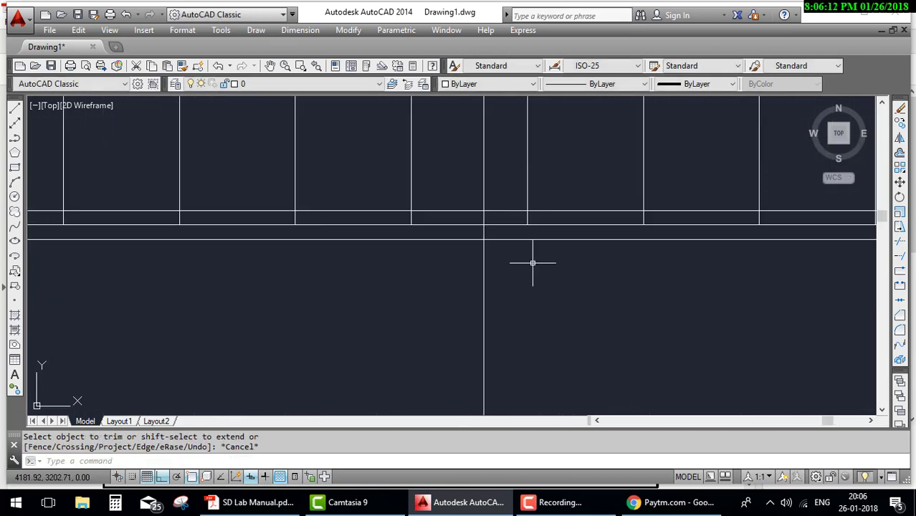
pyautogui.write('TR')
pyautogui.press('Return')
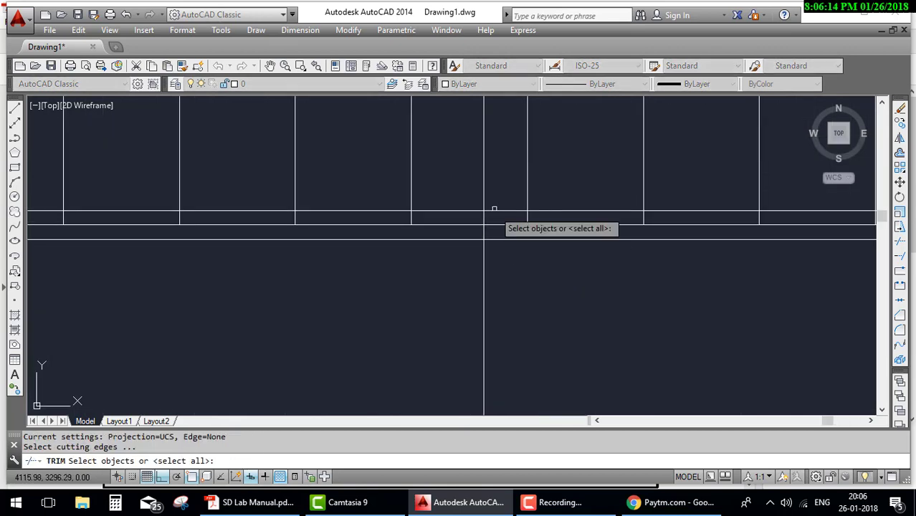
pyautogui.click(483, 187)
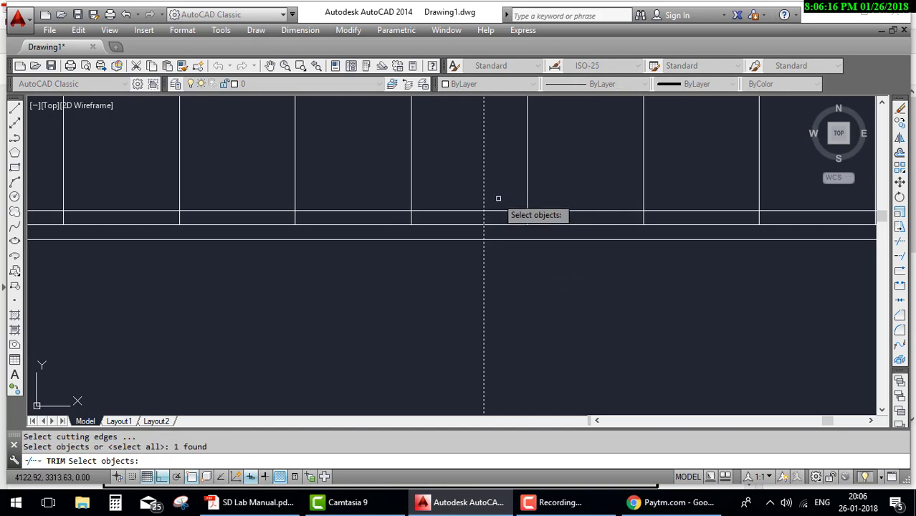
pyautogui.scroll(-2, 484, 215)
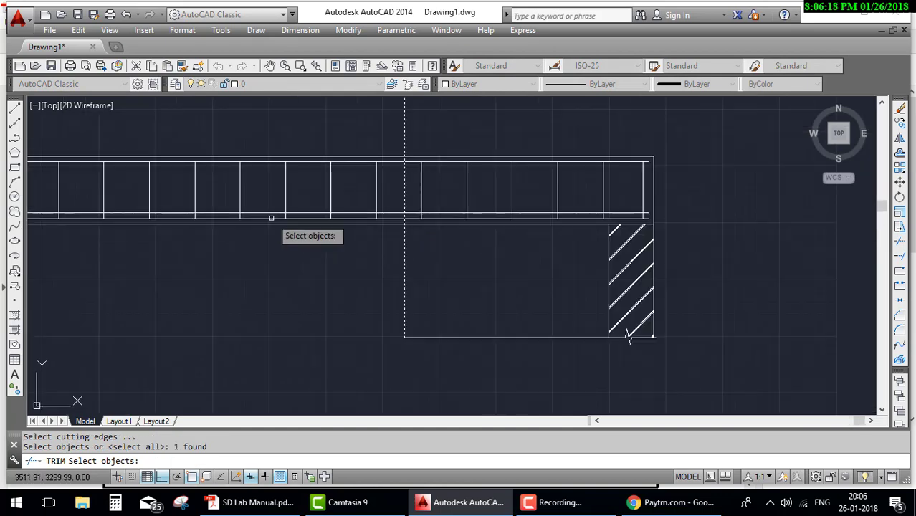
pyautogui.scroll(-2, 272, 215)
pyautogui.moveTo(627, 333); pyautogui.dragTo(821, 376, button='middle')
pyautogui.moveTo(251, 257); pyautogui.dragTo(447, 265, button='middle')
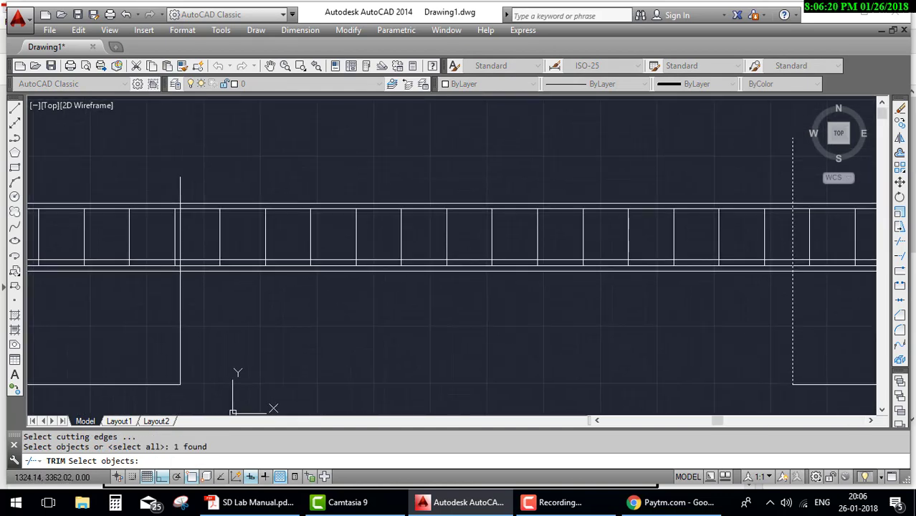
pyautogui.click(180, 185)
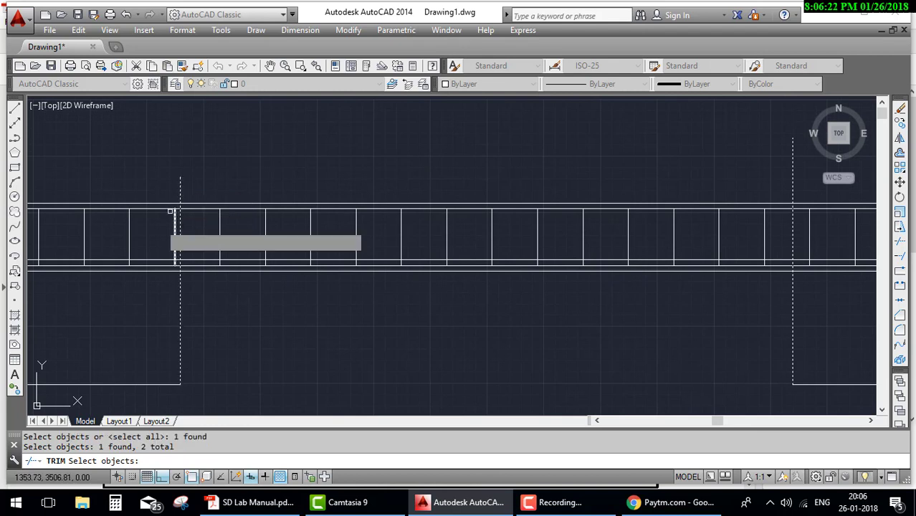
pyautogui.press('Return')
pyautogui.scroll(-2, 484, 304)
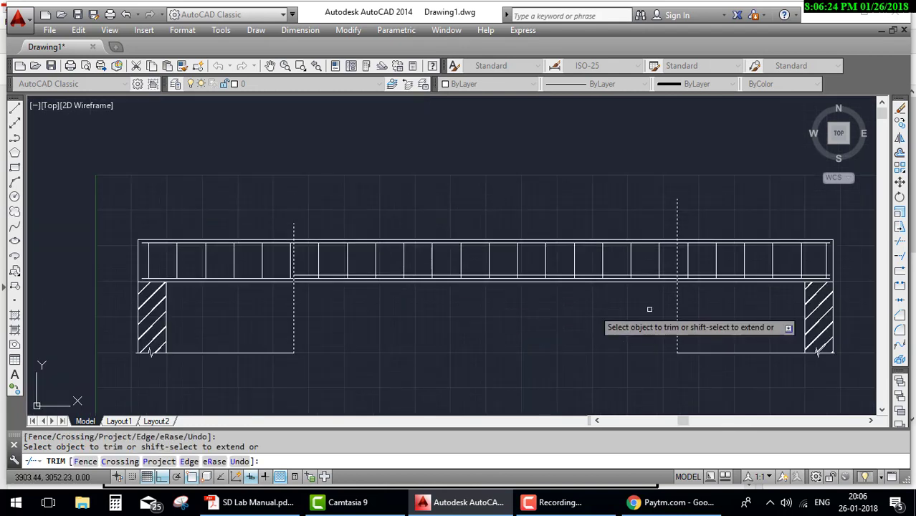
pyautogui.scroll(4, 705, 277)
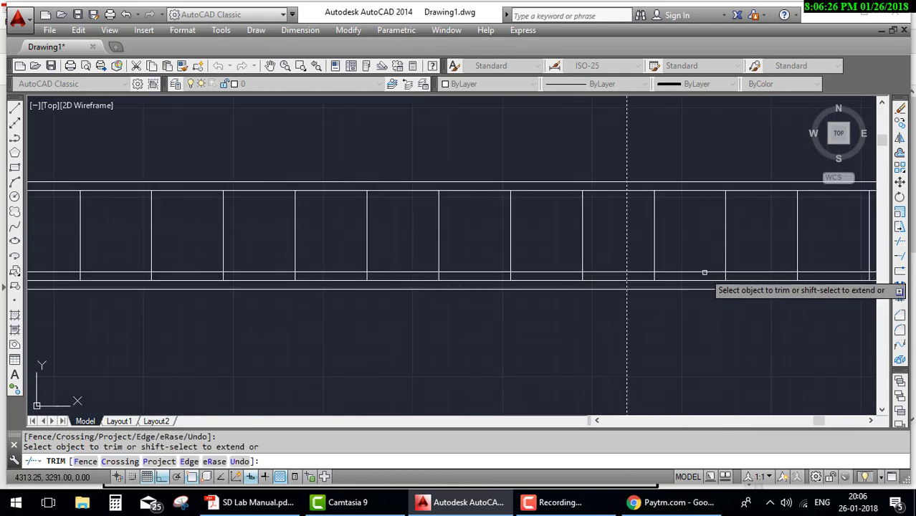
pyautogui.scroll(-4, 702, 271)
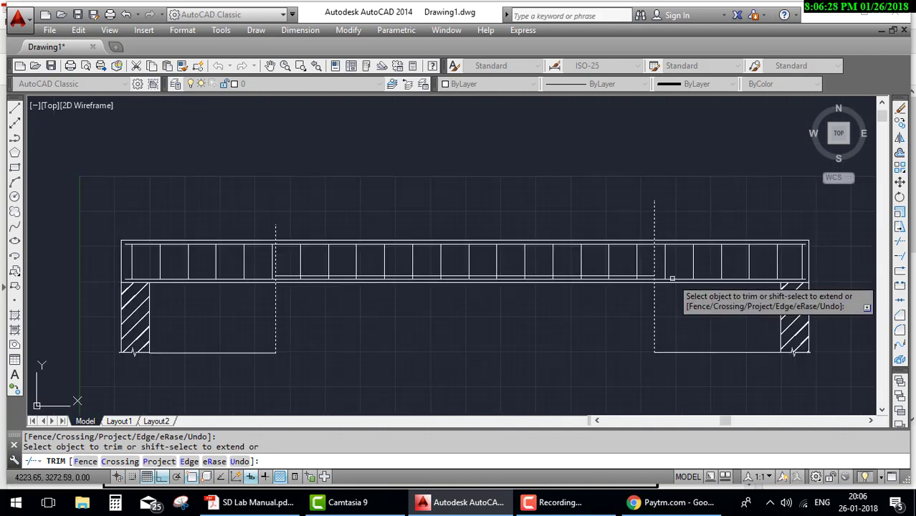
pyautogui.press('Escape')
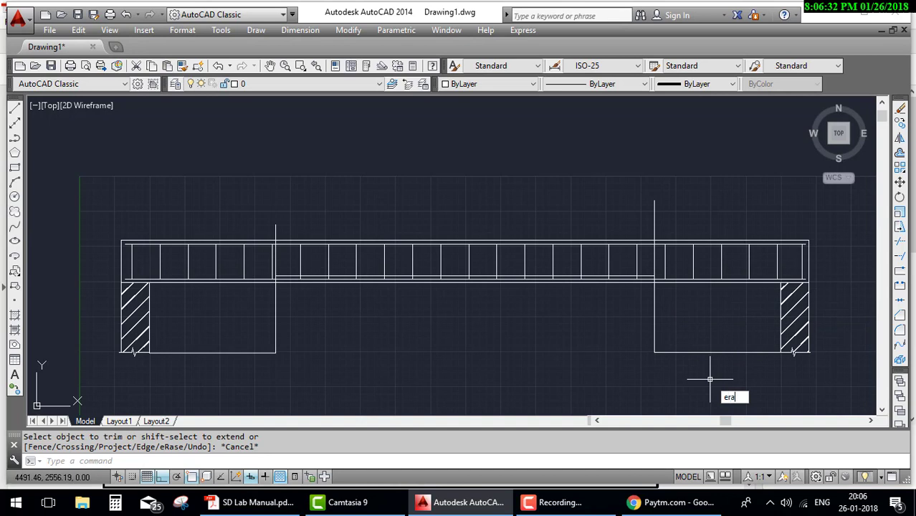
# Erase the four guide lines with window selections on both sides
pyautogui.press('Return')
pyautogui.click(743, 394)
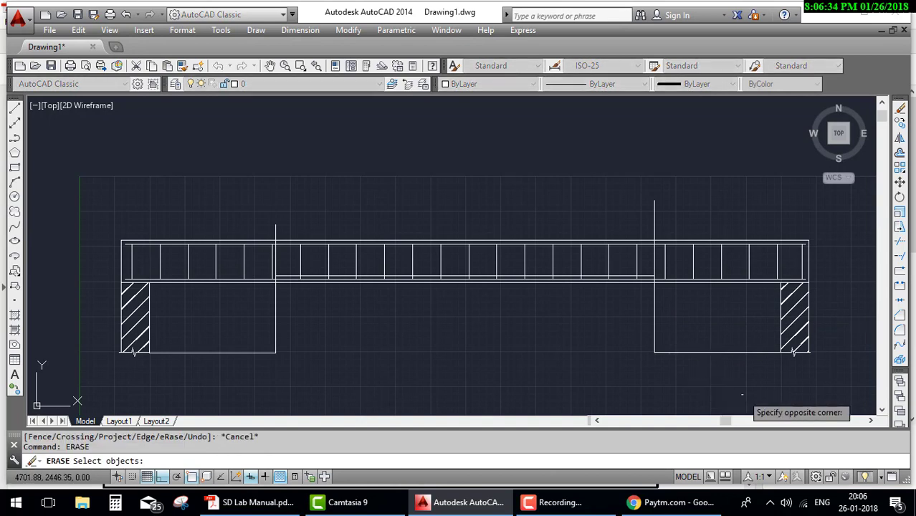
pyautogui.click(643, 328)
pyautogui.click(334, 381)
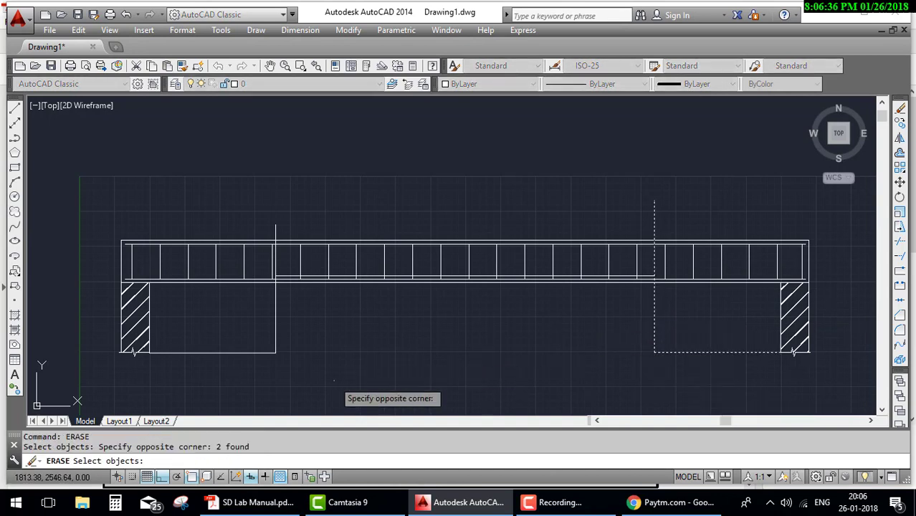
pyautogui.click(197, 327)
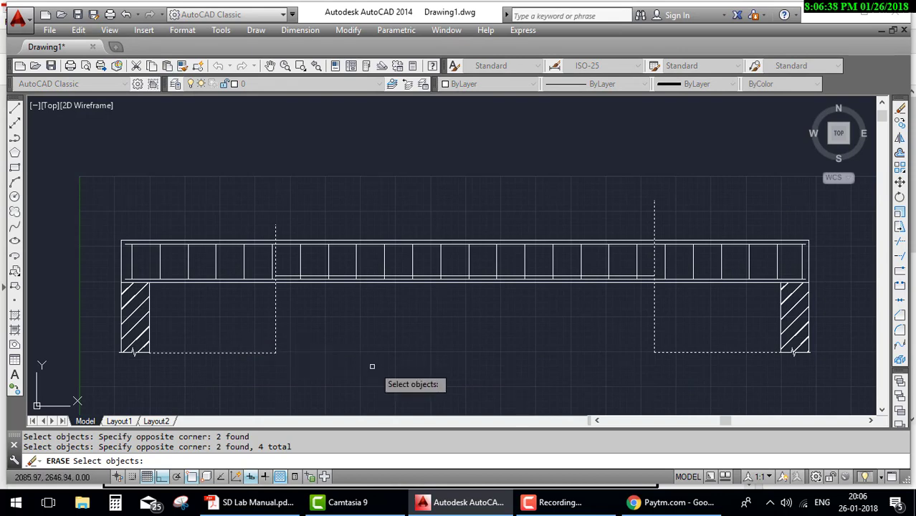
pyautogui.press('Return')
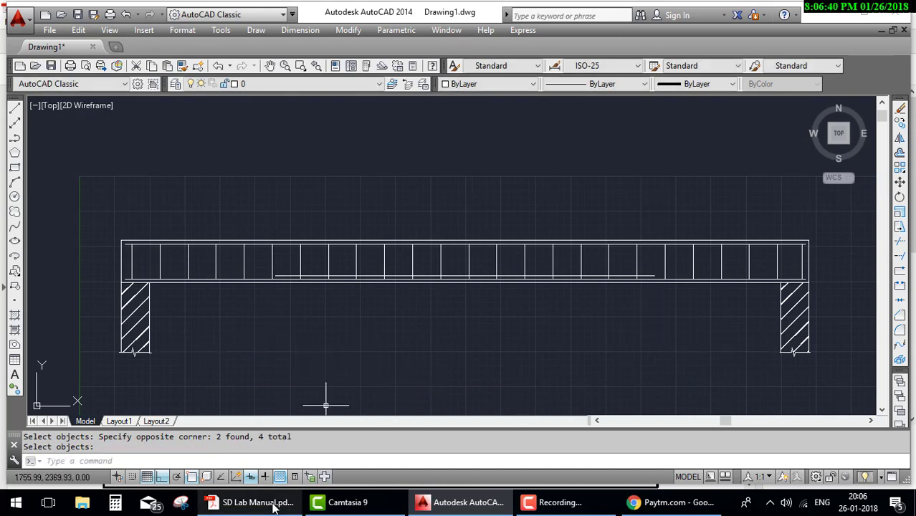
pyautogui.click(276, 504)
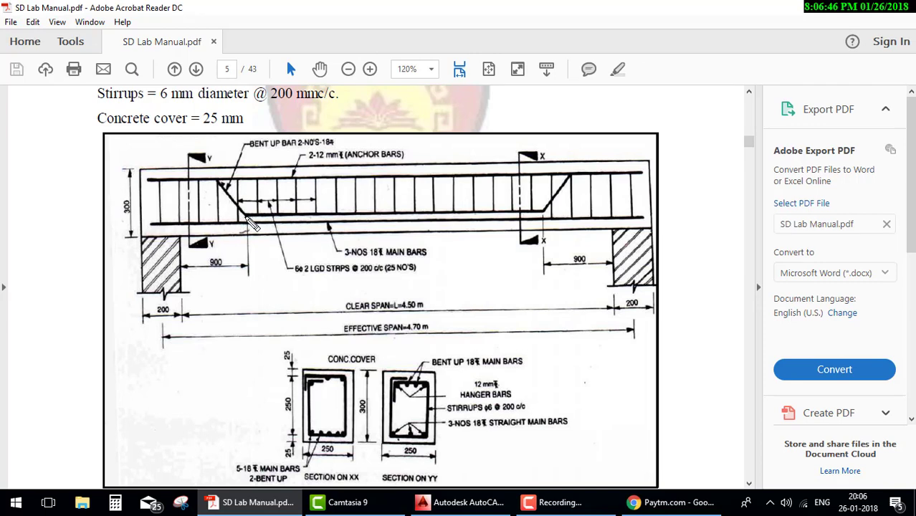
pyautogui.moveTo(205, 216); pyautogui.dragTo(179, 215)
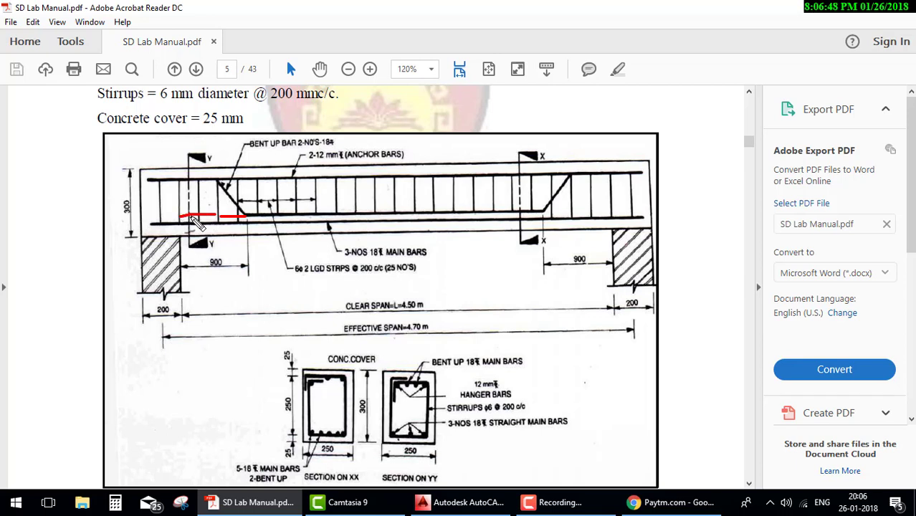
pyautogui.moveTo(233, 203); pyautogui.dragTo(223, 213)
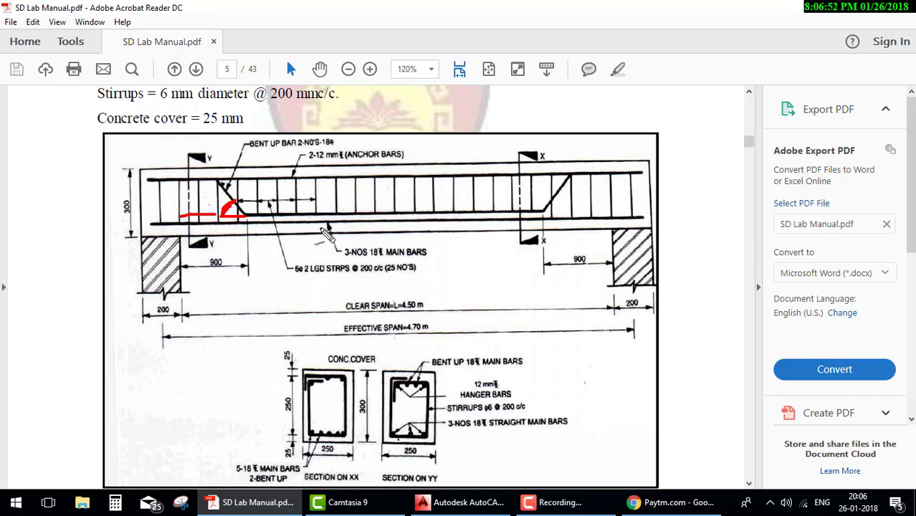
pyautogui.press('Escape')
# Draw the left bent-up diagonal at 135° from the bottom bar, with Ortho off
pyautogui.click(442, 504)
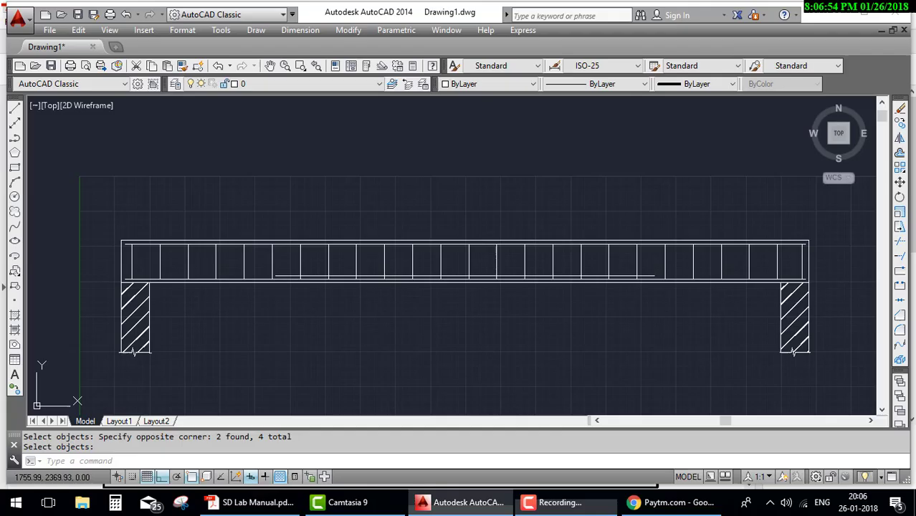
pyautogui.scroll(3, 252, 278)
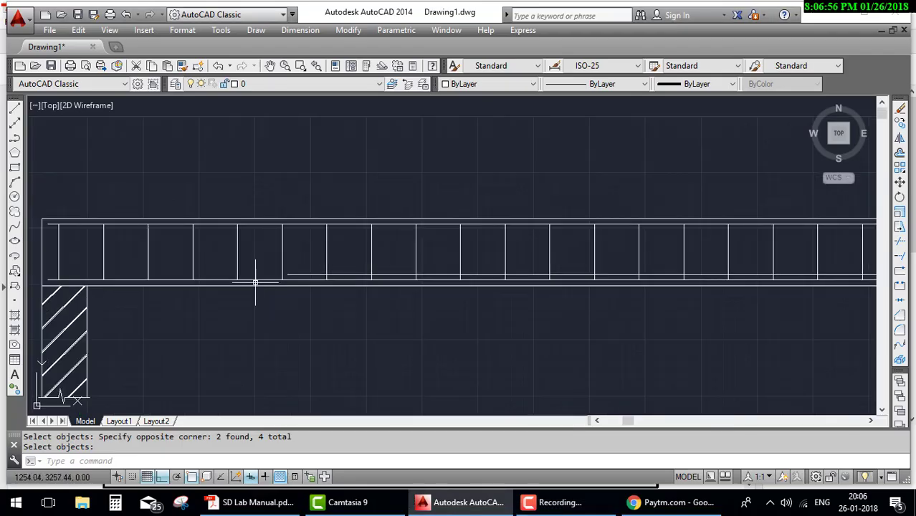
pyautogui.write('L')
pyautogui.press('Return')
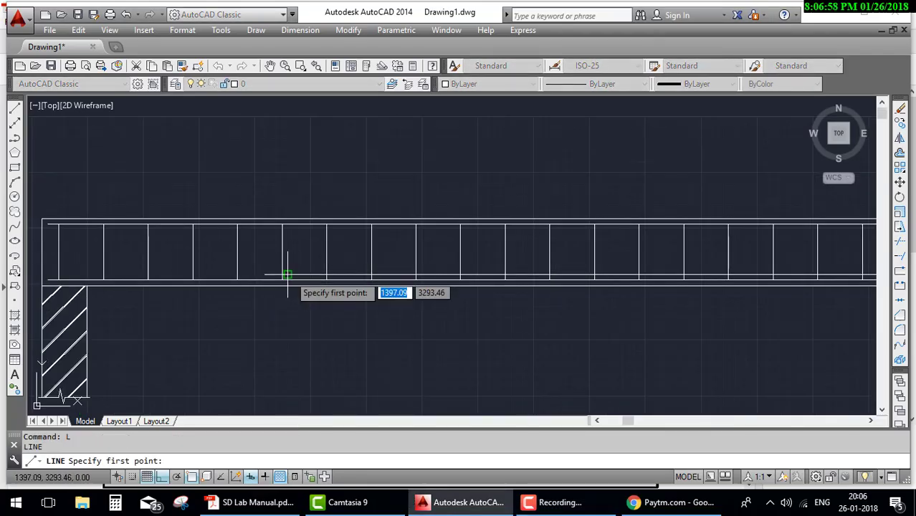
pyautogui.click(289, 272)
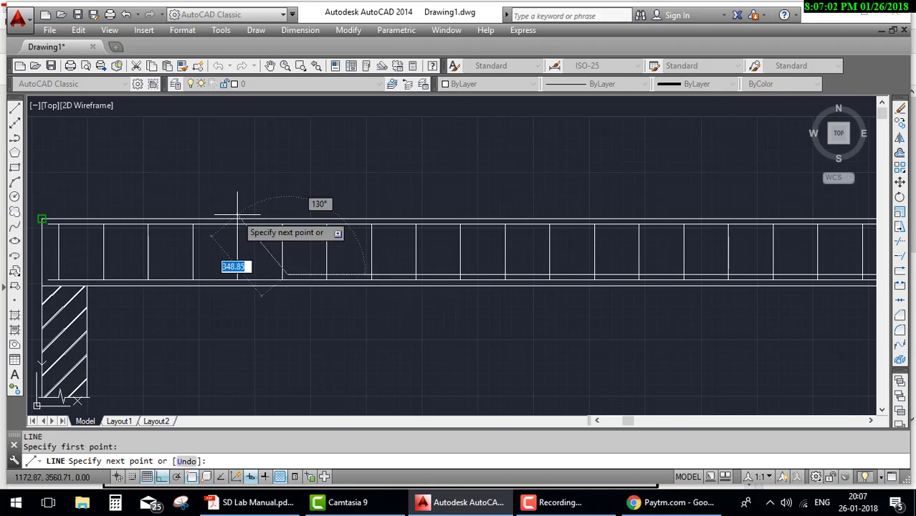
pyautogui.press('F8')
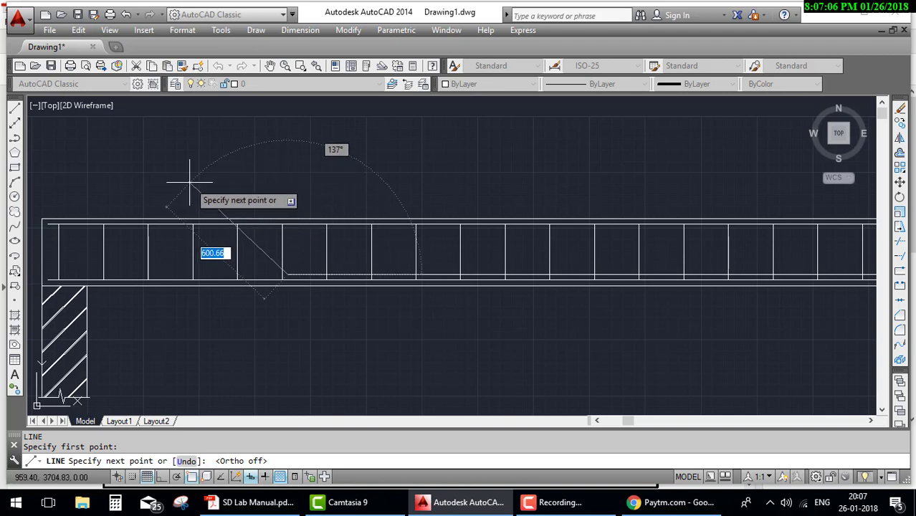
pyautogui.press('Tab')
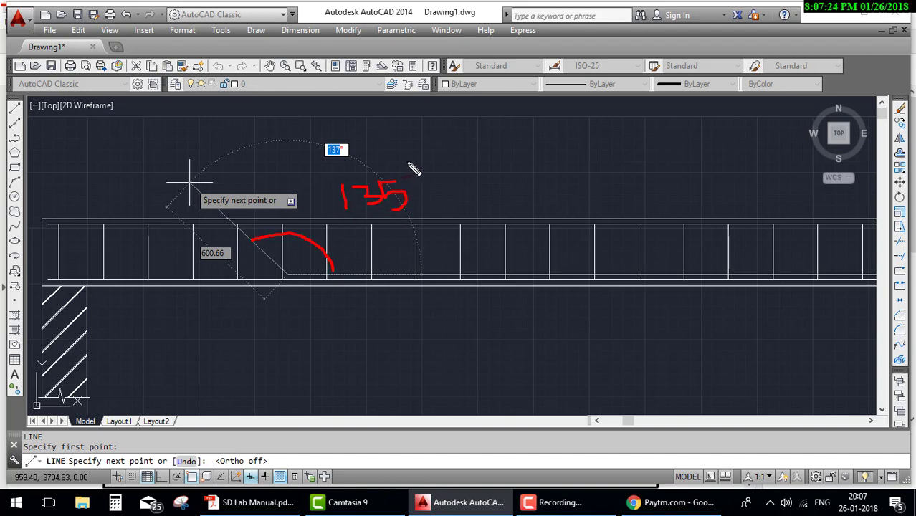
pyautogui.hotkey('ctrl', 'shift', 'd')
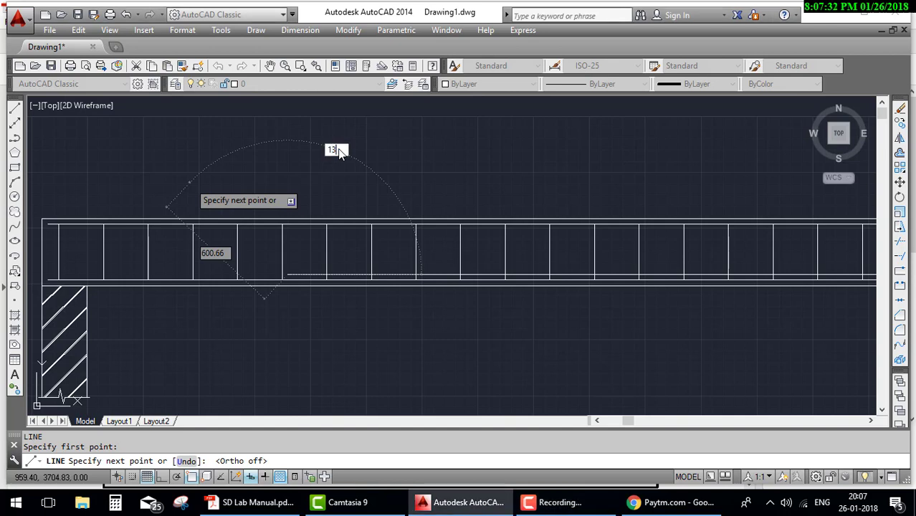
pyautogui.write('5')
pyautogui.press('Return')
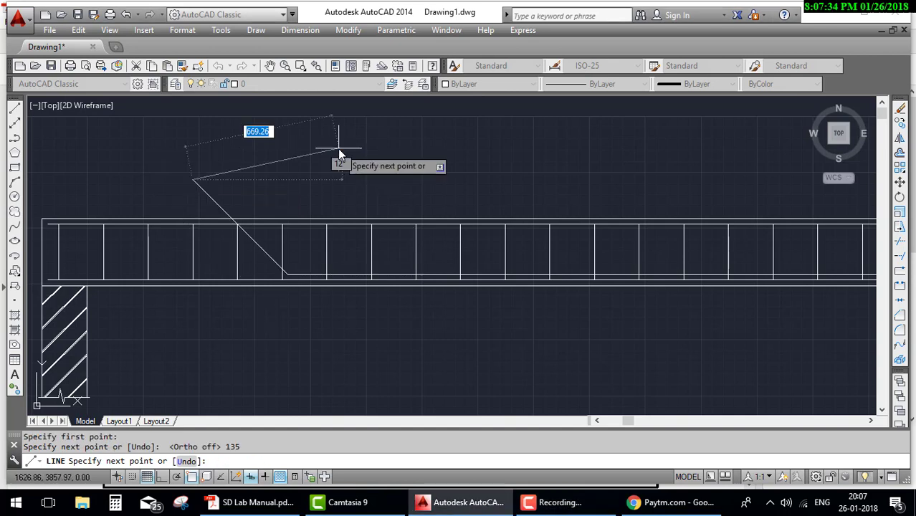
pyautogui.press('Escape')
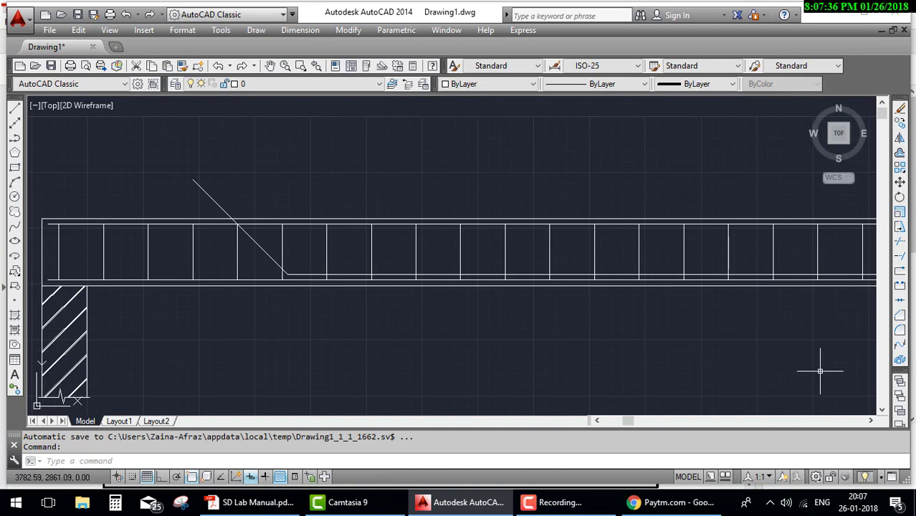
# Draw the right bent-up diagonal at 45° from the bottom bar near the right end
pyautogui.moveTo(825, 344); pyautogui.dragTo(531, 333, button='middle')
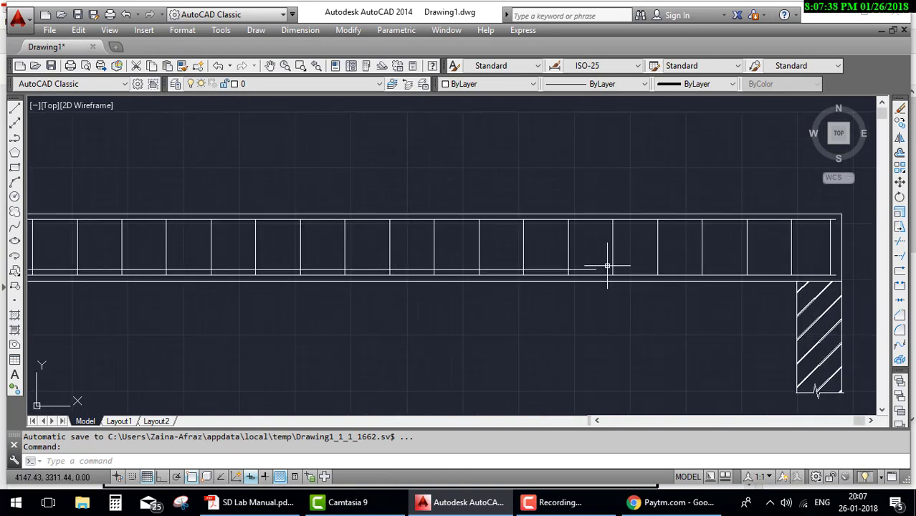
pyautogui.write('l')
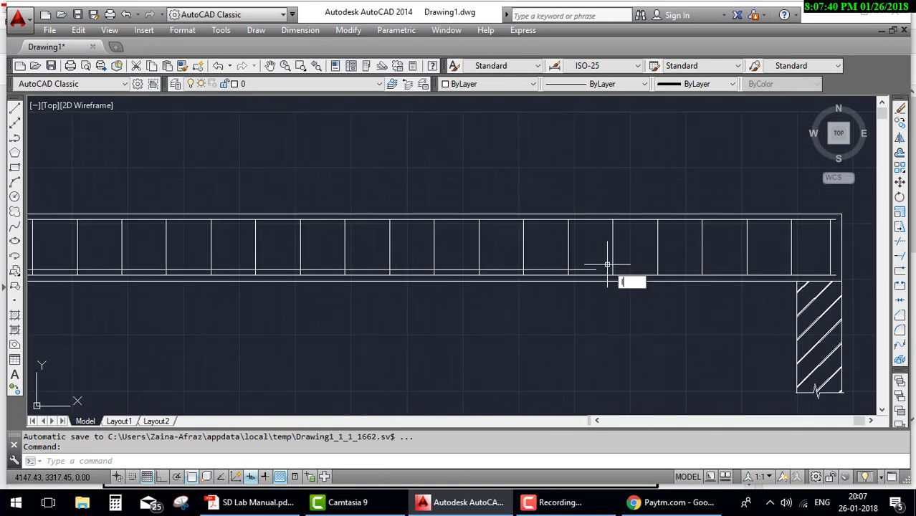
pyautogui.press('Return')
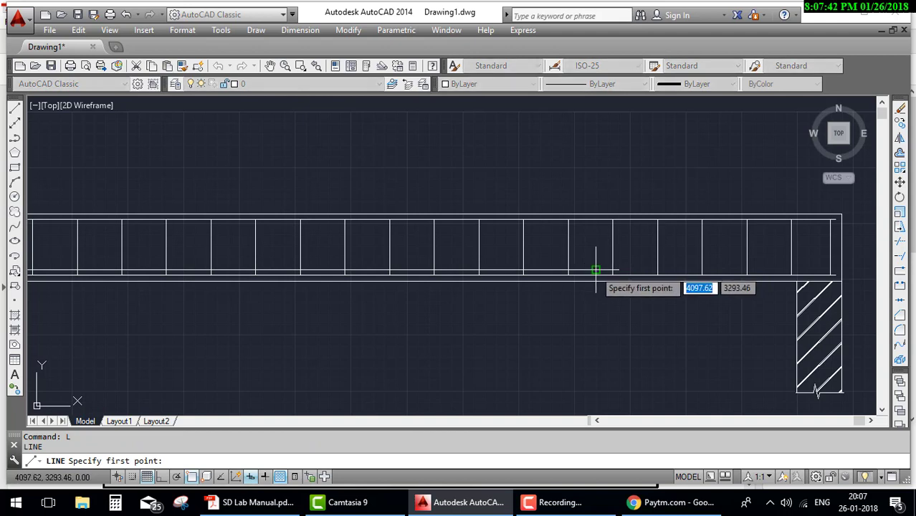
pyautogui.click(596, 271)
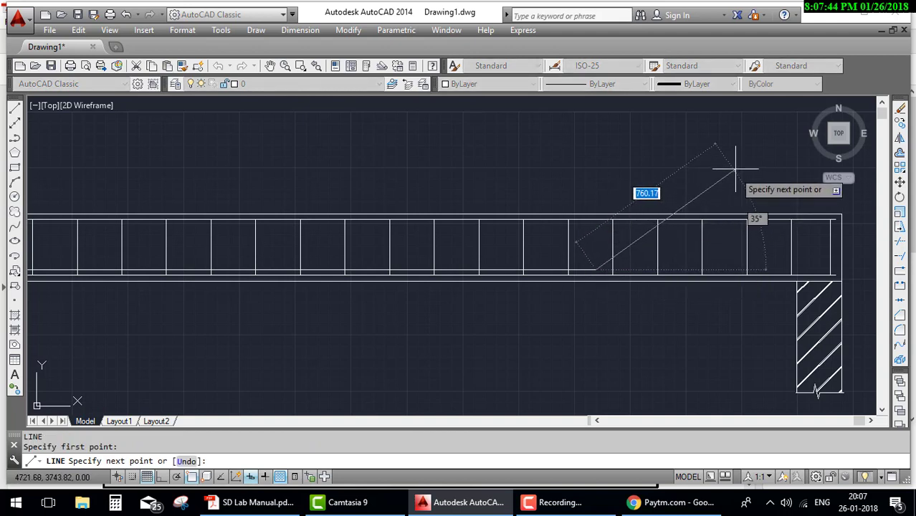
pyautogui.press('Tab')
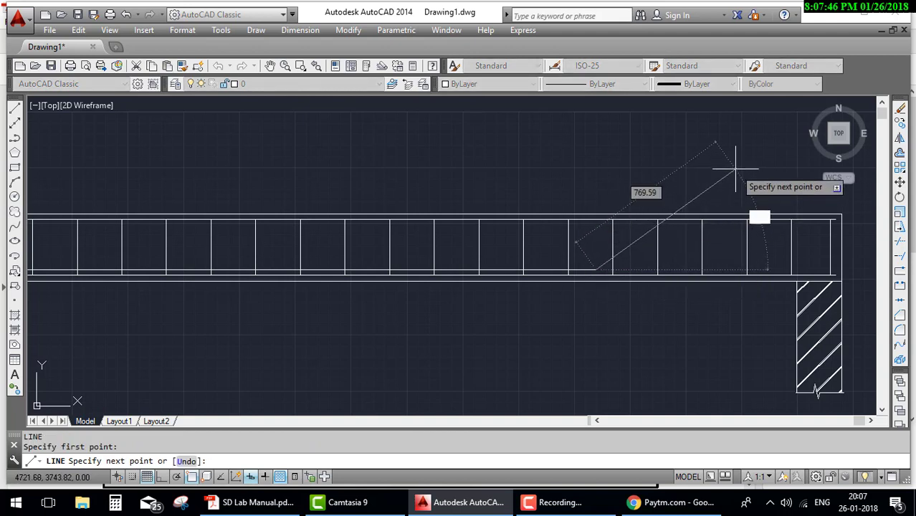
pyautogui.write('45')
pyautogui.press('Return')
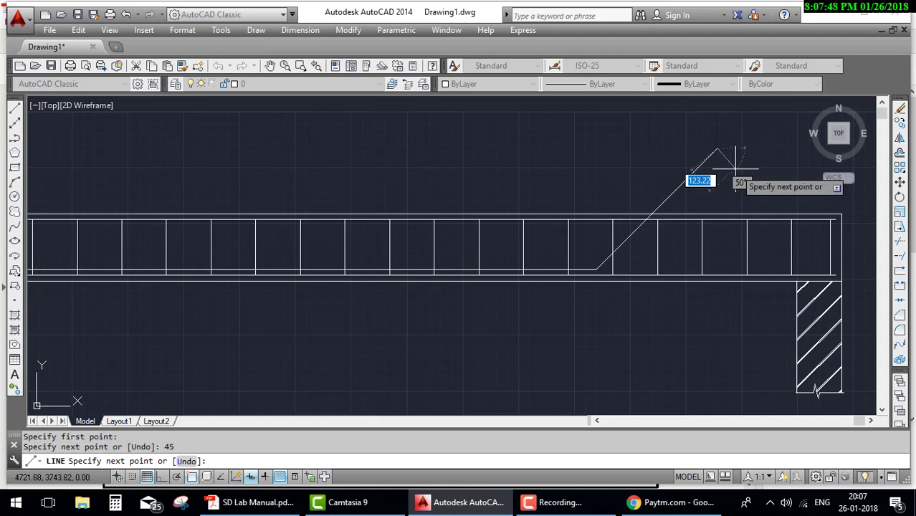
pyautogui.press('Return')
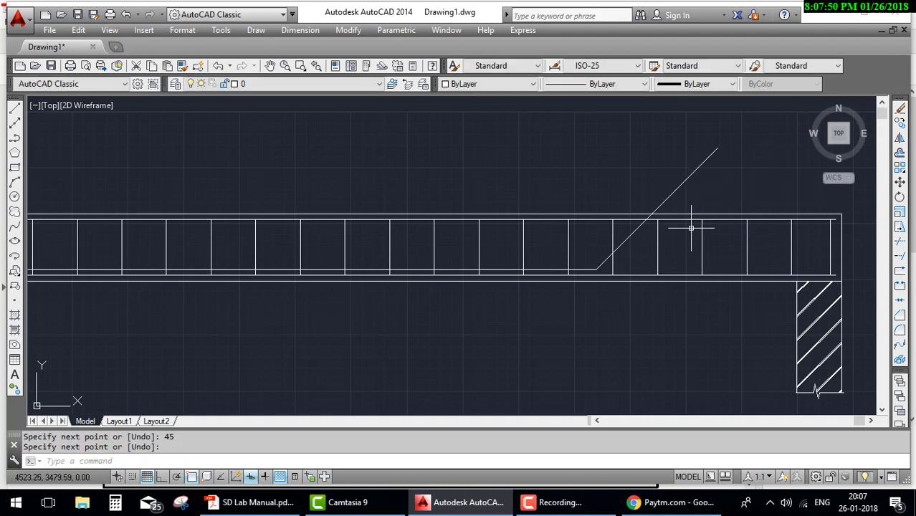
# Trim the right and left diagonals back to the beam's top line
pyautogui.write('TR')
pyautogui.press('Return')
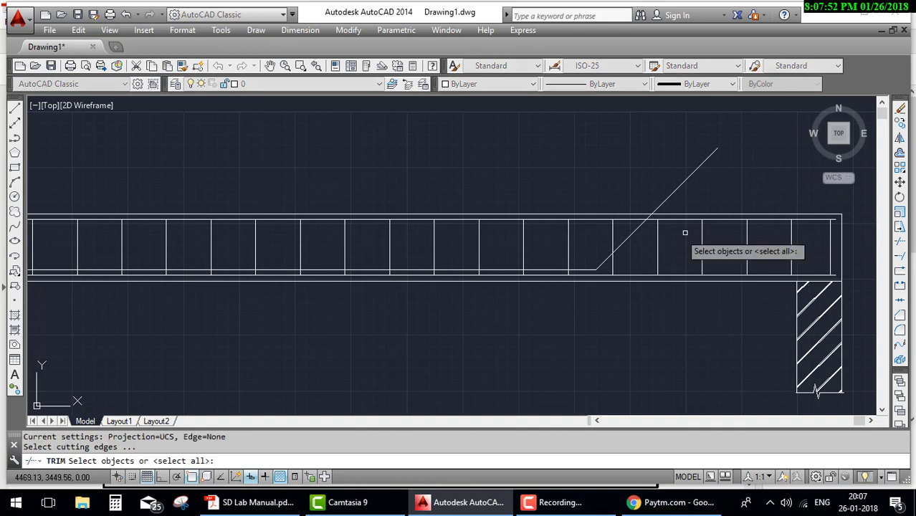
pyautogui.click(676, 220)
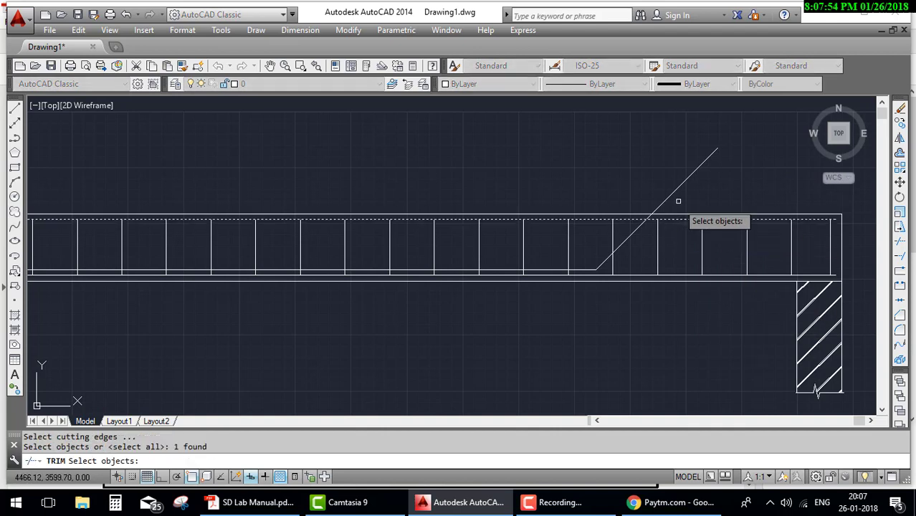
pyautogui.press('Return')
pyautogui.click(678, 187)
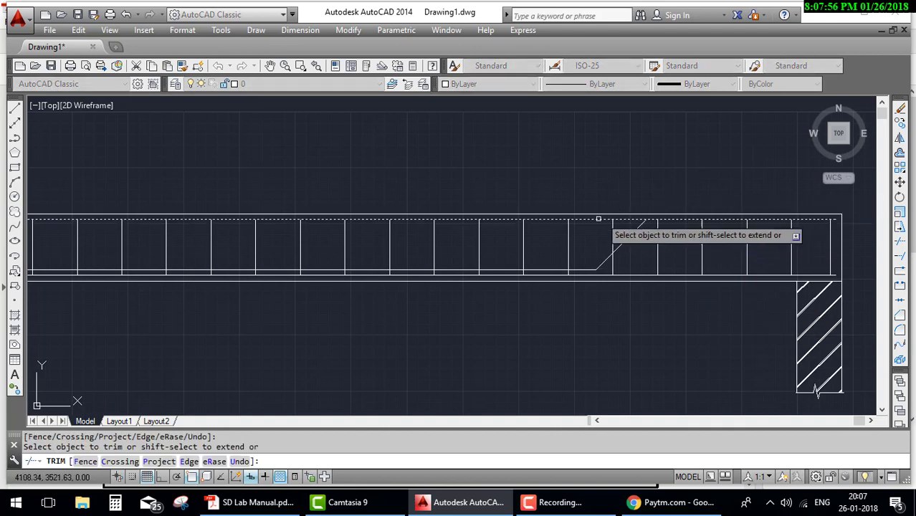
pyautogui.scroll(-2, 601, 221)
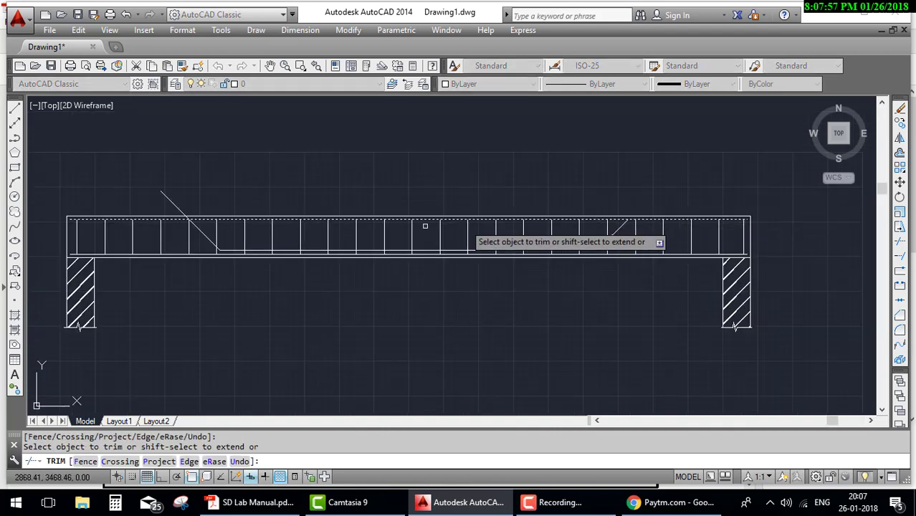
pyautogui.click(172, 200)
pyautogui.press('Escape')
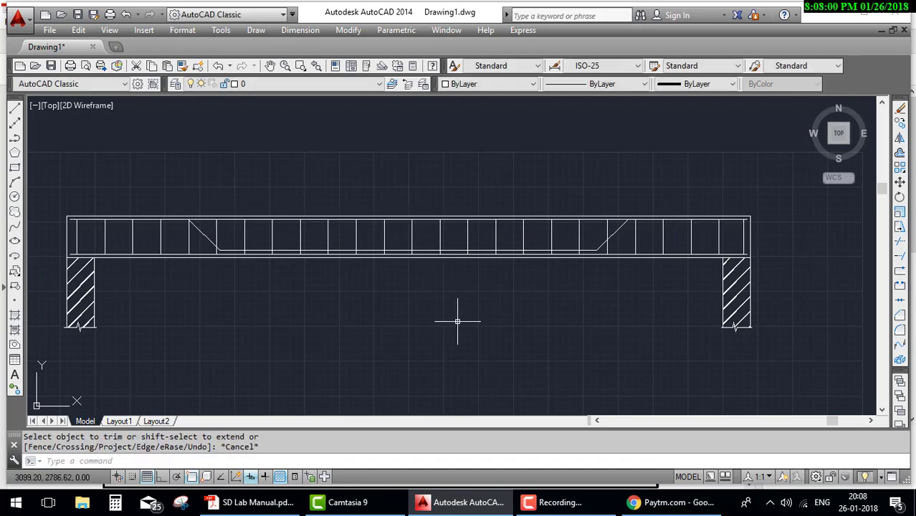
# Centre the whole beam drawing in view and bring up the lab manual PDF
pyautogui.scroll(-2, 505, 321)
pyautogui.scroll(2, 430, 308)
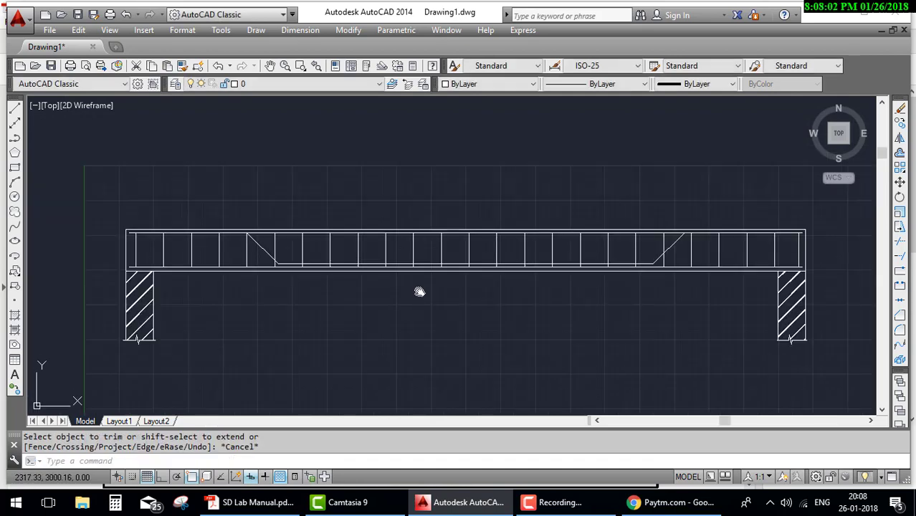
pyautogui.moveTo(419, 292); pyautogui.dragTo(434, 275, button='middle')
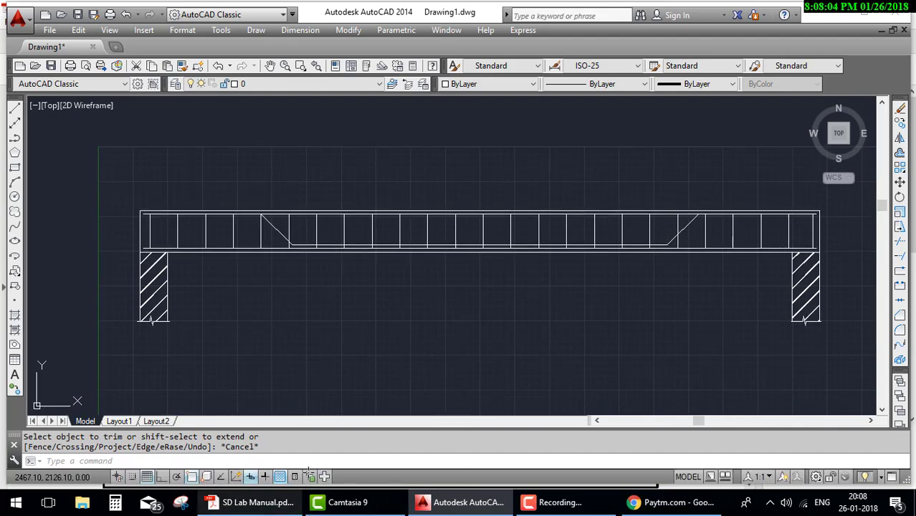
pyautogui.click(247, 502)
# Scroll the manual to the beam cross-sections and loop around both section drawings
pyautogui.scroll(5, 495, 303)
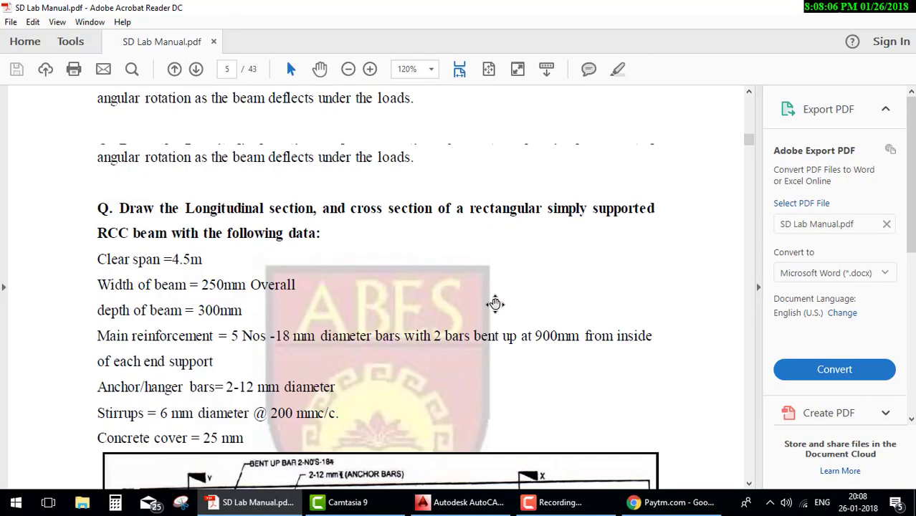
pyautogui.scroll(5, 486, 323)
pyautogui.scroll(5, 487, 323)
pyautogui.scroll(5, 487, 318)
pyautogui.scroll(-5, 487, 321)
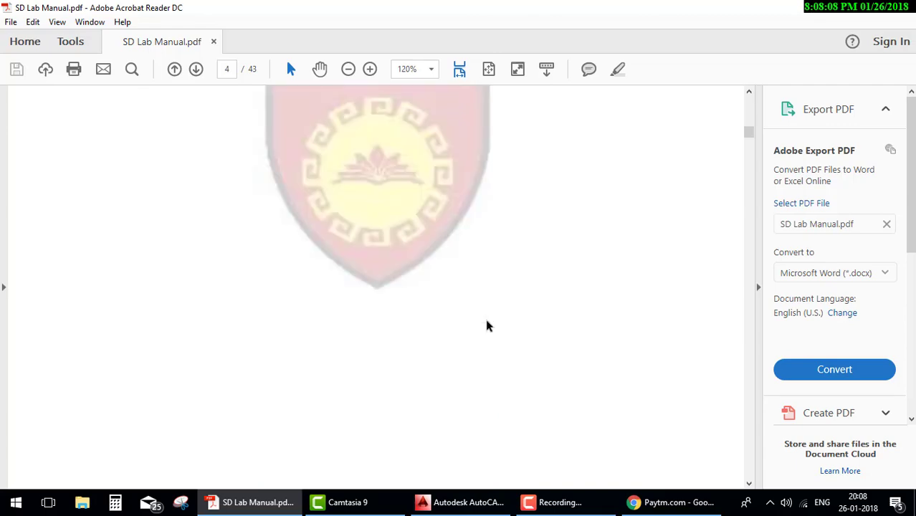
pyautogui.scroll(-5, 486, 325)
pyautogui.scroll(-5, 487, 324)
pyautogui.scroll(-5, 487, 323)
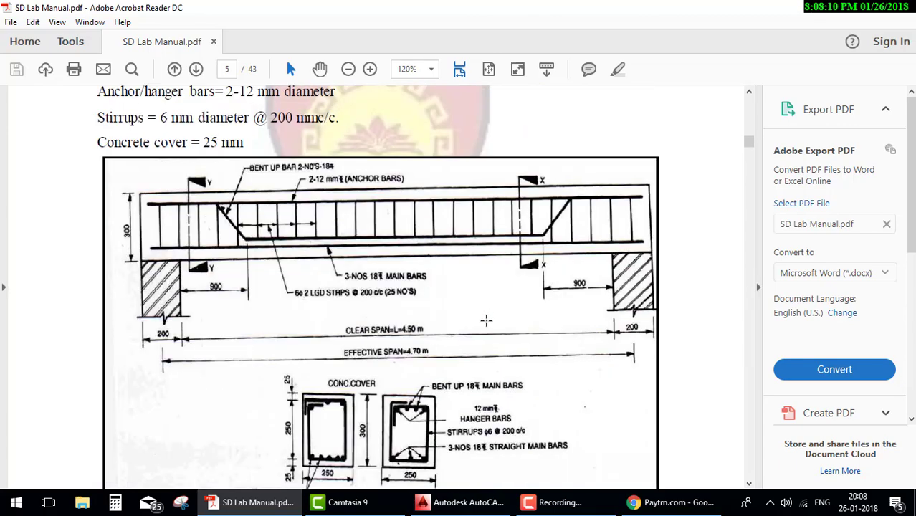
pyautogui.scroll(-1, 487, 322)
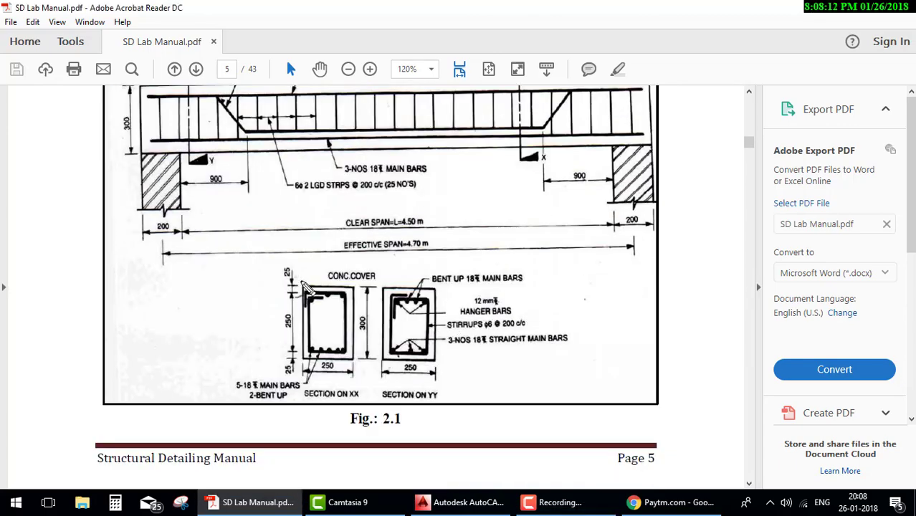
pyautogui.moveTo(205, 259); pyautogui.dragTo(210, 379)
pyautogui.moveTo(215, 412)
pyautogui.mouseDown()
pyautogui.moveTo(430, 426)
pyautogui.moveTo(588, 416)
pyautogui.moveTo(532, 259)
pyautogui.moveTo(208, 272)
pyautogui.mouseUp()
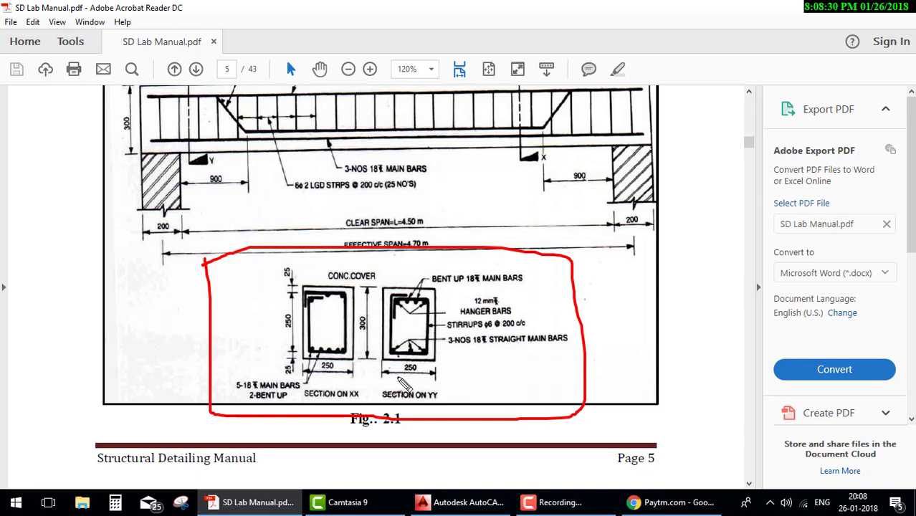
# Circle the 250 width and 300 depth, clear the markup, and return to AutoCAD
pyautogui.moveTo(423, 365); pyautogui.dragTo(426, 372)
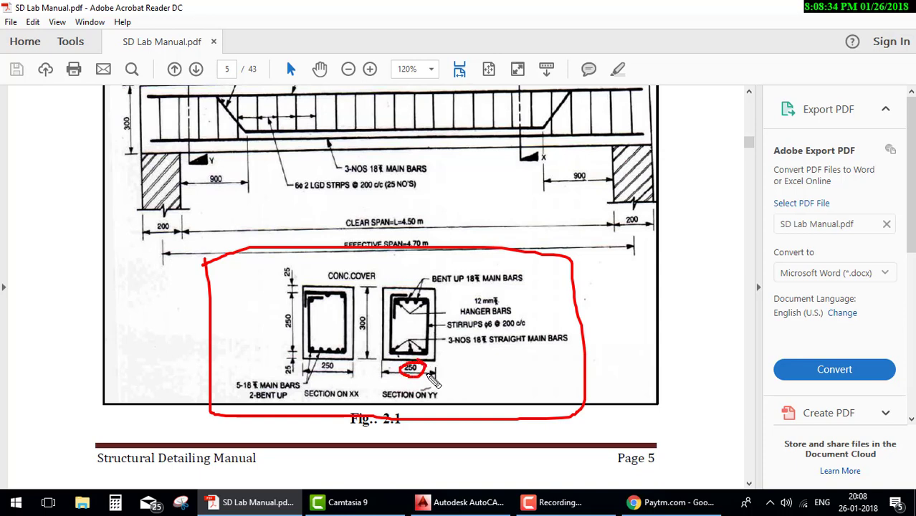
pyautogui.moveTo(432, 376); pyautogui.dragTo(490, 355)
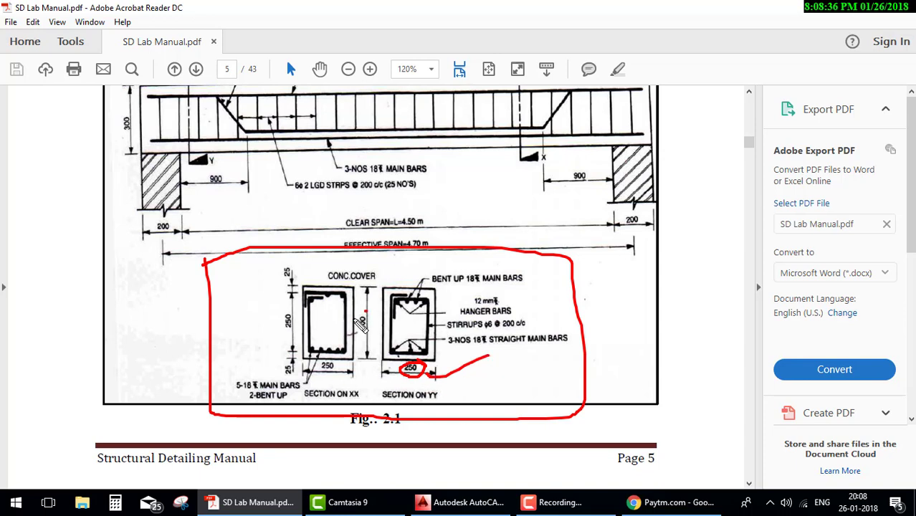
pyautogui.moveTo(360, 324); pyautogui.dragTo(374, 319)
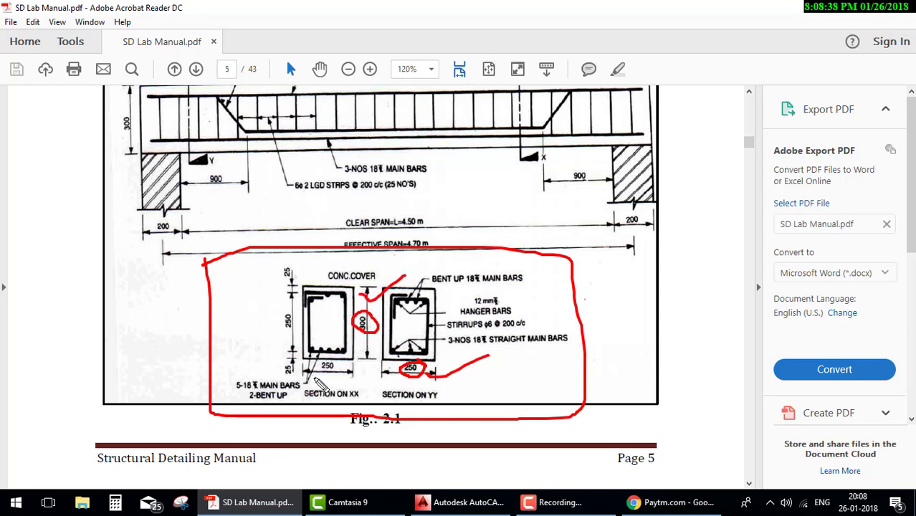
pyautogui.press('Escape')
pyautogui.click(459, 502)
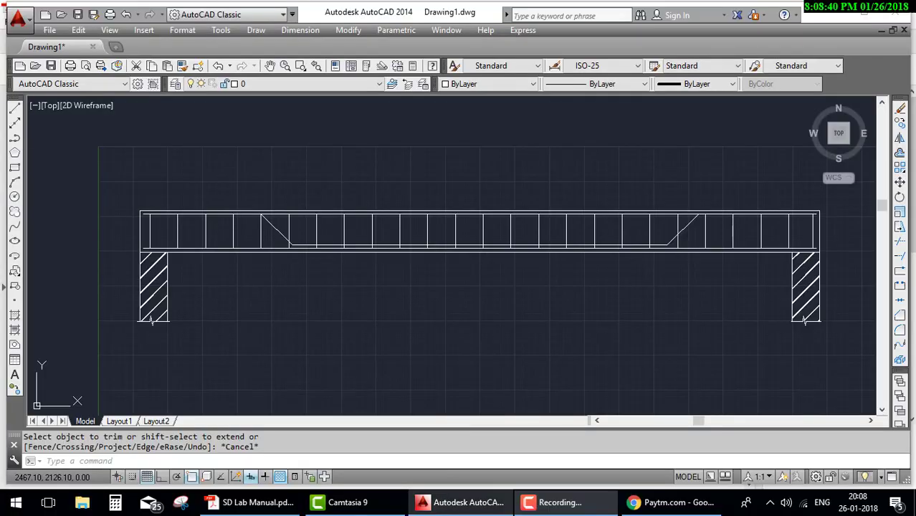
# Draw a closed 250 × 300 line rectangle below the beam with Ortho on
pyautogui.write('l')
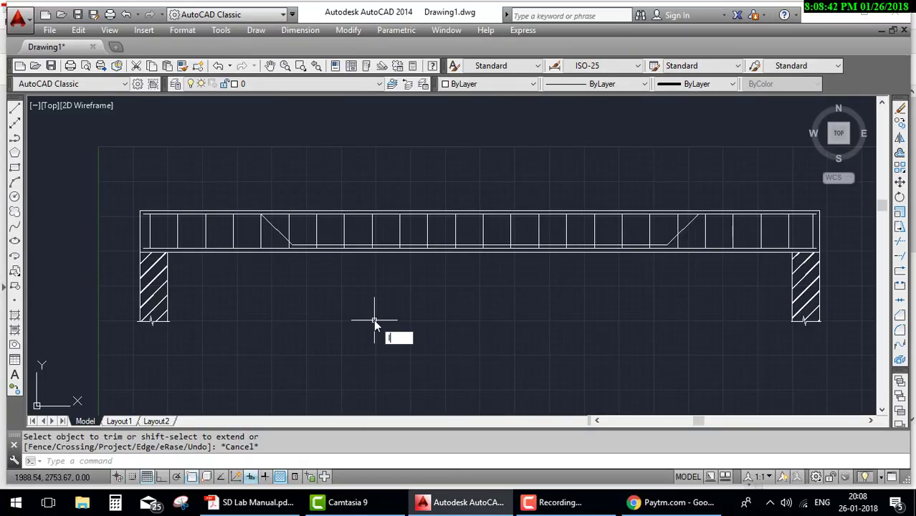
pyautogui.press('Return')
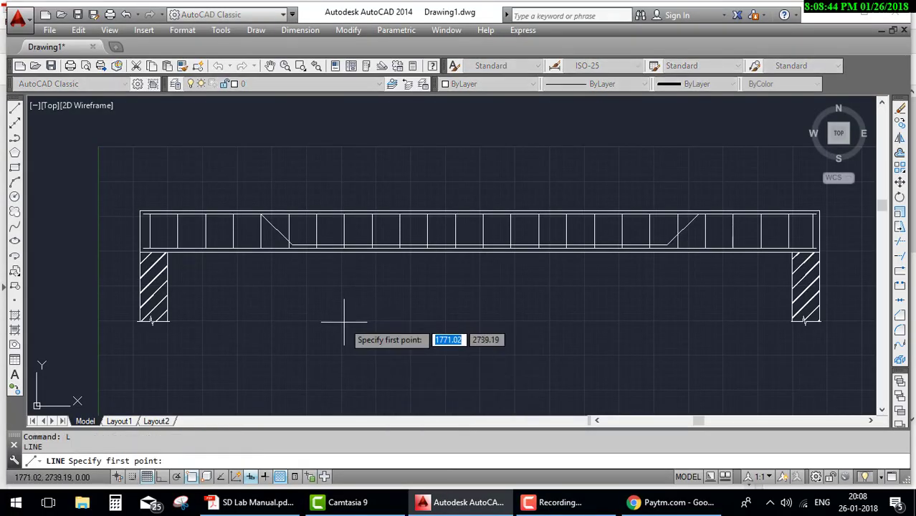
pyautogui.click(341, 342)
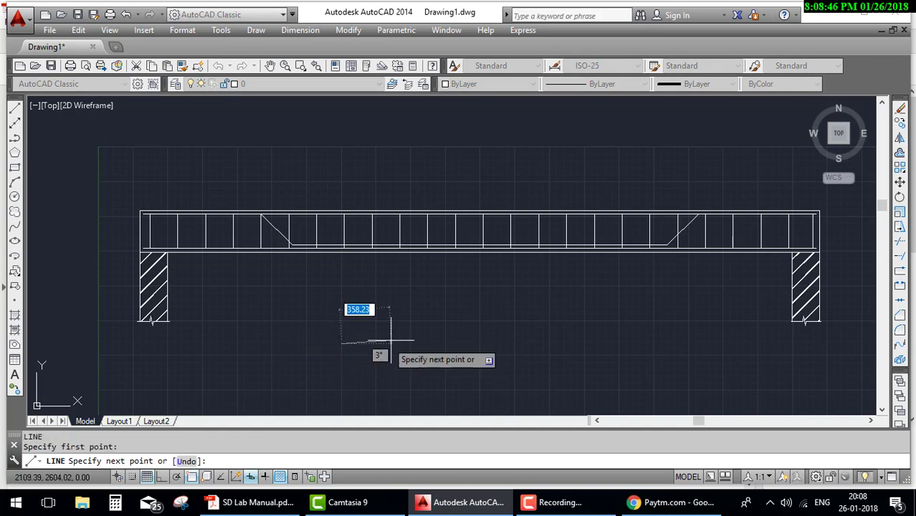
pyautogui.press('F8')
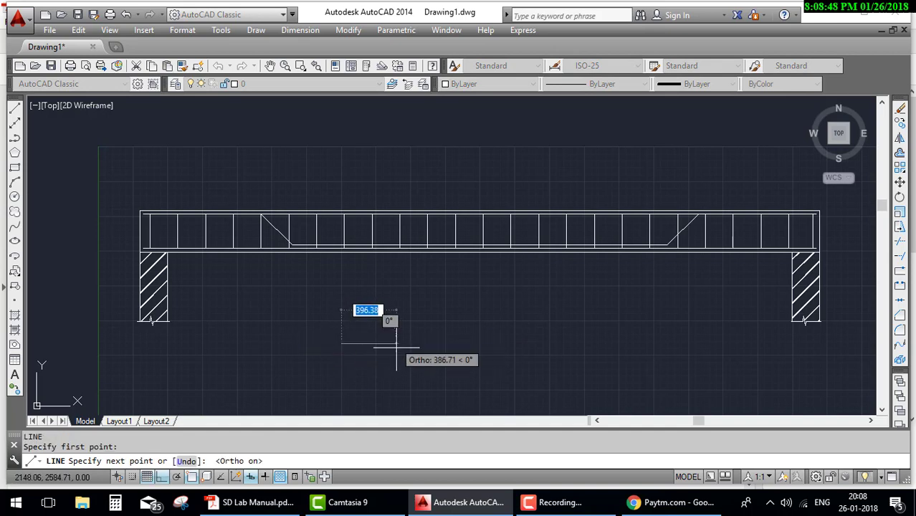
pyautogui.write('250')
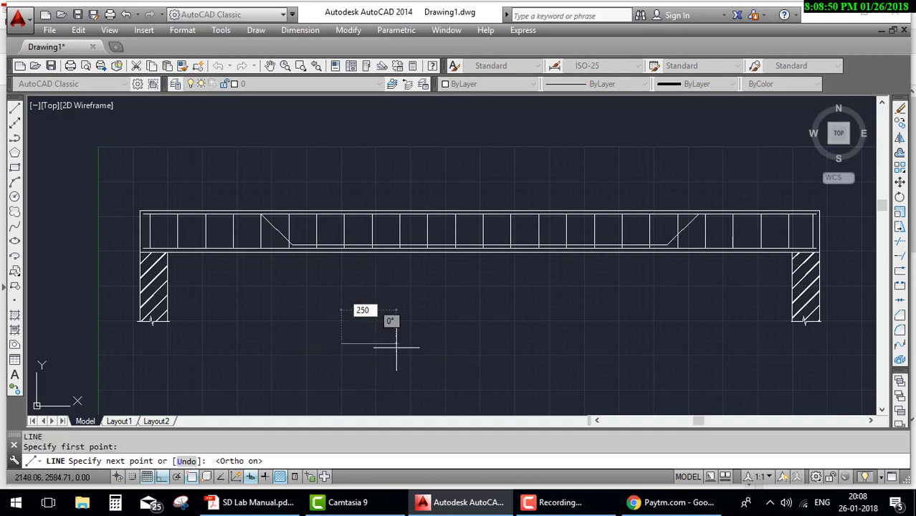
pyautogui.press('Return')
pyautogui.scroll(-4, 398, 347)
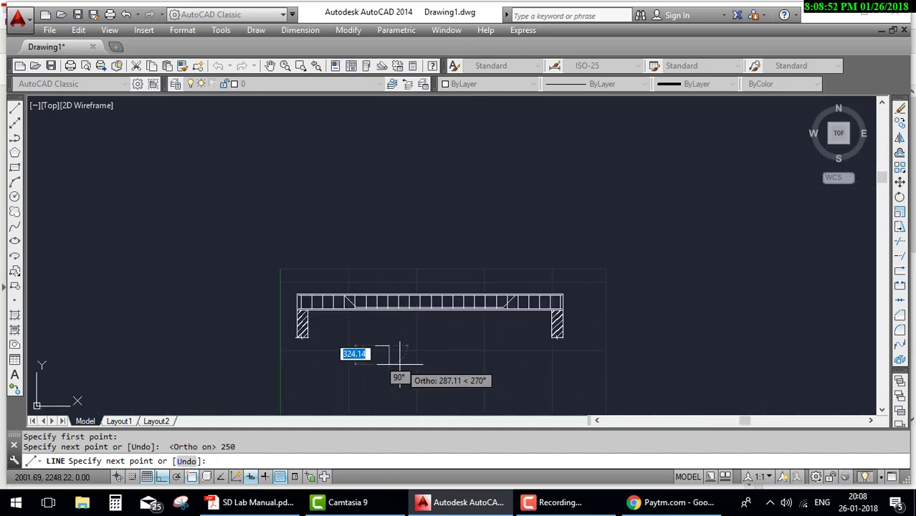
pyautogui.write('300')
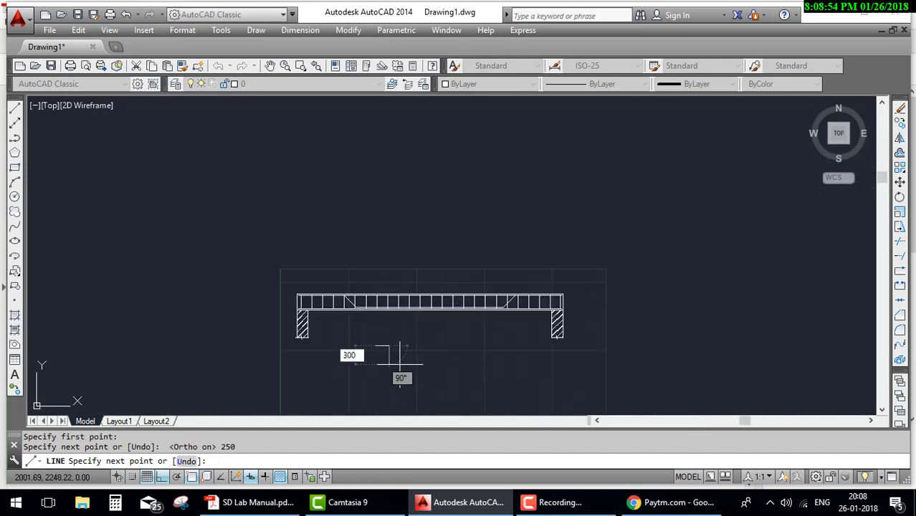
pyautogui.press('Return')
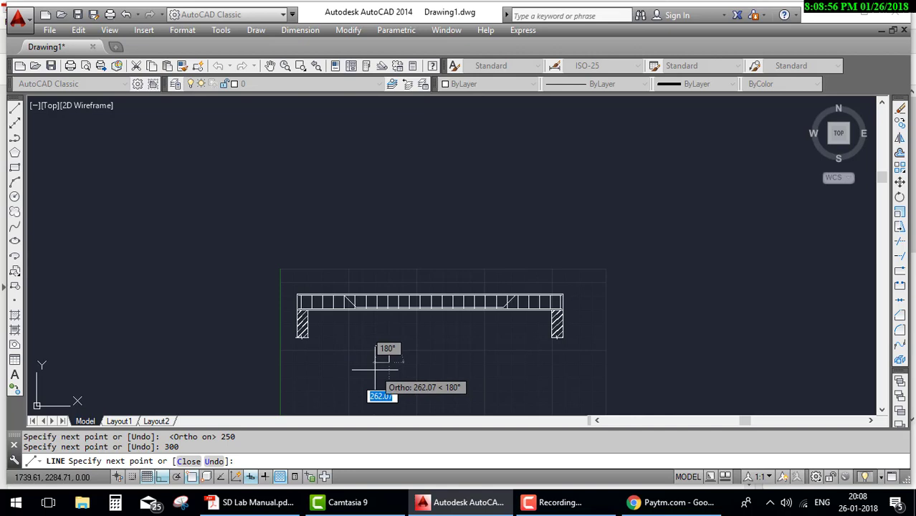
pyautogui.write('250')
pyautogui.press('Return')
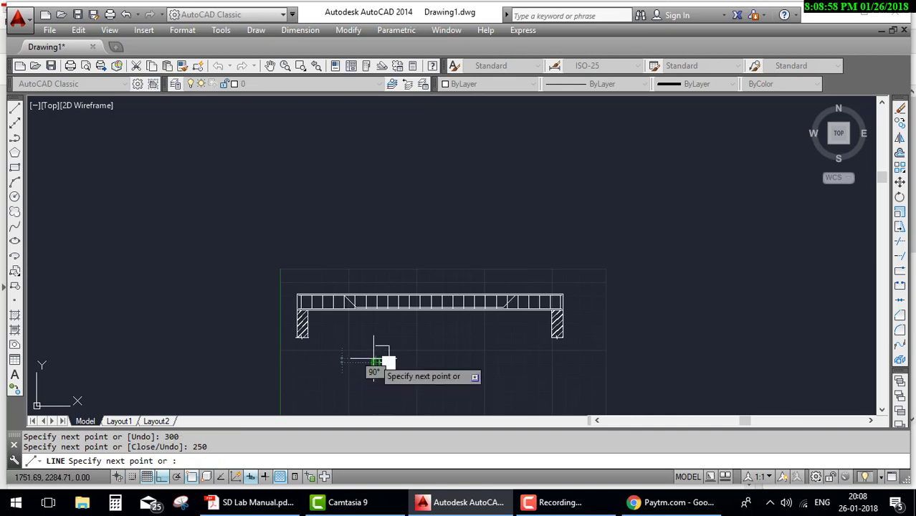
pyautogui.write('c')
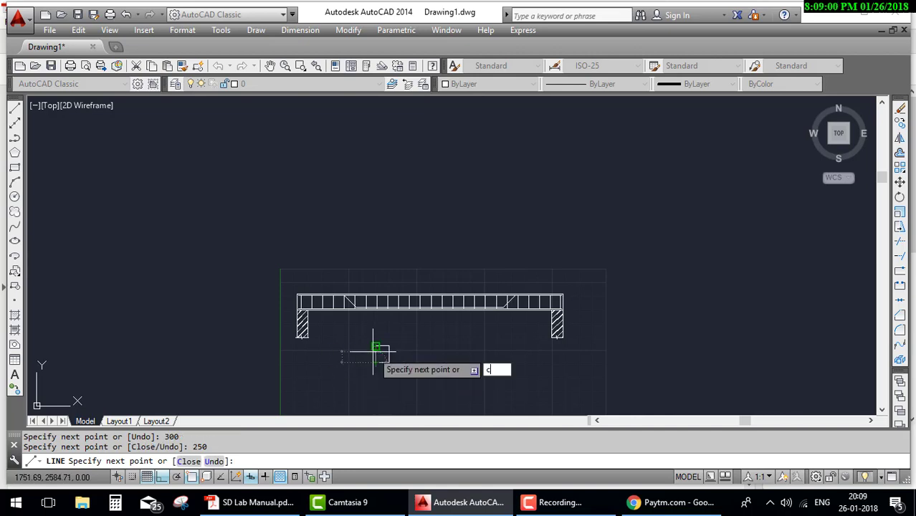
pyautogui.press('Return')
pyautogui.scroll(4, 376, 360)
pyautogui.scroll(4, 379, 358)
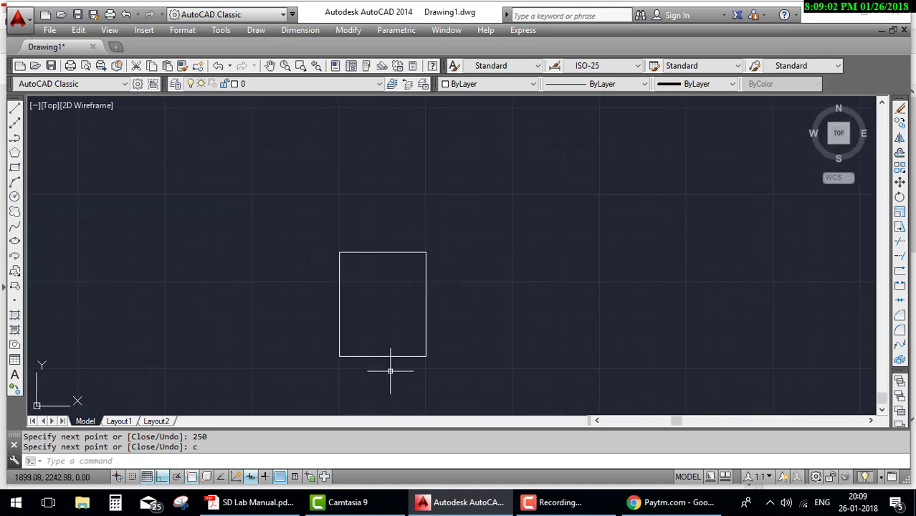
pyautogui.press('Escape')
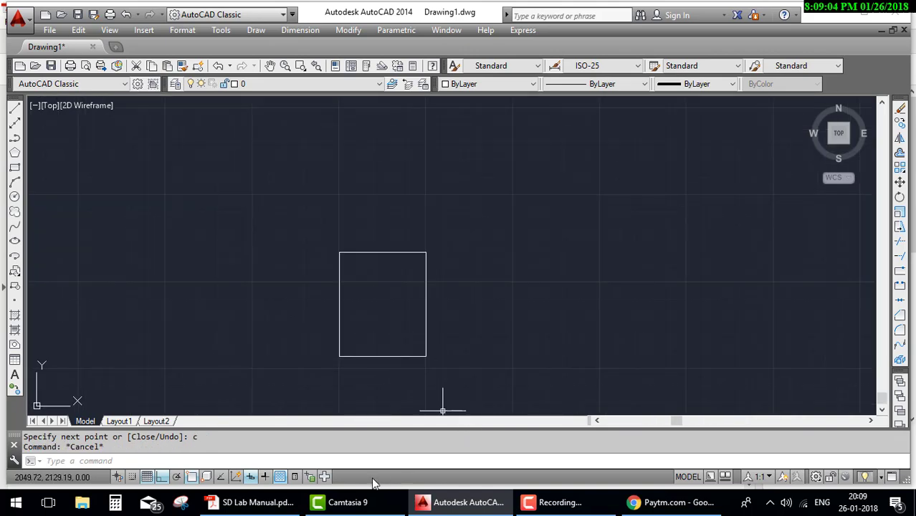
# Circle Section XX's bottom and top bars in the manual, then return to AutoCAD
pyautogui.click(283, 507)
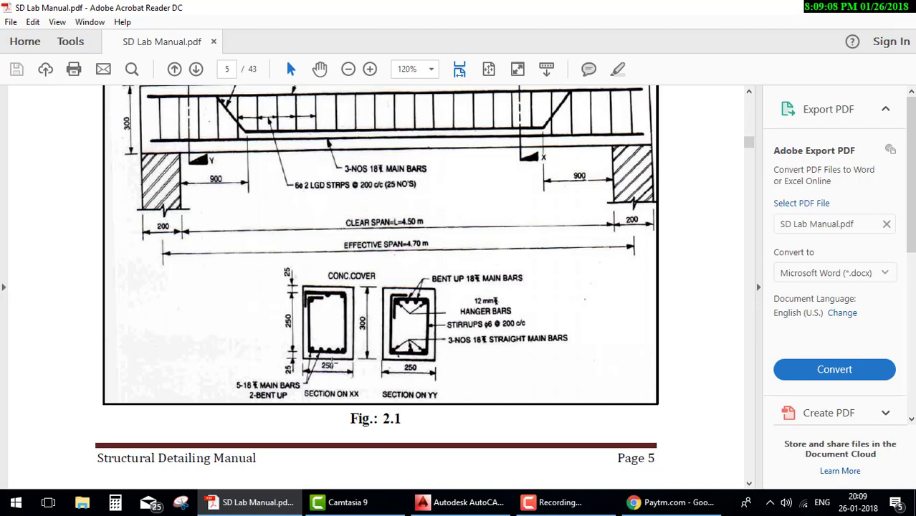
pyautogui.click(333, 366)
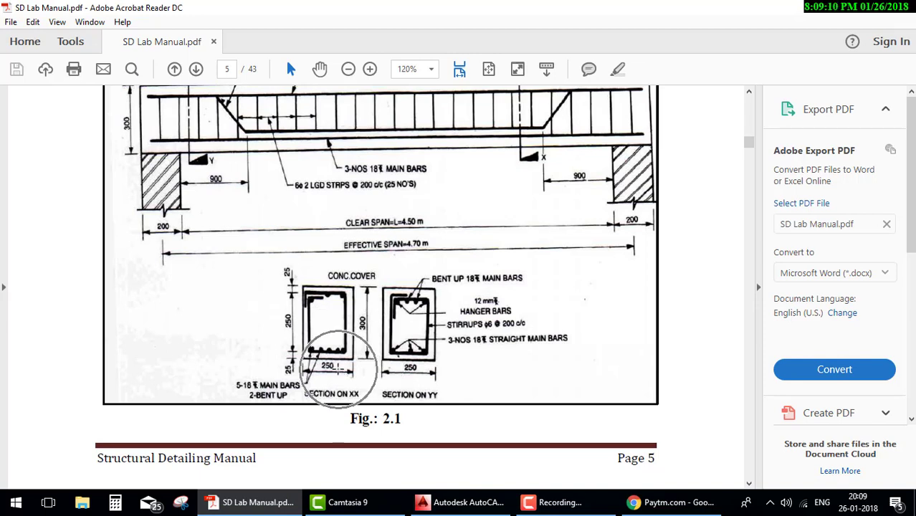
pyautogui.moveTo(320, 349); pyautogui.dragTo(328, 351)
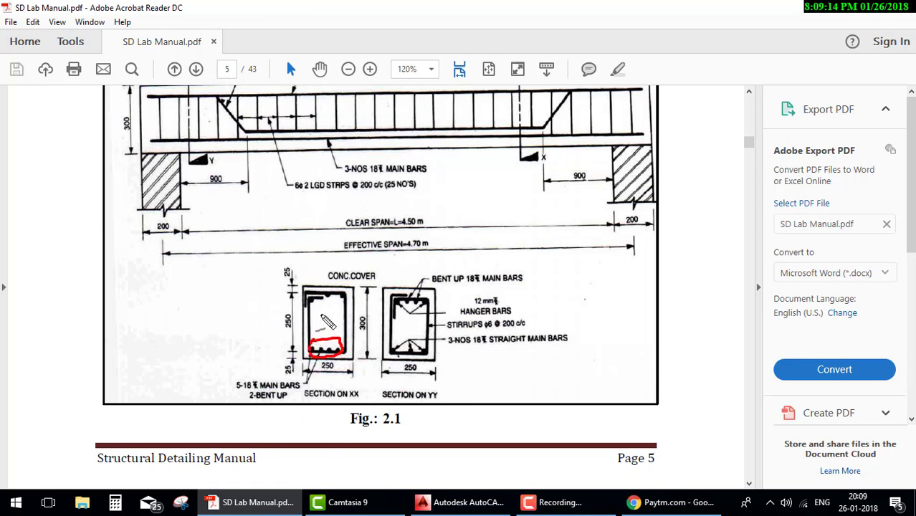
pyautogui.moveTo(350, 298); pyautogui.dragTo(354, 318)
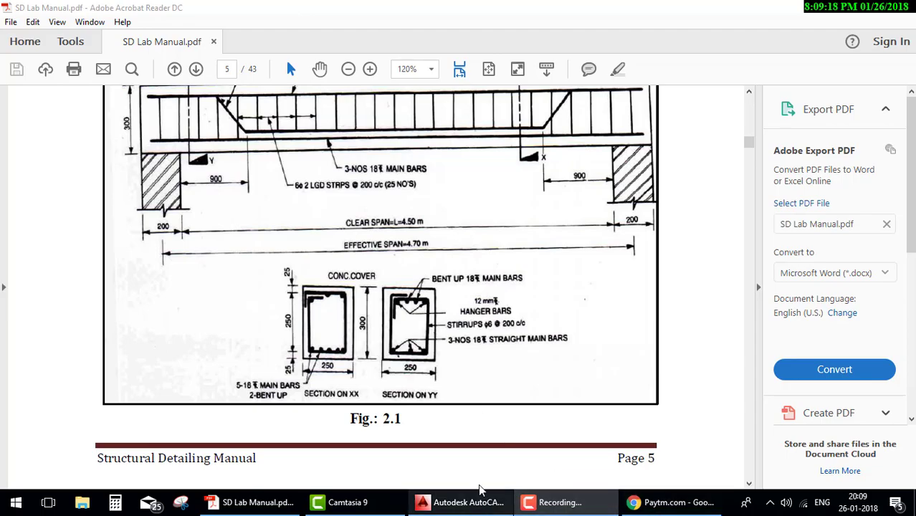
pyautogui.click(473, 502)
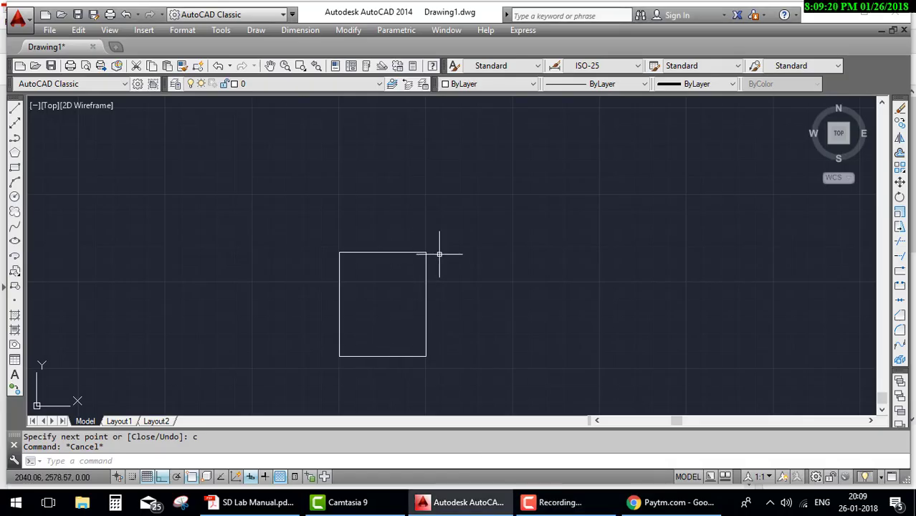
# Draw a radius-16 bar circle to the right of the rectangle
pyautogui.write('c')
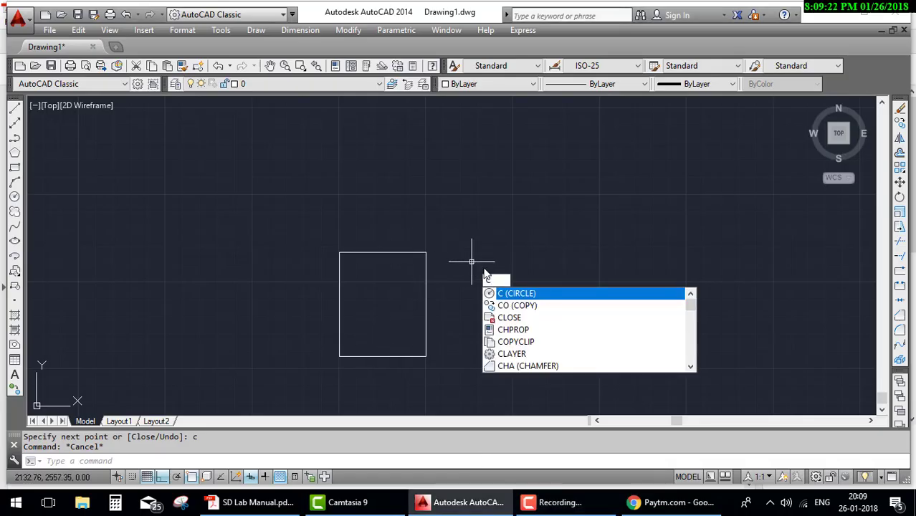
pyautogui.press('Return')
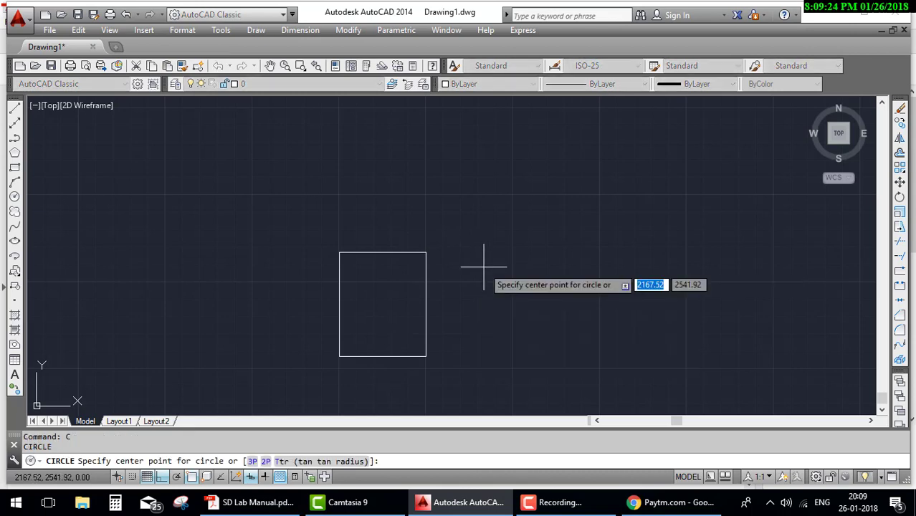
pyautogui.click(484, 267)
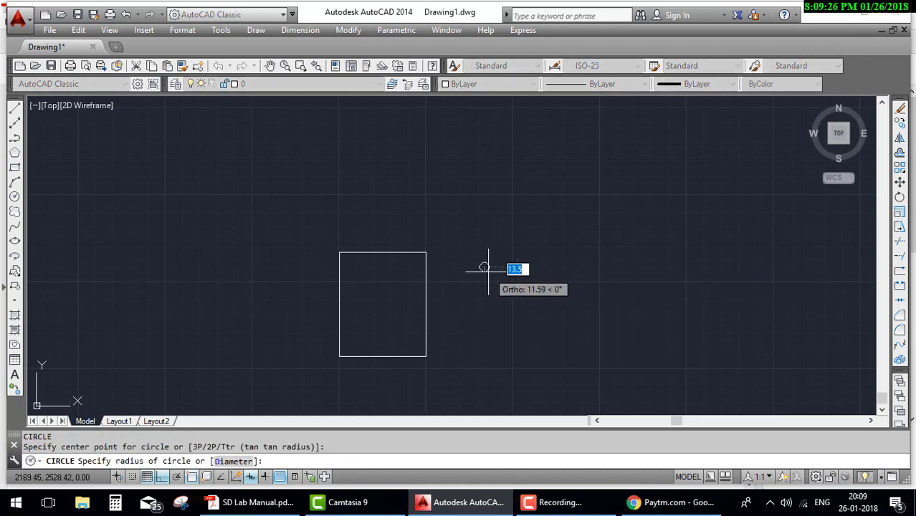
pyautogui.write('16')
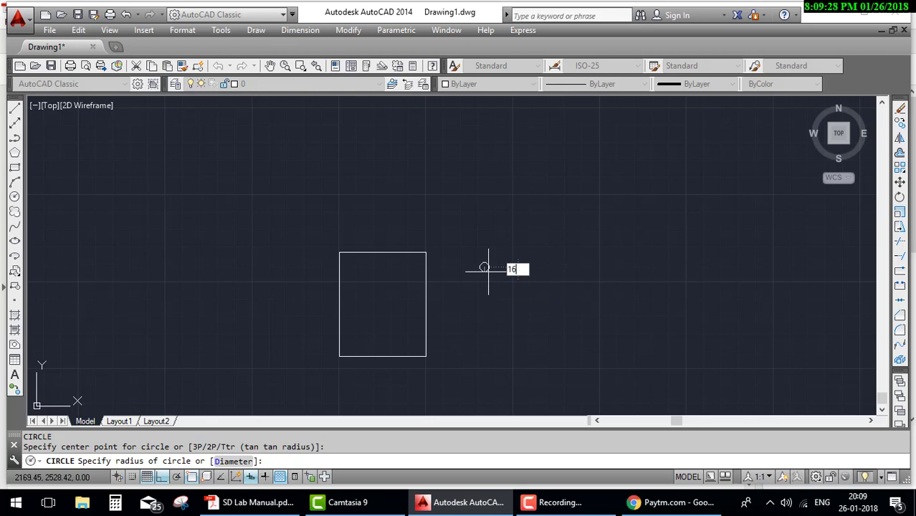
pyautogui.press('Return')
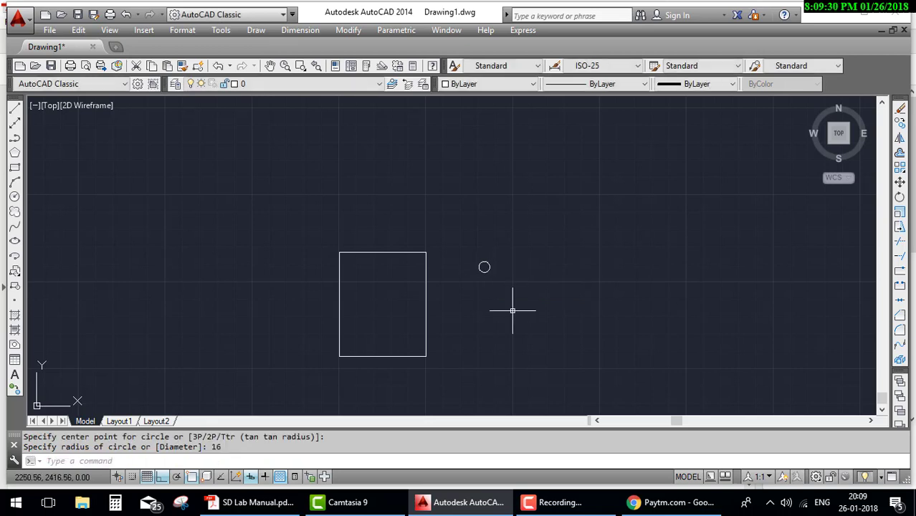
# Copy the bar circle to four positions along the rectangle's bottom
pyautogui.write('CO')
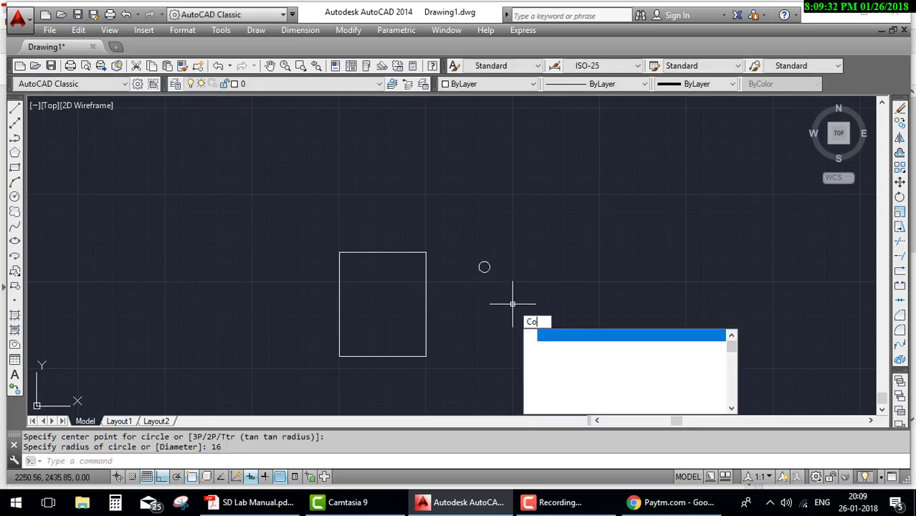
pyautogui.press('Return')
pyautogui.click(494, 272)
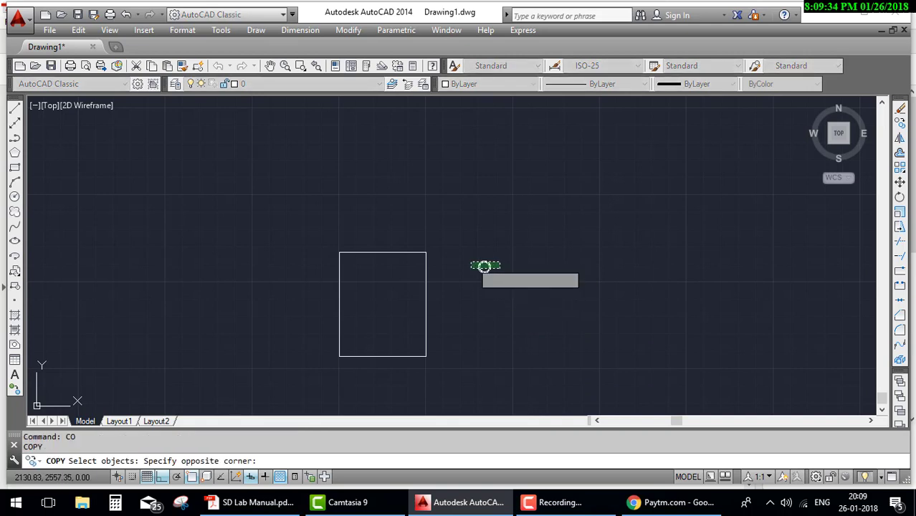
pyautogui.click(473, 258)
pyautogui.press('Return')
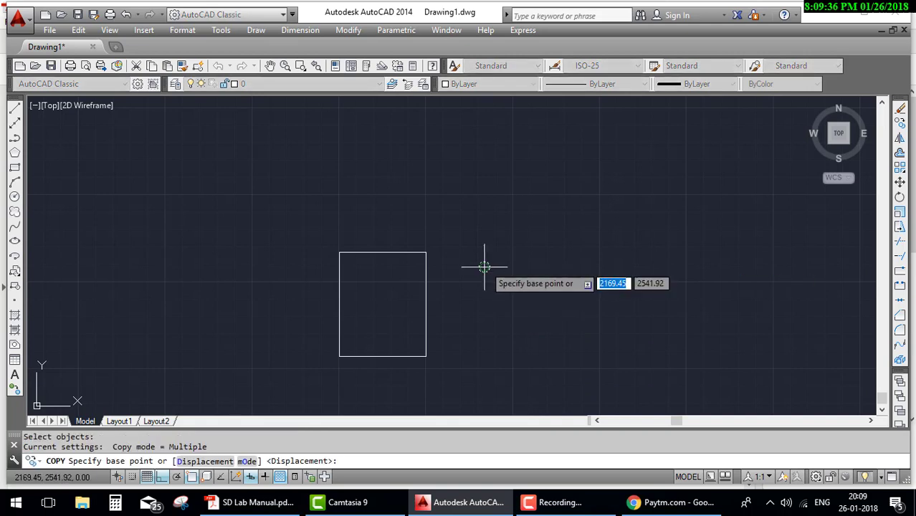
pyautogui.click(484, 267)
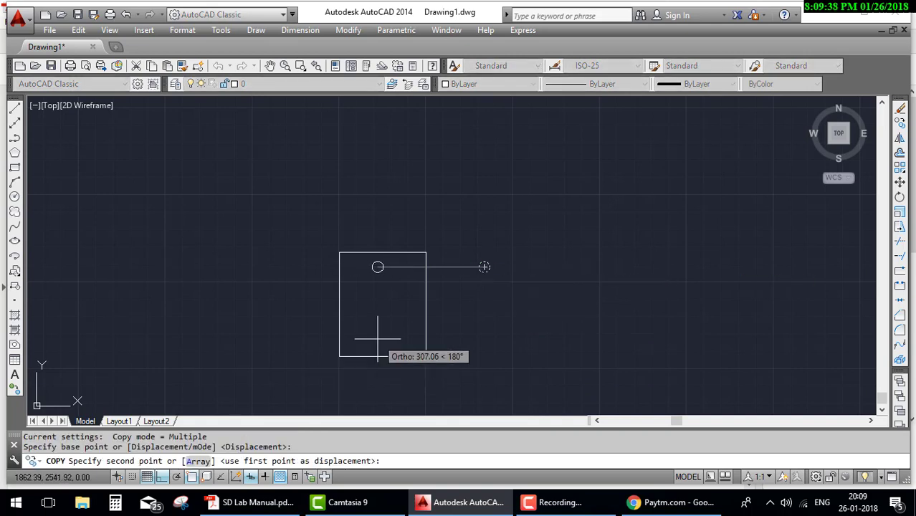
pyautogui.press('F8')
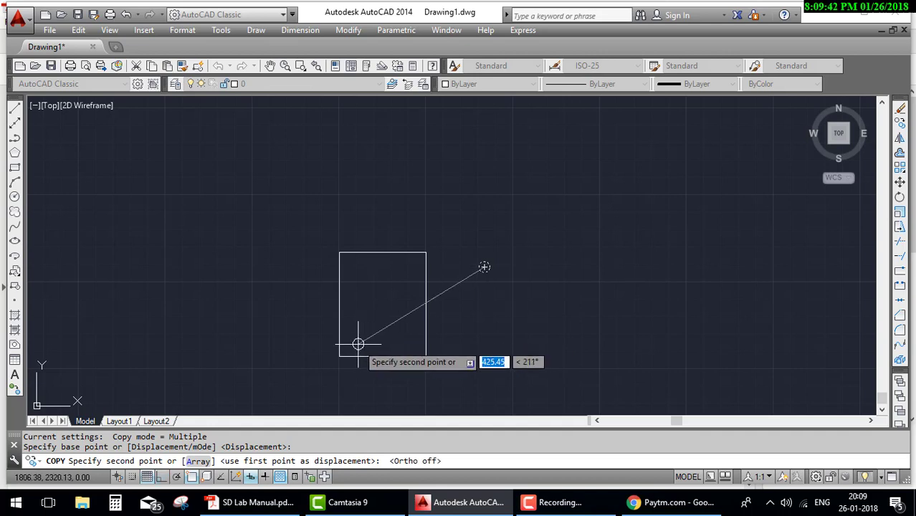
pyautogui.click(358, 345)
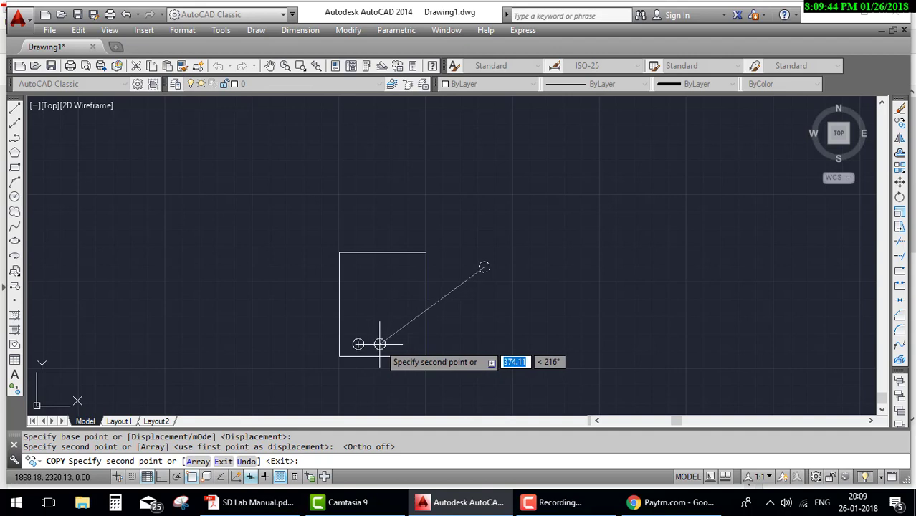
pyautogui.click(379, 344)
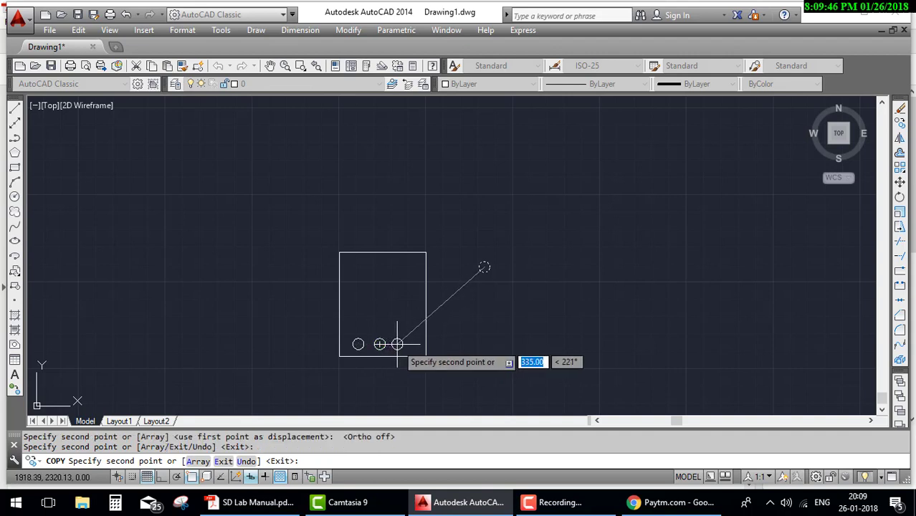
pyautogui.click(398, 344)
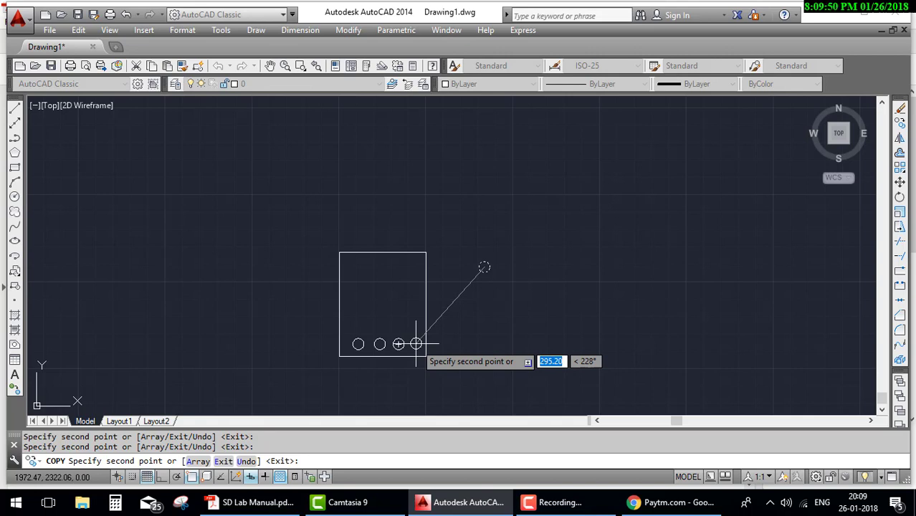
pyautogui.click(416, 344)
pyautogui.press('Escape')
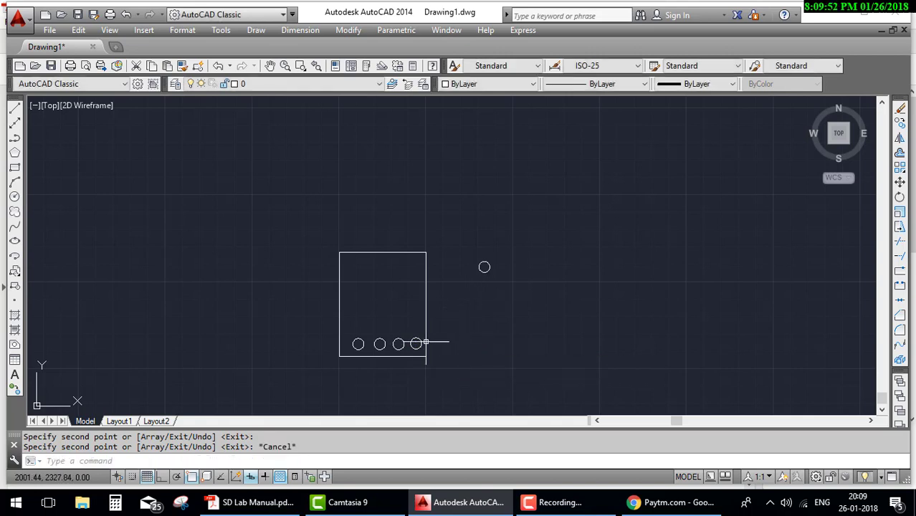
# Move the four bottom bar circles slightly to reposition the row
pyautogui.click(358, 344)
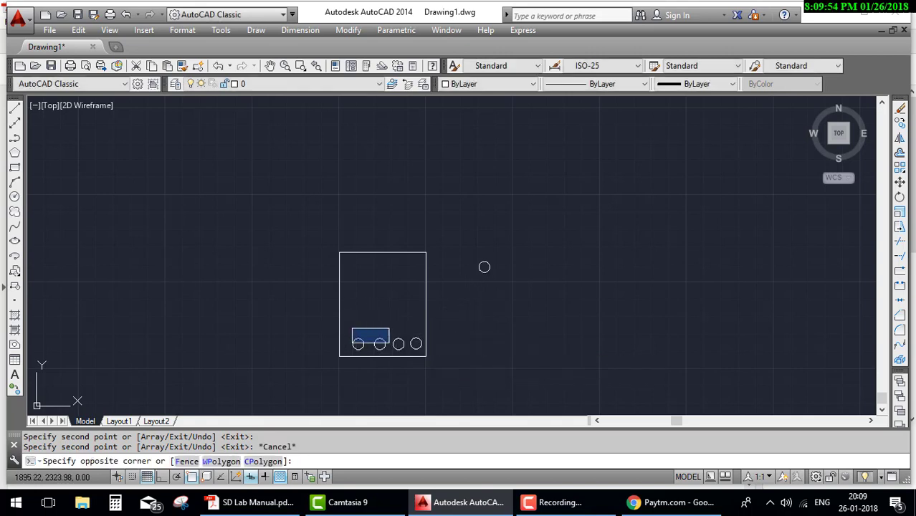
pyautogui.click(421, 330)
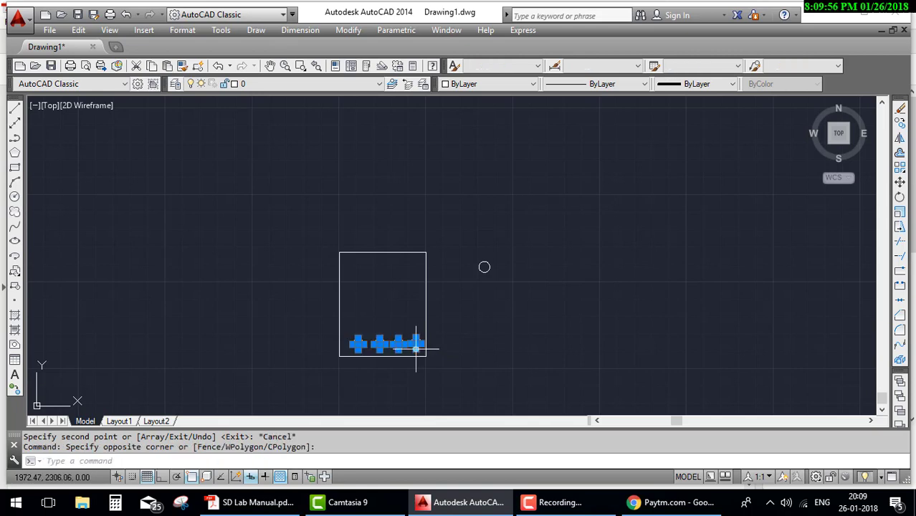
pyautogui.write('m')
pyautogui.press('Return')
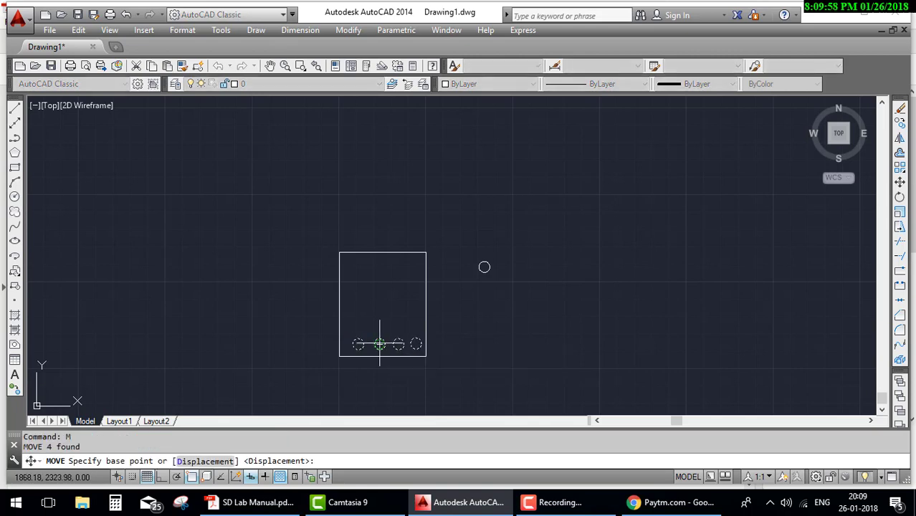
pyautogui.click(380, 344)
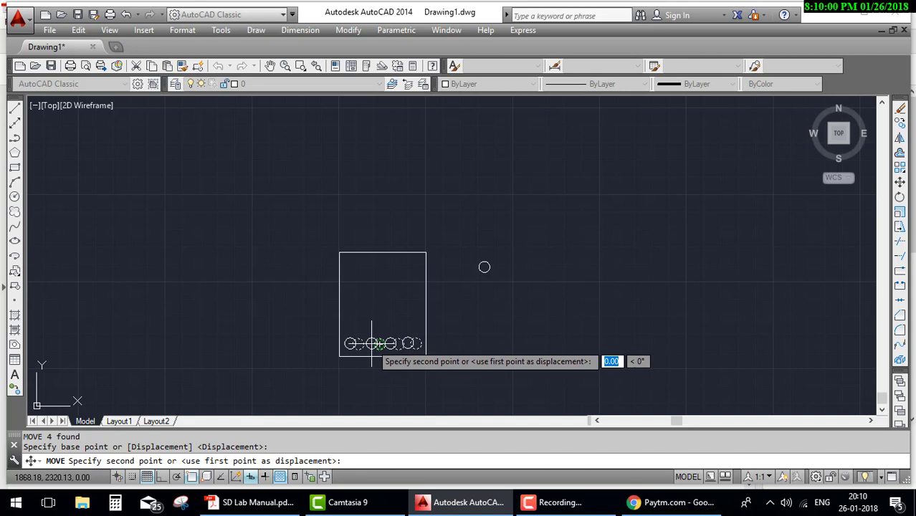
pyautogui.click(379, 343)
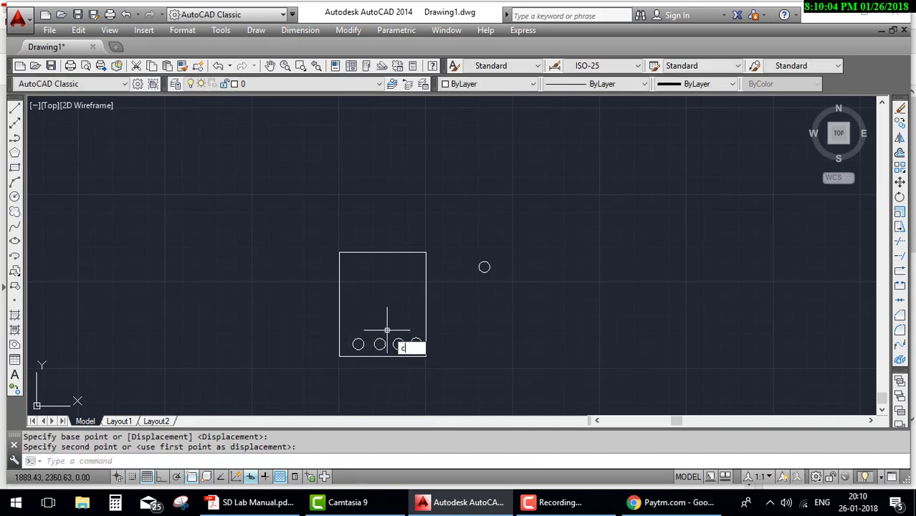
# Copy the four bottom bars straight up to form the top row
pyautogui.write('o')
pyautogui.press('Return')
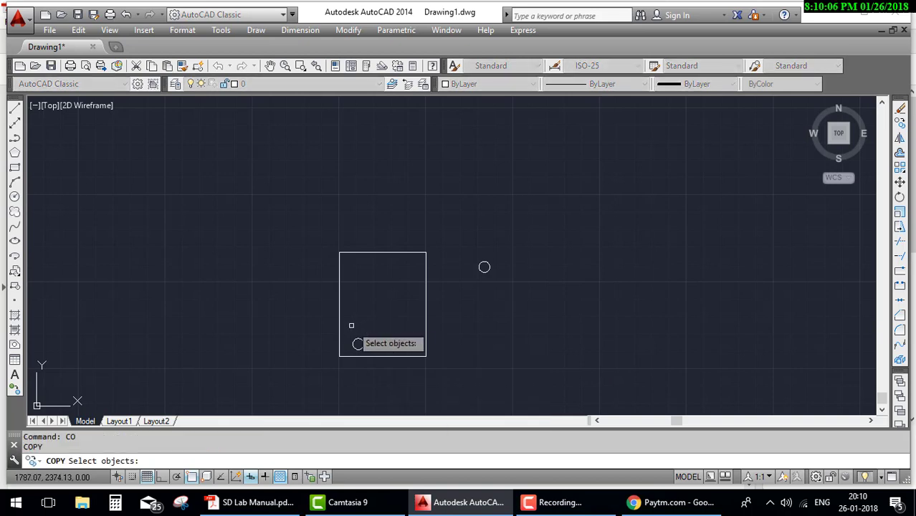
pyautogui.click(348, 327)
pyautogui.click(427, 349)
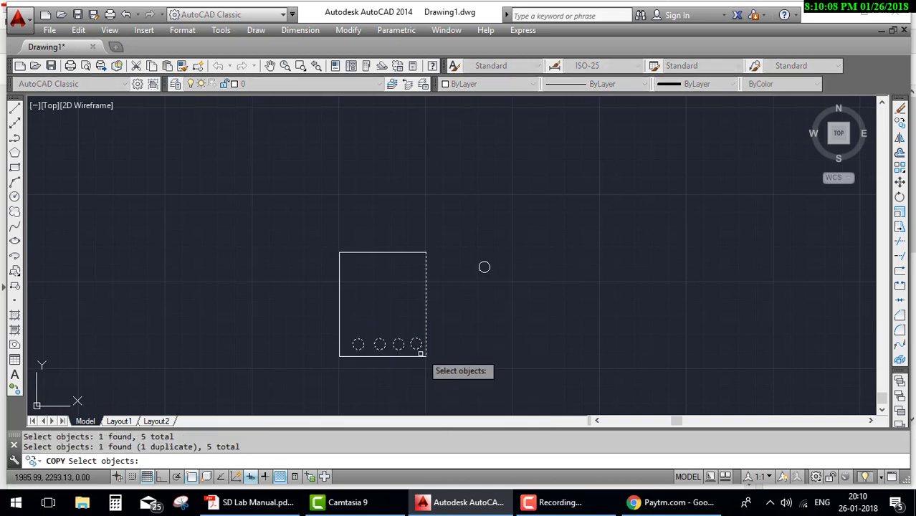
pyautogui.press('Escape')
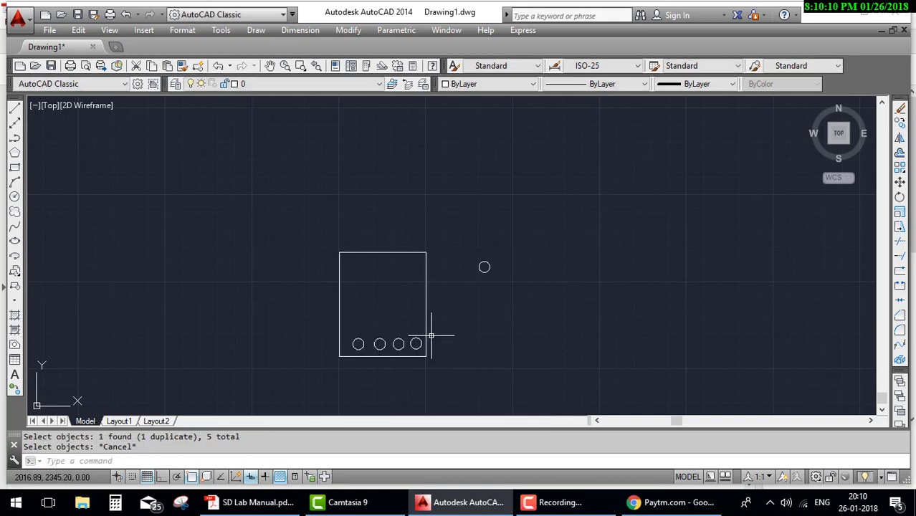
pyautogui.press('Return')
pyautogui.click(354, 330)
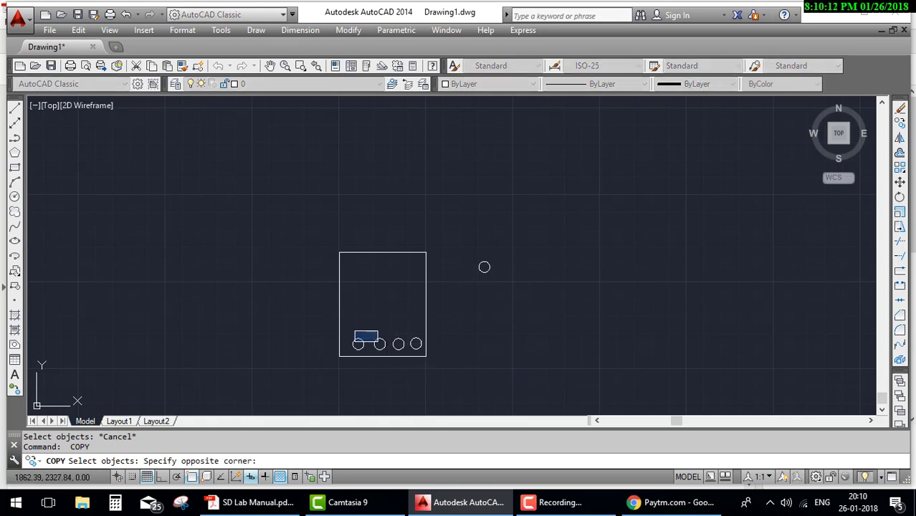
pyautogui.click(418, 351)
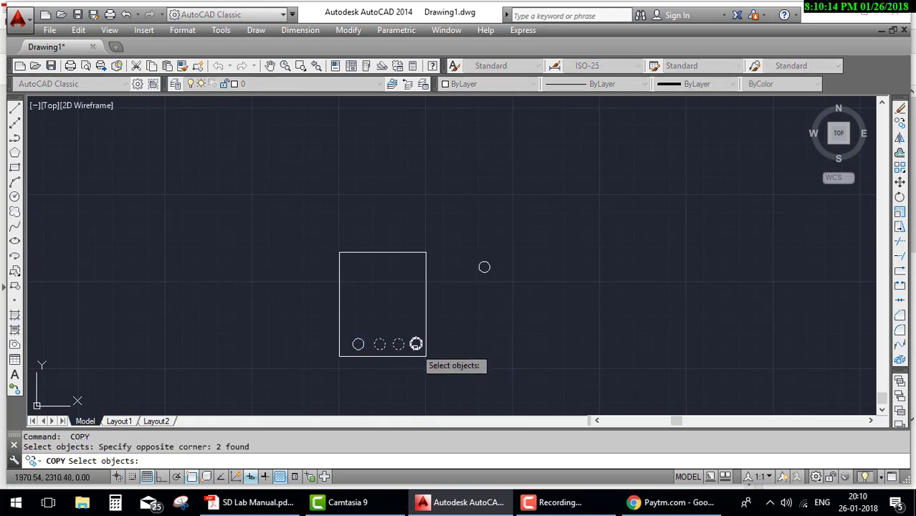
pyautogui.click(416, 344)
pyautogui.click(359, 344)
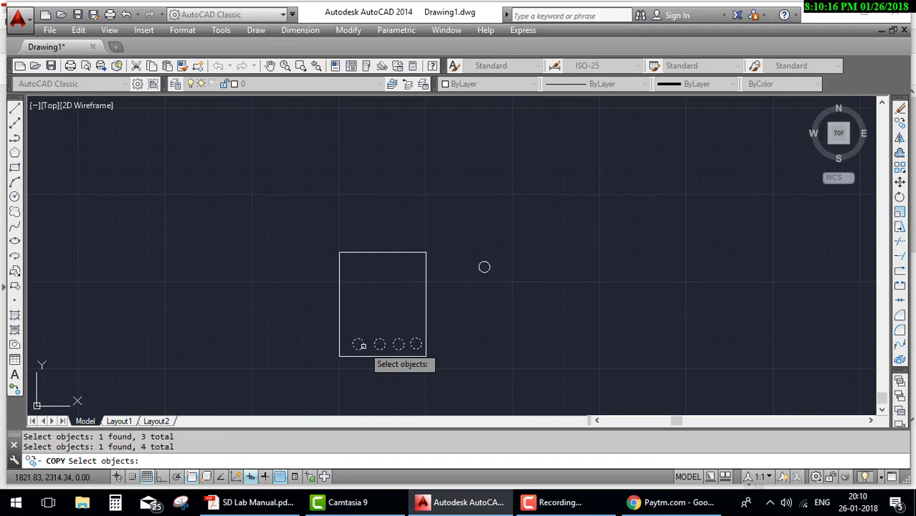
pyautogui.press('Return')
pyautogui.click(358, 344)
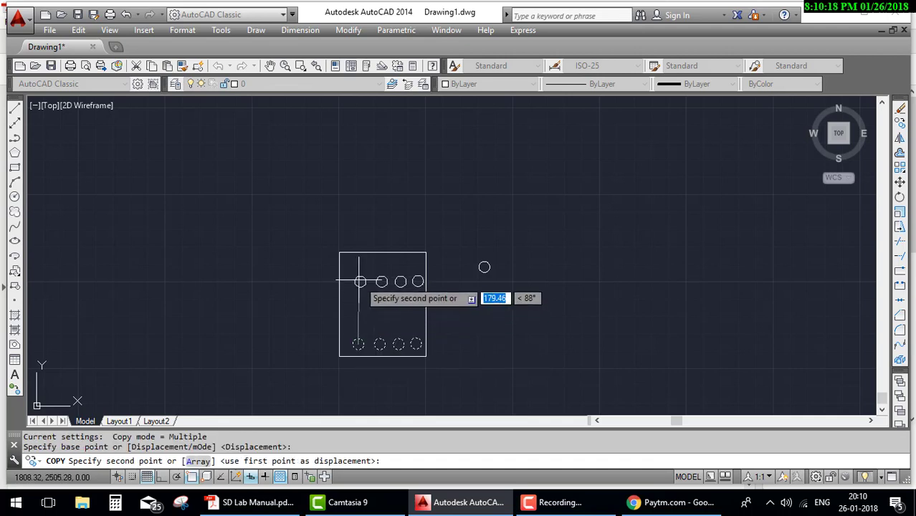
pyautogui.press('F8')
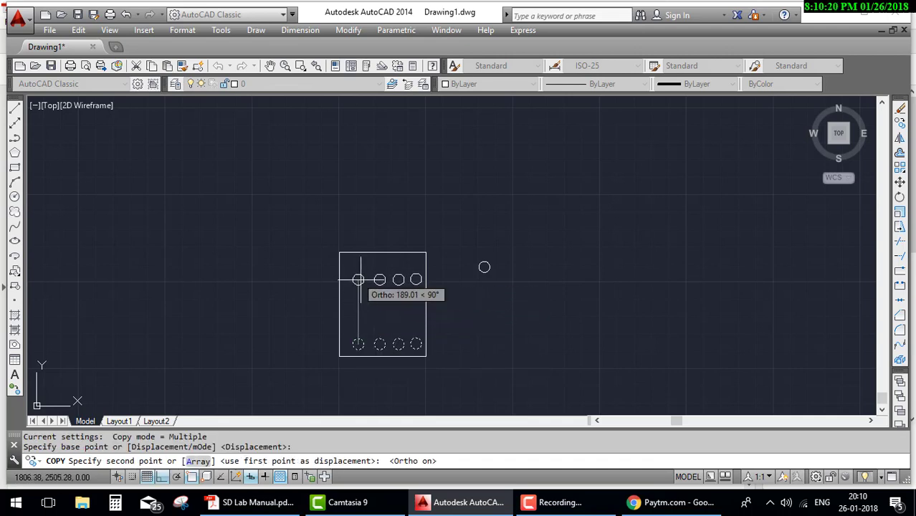
pyautogui.click(361, 268)
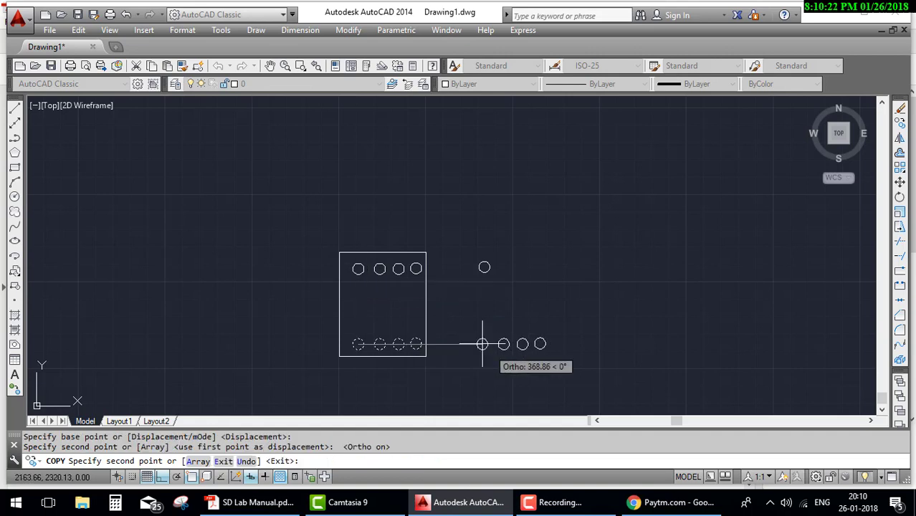
pyautogui.press('Escape')
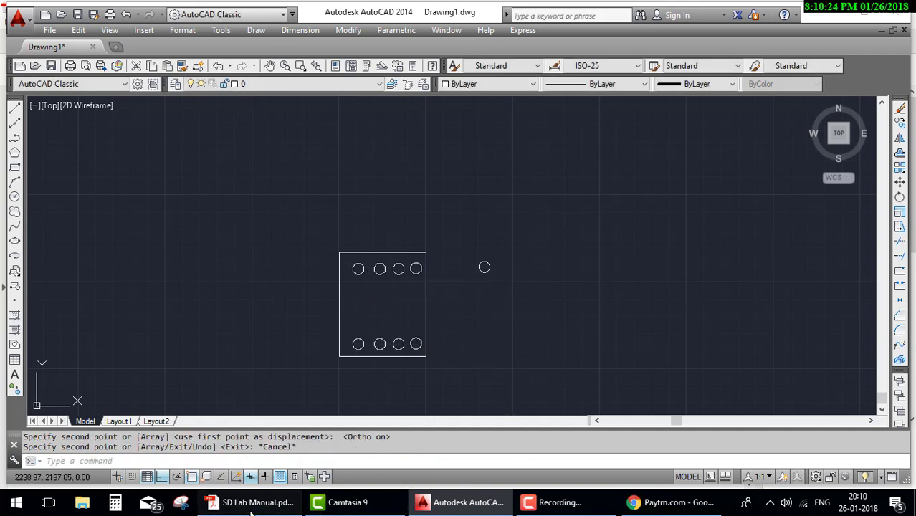
# Glance at the lab manual PDF and return to the AutoCAD drawing
pyautogui.click(253, 504)
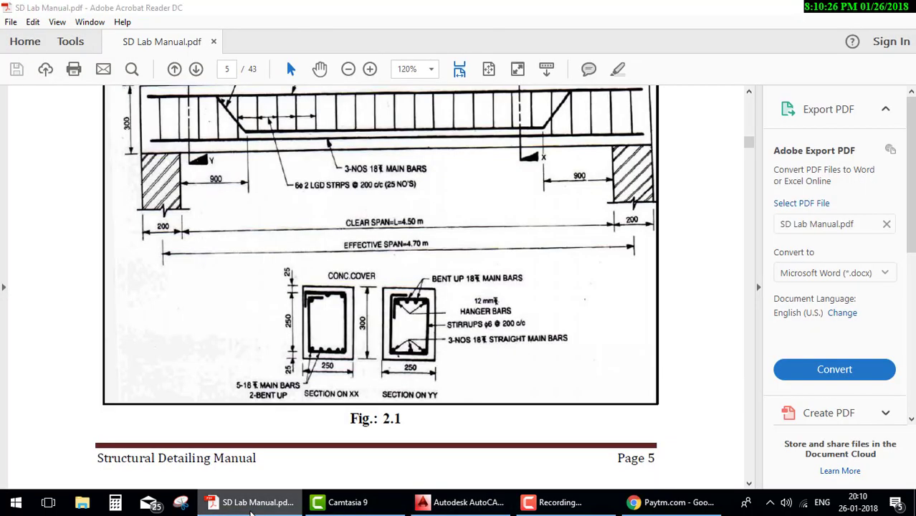
pyautogui.click(250, 509)
pyautogui.click(250, 510)
pyautogui.click(250, 509)
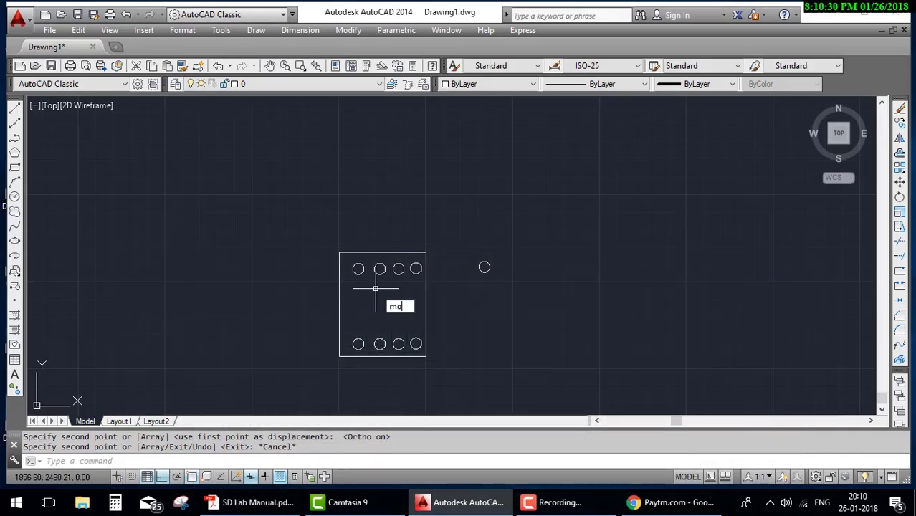
# Close the accidentally opened Properties palette
pyautogui.press('Escape')
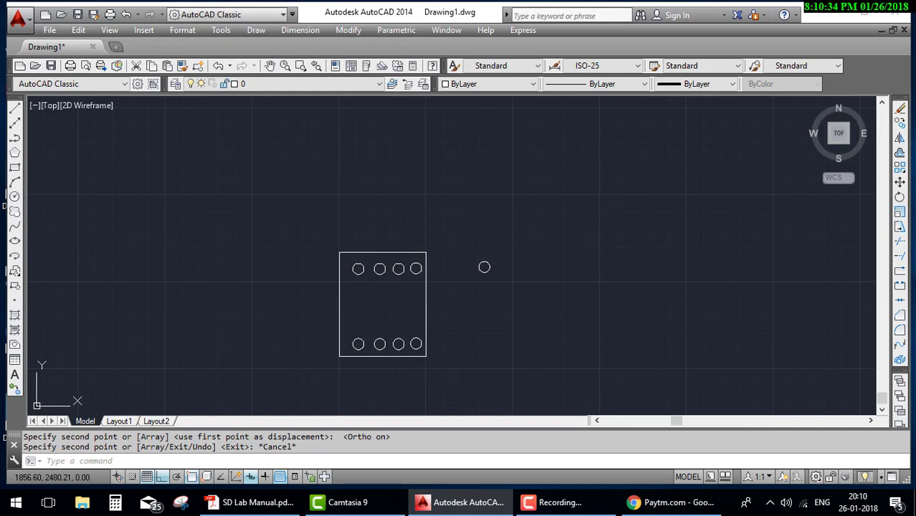
pyautogui.write('mo')
pyautogui.press('Return')
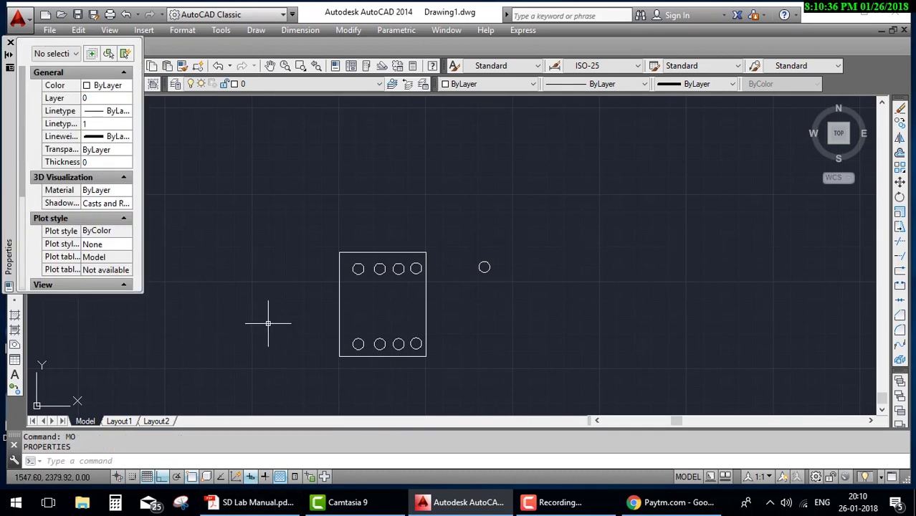
pyautogui.click(11, 43)
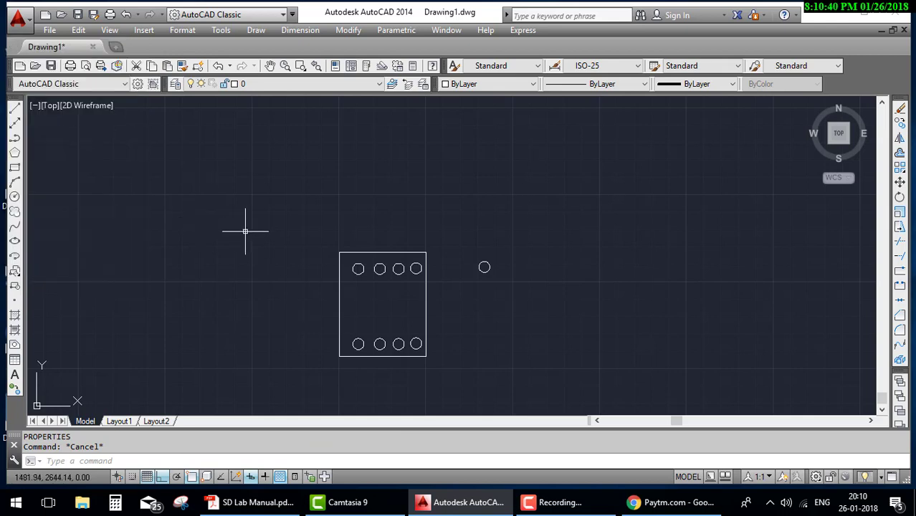
pyautogui.write('M')
# Move the top-left bar slightly down, then bring up the lab manual
pyautogui.press('Return')
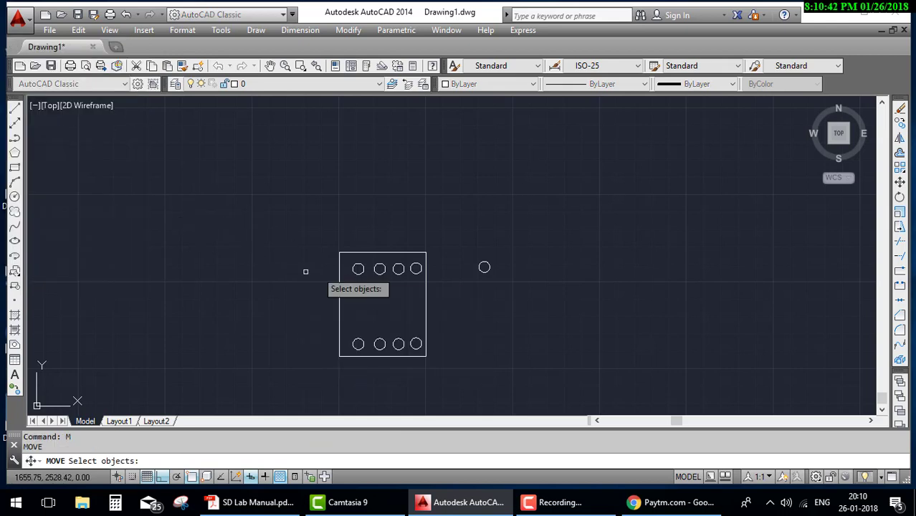
pyautogui.press('Return')
pyautogui.click(357, 268)
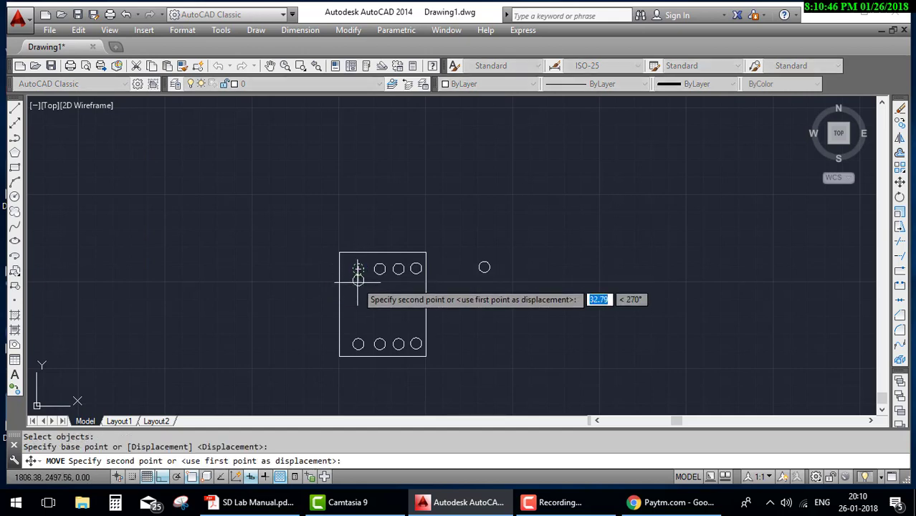
pyautogui.click(358, 284)
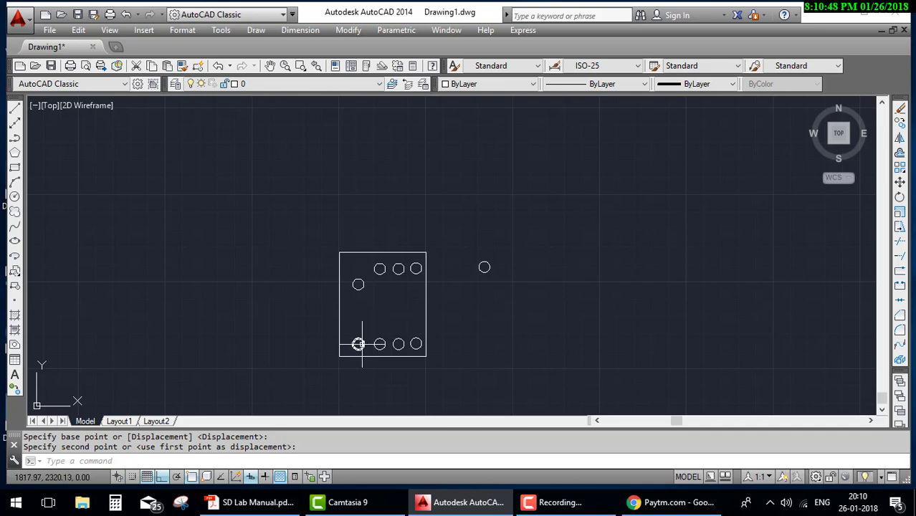
pyautogui.click(243, 504)
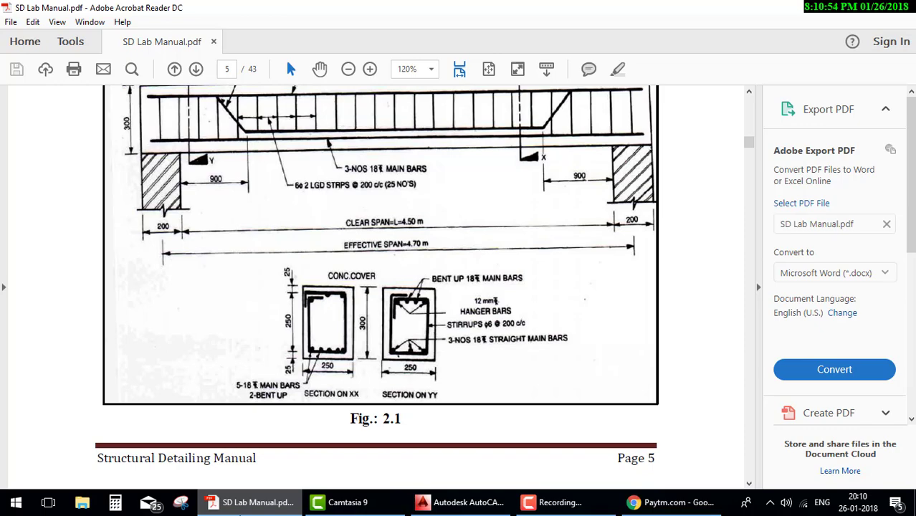
# Minimize the lab manual and bring the AutoCAD section drawing back
pyautogui.click(244, 504)
pyautogui.click(244, 503)
pyautogui.click(241, 511)
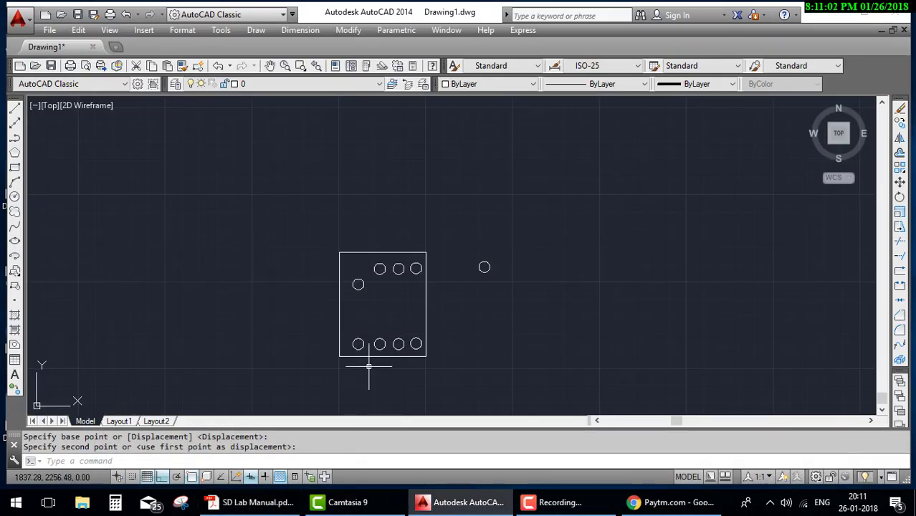
# Start a line with object snap off and draw the short hook beside the top-left bar
pyautogui.press('Escape')
pyautogui.write('L')
pyautogui.press('Return')
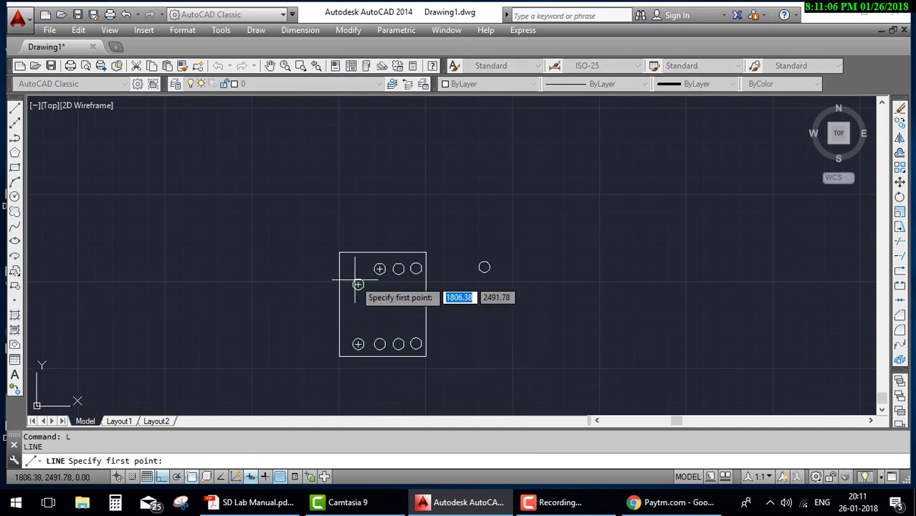
pyautogui.scroll(2, 358, 284)
pyautogui.scroll(4, 352, 282)
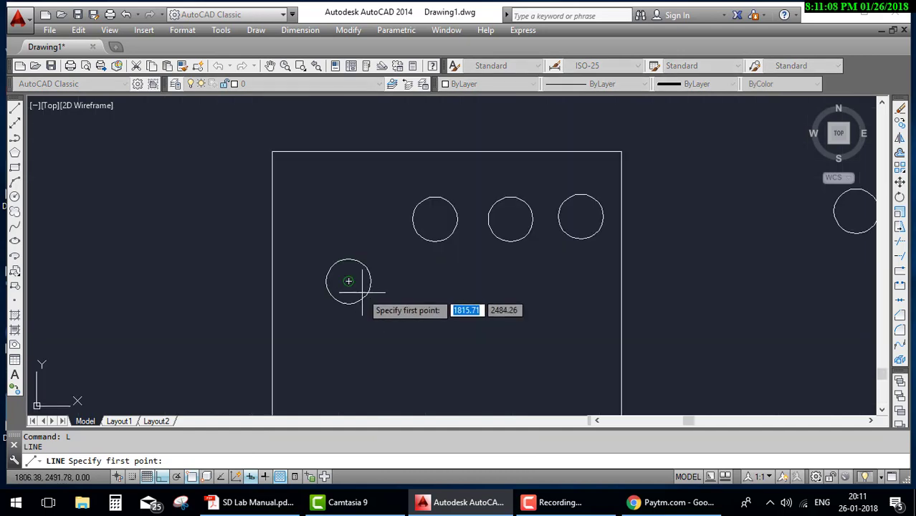
pyautogui.moveTo(348, 279); pyautogui.dragTo(352, 235, button='middle')
pyautogui.scroll(-2, 345, 222)
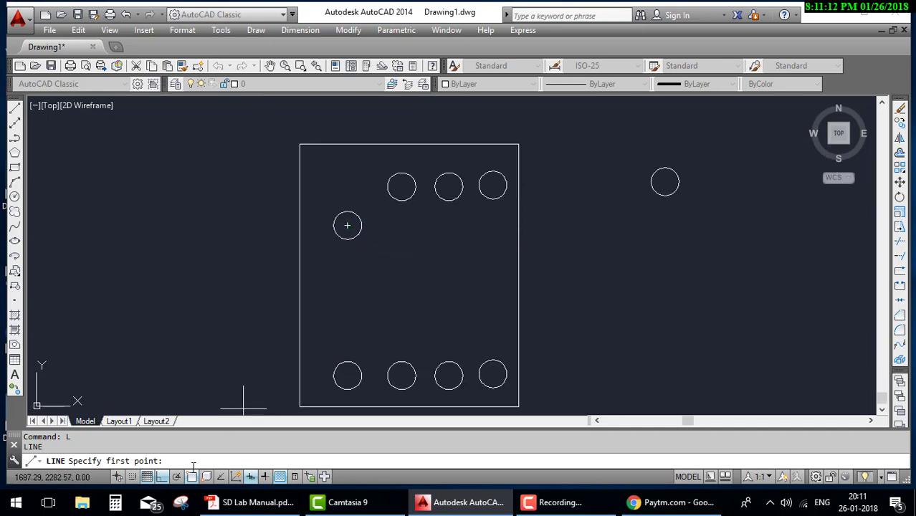
pyautogui.click(192, 478)
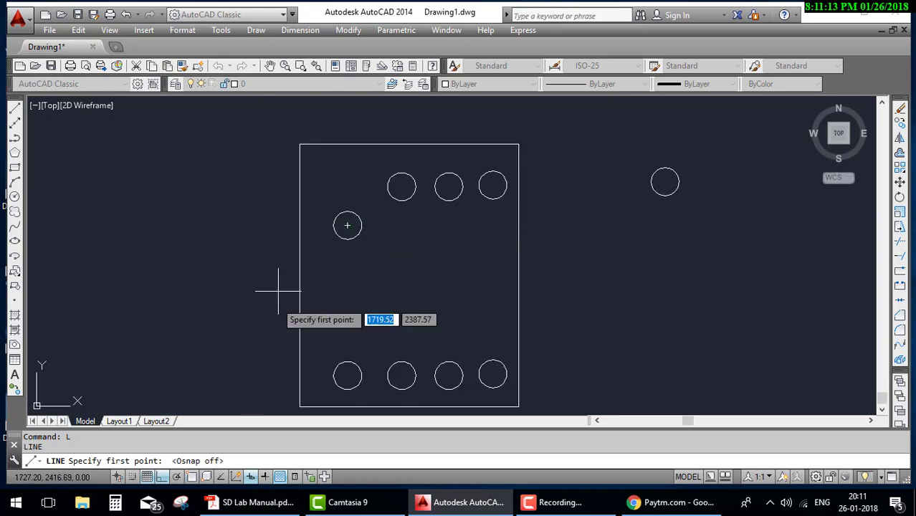
pyautogui.click(383, 212)
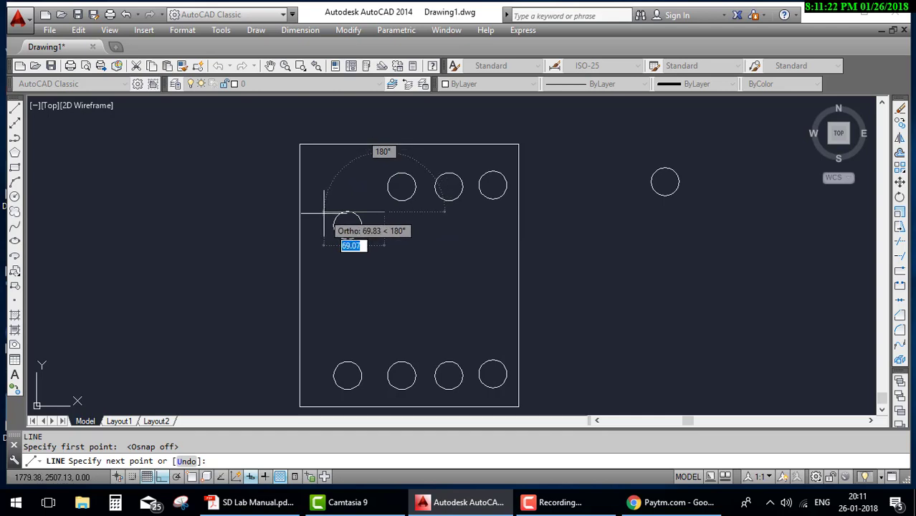
pyautogui.click(325, 212)
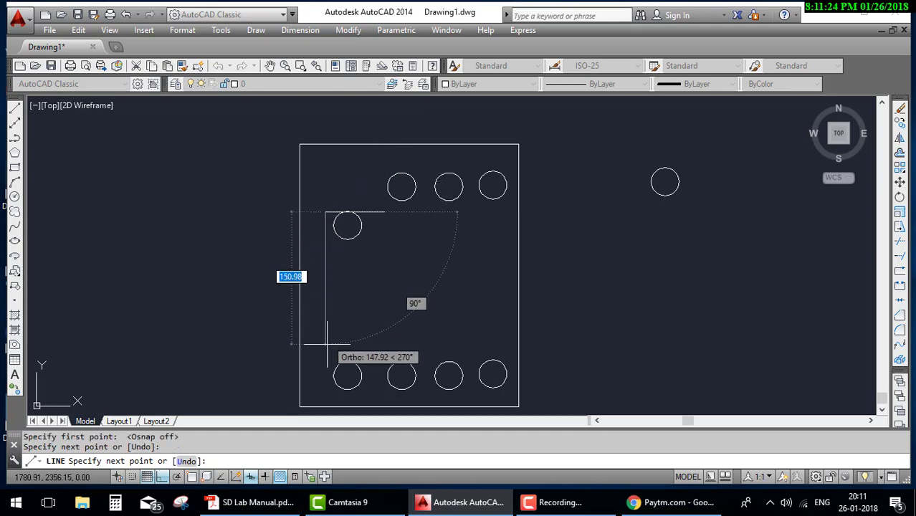
# Draw the stirrup's left, bottom, right and top sides around both bar rows
pyautogui.click(330, 389)
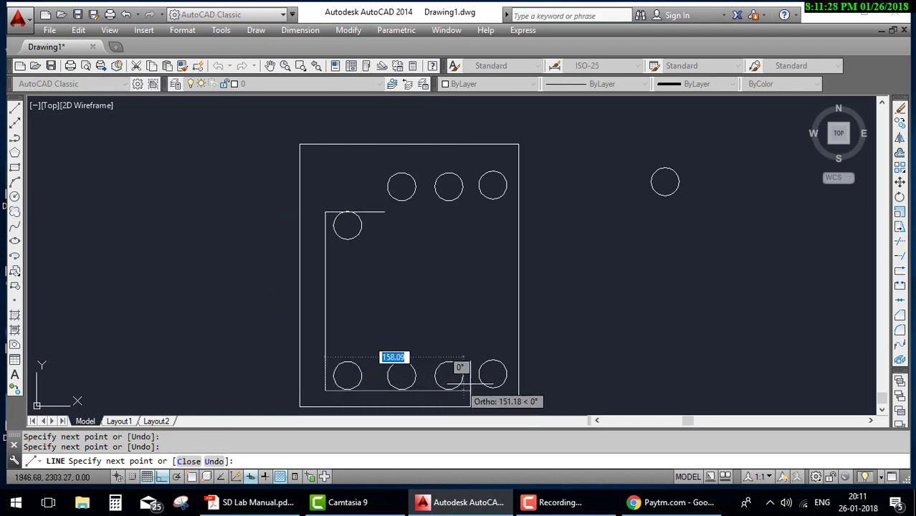
pyautogui.click(507, 389)
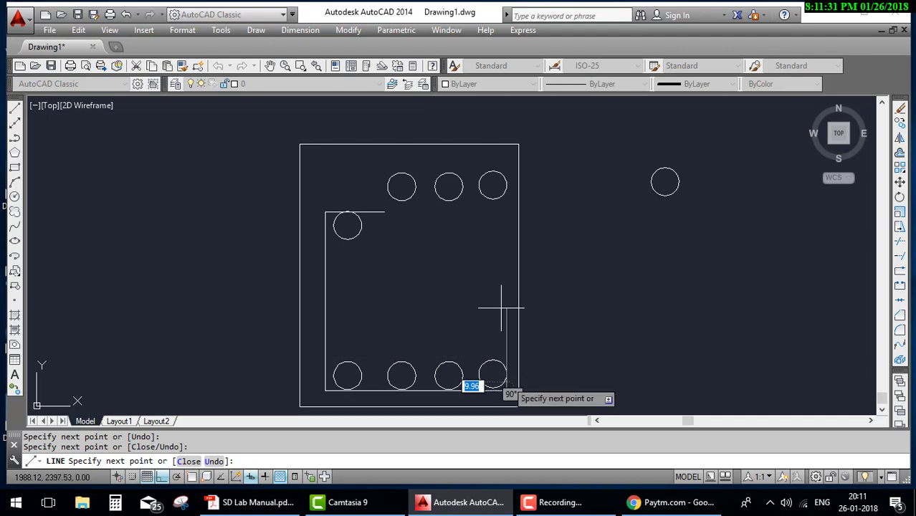
pyautogui.click(504, 164)
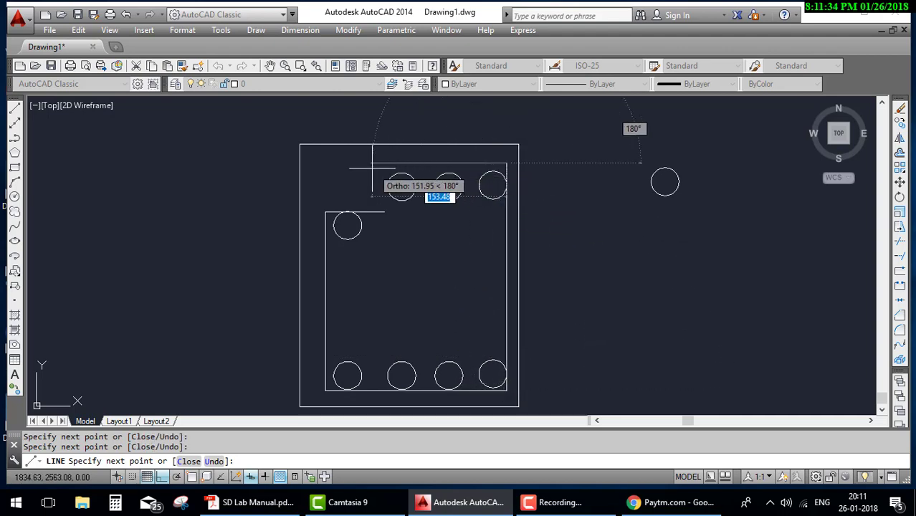
pyautogui.click(312, 169)
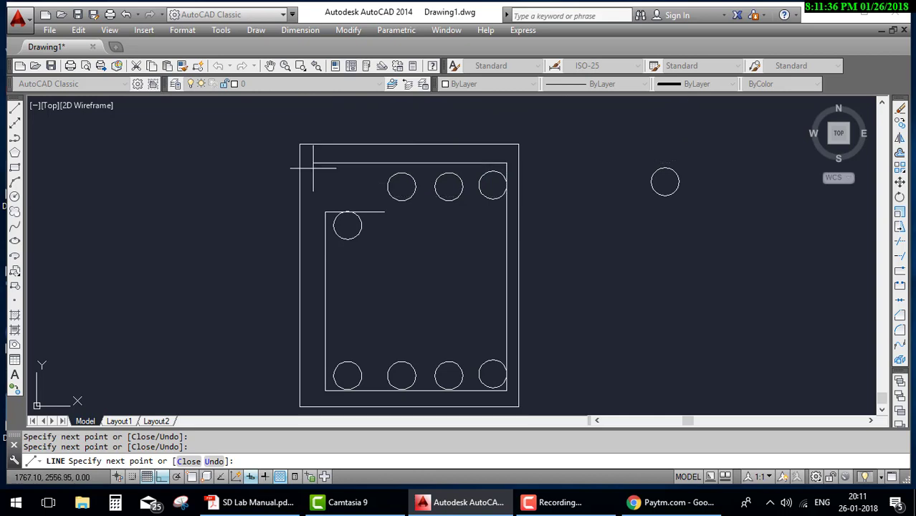
pyautogui.click(313, 237)
pyautogui.press('Escape')
pyautogui.scroll(-2, 402, 272)
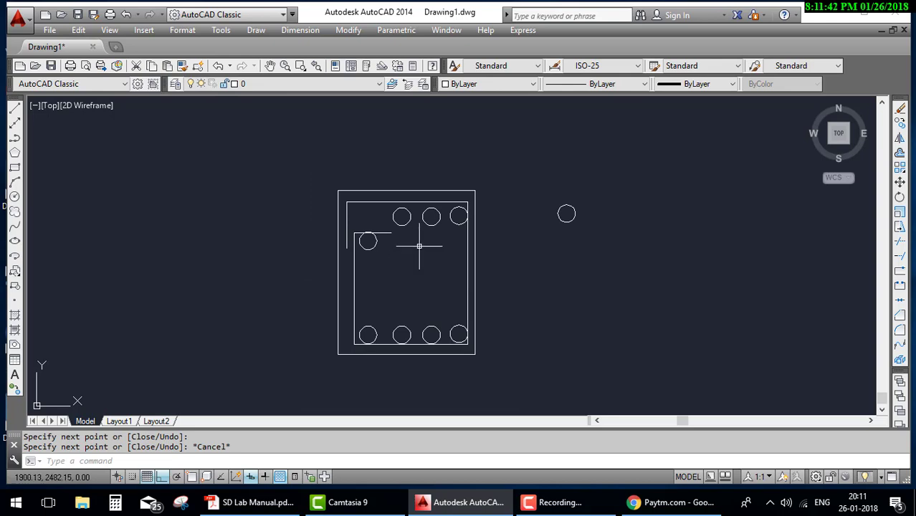
# Move the second top bar up so it sits against the stirrup
pyautogui.press('Return')
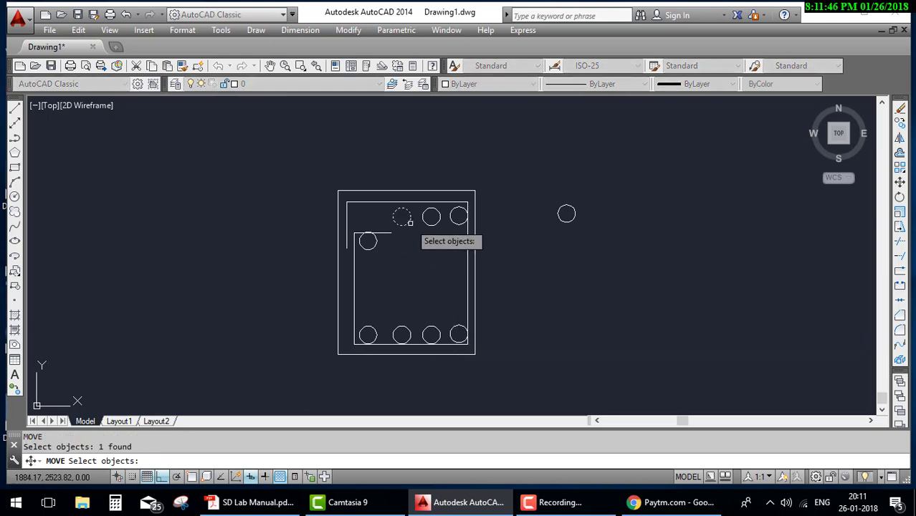
pyautogui.press('Return')
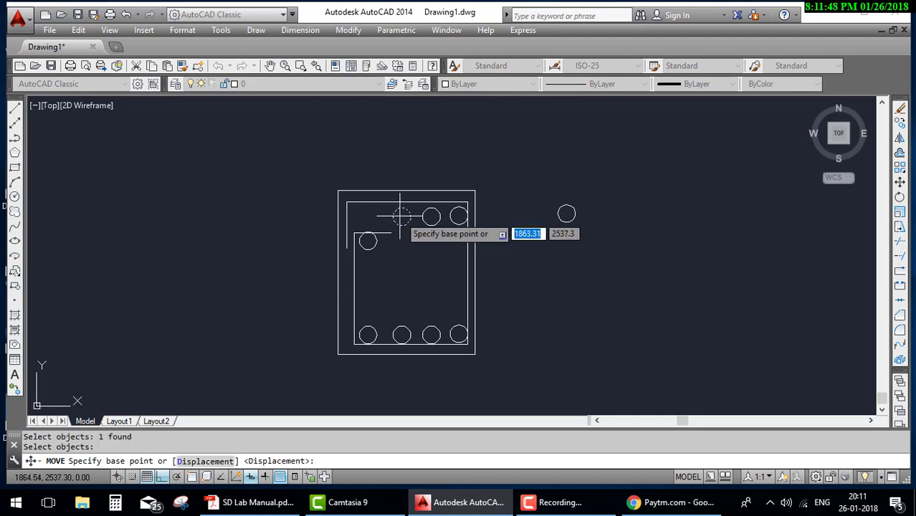
pyautogui.press('Escape')
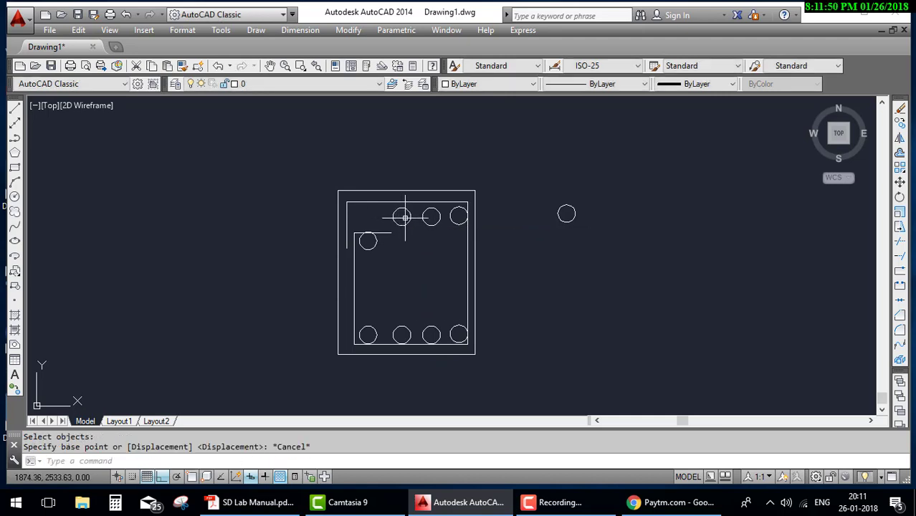
pyautogui.write('m')
pyautogui.press('Return')
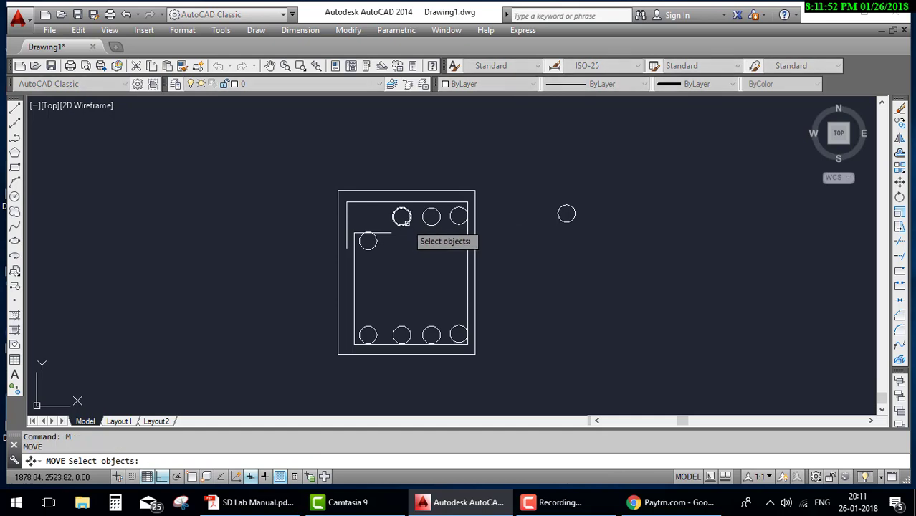
pyautogui.click(402, 216)
pyautogui.press('Return')
pyautogui.click(402, 217)
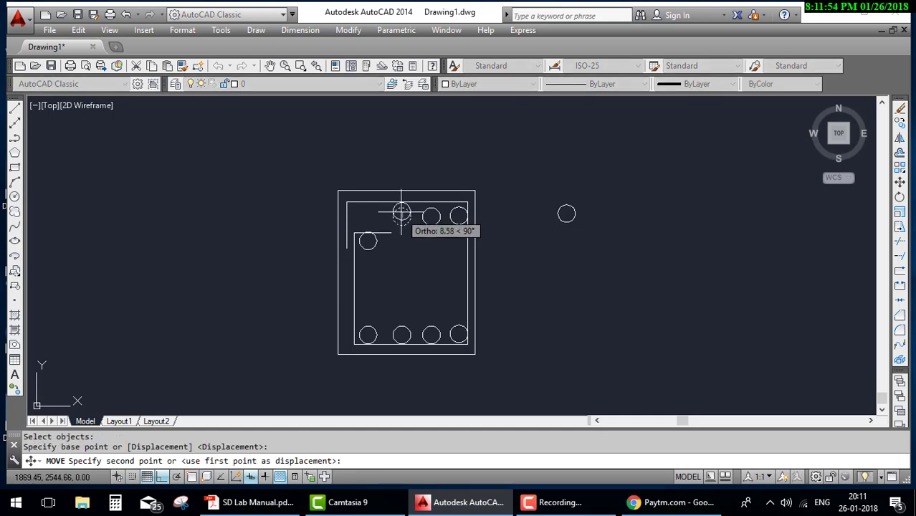
pyautogui.click(402, 212)
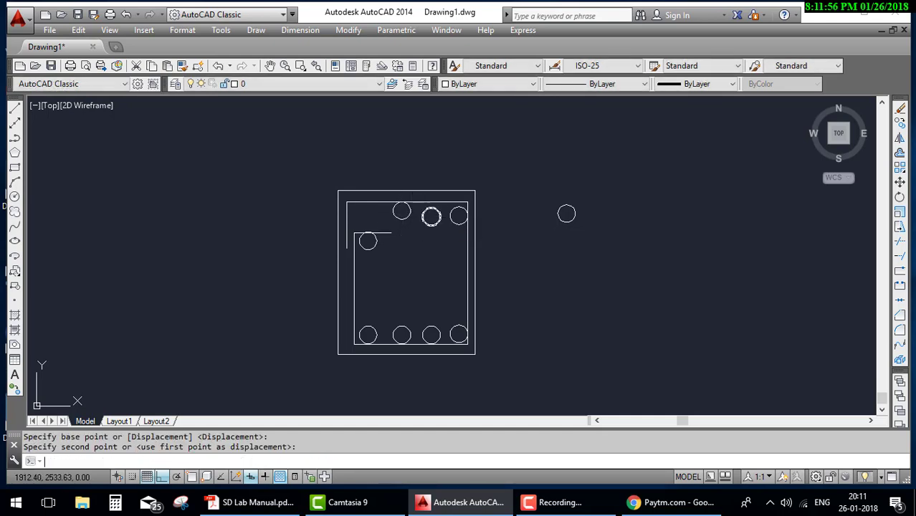
# Raise the third and rightmost top bars up against the stirrup as well
pyautogui.press('Return')
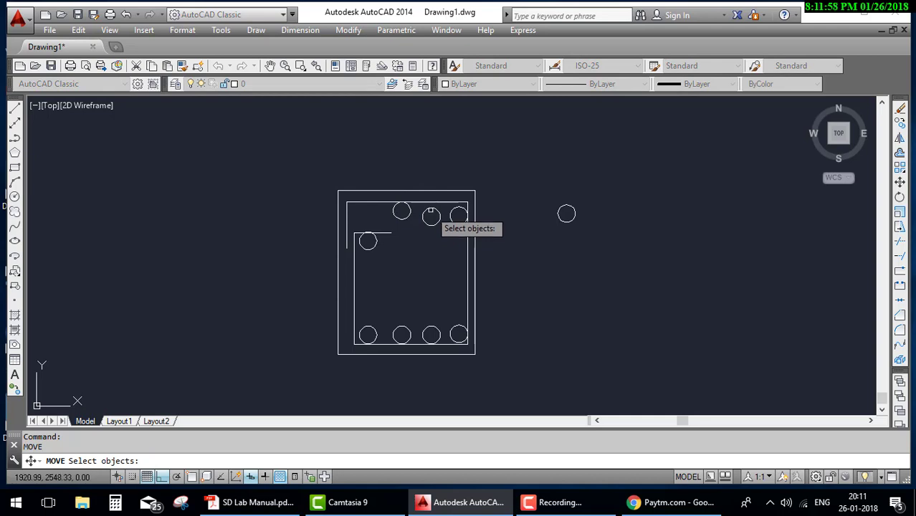
pyautogui.click(431, 213)
pyautogui.press('Return')
pyautogui.click(431, 216)
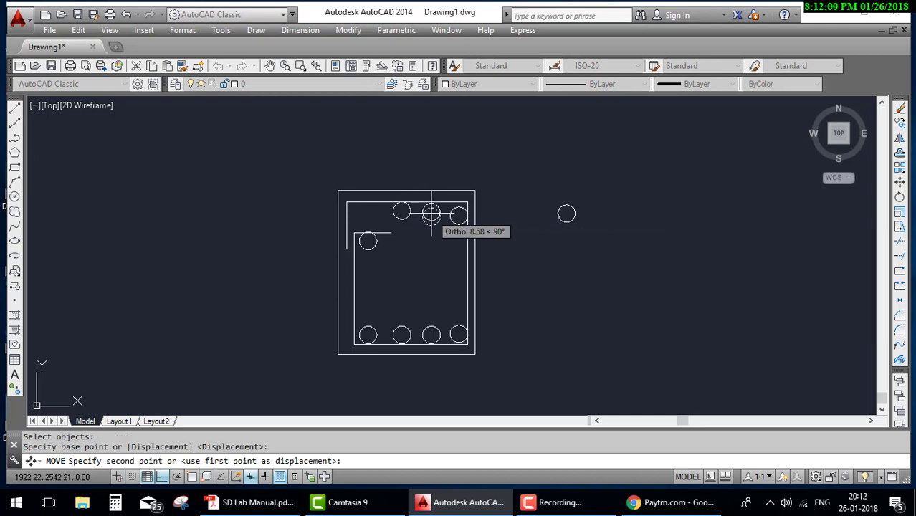
pyautogui.click(430, 213)
pyautogui.press('Return')
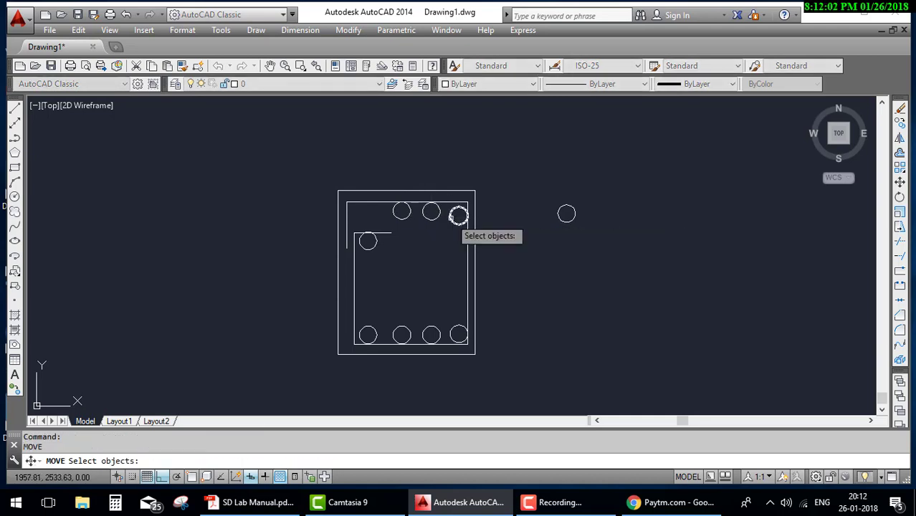
pyautogui.click(459, 216)
pyautogui.press('Return')
pyautogui.click(458, 215)
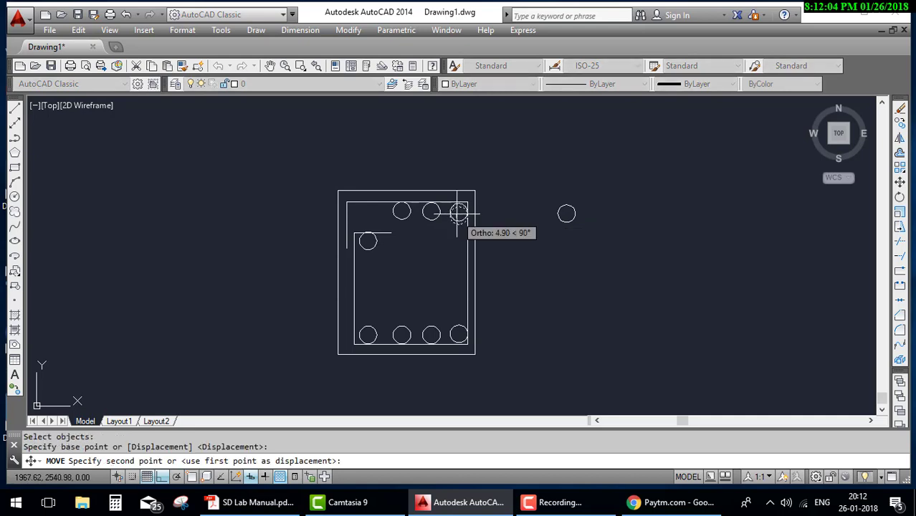
pyautogui.click(458, 213)
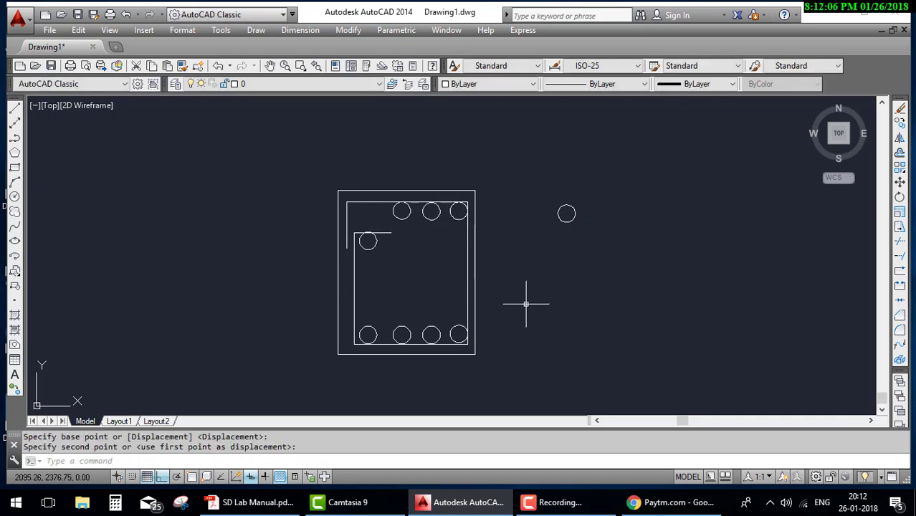
pyautogui.press('Escape')
# Erase the stray circle beside the cross section, then bring up the lab manual's beam figure
pyautogui.scroll(-2, 598, 269)
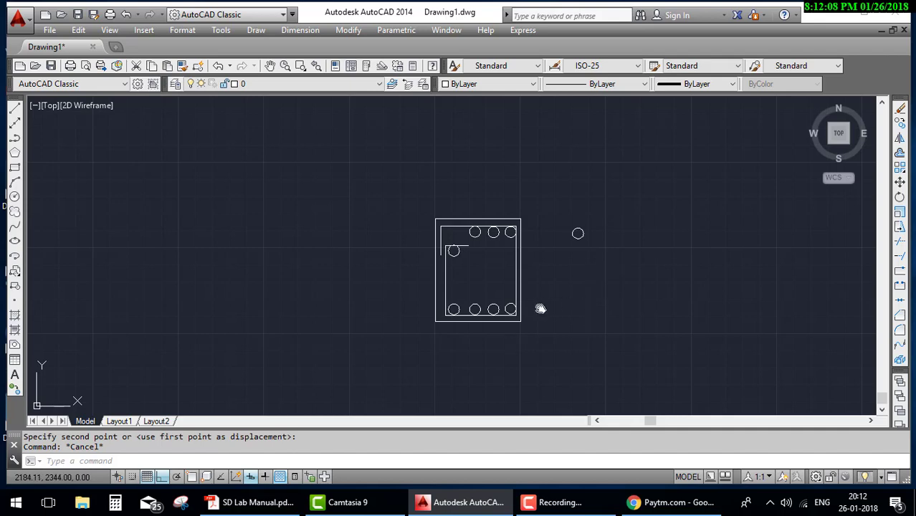
pyautogui.moveTo(540, 309); pyautogui.dragTo(507, 312, button='middle')
pyautogui.scroll(-1, 498, 328)
pyautogui.moveTo(470, 338); pyautogui.dragTo(460, 335, button='middle')
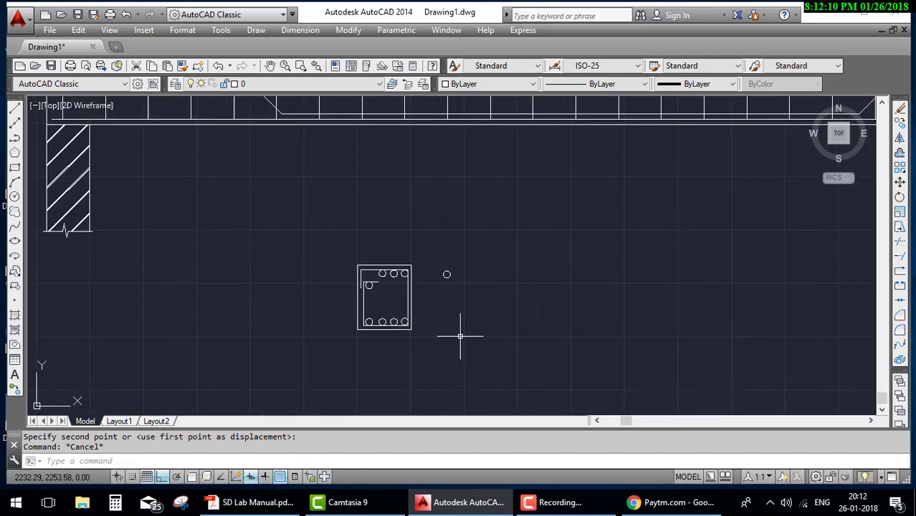
pyautogui.click(467, 297)
pyautogui.click(415, 241)
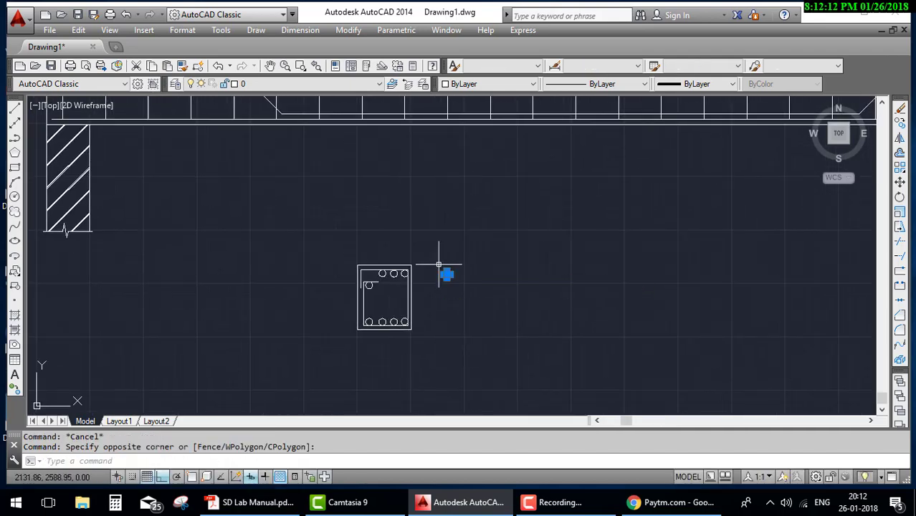
pyautogui.press('Delete')
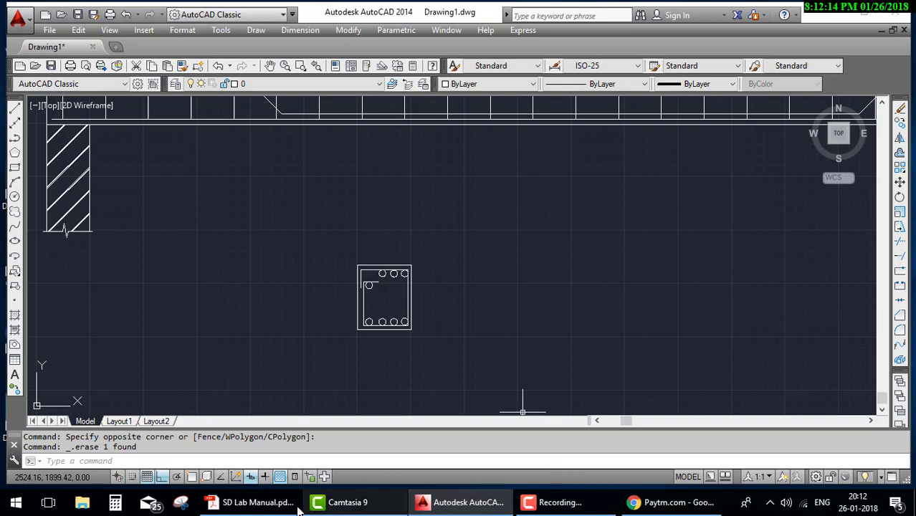
pyautogui.click(255, 502)
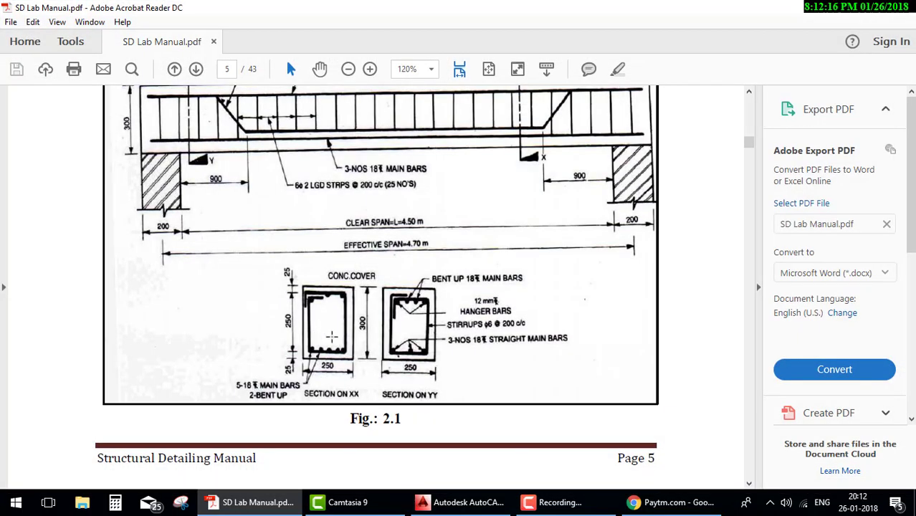
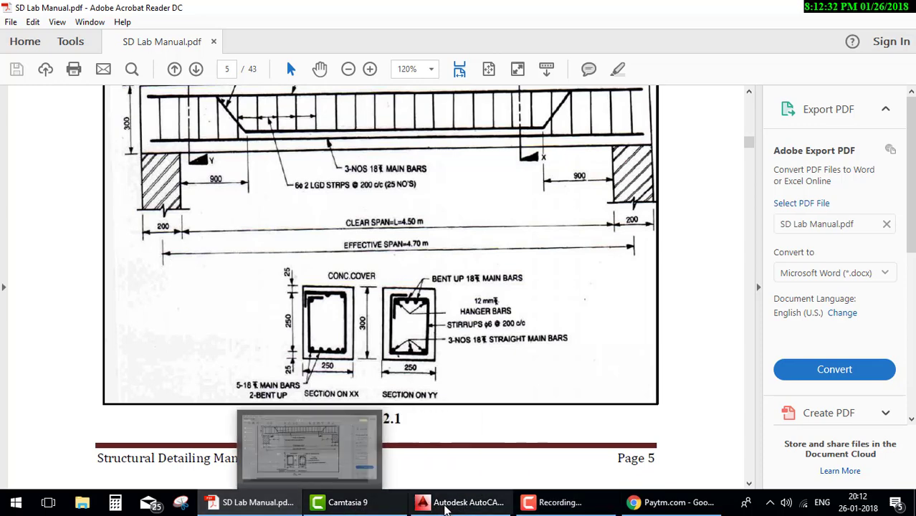
# Switch from Acrobat Reader back to the AutoCAD drawing
pyautogui.click(461, 502)
# Move the middle top bar out of the section to the right
pyautogui.scroll(1, 380, 272)
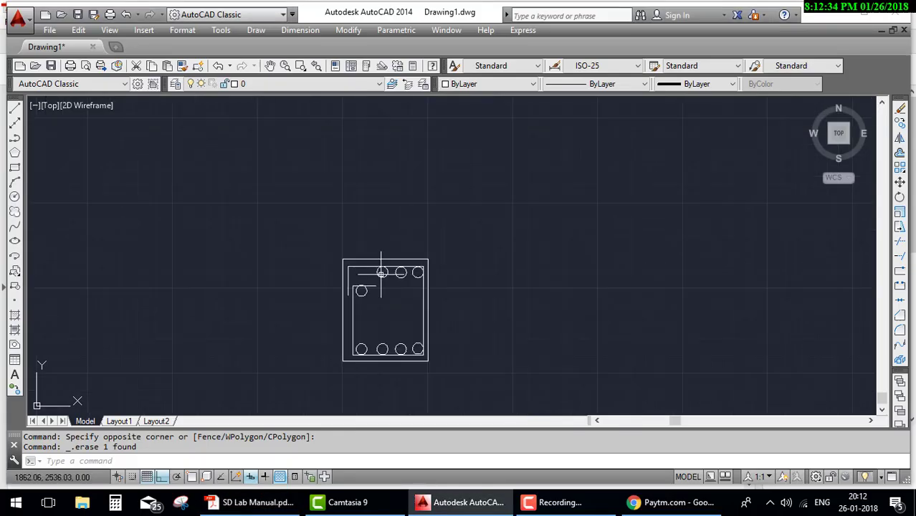
pyautogui.scroll(3, 387, 280)
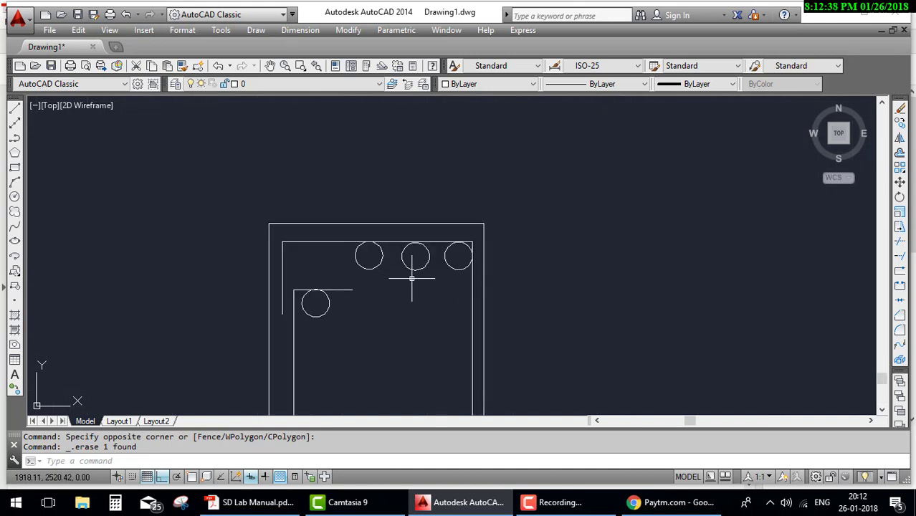
pyautogui.write('m')
pyautogui.press('Return')
pyautogui.click(418, 247)
pyautogui.press('Return')
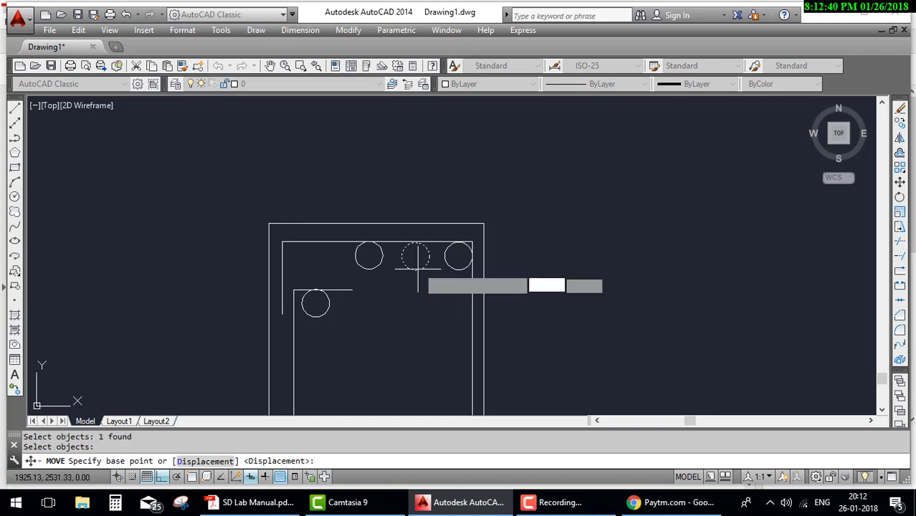
pyautogui.click(417, 256)
pyautogui.click(645, 256)
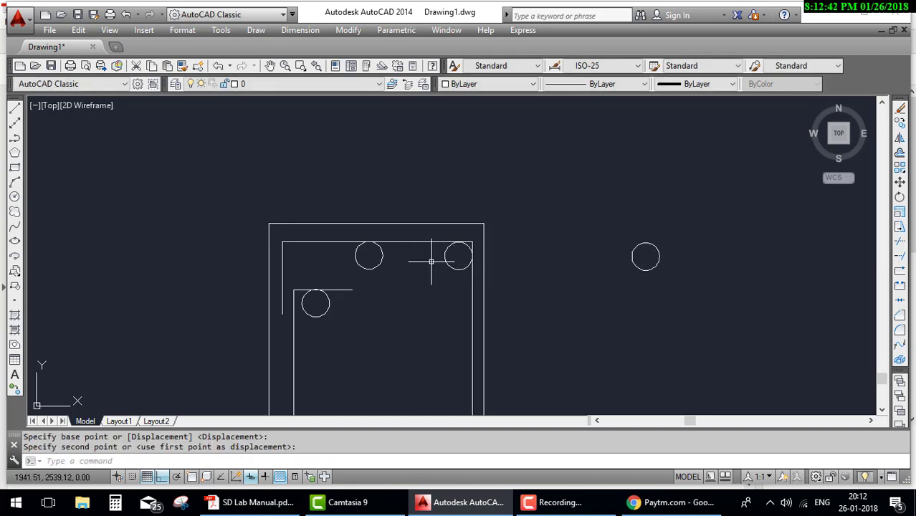
# Shift the left top bar slightly to the right
pyautogui.press('Return')
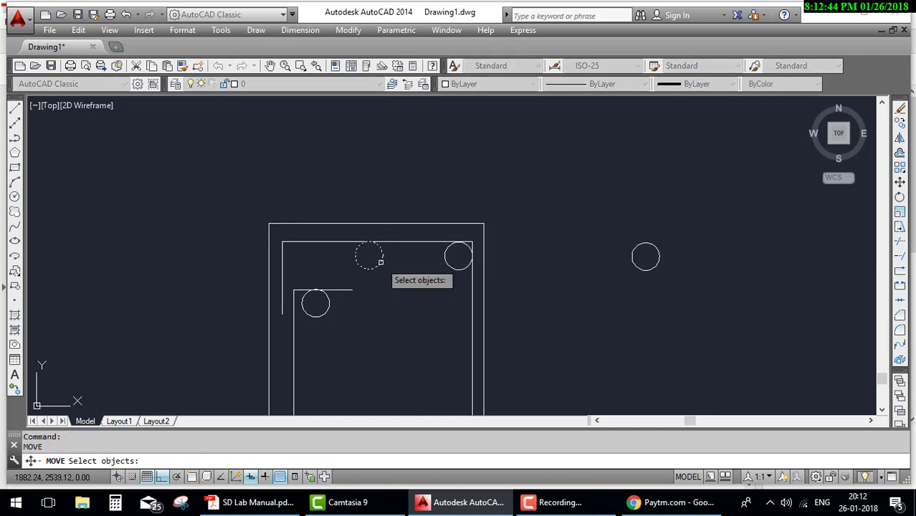
pyautogui.click(371, 255)
pyautogui.press('Return')
pyautogui.click(372, 255)
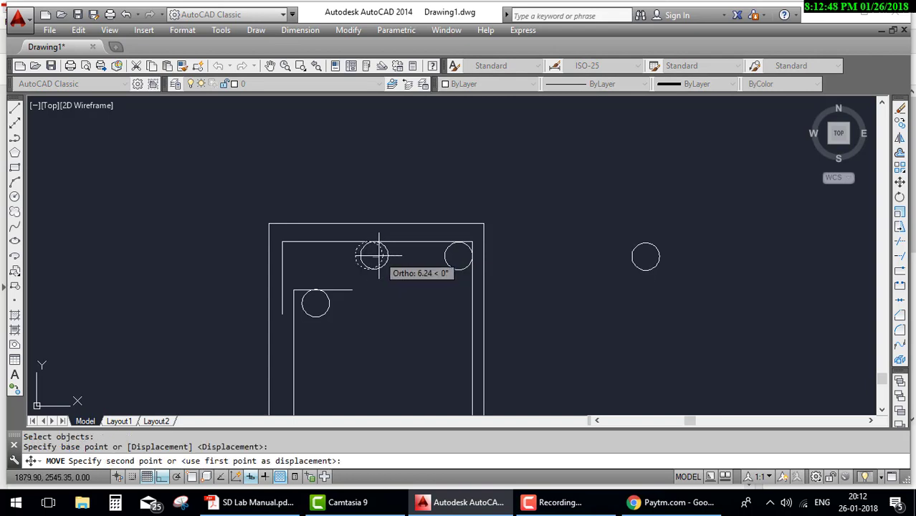
pyautogui.click(373, 255)
# Erase the stray bar circle lying outside the section
pyautogui.scroll(-2, 533, 275)
pyautogui.moveTo(528, 297); pyautogui.dragTo(474, 250, button='middle')
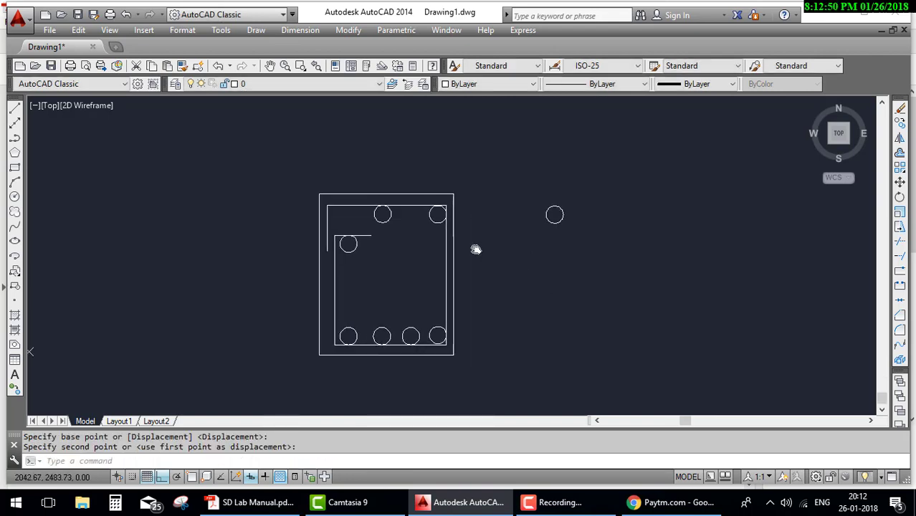
pyautogui.click(591, 250)
pyautogui.click(547, 217)
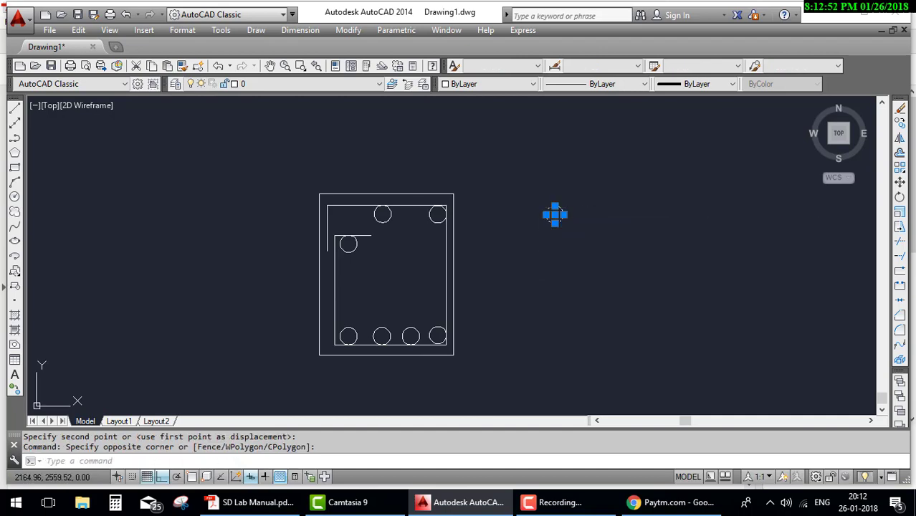
pyautogui.press('Delete')
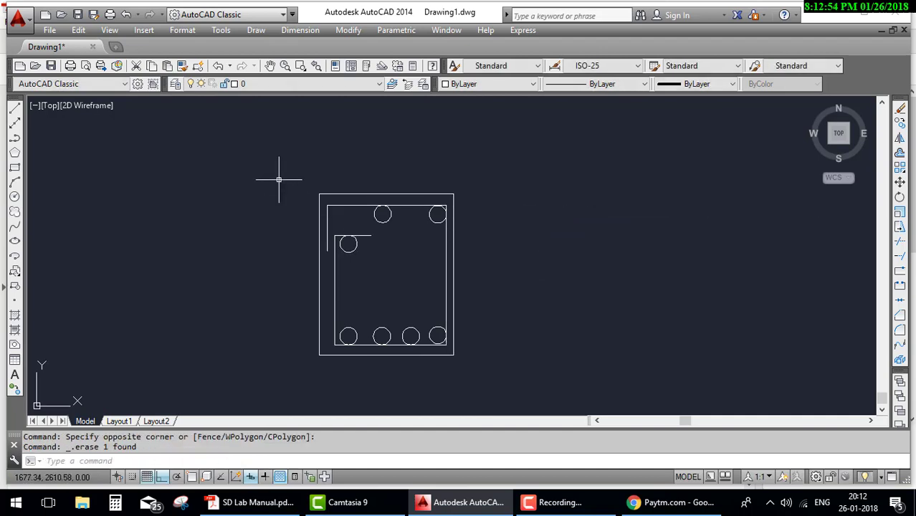
pyautogui.write('co')
pyautogui.press('Return')
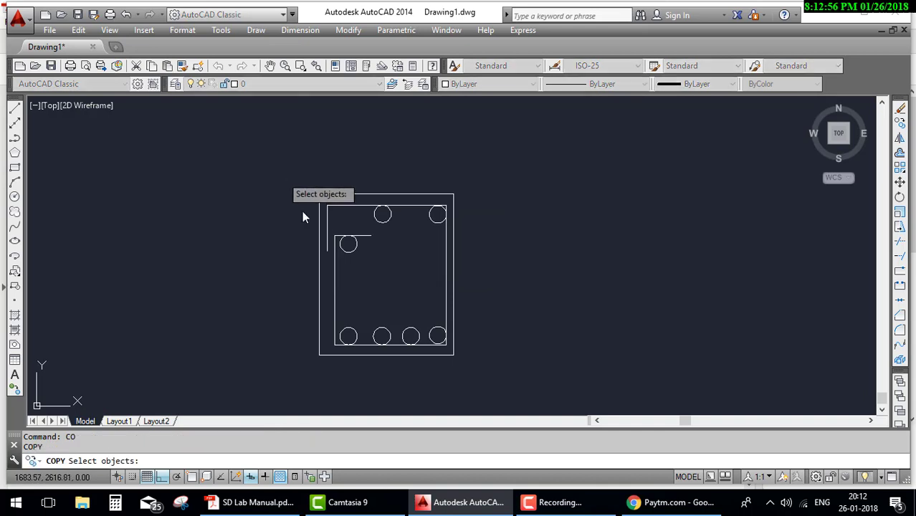
# Copy the whole 17-object beam section to the right of the original
pyautogui.click(283, 176)
pyautogui.click(499, 370)
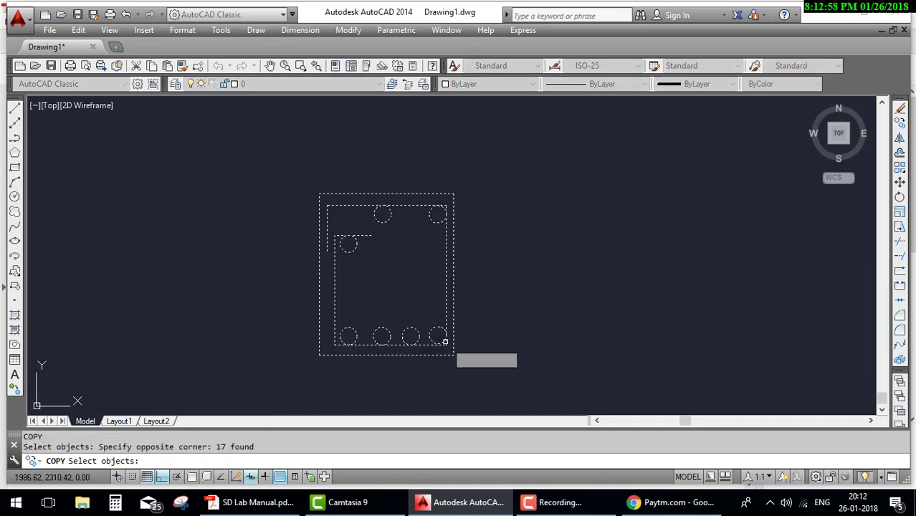
pyautogui.press('Return')
pyautogui.click(407, 314)
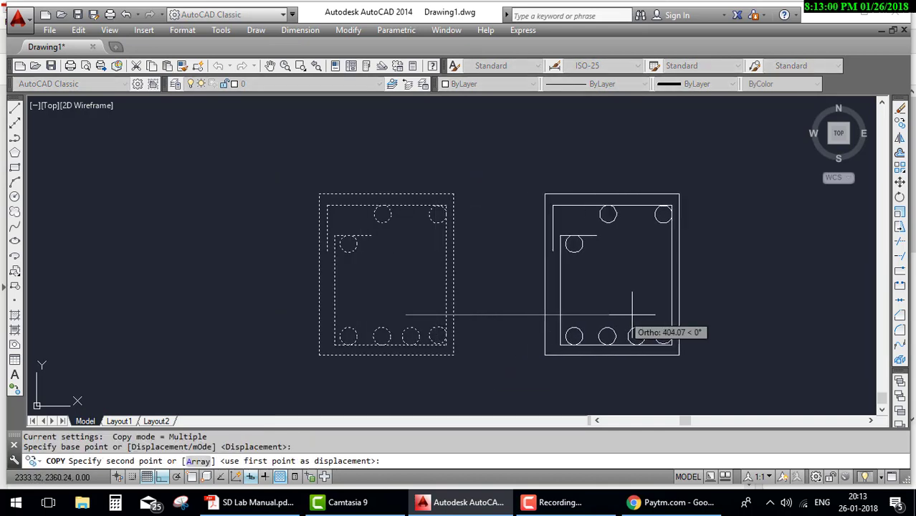
pyautogui.click(660, 305)
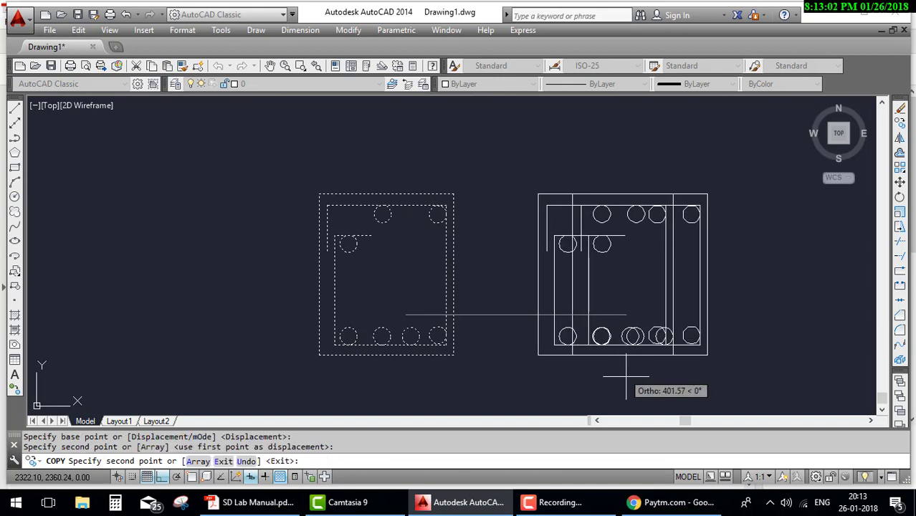
pyautogui.press('Escape')
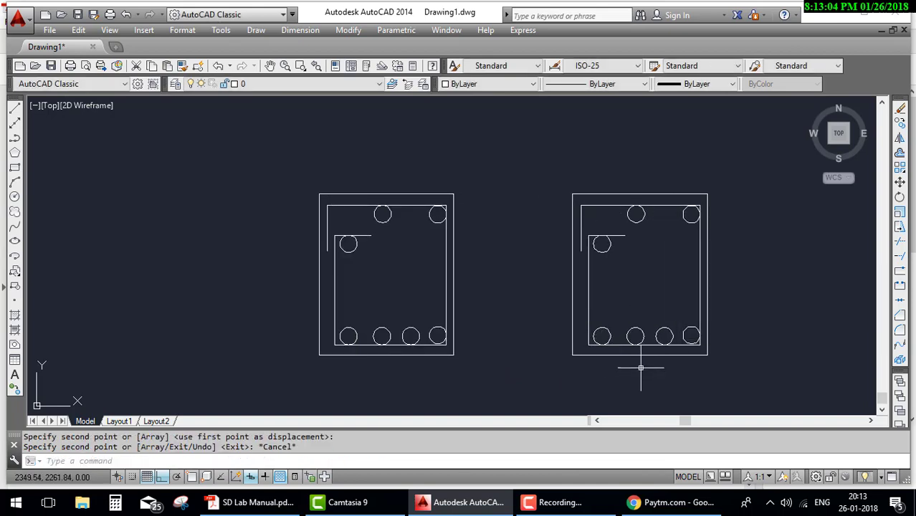
# Move the copy's third bottom bar up into the top row
pyautogui.scroll(2, 658, 351)
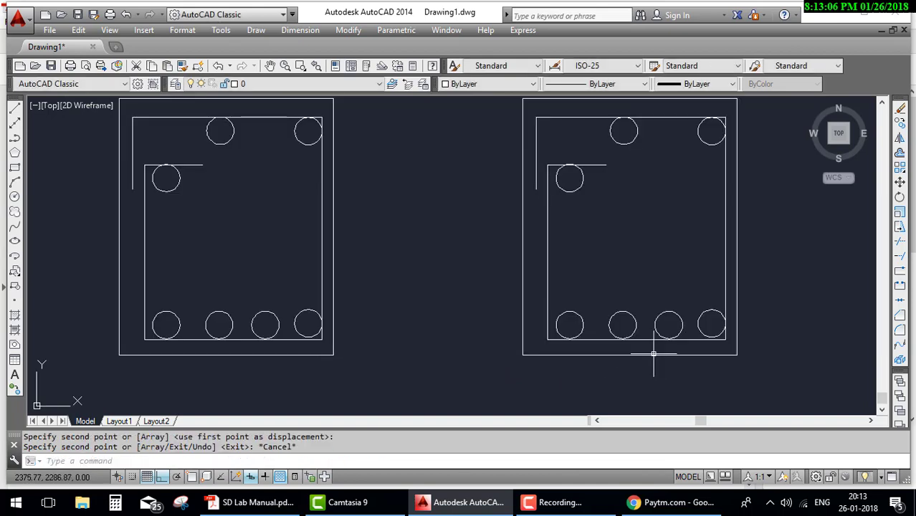
pyautogui.write('era')
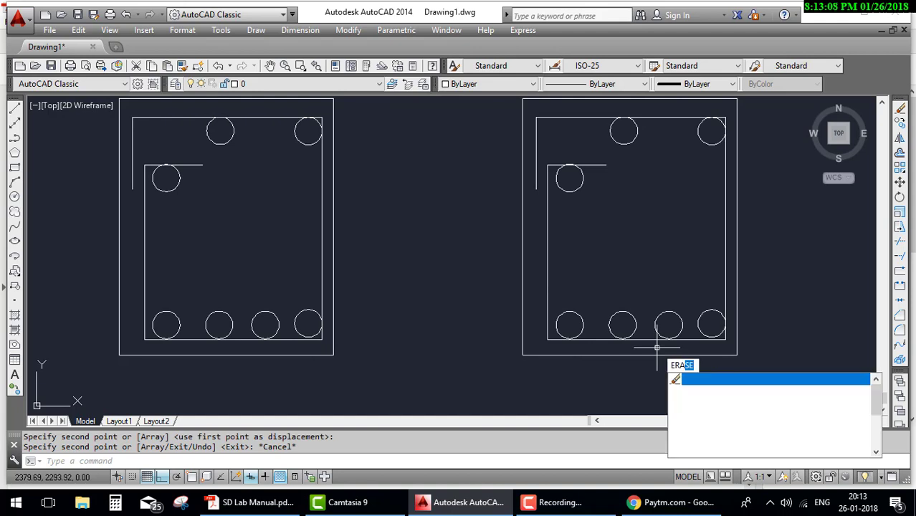
pyautogui.press('Escape')
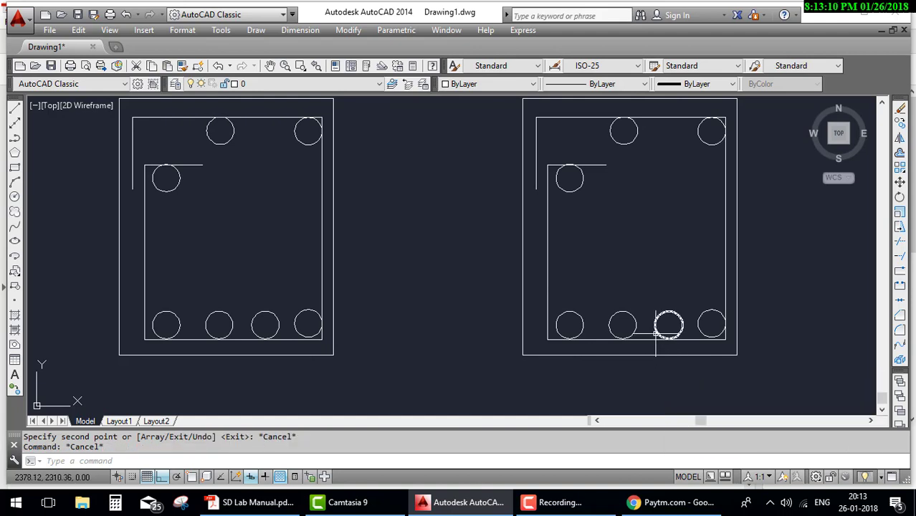
pyautogui.write('m')
pyautogui.press('Return')
pyautogui.click(667, 324)
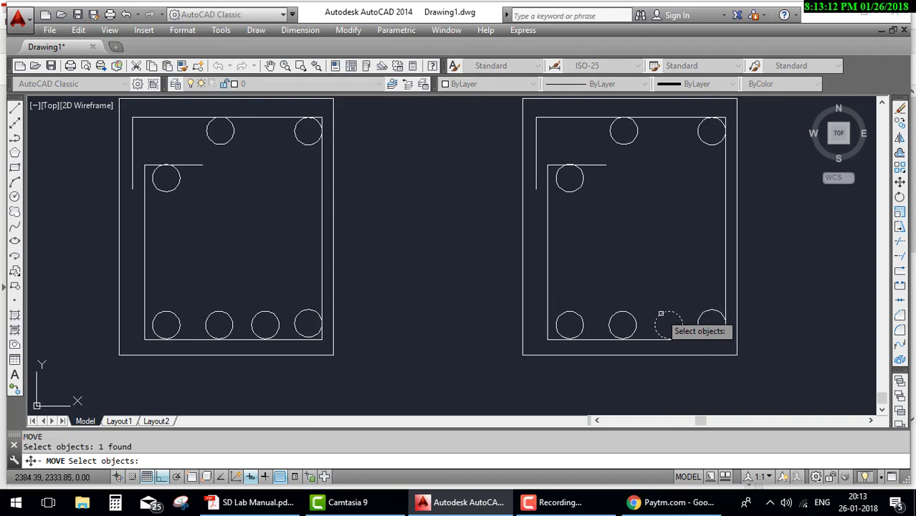
pyautogui.press('Return')
pyautogui.click(668, 324)
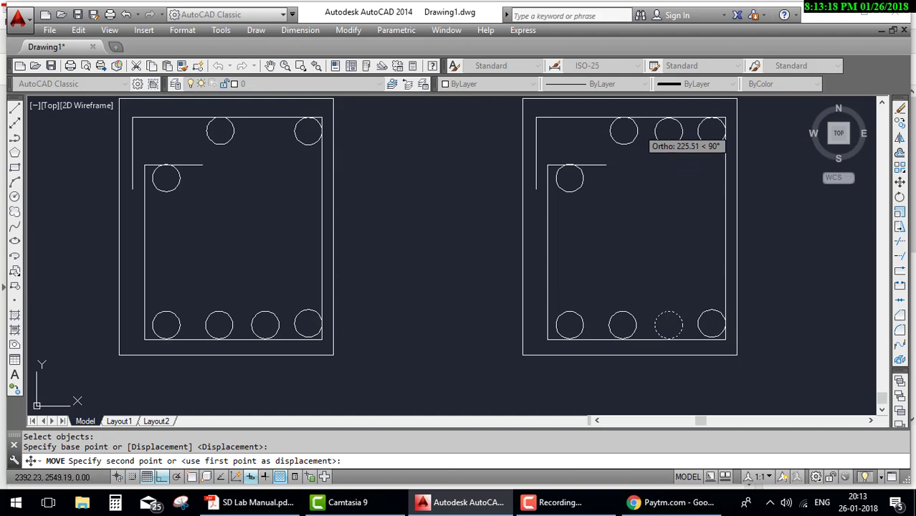
pyautogui.click(639, 131)
# Shift the copy's second bottom bar right to even the spacing, then switch to the lab manual
pyautogui.press('Return')
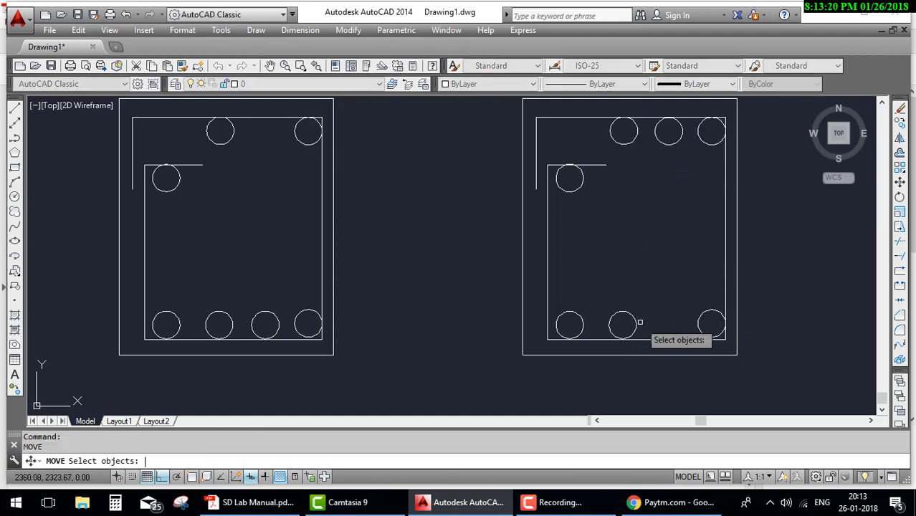
pyautogui.click(637, 326)
pyautogui.press('Return')
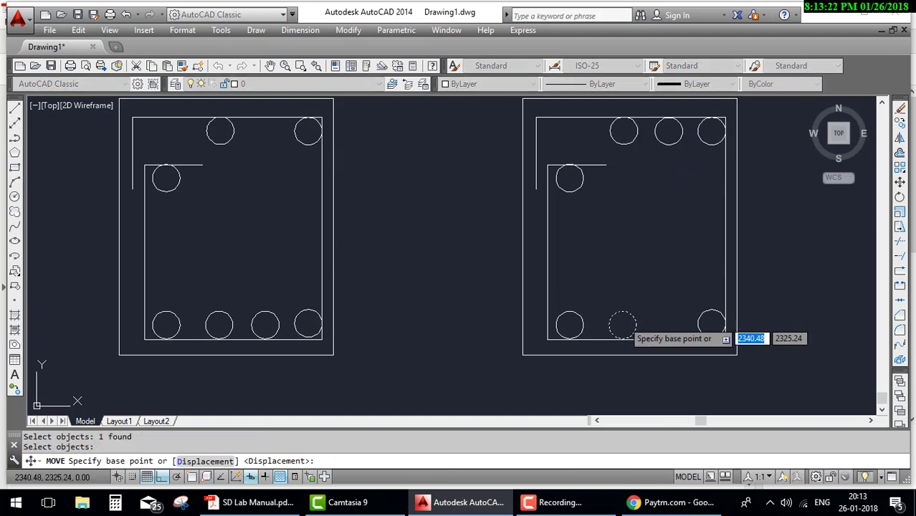
pyautogui.click(623, 325)
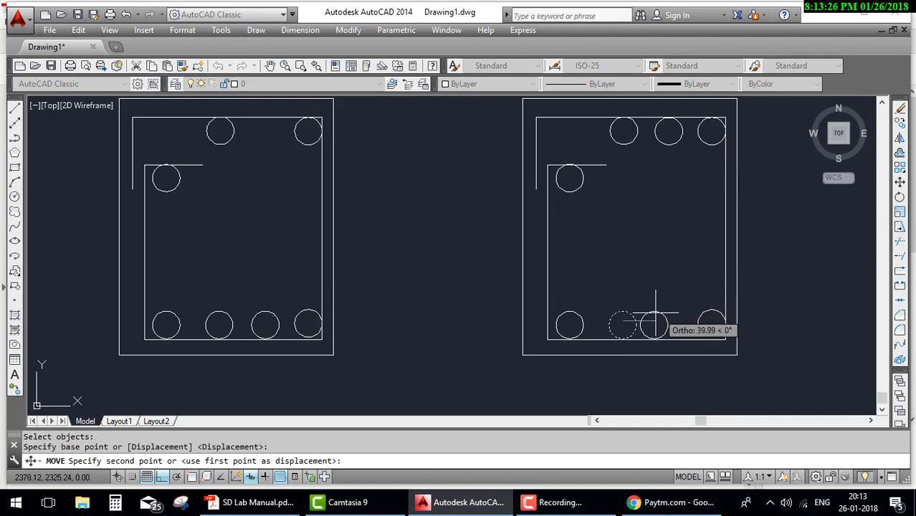
pyautogui.click(646, 326)
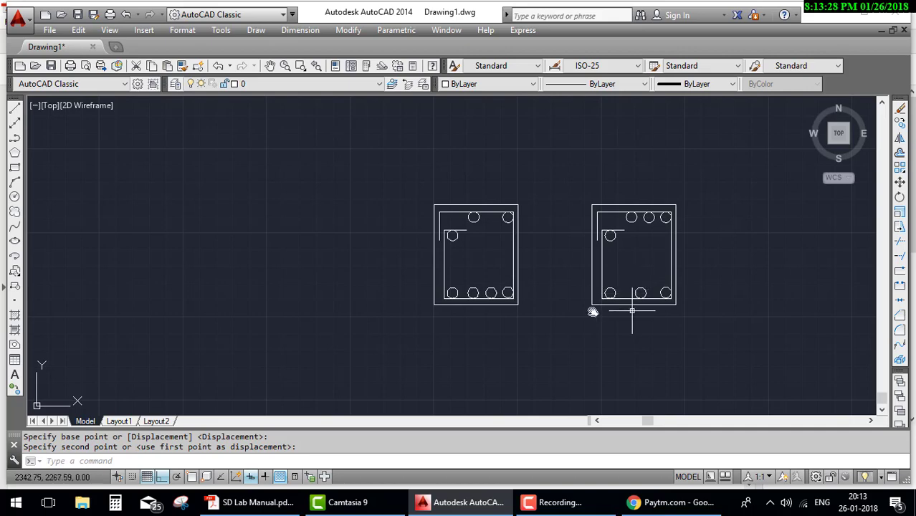
pyautogui.scroll(-2, 632, 310)
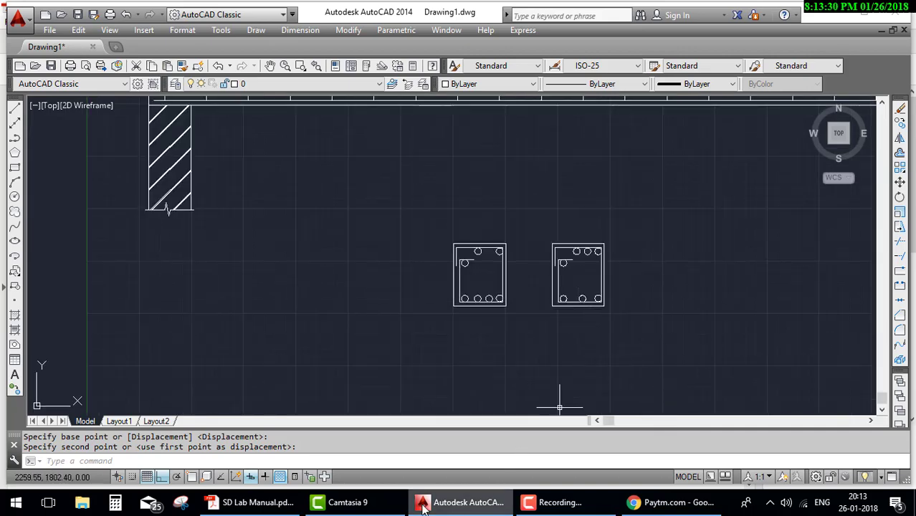
pyautogui.click(251, 502)
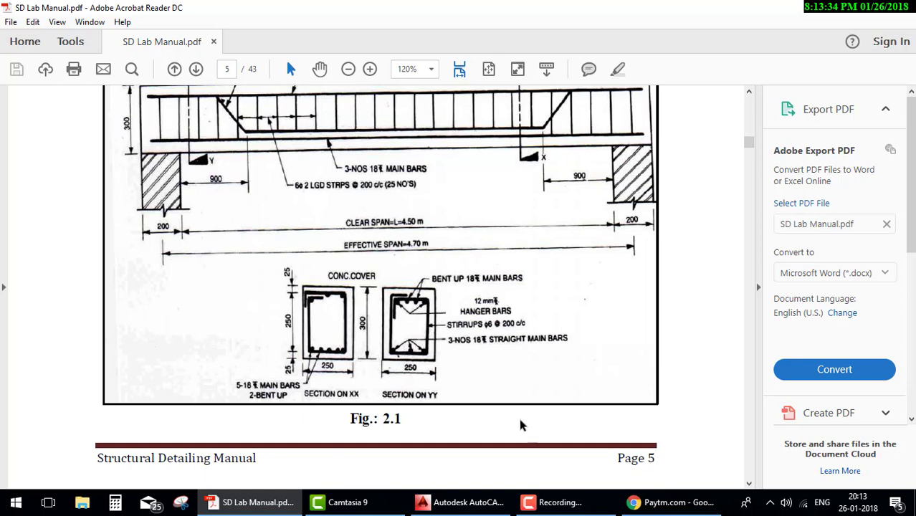
pyautogui.moveTo(340, 503)
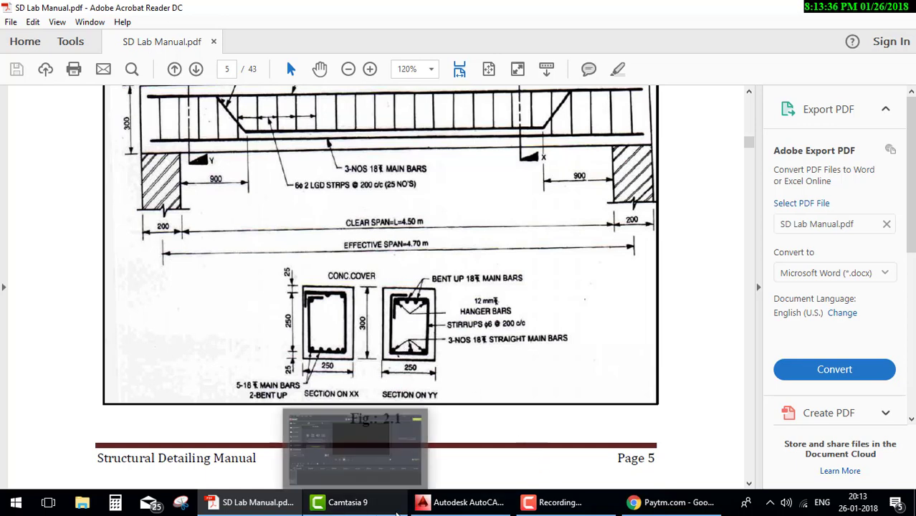
# Back in AutoCAD, start a hatch and choose the SOLID pattern
pyautogui.click(462, 502)
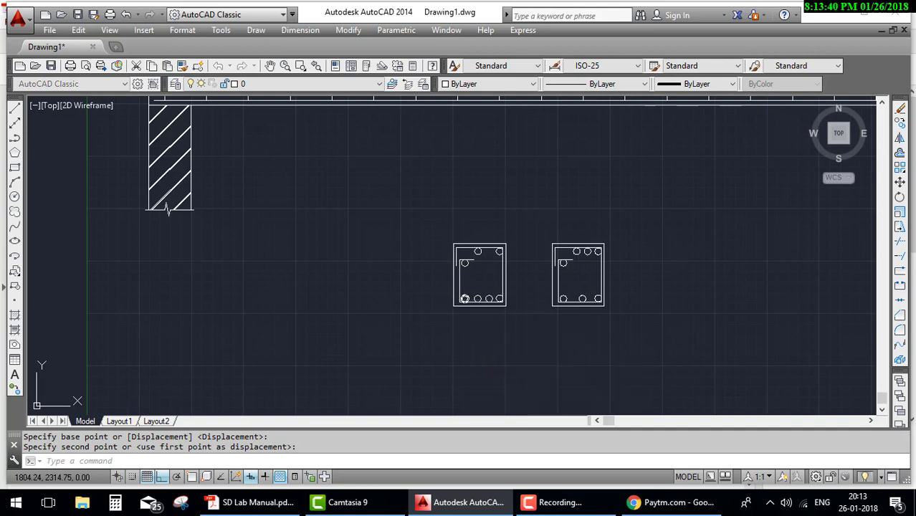
pyautogui.press('Return')
pyautogui.write('HATCH')
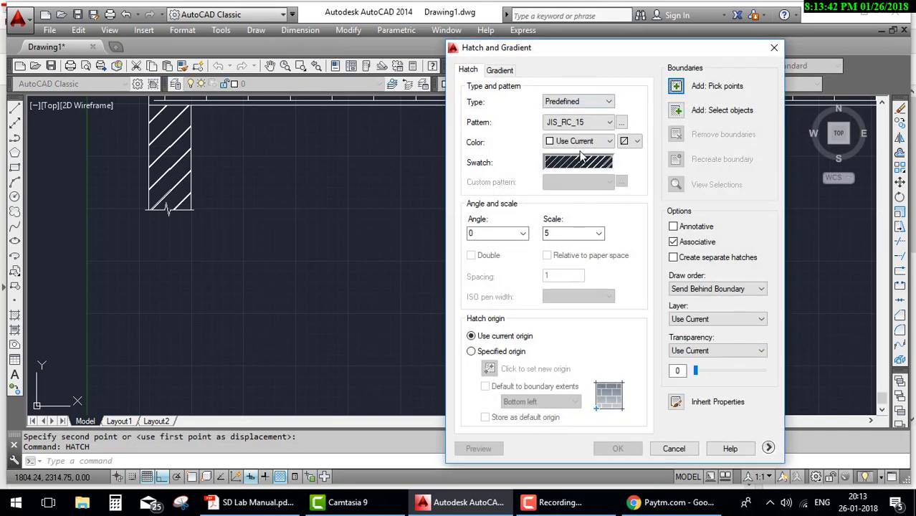
pyautogui.click(602, 161)
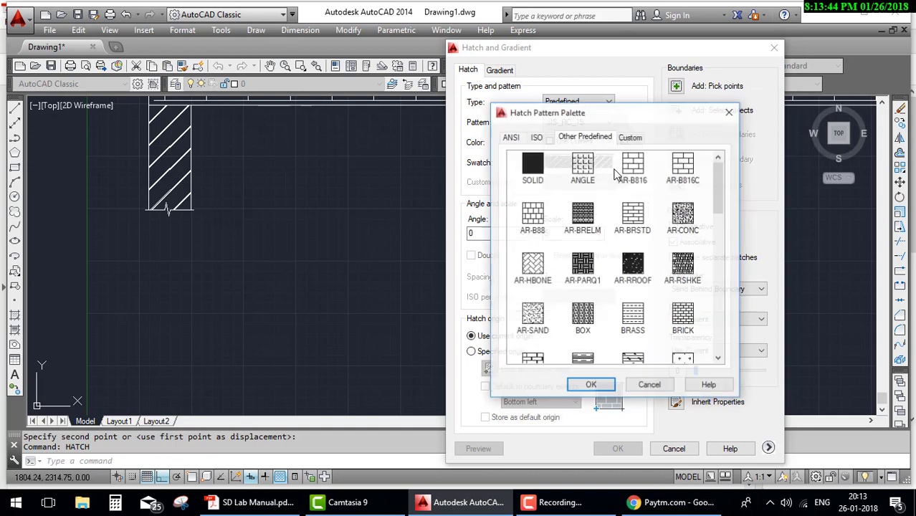
pyautogui.click(535, 138)
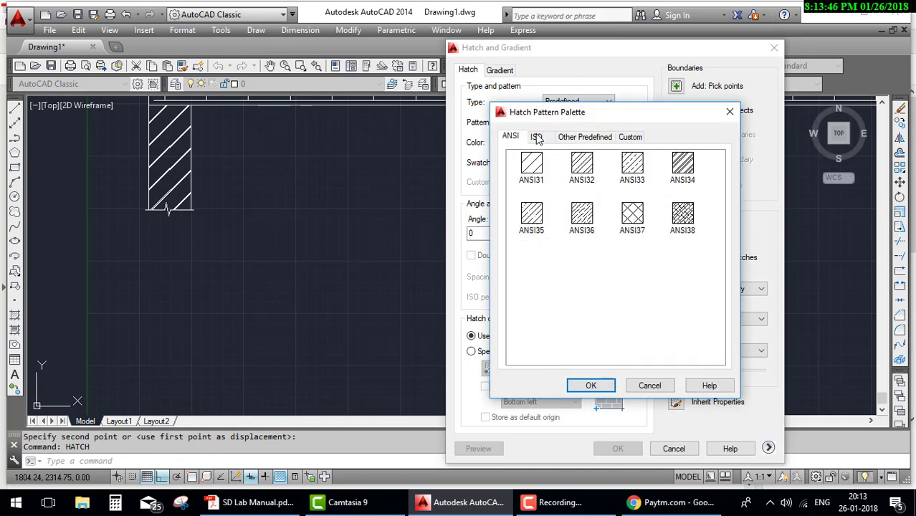
pyautogui.click(622, 139)
pyautogui.click(585, 137)
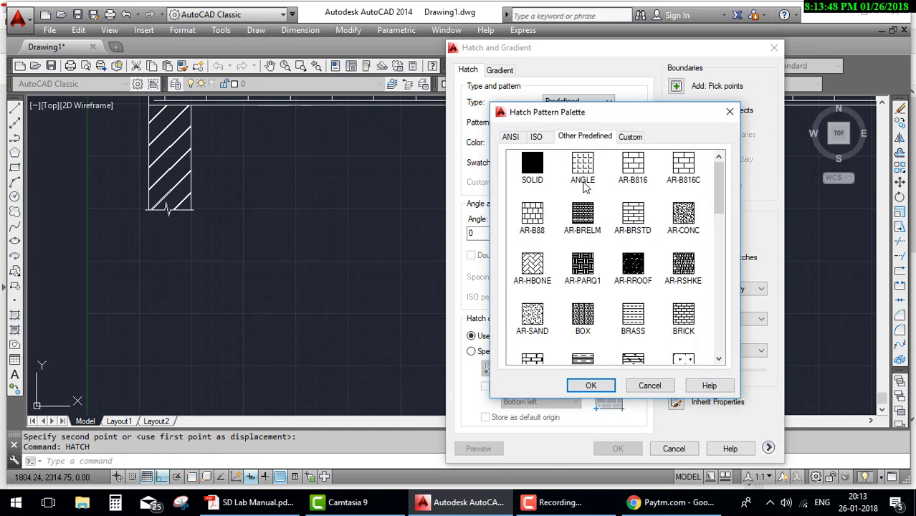
pyautogui.click(527, 166)
pyautogui.click(589, 386)
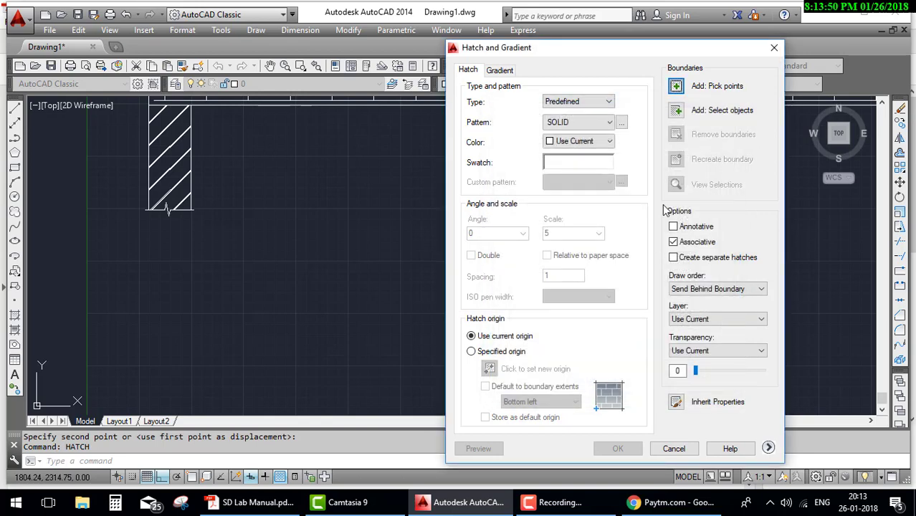
# Pick the left section's bars as fill areas, apply, then undo the fill that flooded the section
pyautogui.click(676, 85)
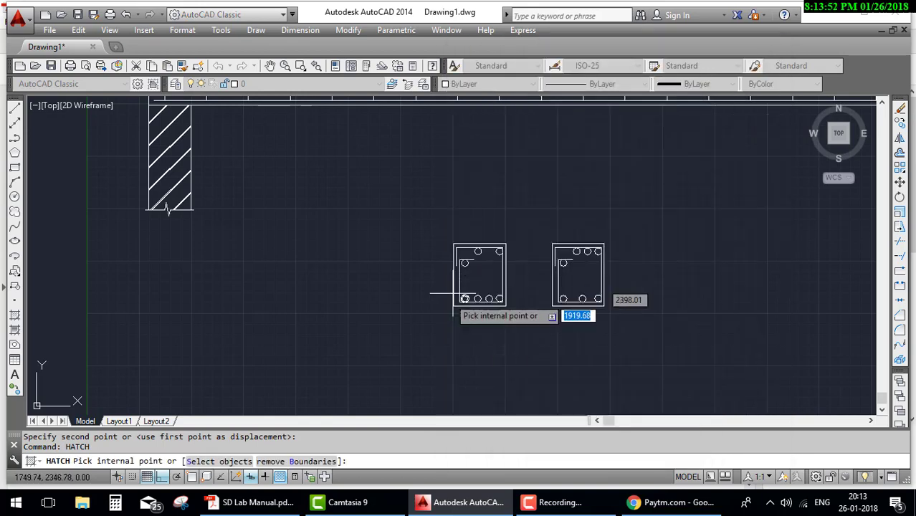
pyautogui.scroll(4, 476, 301)
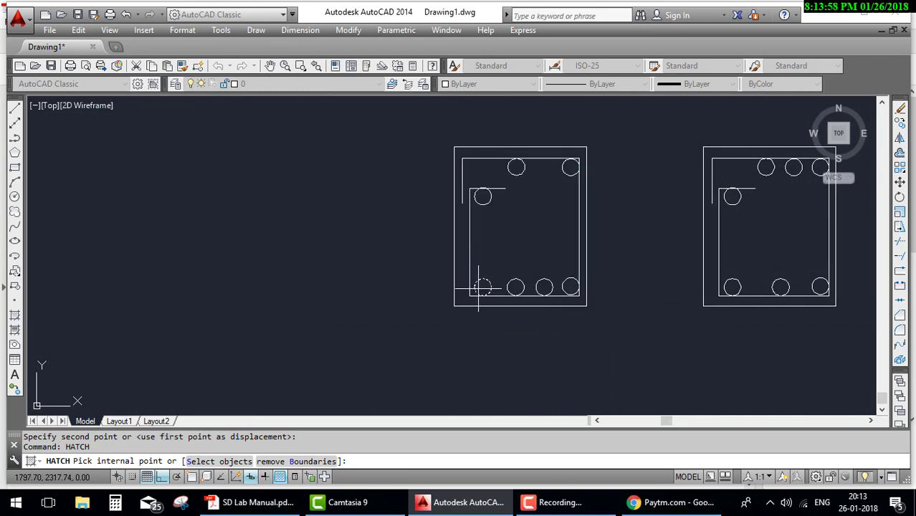
pyautogui.click(479, 288)
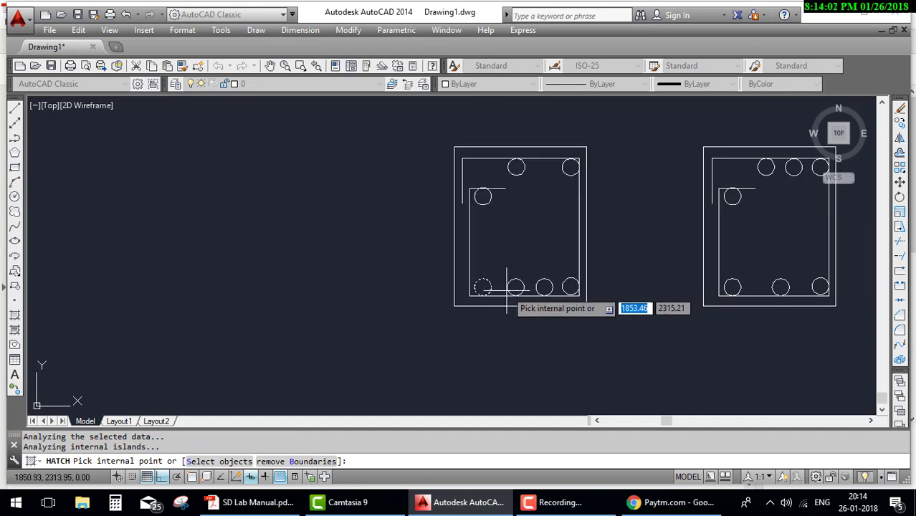
pyautogui.click(516, 287)
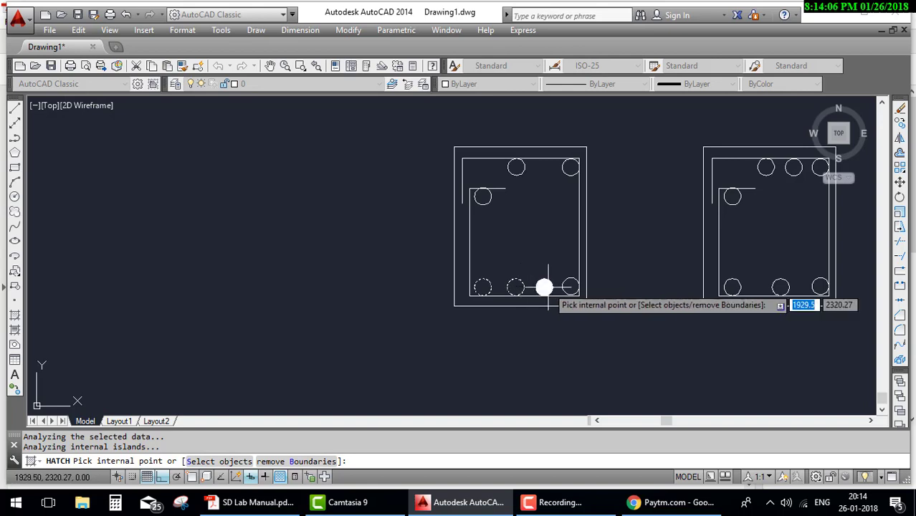
pyautogui.click(546, 287)
pyautogui.click(570, 287)
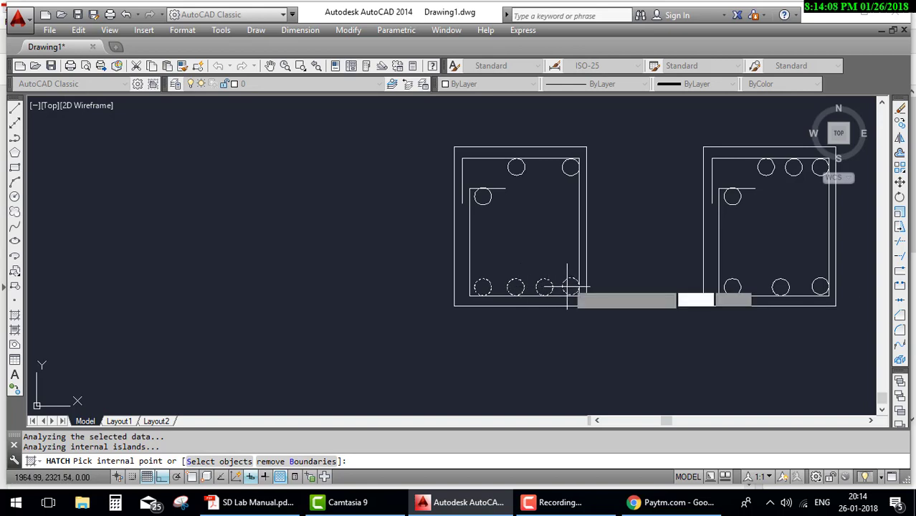
pyautogui.click(571, 167)
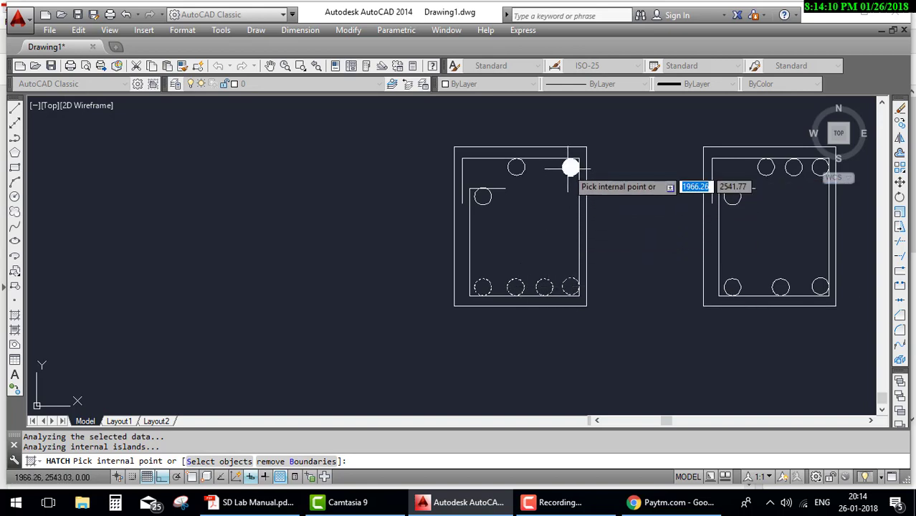
pyautogui.click(518, 167)
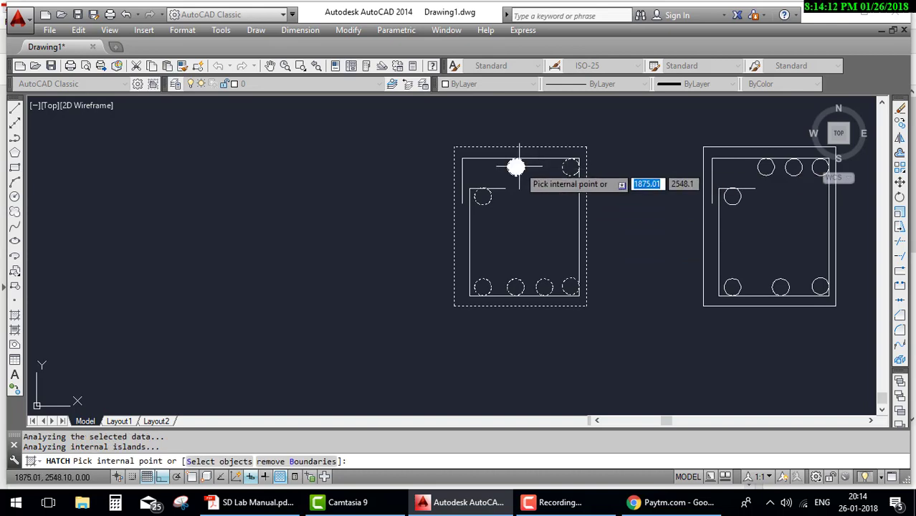
pyautogui.click(518, 167)
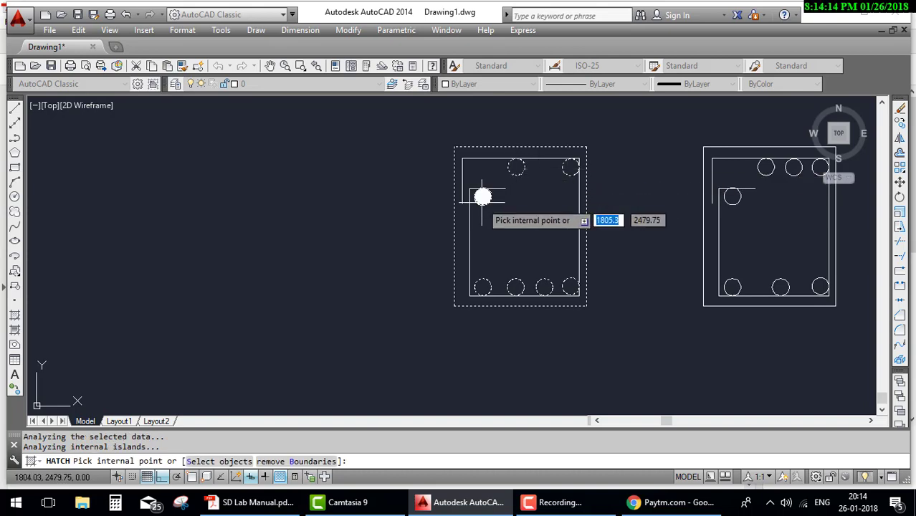
pyautogui.press('Return')
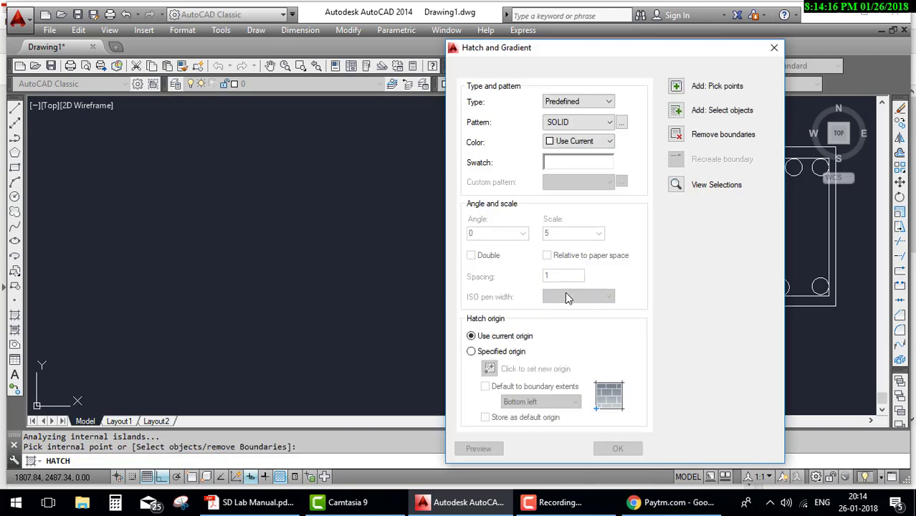
pyautogui.click(616, 448)
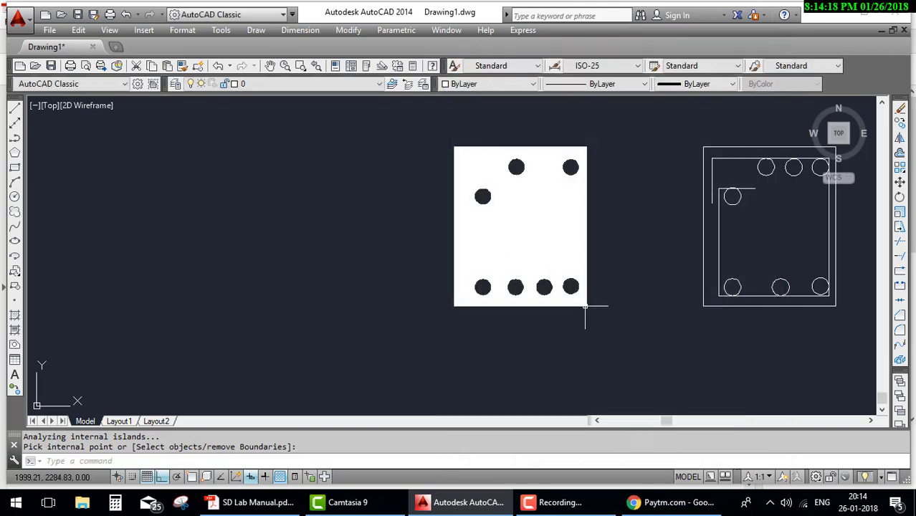
pyautogui.hotkey('ctrl', 'z')
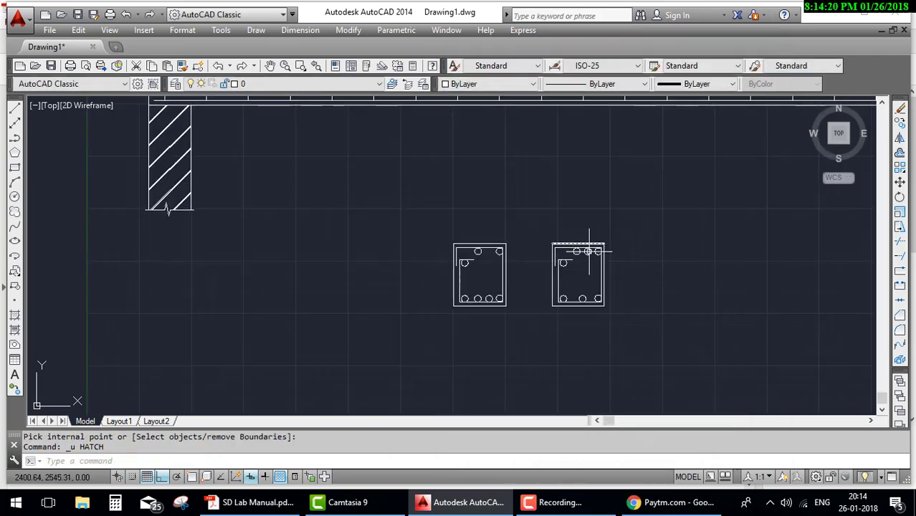
# Restart the SOLID hatch, using selected objects as the boundaries
pyautogui.scroll(2, 521, 314)
pyautogui.scroll(1, 521, 314)
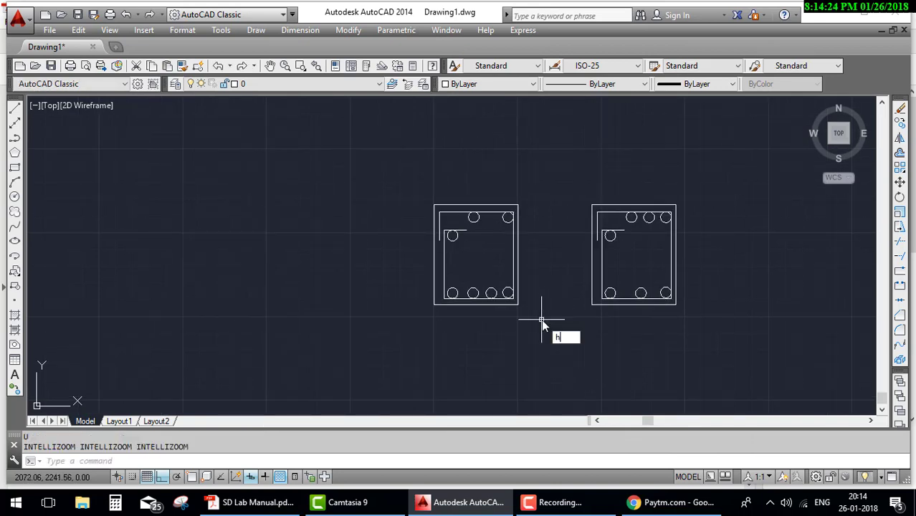
pyautogui.press('Return')
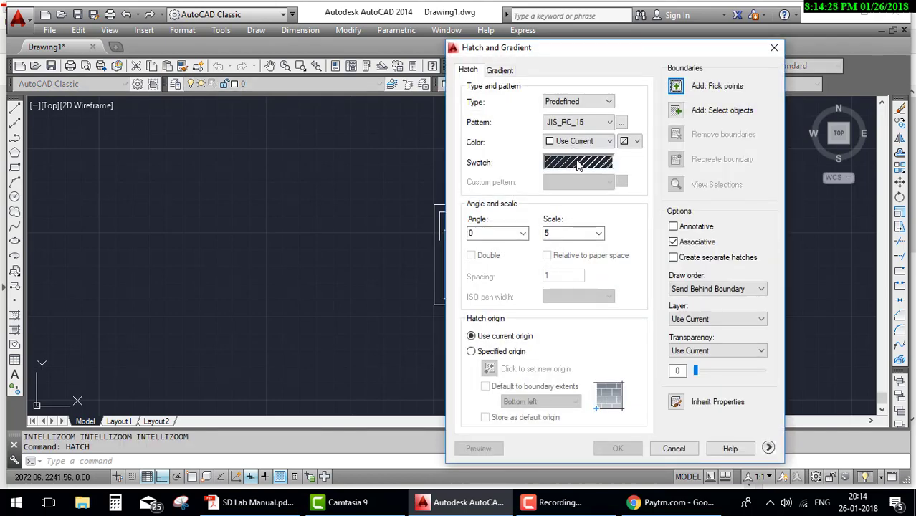
pyautogui.click(578, 163)
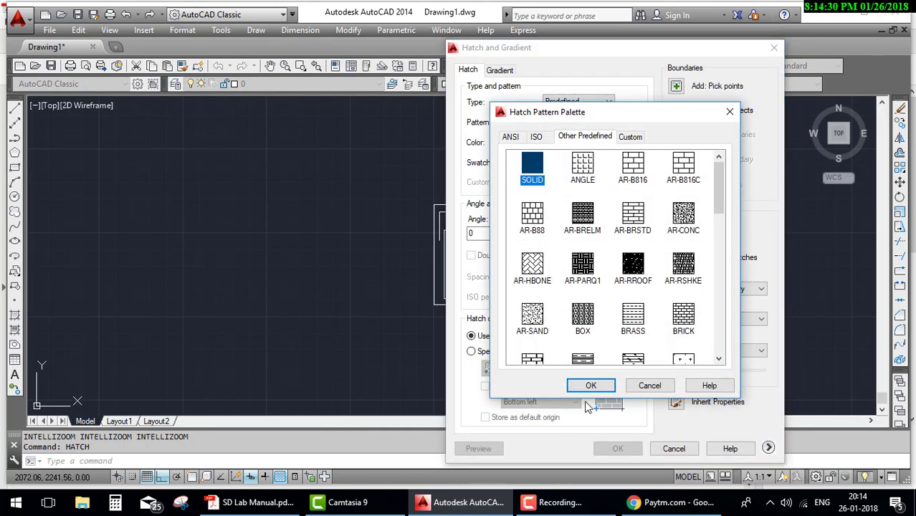
pyautogui.click(592, 386)
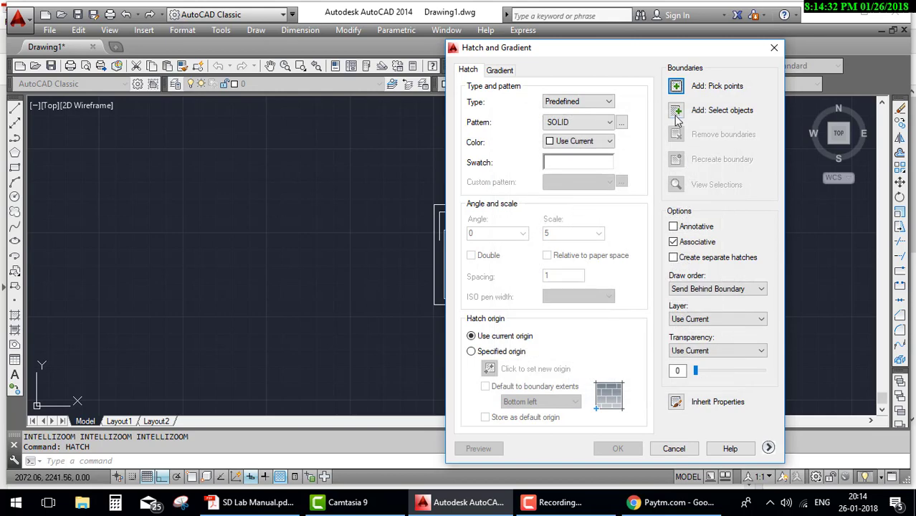
pyautogui.click(677, 112)
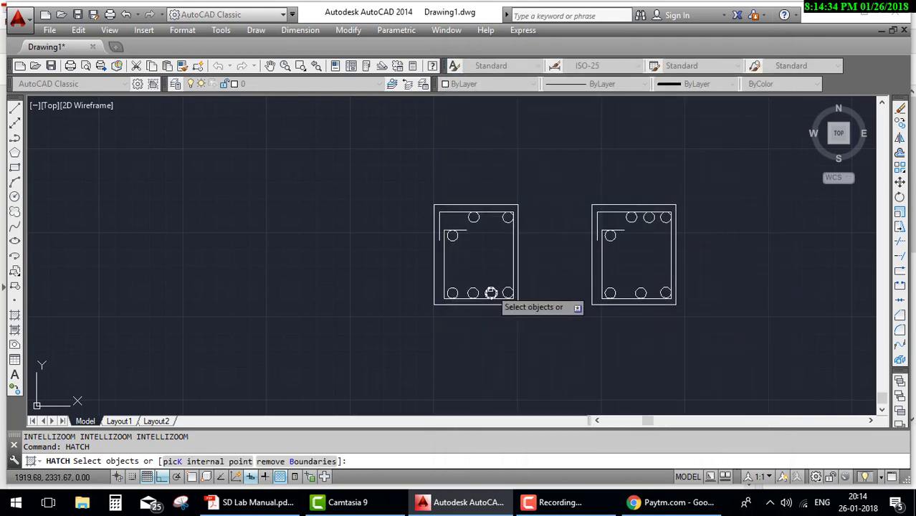
# Select the left section's bottom and top bar circles
pyautogui.click(450, 276)
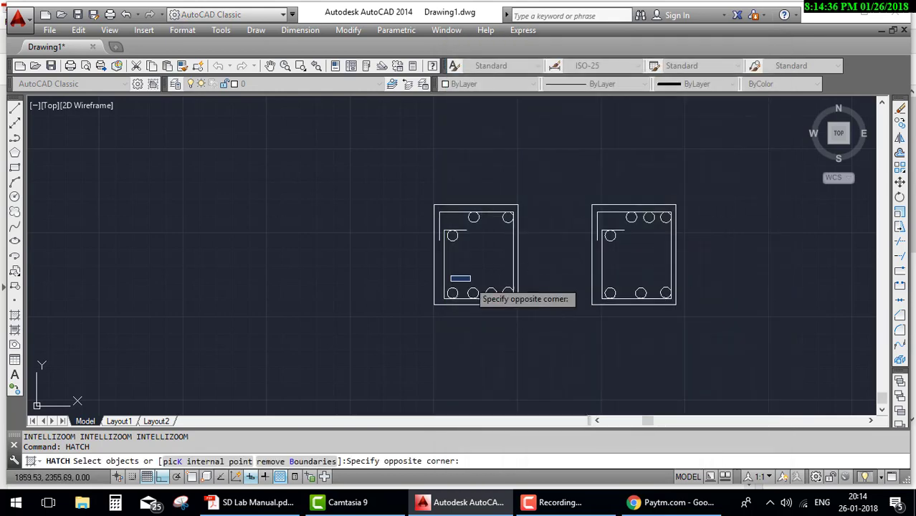
pyautogui.click(507, 293)
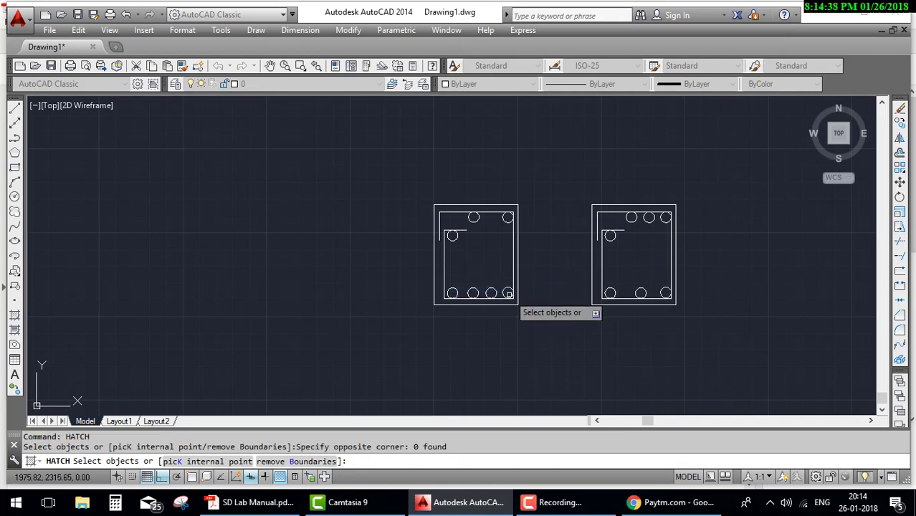
pyautogui.click(507, 277)
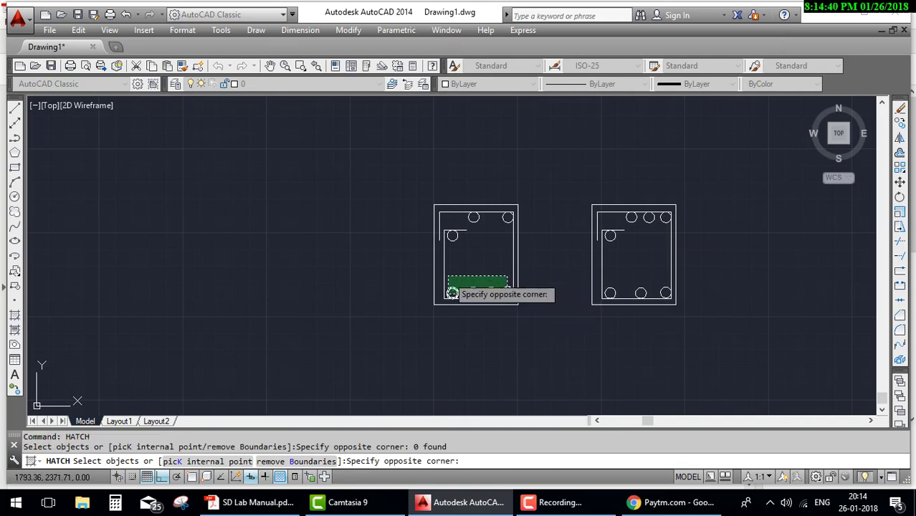
pyautogui.click(451, 293)
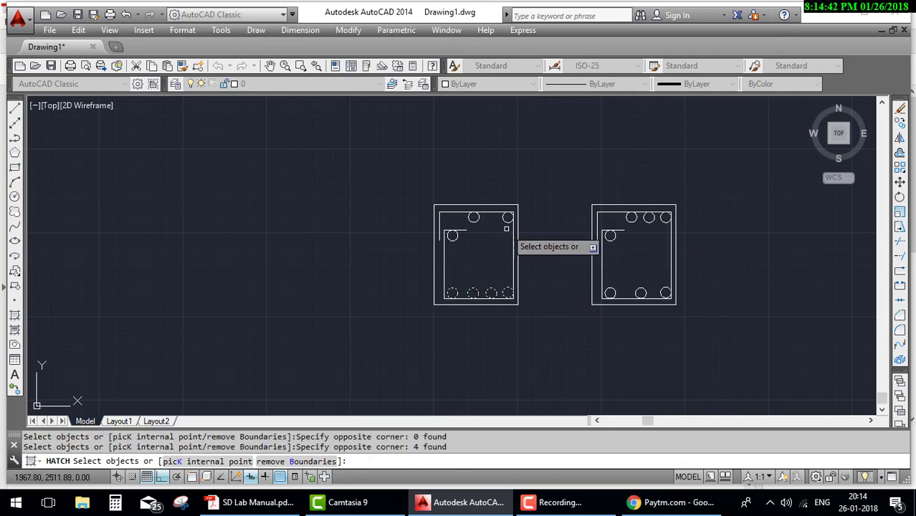
pyautogui.click(508, 222)
pyautogui.click(473, 215)
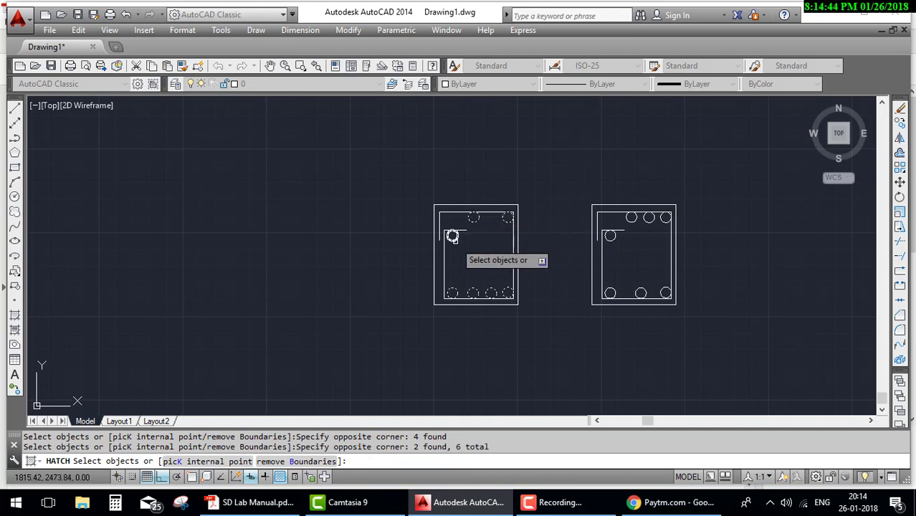
pyautogui.click(453, 238)
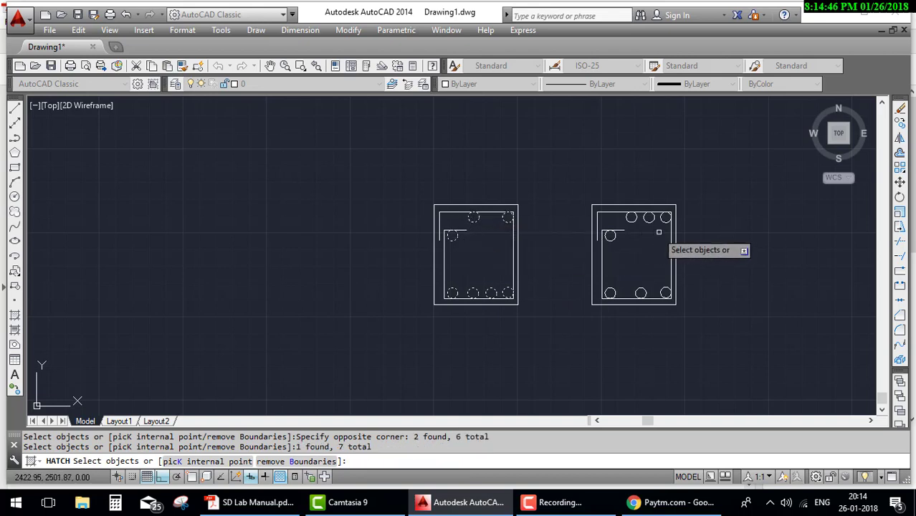
# Add the right section's three top and three bottom bars and apply the solid fill
pyautogui.click(670, 210)
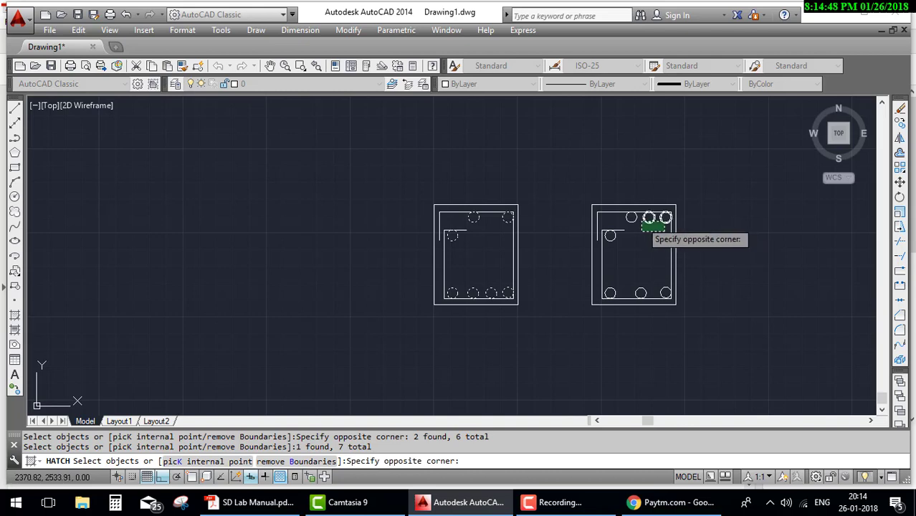
pyautogui.click(623, 219)
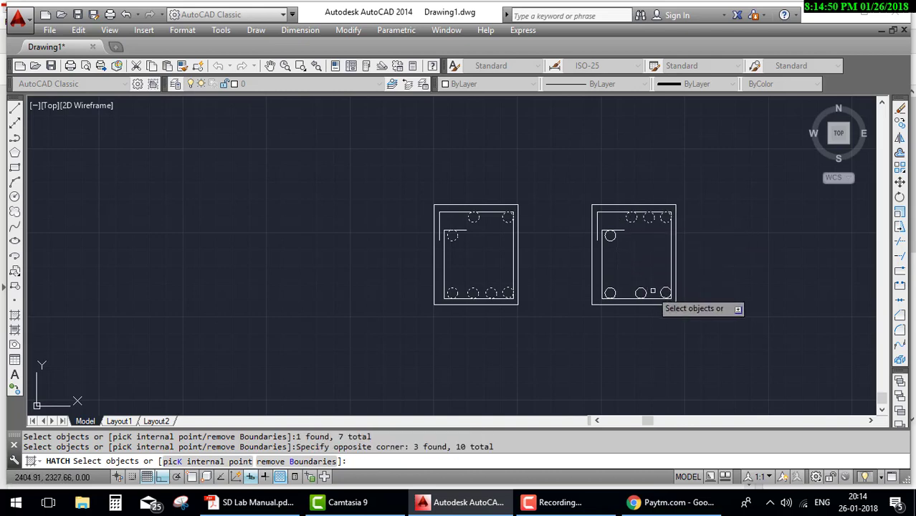
pyautogui.click(672, 301)
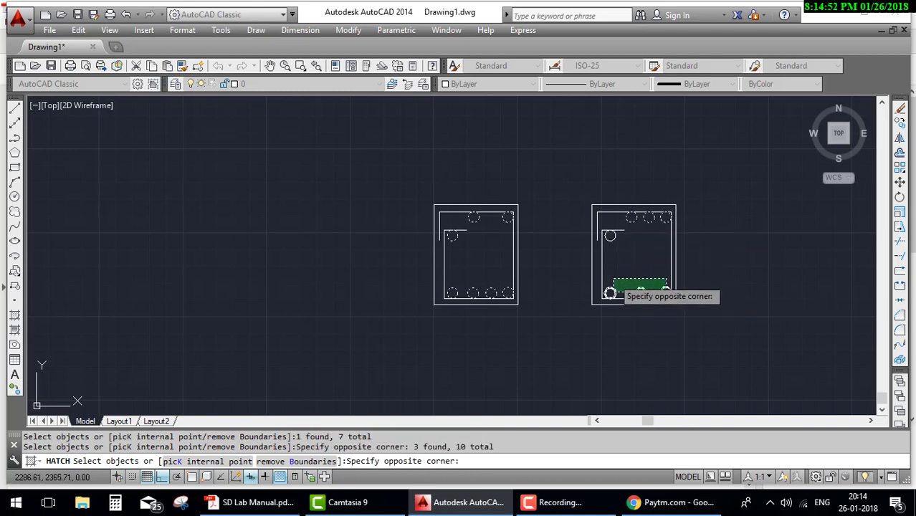
pyautogui.click(606, 284)
pyautogui.click(619, 245)
pyautogui.click(604, 231)
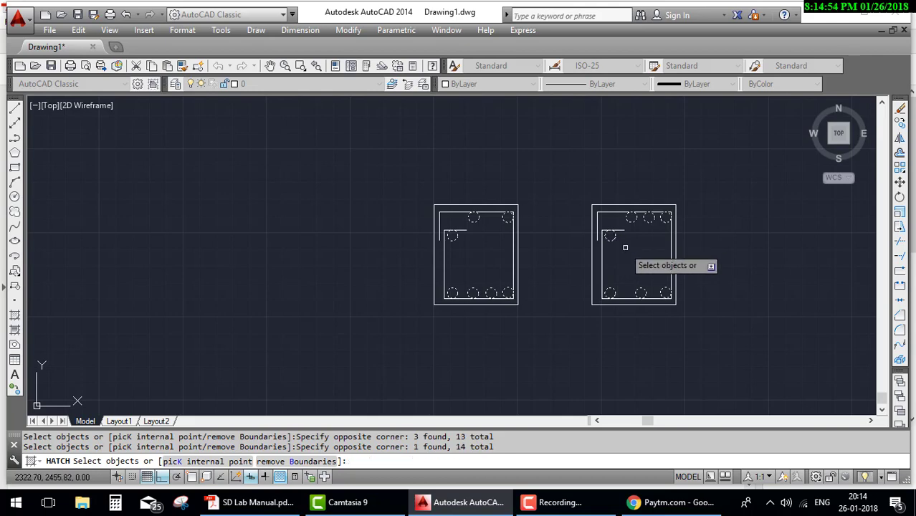
pyautogui.press('Return')
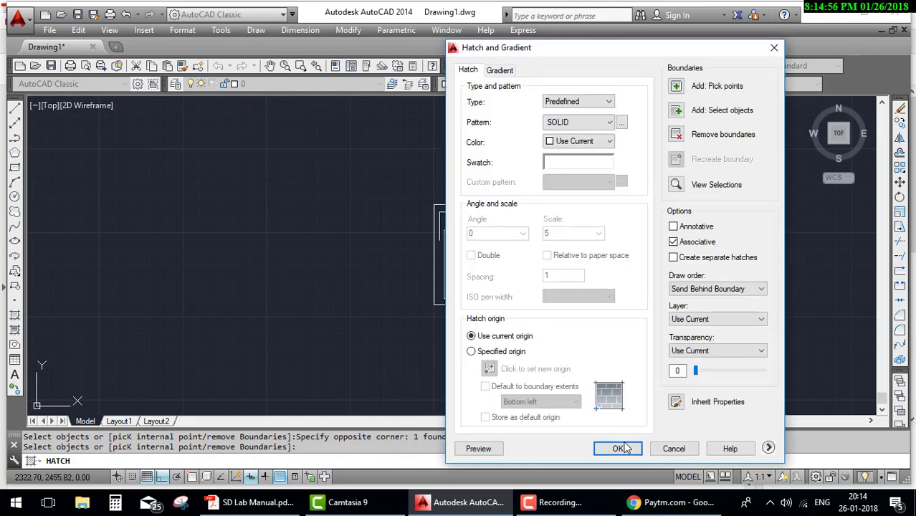
pyautogui.click(621, 449)
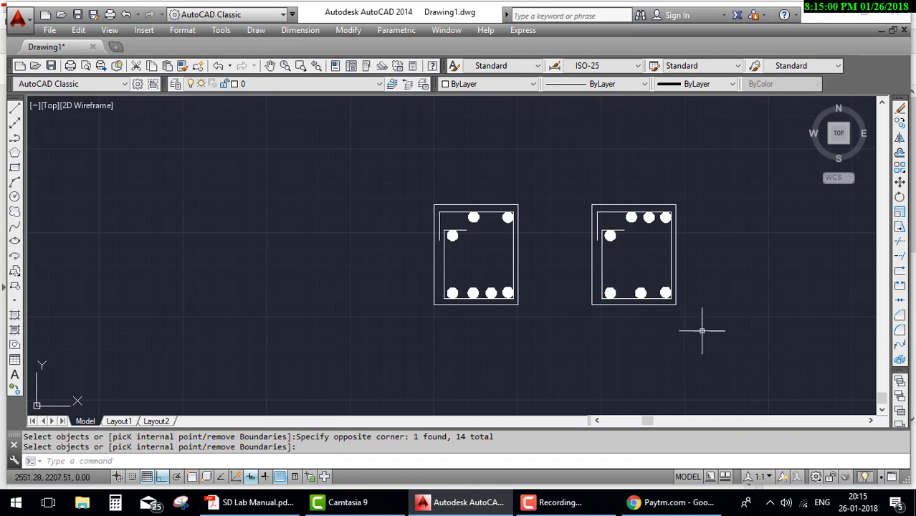
# Start HATCHEDIT and pick the bars' solid hatch
pyautogui.write('HaATCH')
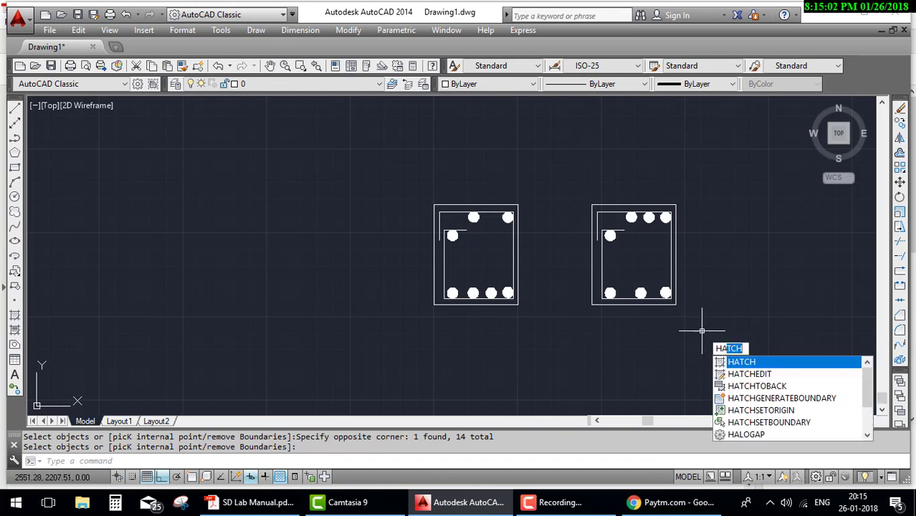
pyautogui.press('Down')
pyautogui.press('Return')
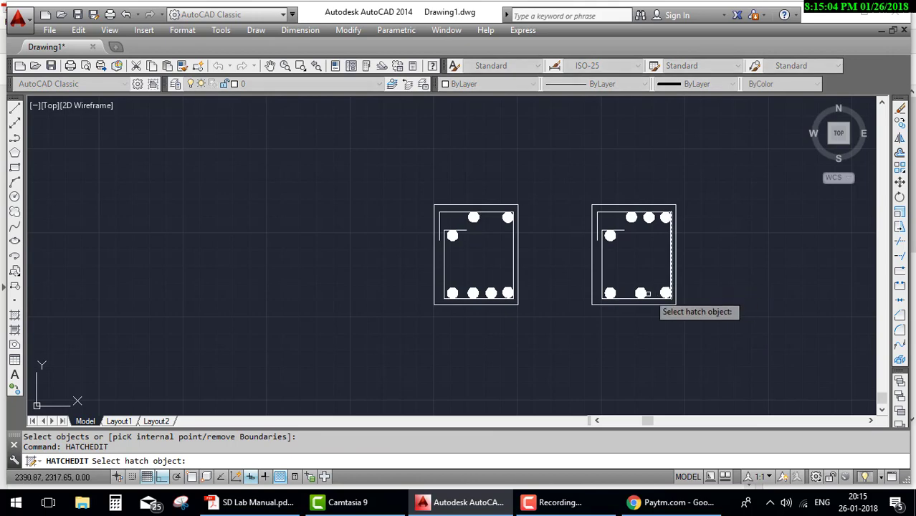
pyautogui.click(640, 293)
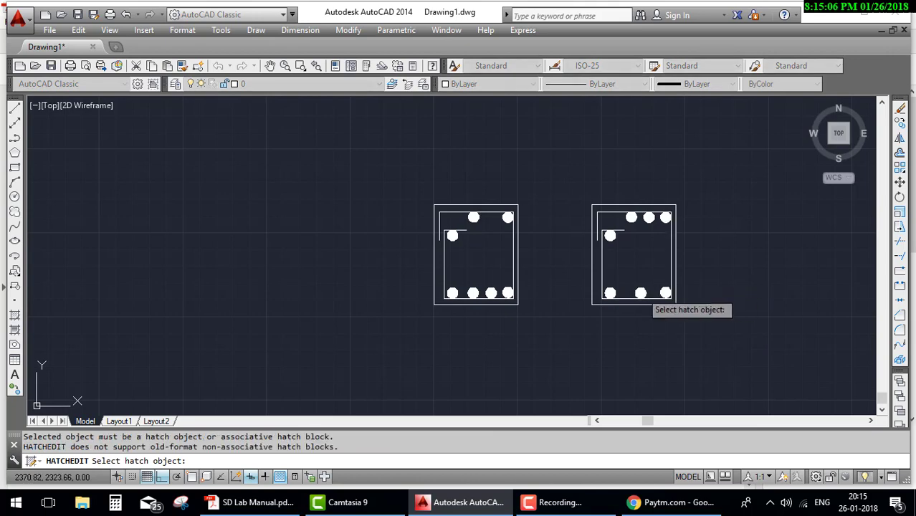
pyautogui.click(658, 304)
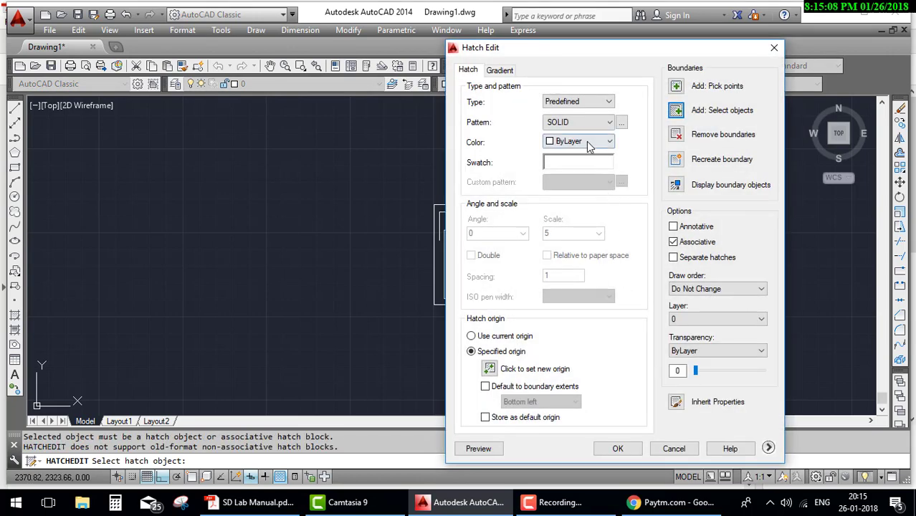
# Set the hatch colour to index 250 and apply the change
pyautogui.click(589, 143)
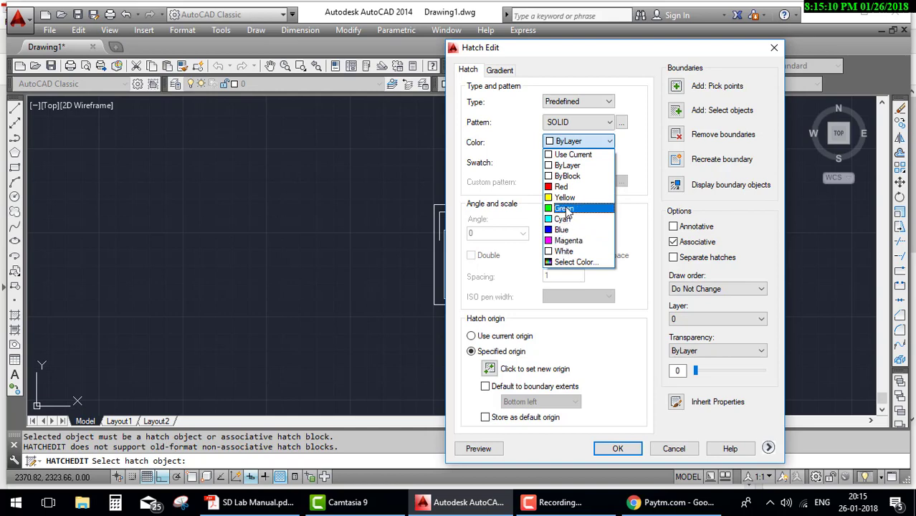
pyautogui.click(579, 263)
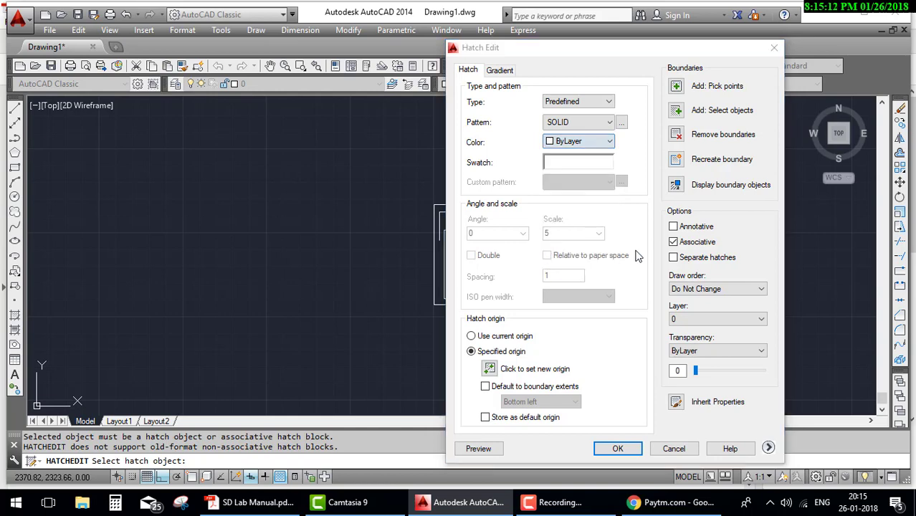
pyautogui.click(510, 305)
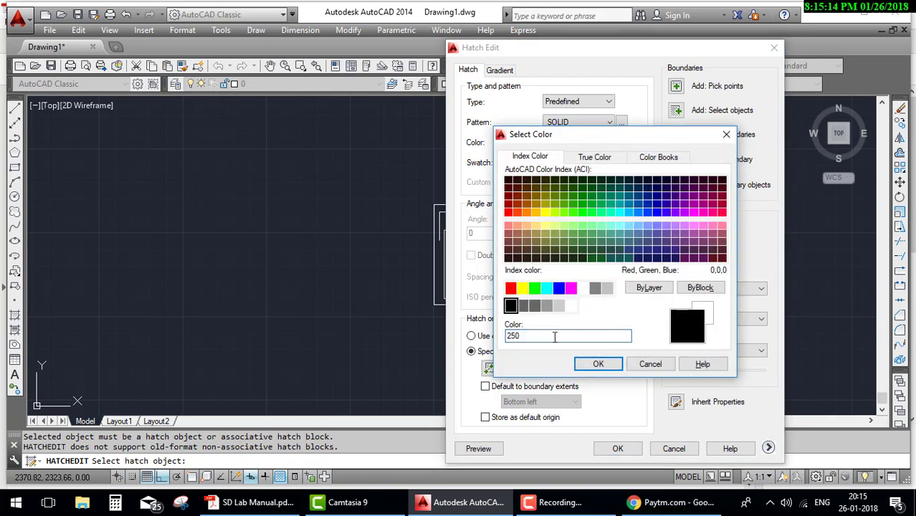
pyautogui.click(597, 364)
pyautogui.click(617, 449)
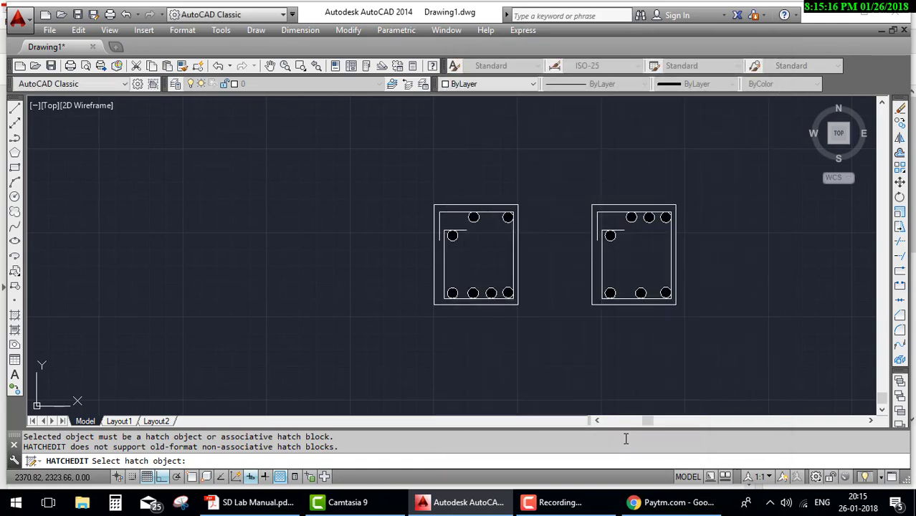
pyautogui.press('Escape')
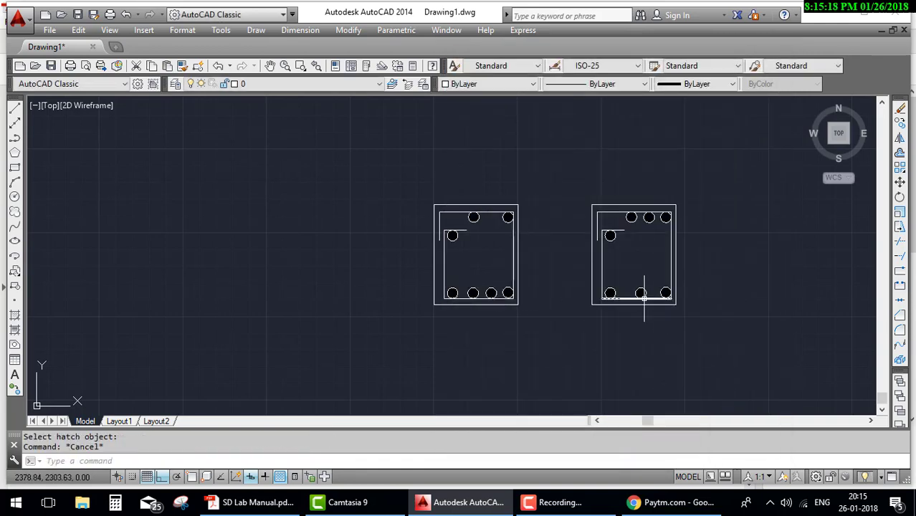
pyautogui.scroll(-3, 644, 295)
pyautogui.scroll(-3, 644, 301)
pyautogui.moveTo(657, 297); pyautogui.dragTo(497, 274, button='middle')
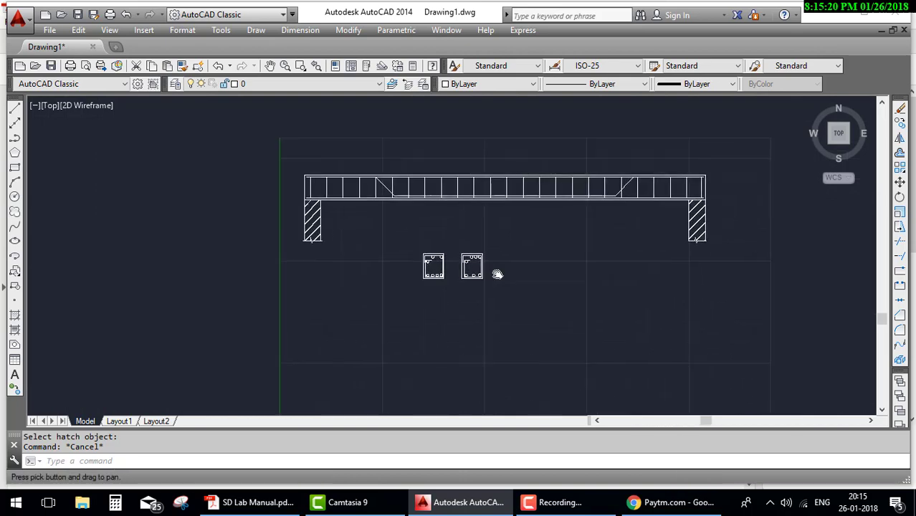
pyautogui.click(277, 501)
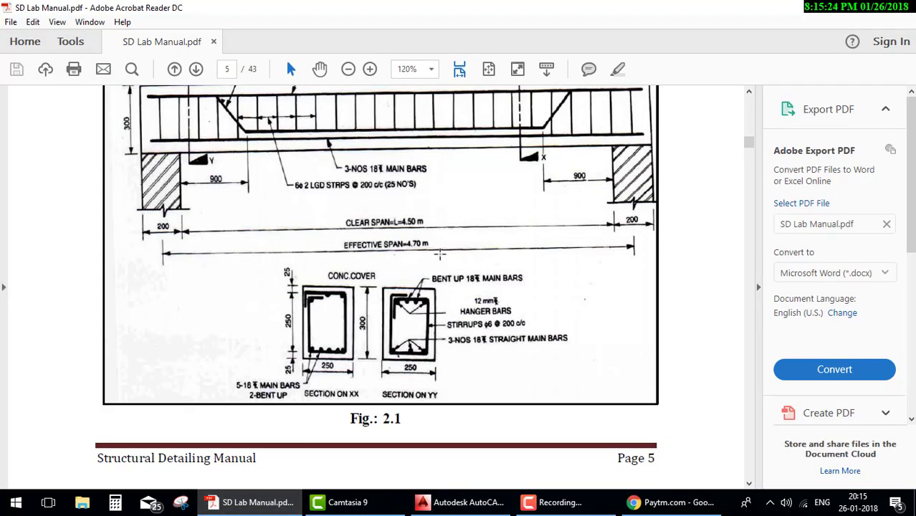
pyautogui.scroll(2, 461, 241)
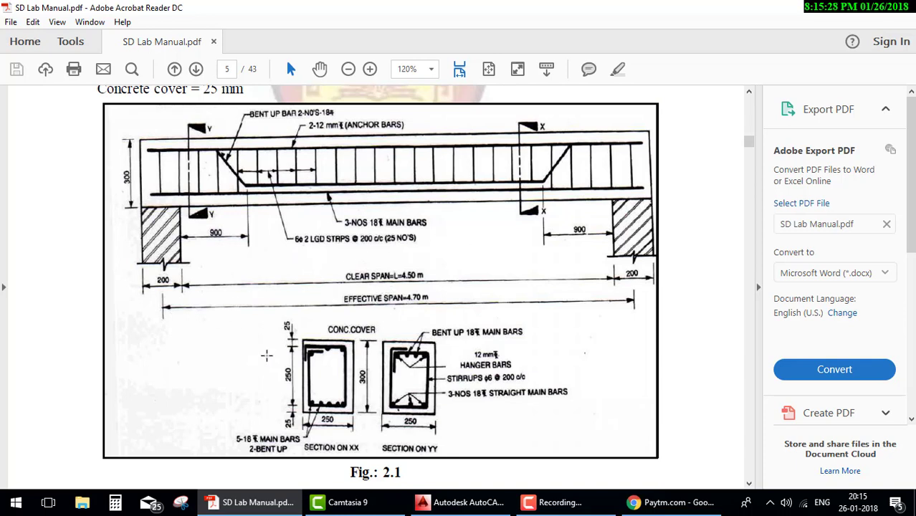
pyautogui.click(462, 501)
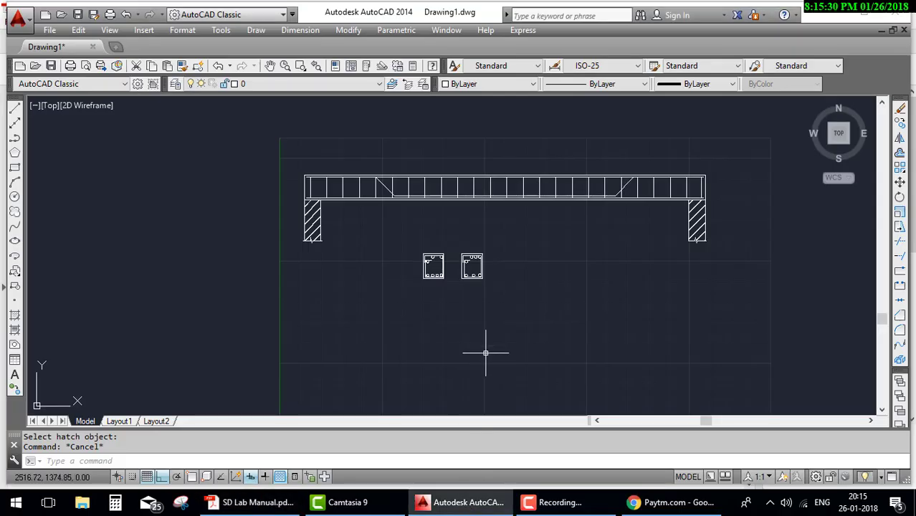
# With OSNAP on, place a 199.8 linear dimension between the support's bottom corners
pyautogui.scroll(2, 393, 260)
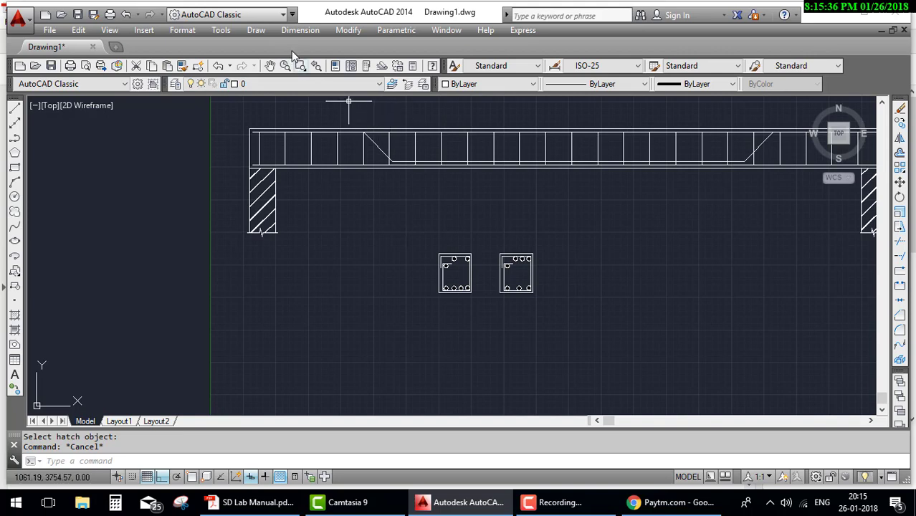
pyautogui.click(299, 31)
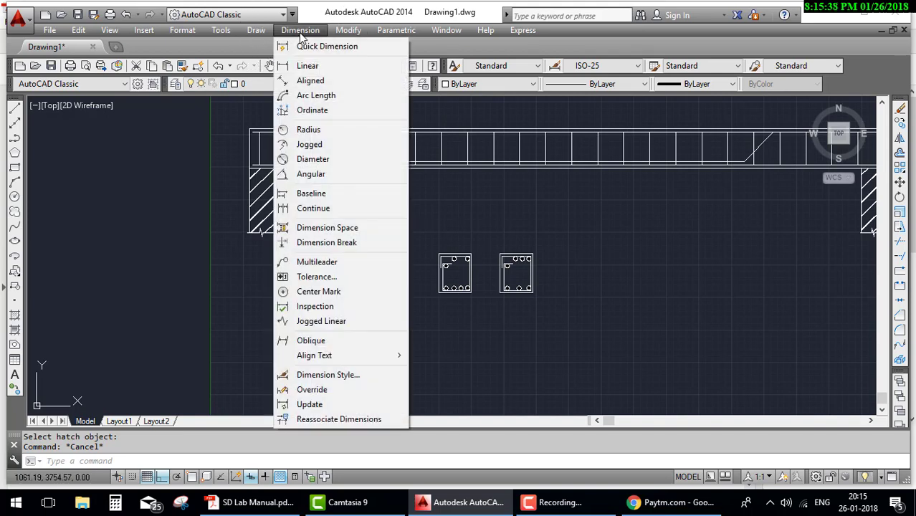
pyautogui.click(306, 67)
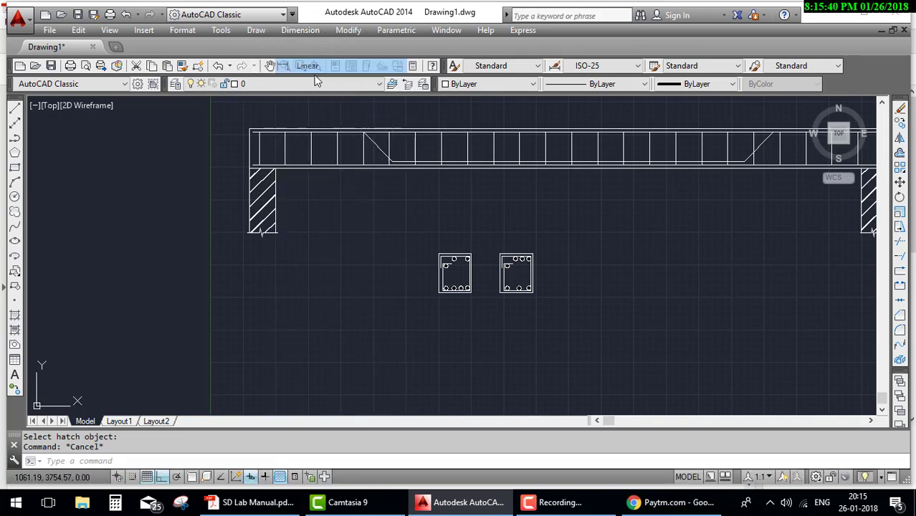
pyautogui.scroll(5, 248, 241)
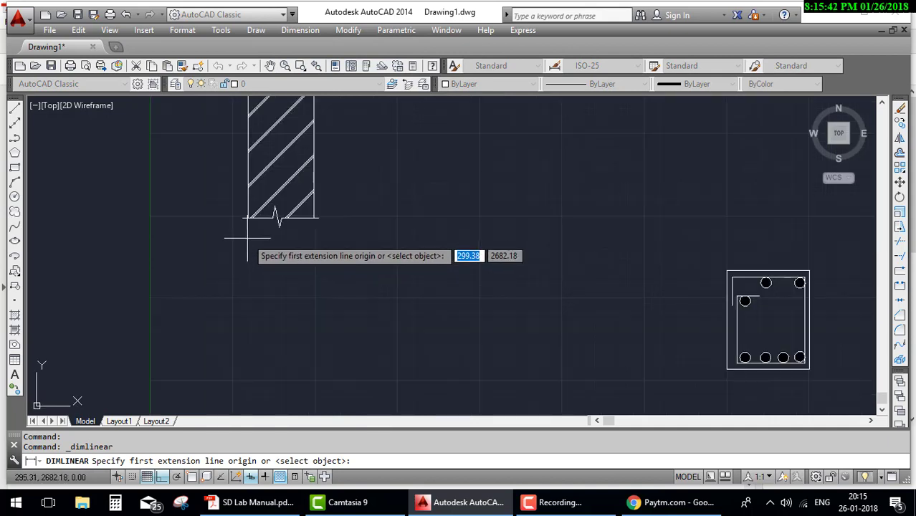
pyautogui.scroll(2, 248, 238)
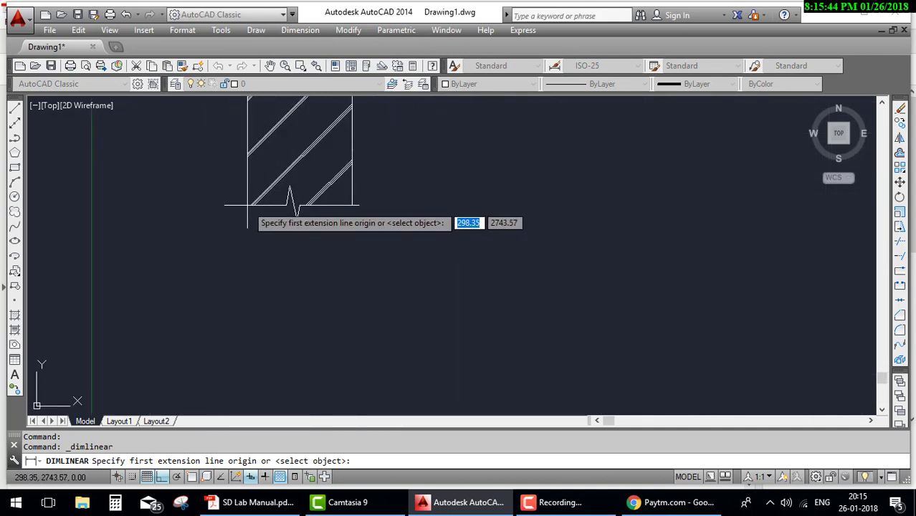
pyautogui.click(192, 477)
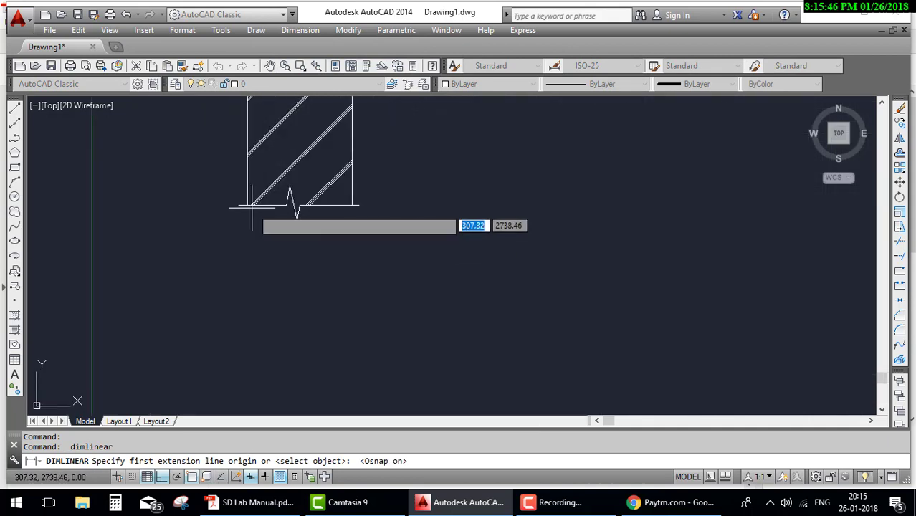
pyautogui.click(313, 211)
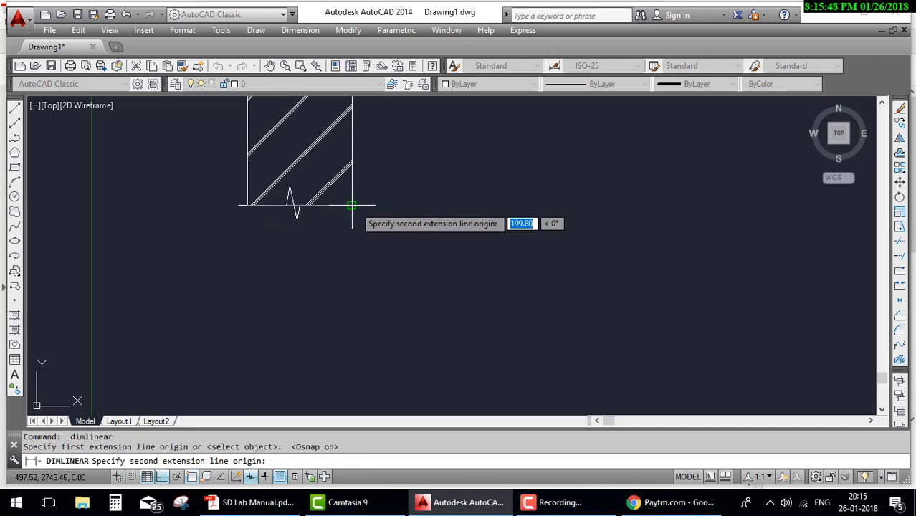
pyautogui.click(353, 206)
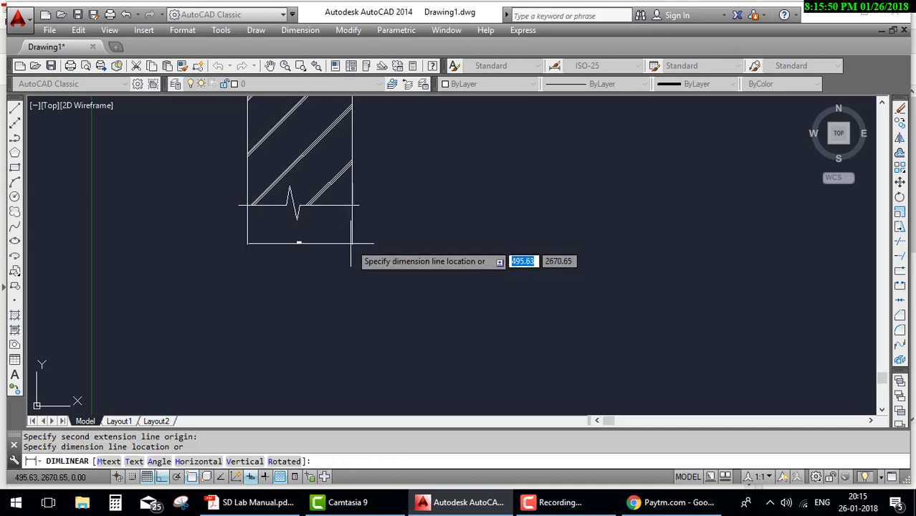
pyautogui.click(354, 231)
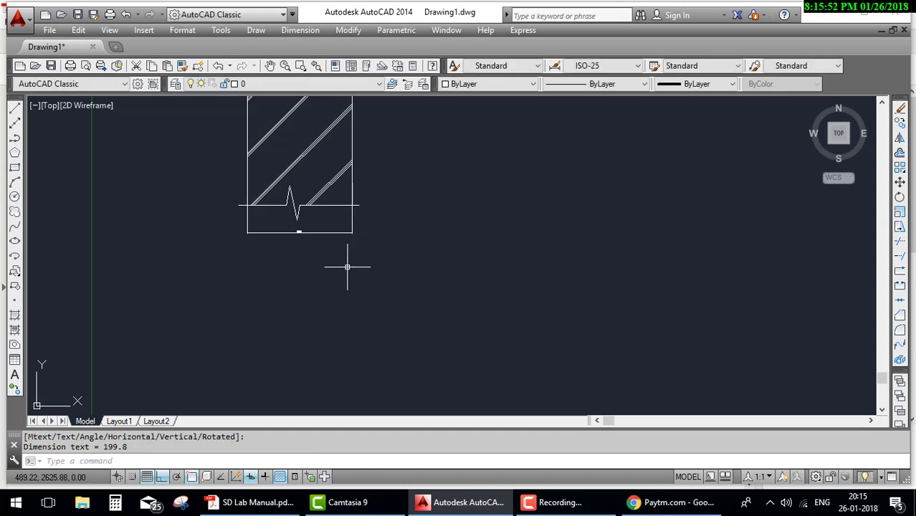
pyautogui.scroll(4, 296, 242)
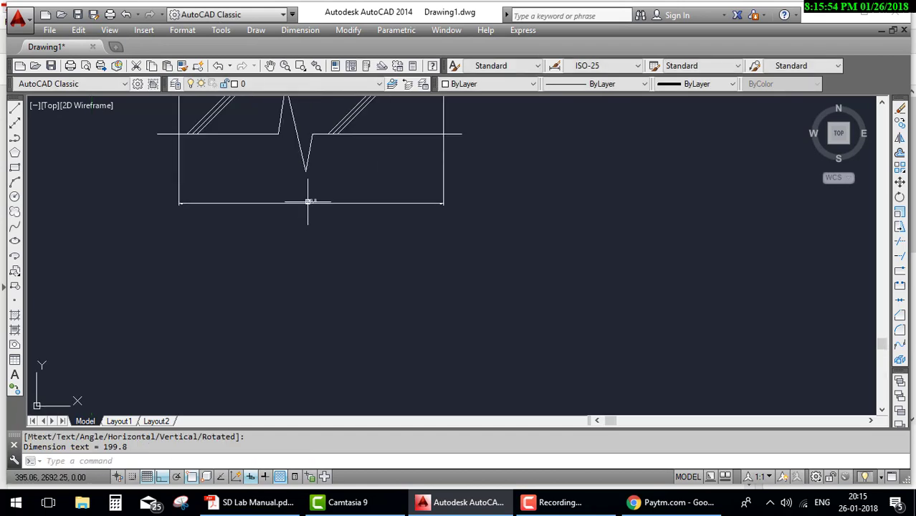
pyautogui.scroll(2, 309, 201)
pyautogui.scroll(-2, 346, 230)
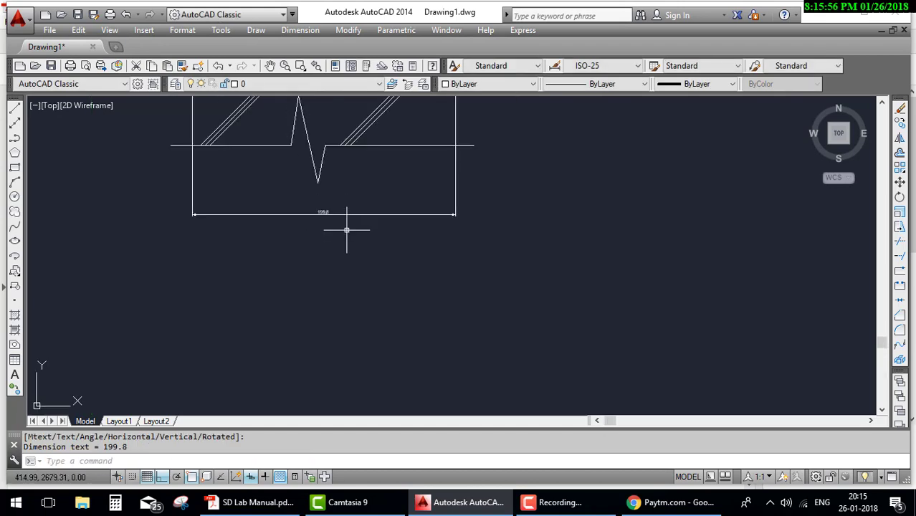
pyautogui.scroll(-4, 372, 222)
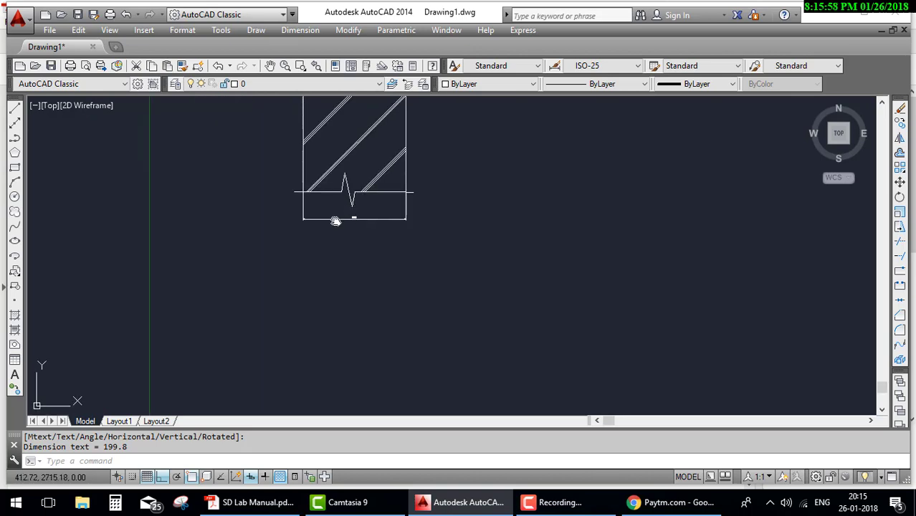
pyautogui.scroll(1, 326, 224)
pyautogui.scroll(1, 315, 230)
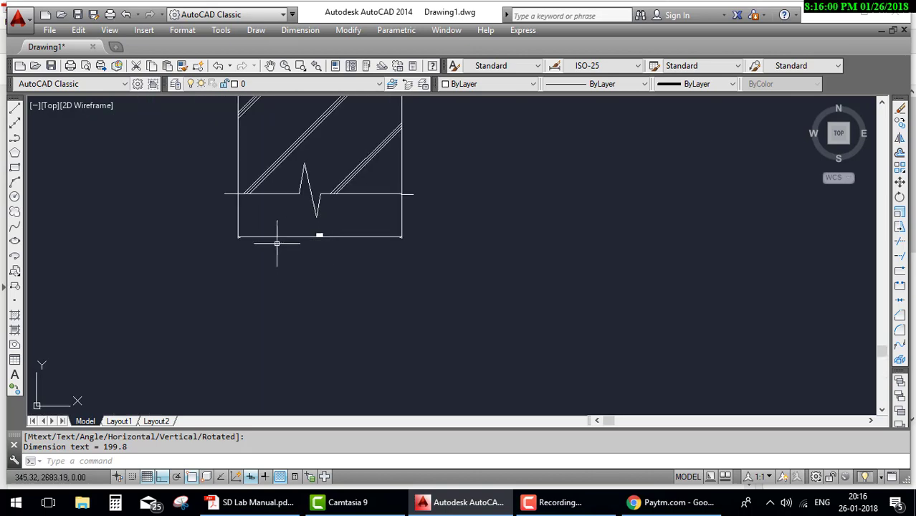
pyautogui.scroll(4, 262, 242)
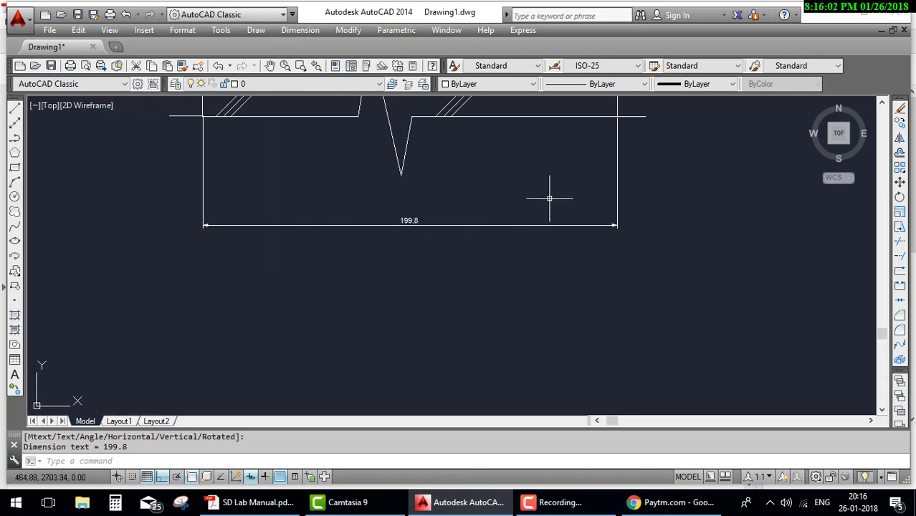
# Stretch the dimension's extension line to the column's bottom corner so it reads 200
pyautogui.scroll(4, 615, 123)
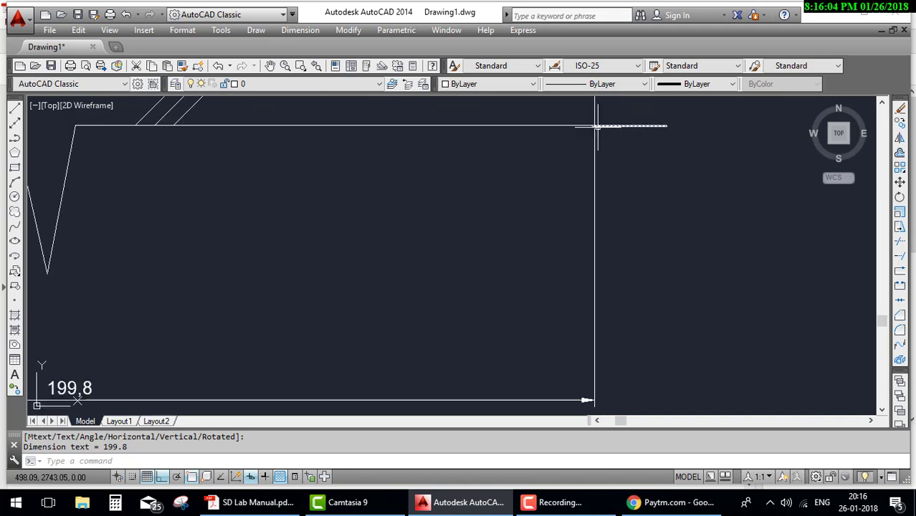
pyautogui.scroll(3, 604, 118)
pyautogui.scroll(3, 607, 134)
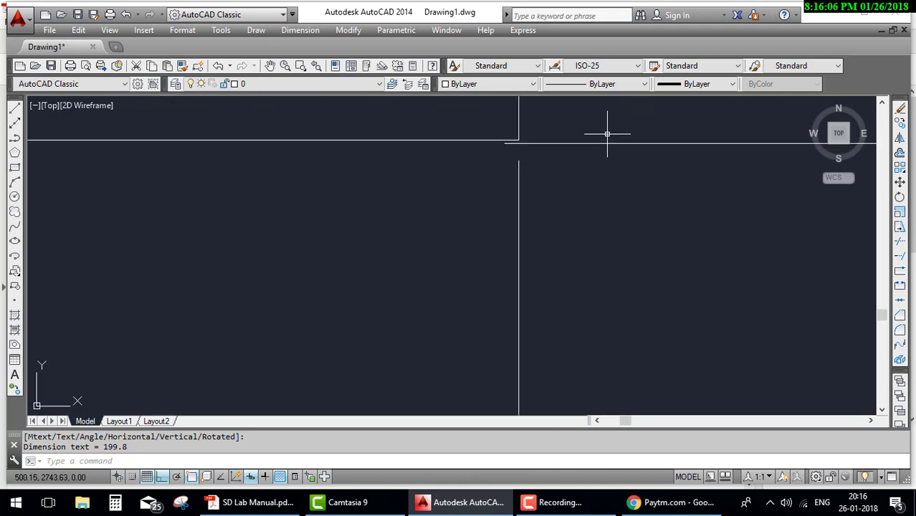
pyautogui.press('Escape')
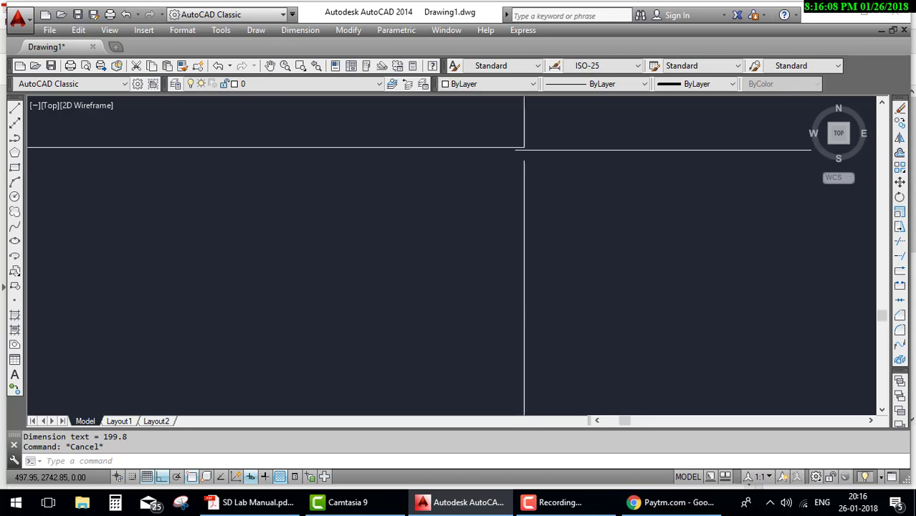
pyautogui.moveTo(366, 196); pyautogui.dragTo(644, 218, button='middle')
pyautogui.moveTo(470, 222)
pyautogui.mouseDown(button='middle')
pyautogui.moveTo(241, 221)
pyautogui.moveTo(582, 232)
pyautogui.mouseUp(button='middle')
pyautogui.scroll(-5, 339, 242)
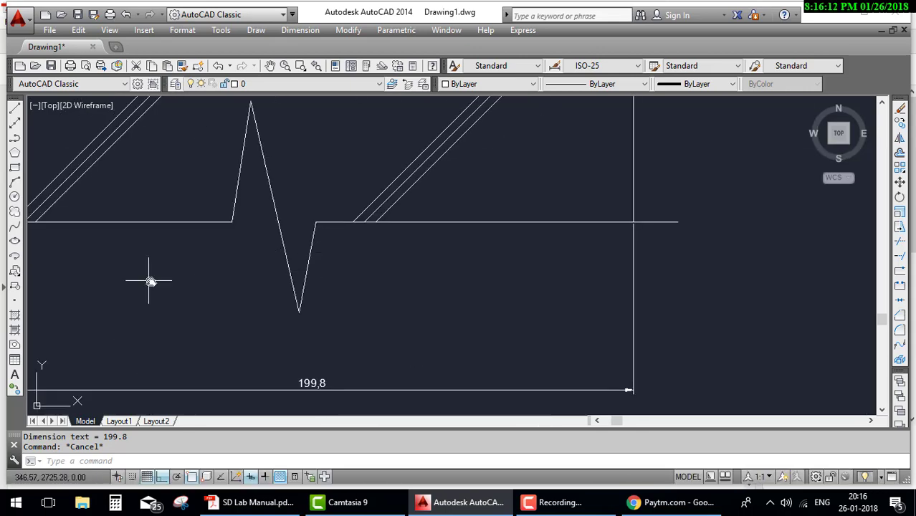
pyautogui.moveTo(149, 281); pyautogui.dragTo(474, 280, button='middle')
pyautogui.scroll(3, 327, 227)
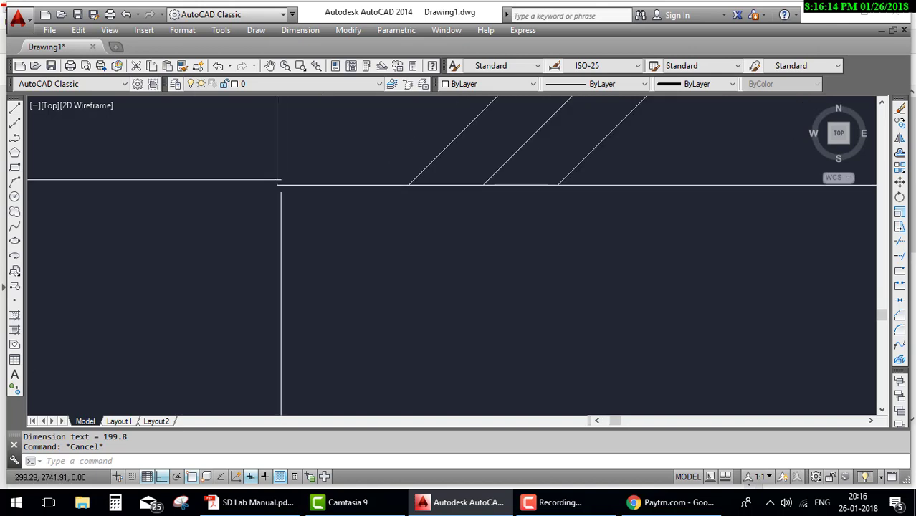
pyautogui.scroll(2, 273, 196)
pyautogui.click(272, 185)
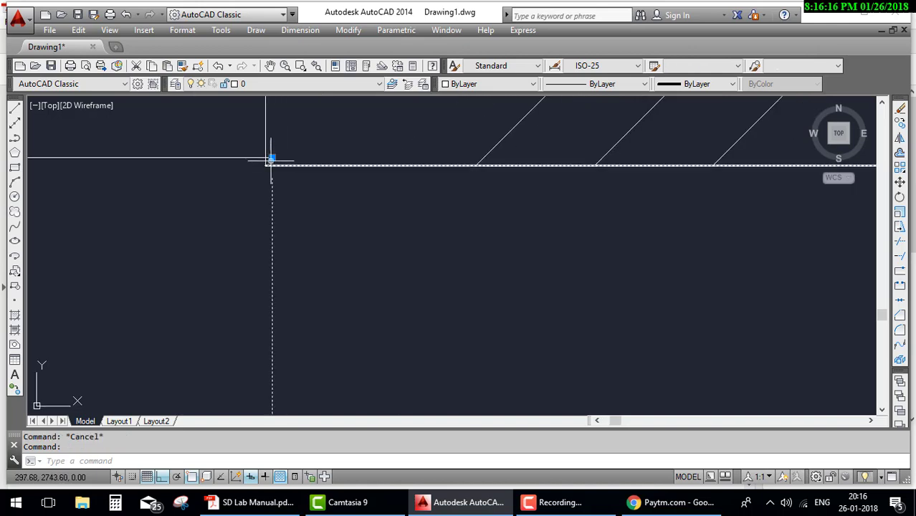
pyautogui.click(268, 157)
pyautogui.click(268, 158)
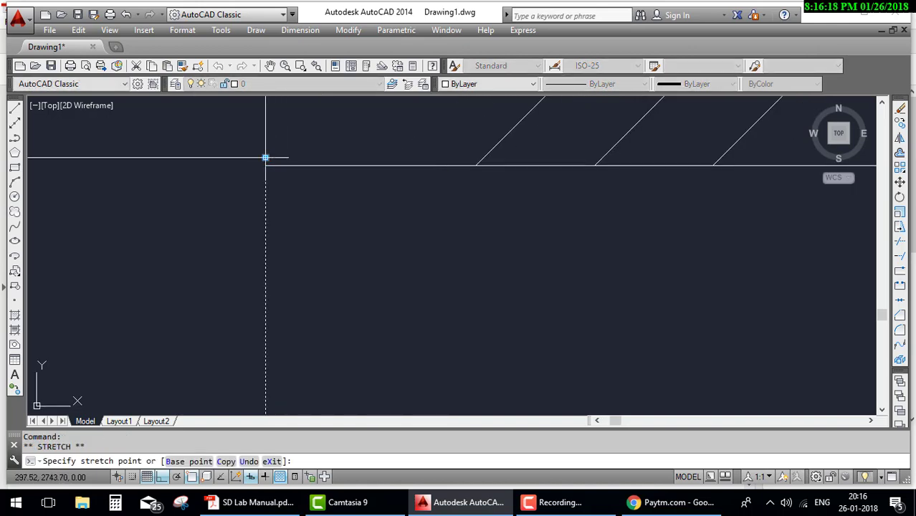
# Clear the selection grips and recentre the view on the 200 dimension
pyautogui.scroll(-5, 337, 219)
pyautogui.scroll(-5, 582, 292)
pyautogui.moveTo(646, 311); pyautogui.dragTo(442, 224, button='middle')
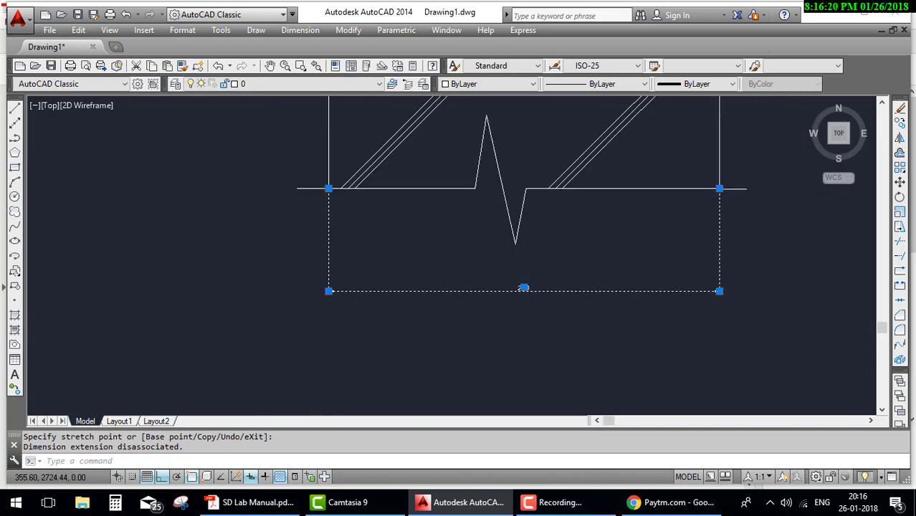
pyautogui.click(543, 326)
pyautogui.press('Escape')
pyautogui.press('Escape')
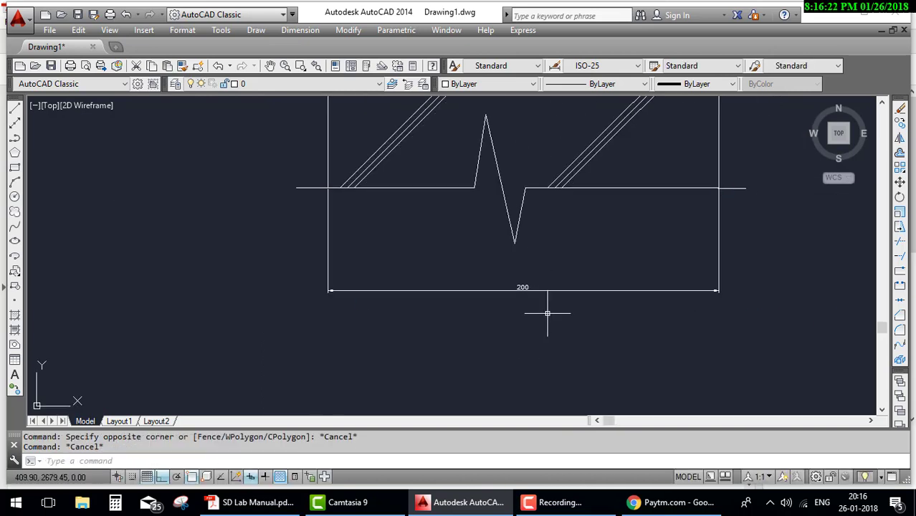
pyautogui.moveTo(544, 260); pyautogui.dragTo(474, 263, button='middle')
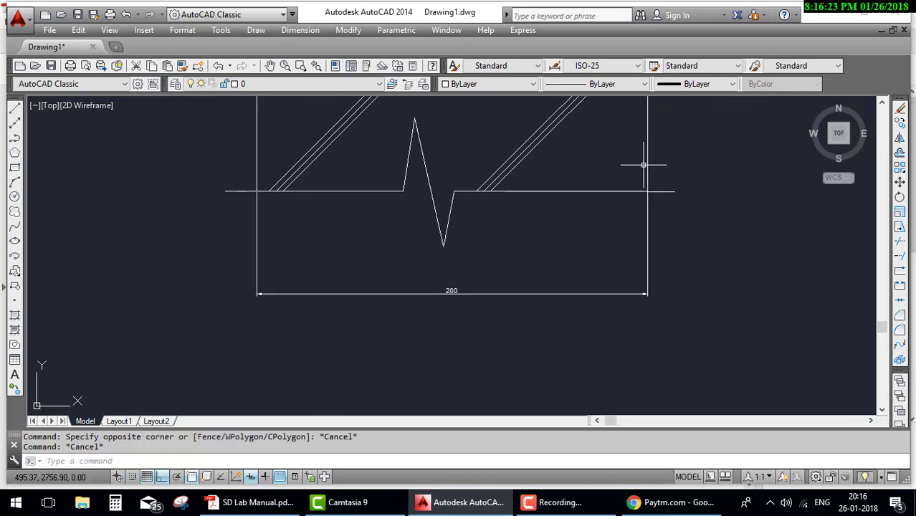
# Check the current dimension and table styles in the ribbon lists, leaving them unchanged
pyautogui.click(627, 68)
pyautogui.click(628, 91)
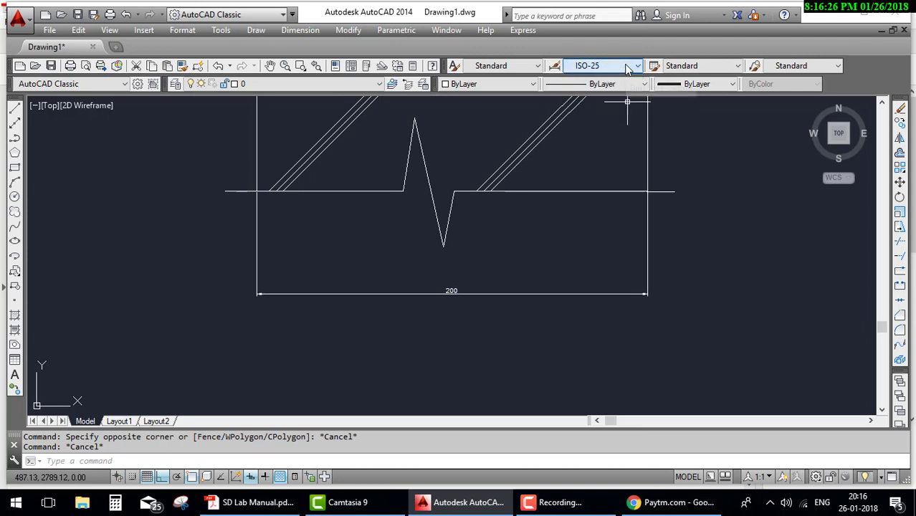
pyautogui.click(738, 68)
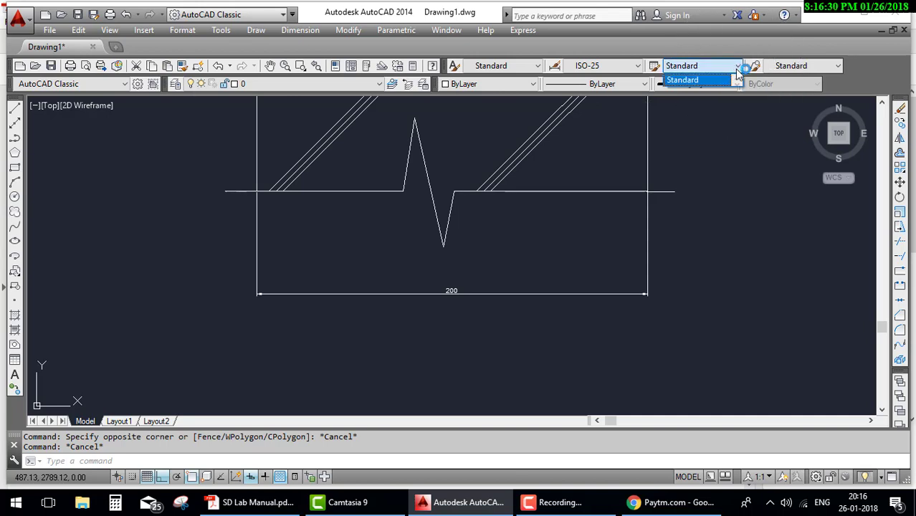
pyautogui.click(736, 72)
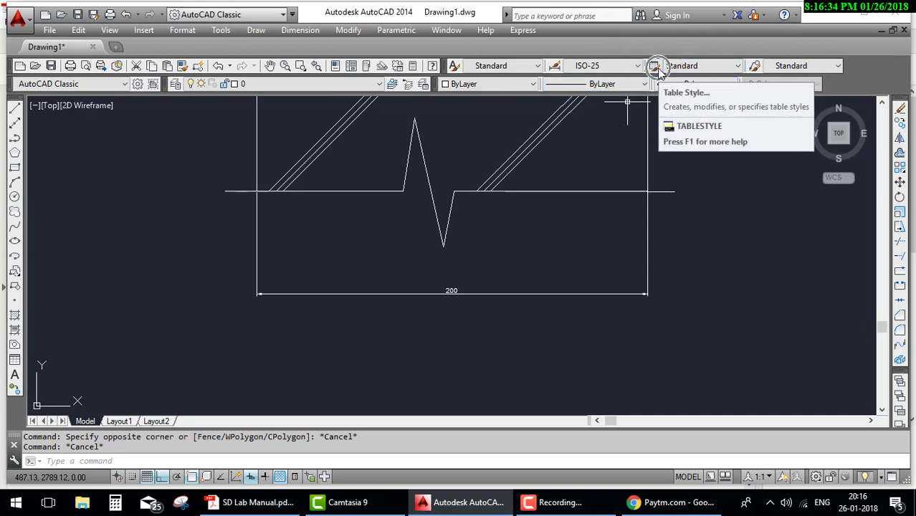
# Give the ISO-25 dimension style text height 10 and arrow size 10
pyautogui.click(555, 66)
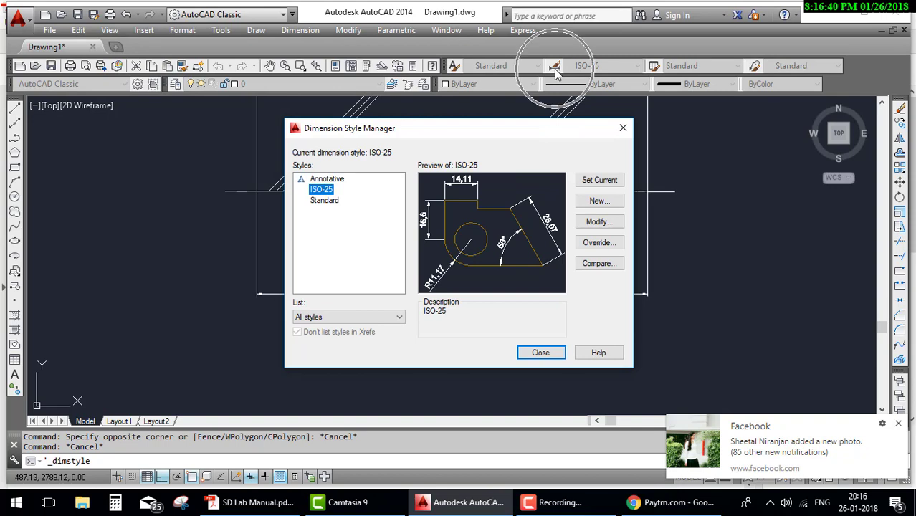
pyautogui.click(594, 221)
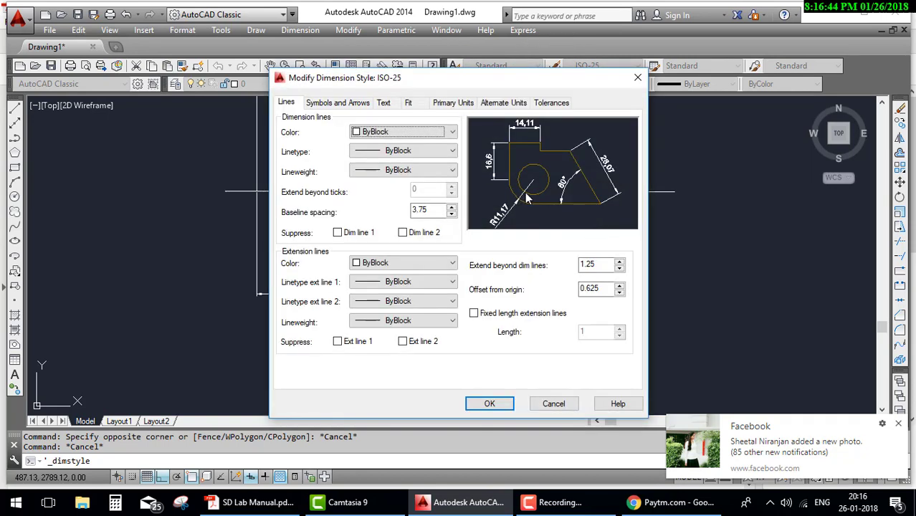
pyautogui.click(389, 103)
pyautogui.write('10')
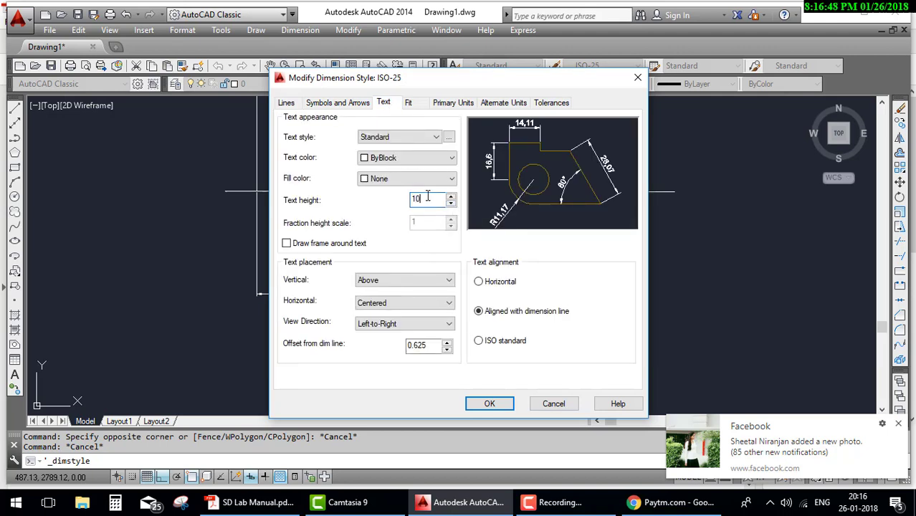
pyautogui.click(344, 104)
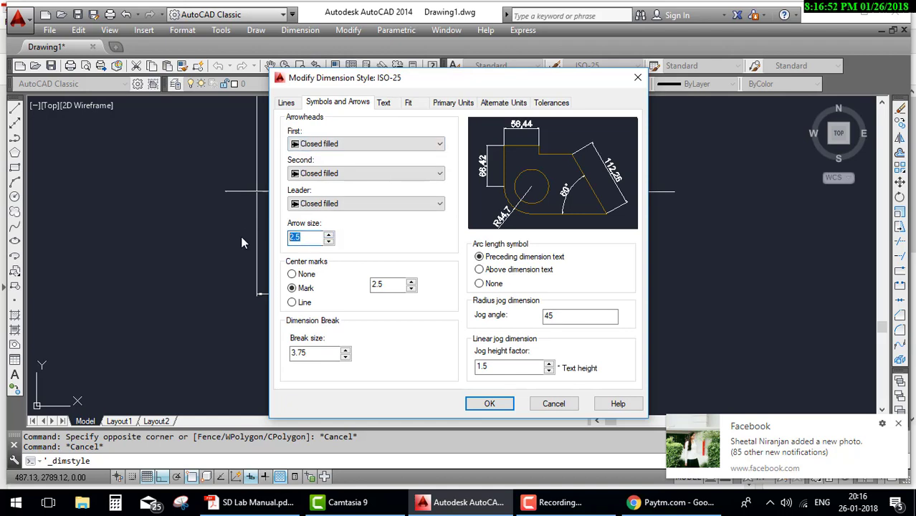
pyautogui.write('10')
pyautogui.click(487, 404)
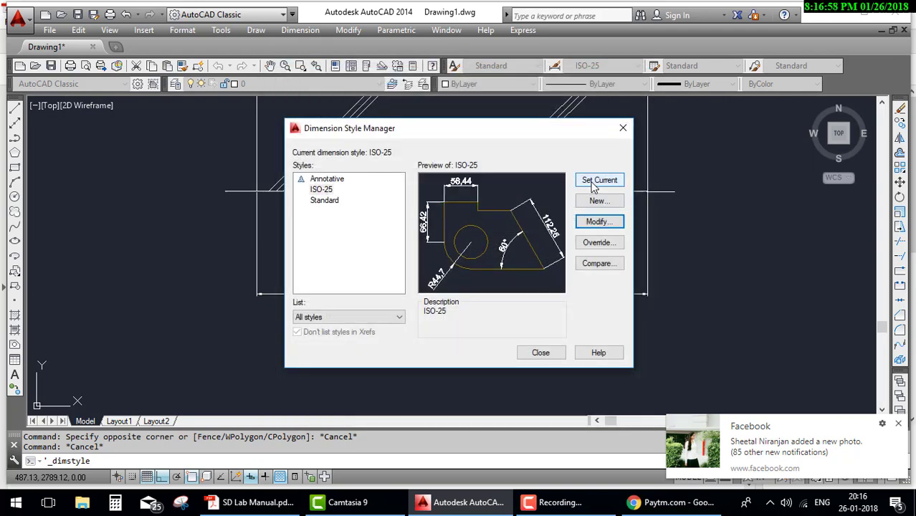
pyautogui.click(531, 352)
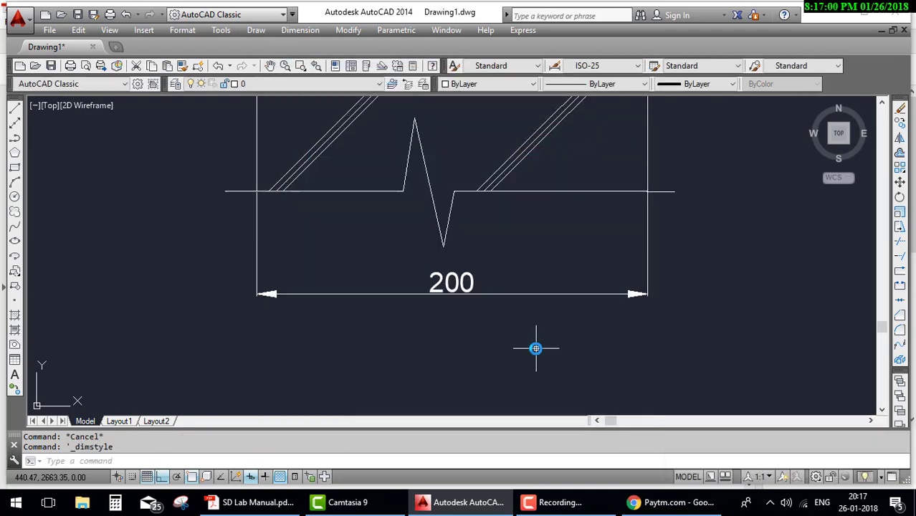
pyautogui.scroll(-3, 537, 352)
pyautogui.scroll(-2, 609, 328)
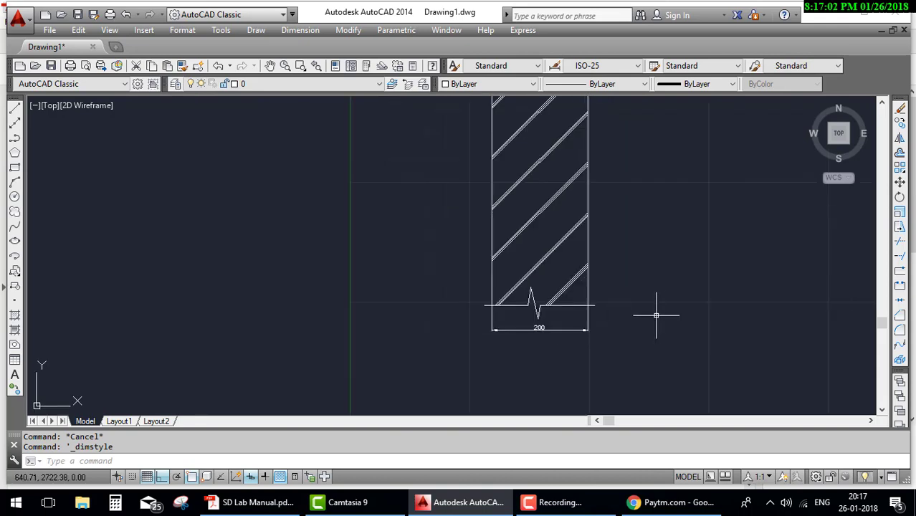
pyautogui.moveTo(654, 313)
pyautogui.mouseDown(button='middle')
pyautogui.moveTo(576, 288)
pyautogui.moveTo(544, 300)
pyautogui.mouseUp(button='middle')
pyautogui.scroll(4, 510, 315)
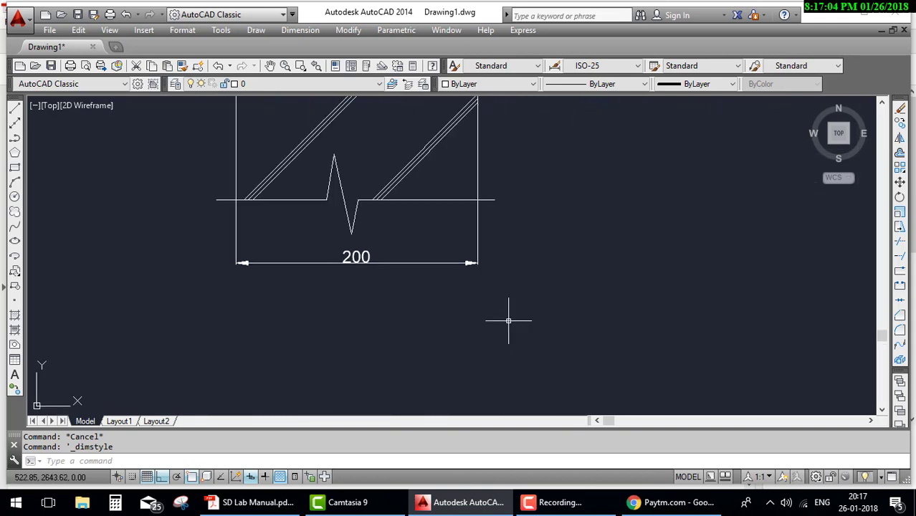
pyautogui.moveTo(422, 300); pyautogui.dragTo(452, 305, button='middle')
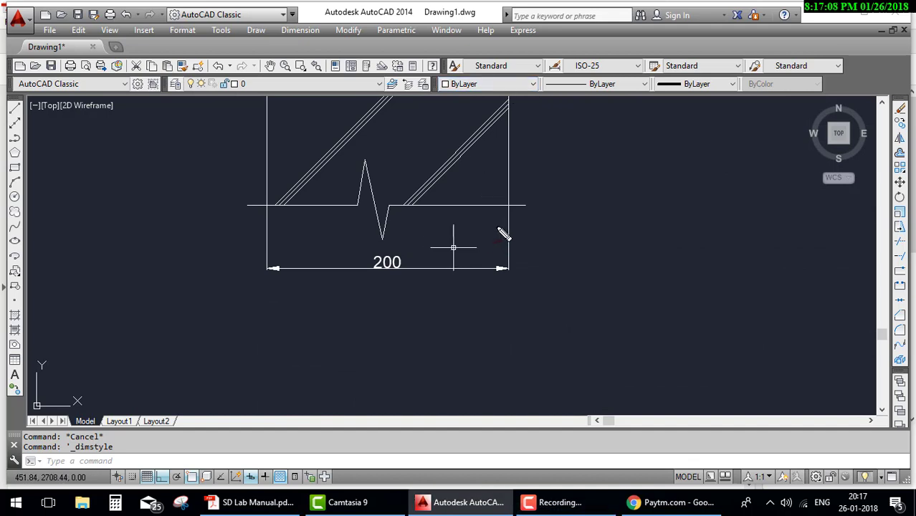
pyautogui.moveTo(504, 234); pyautogui.dragTo(500, 239)
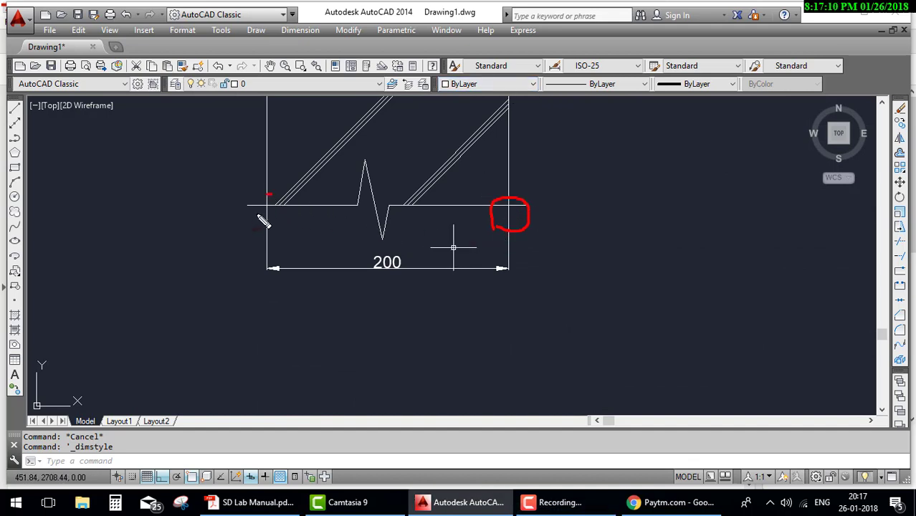
pyautogui.moveTo(264, 222); pyautogui.dragTo(280, 211)
pyautogui.hotkey('ctrl', 'shift', 'd')
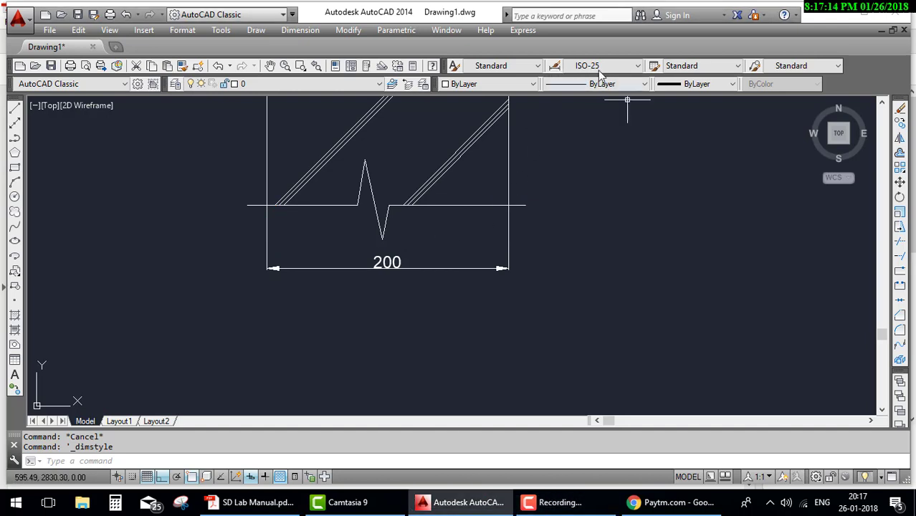
pyautogui.click(556, 66)
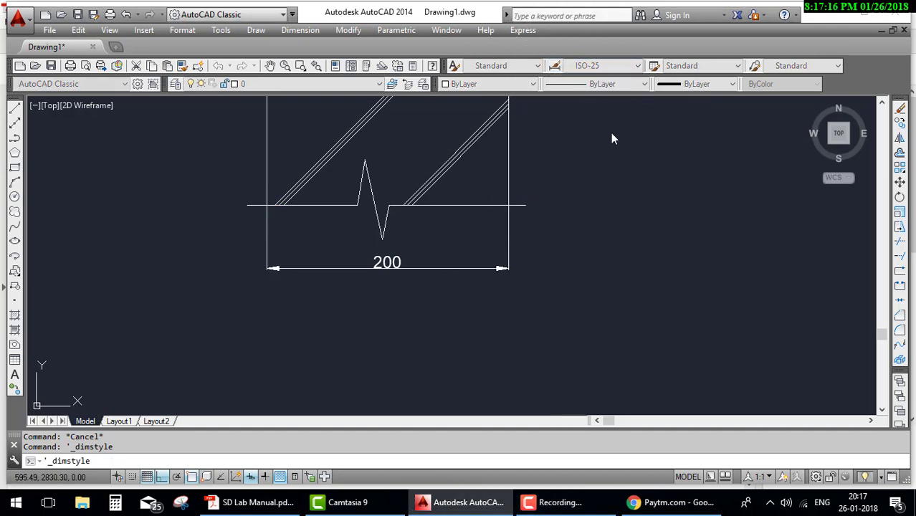
# Reduce ISO-25's extension-line extension beyond dimension lines from 1.25 to 0.9
pyautogui.click(597, 222)
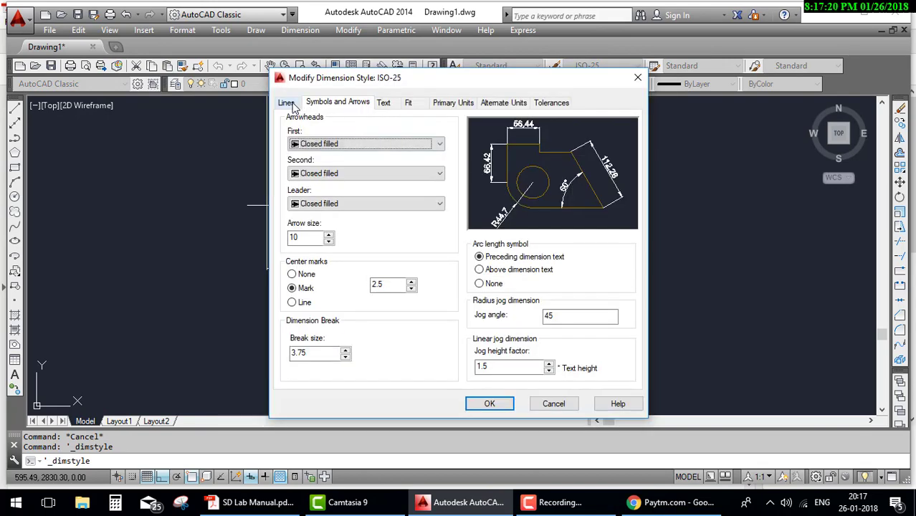
pyautogui.click(288, 104)
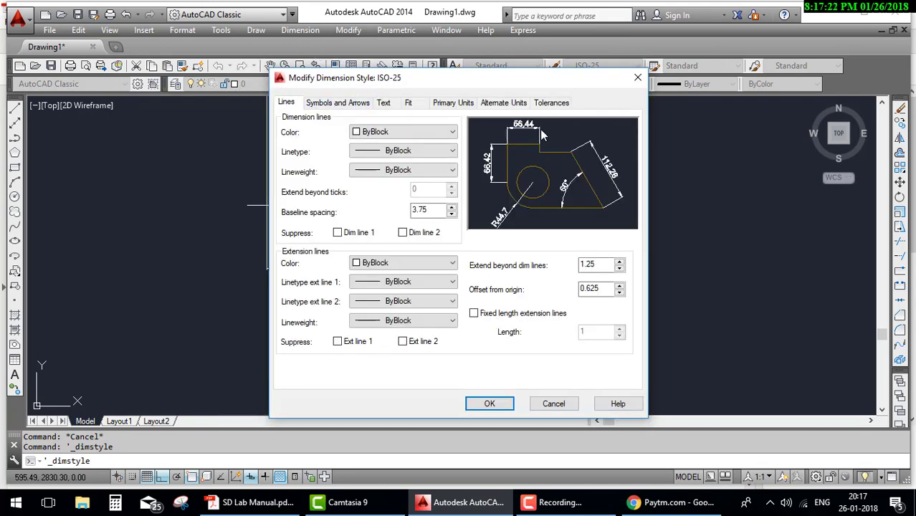
pyautogui.moveTo(530, 87); pyautogui.dragTo(642, 81)
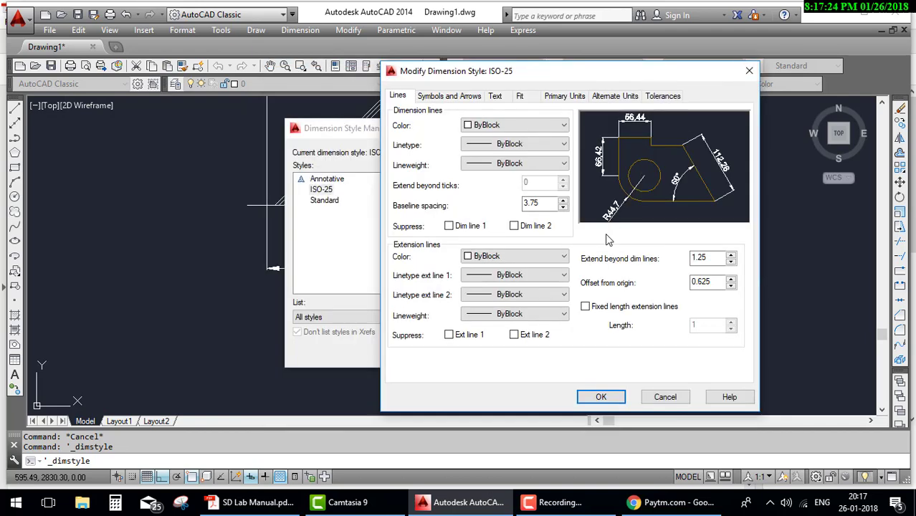
pyautogui.click(731, 263)
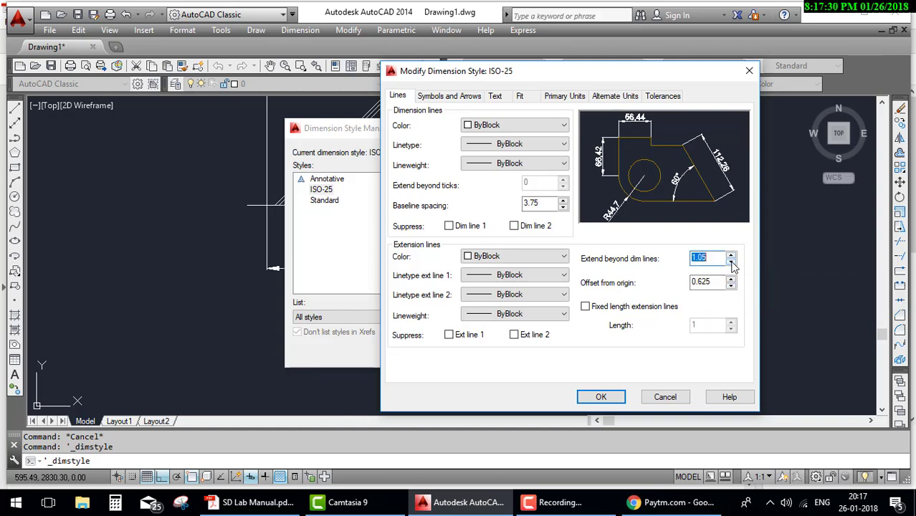
pyautogui.click(582, 396)
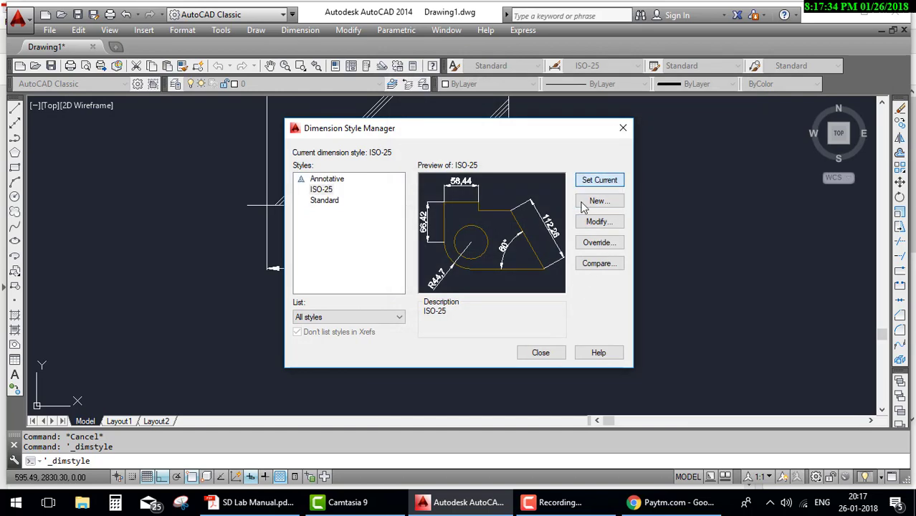
pyautogui.click(544, 352)
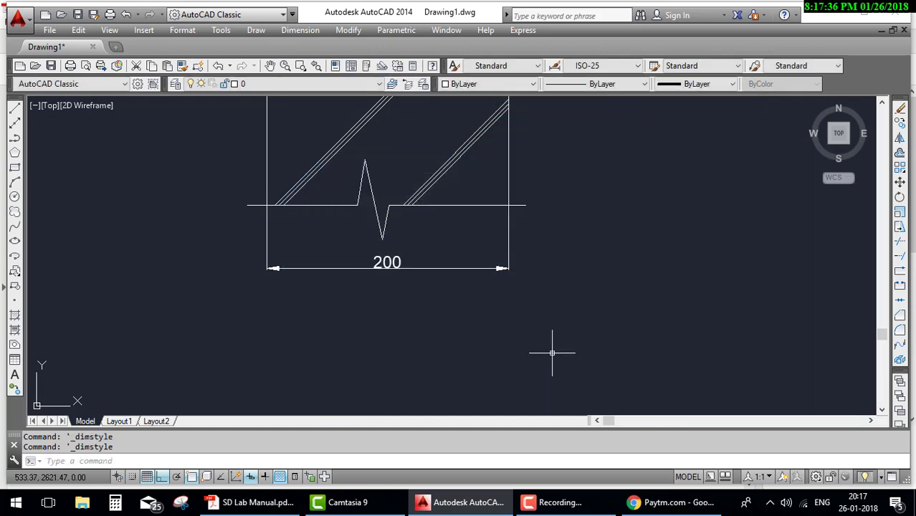
# Add a linear dimension from the left column edge to the right column's lower corner
pyautogui.scroll(-3, 552, 352)
pyautogui.scroll(-2, 563, 287)
pyautogui.moveTo(602, 270)
pyautogui.mouseDown(button='middle')
pyautogui.moveTo(538, 266)
pyautogui.moveTo(319, 339)
pyautogui.mouseUp(button='middle')
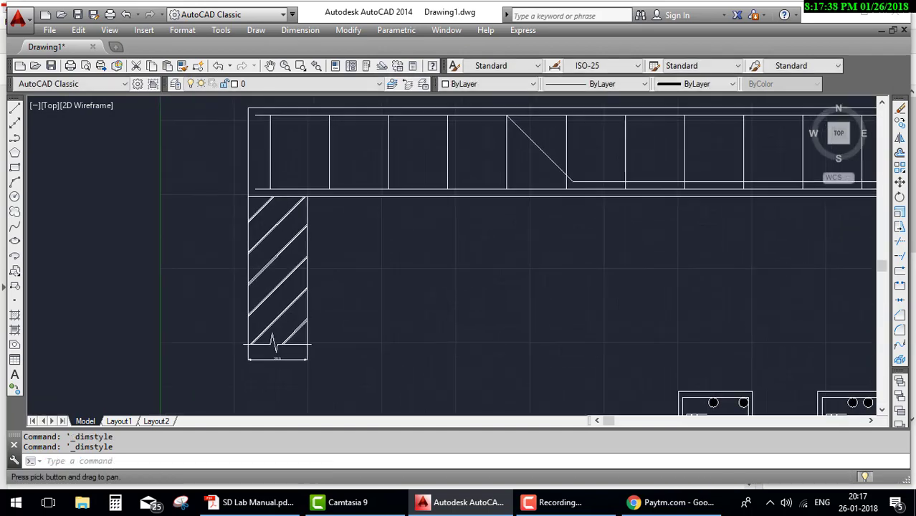
pyautogui.moveTo(496, 287)
pyautogui.mouseDown(button='middle')
pyautogui.moveTo(468, 286)
pyautogui.moveTo(454, 272)
pyautogui.mouseUp(button='middle')
pyautogui.click(287, 34)
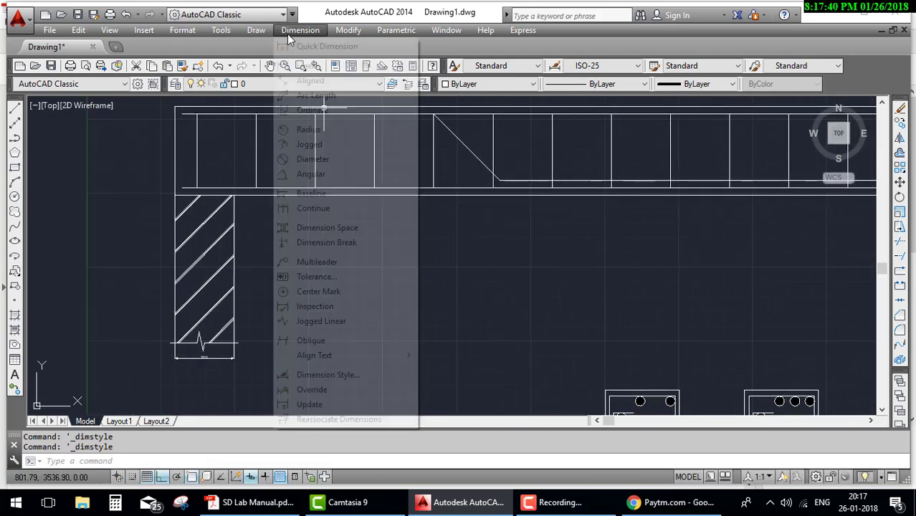
pyautogui.click(288, 65)
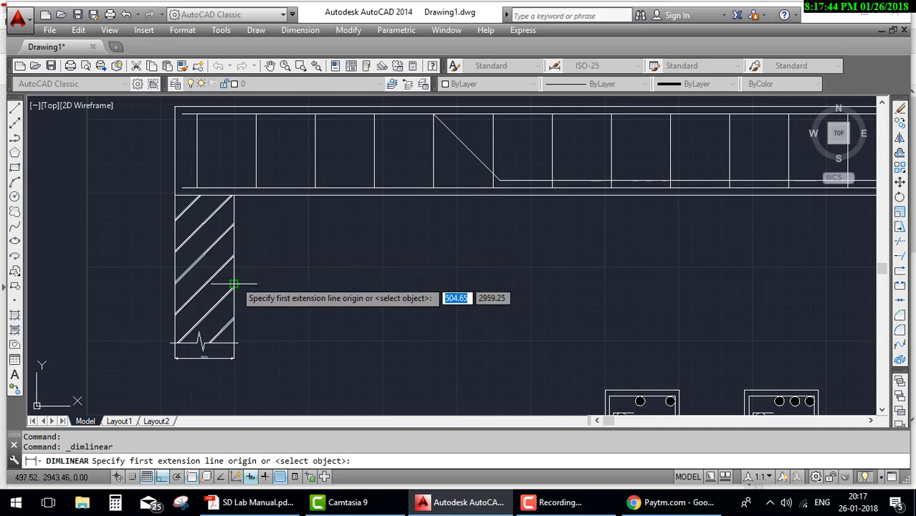
pyautogui.click(234, 285)
pyautogui.scroll(-4, 462, 302)
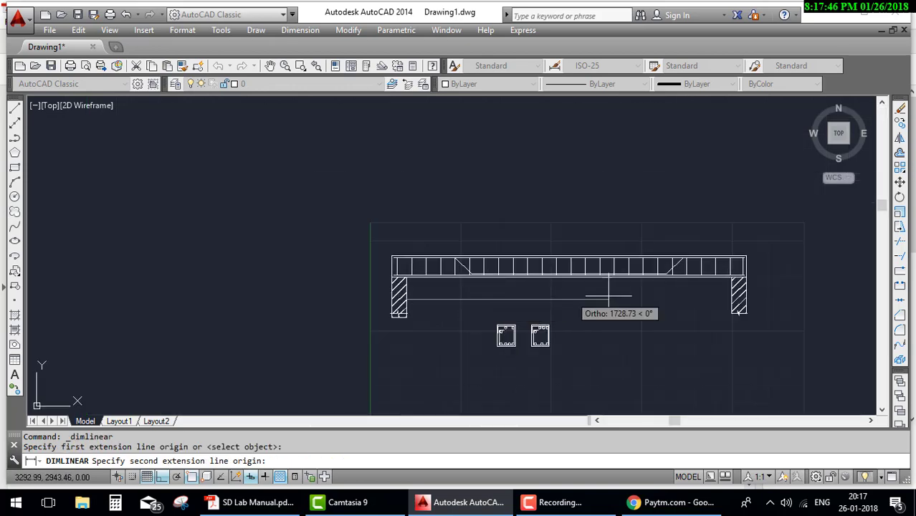
pyautogui.scroll(3, 709, 300)
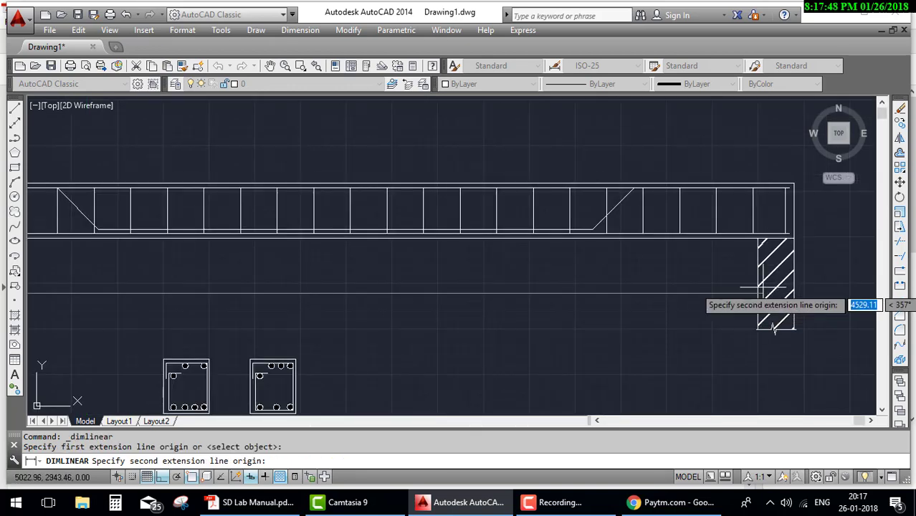
pyautogui.click(760, 326)
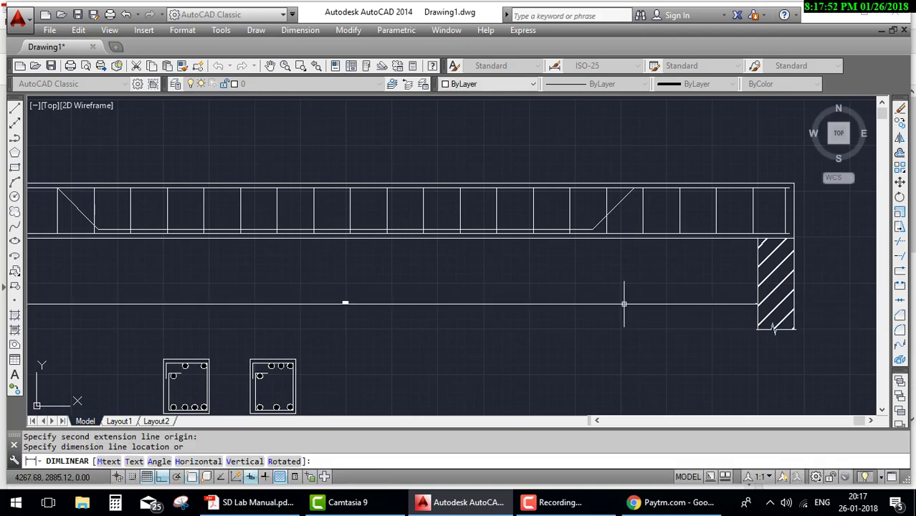
pyautogui.press('Escape')
pyautogui.scroll(-2, 402, 322)
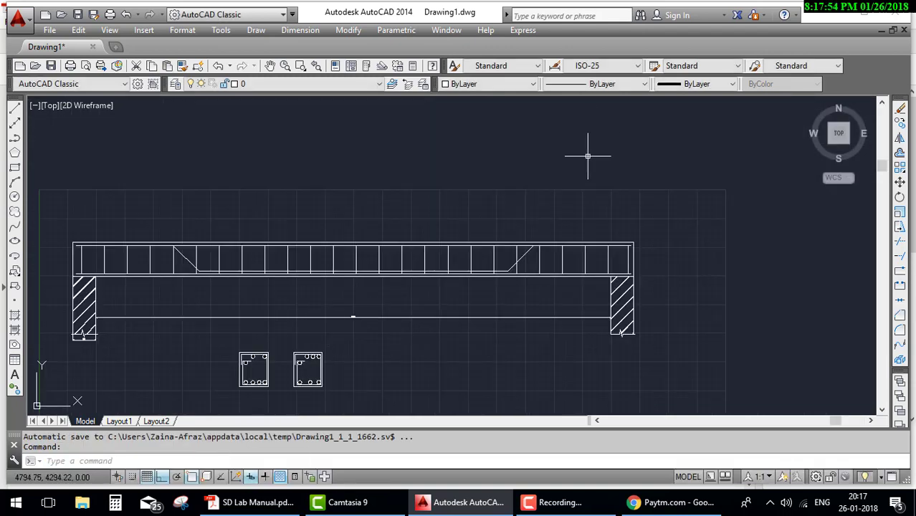
pyautogui.click(554, 67)
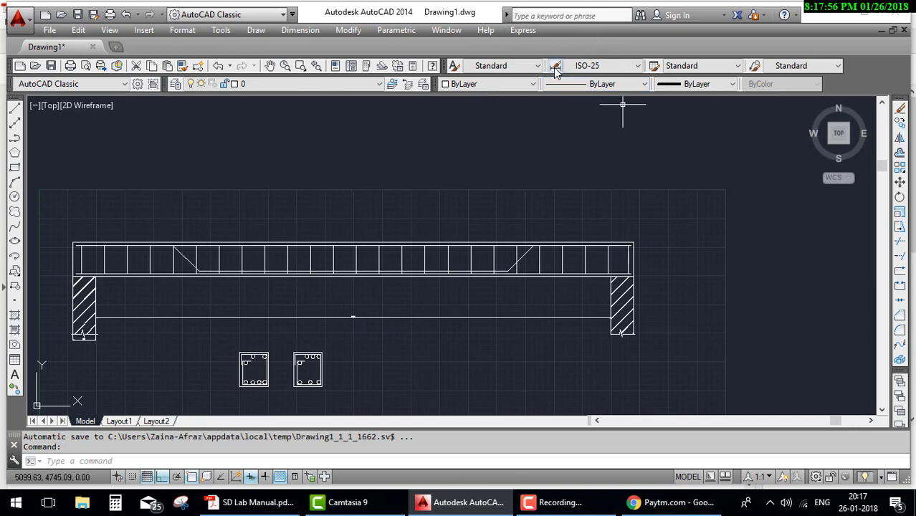
# Set the ISO-25 arrow size to 3 and make ISO-25 the current dimension style
pyautogui.click(595, 221)
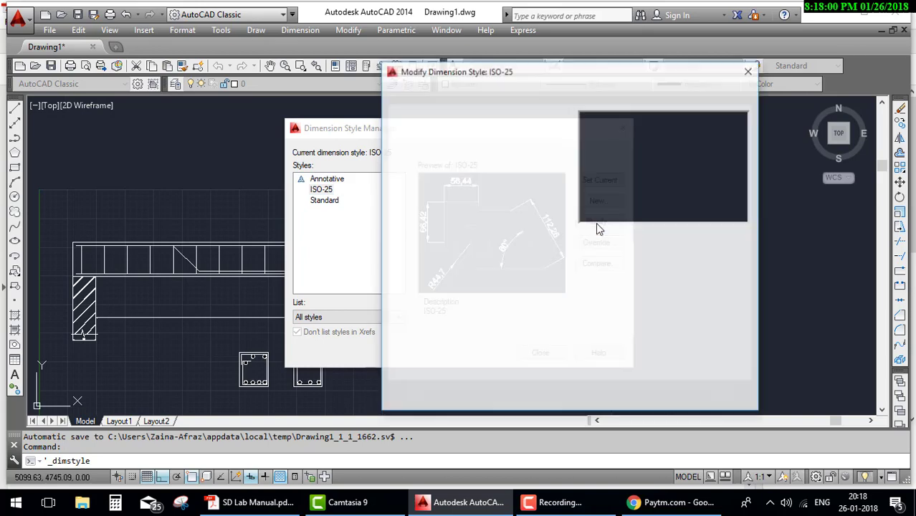
pyautogui.click(498, 101)
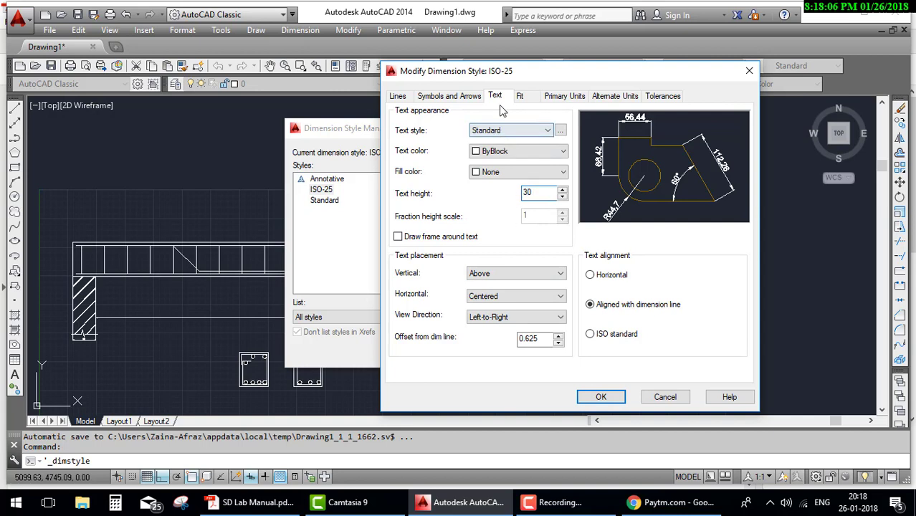
pyautogui.hotkey('ctrl', 'shift', 'Tab')
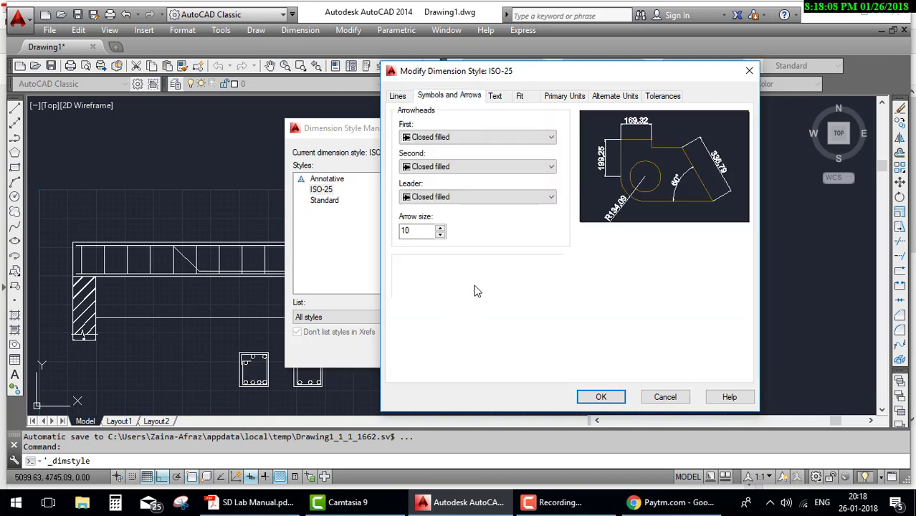
pyautogui.moveTo(423, 230); pyautogui.dragTo(377, 231)
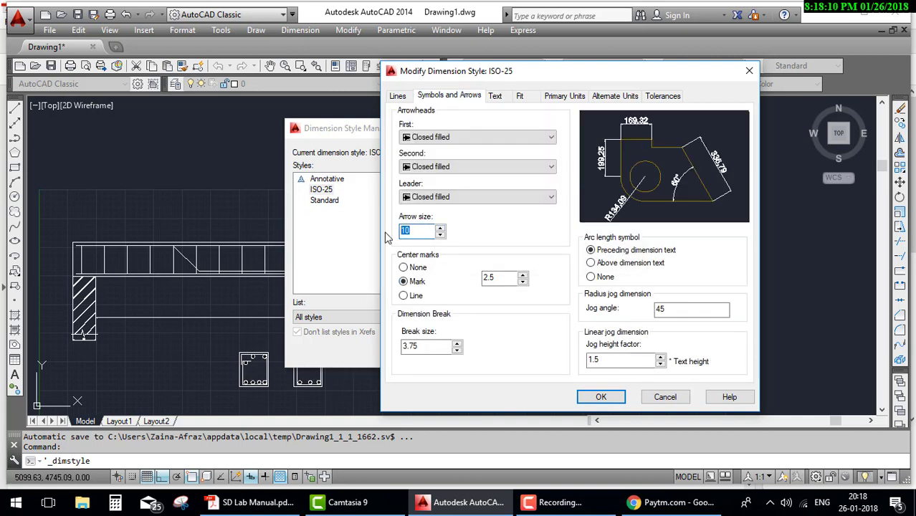
pyautogui.write('3')
pyautogui.click(601, 396)
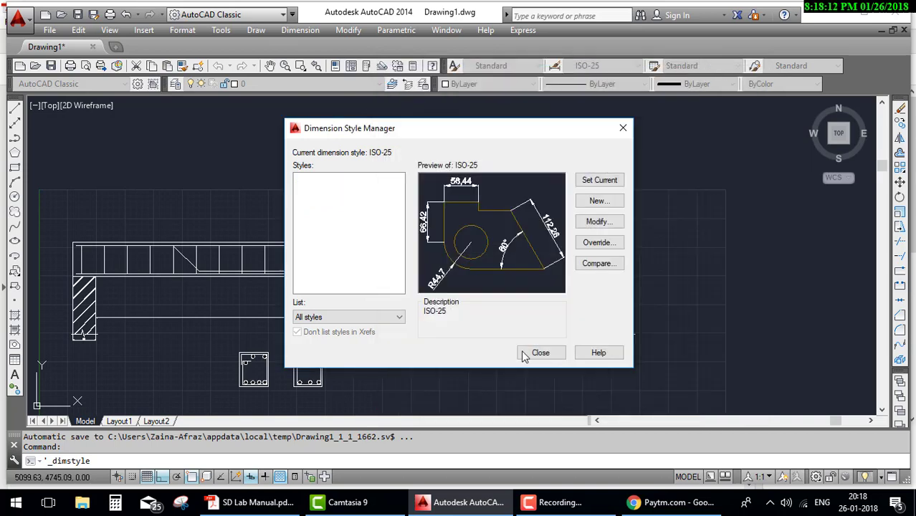
pyautogui.click(599, 183)
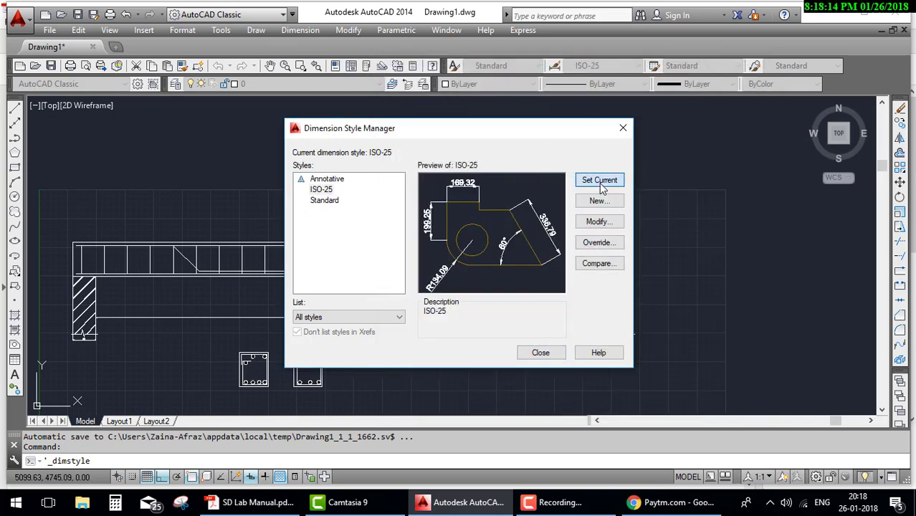
pyautogui.click(542, 352)
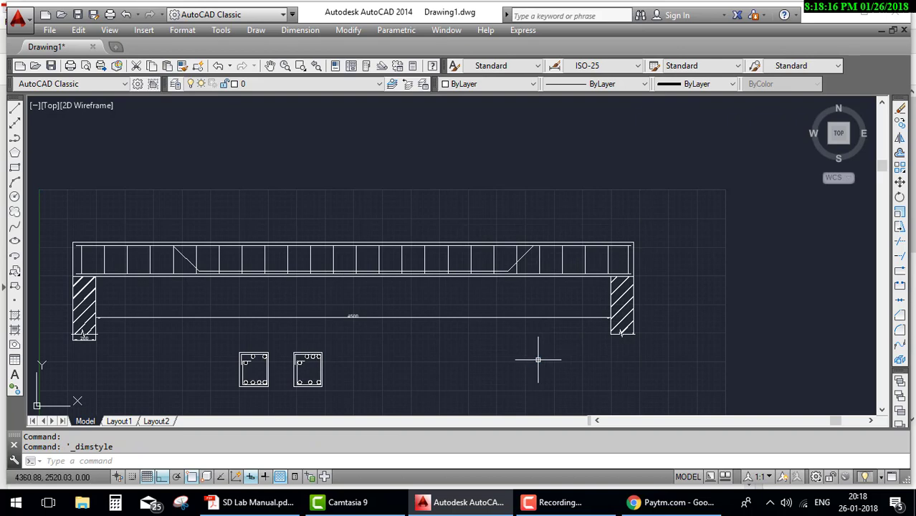
# Inspect the 4500 span dimension, then return to the Dimension Style Manager
pyautogui.scroll(2, 262, 344)
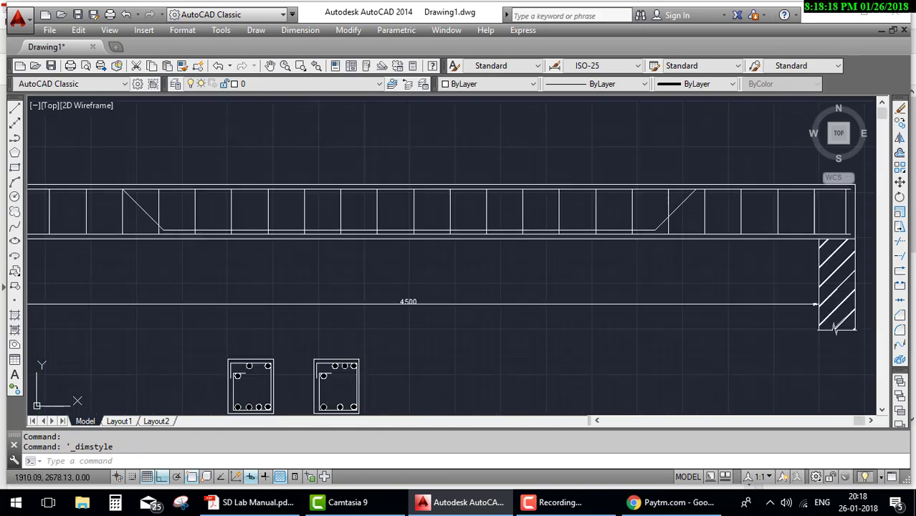
pyautogui.scroll(-2, 408, 343)
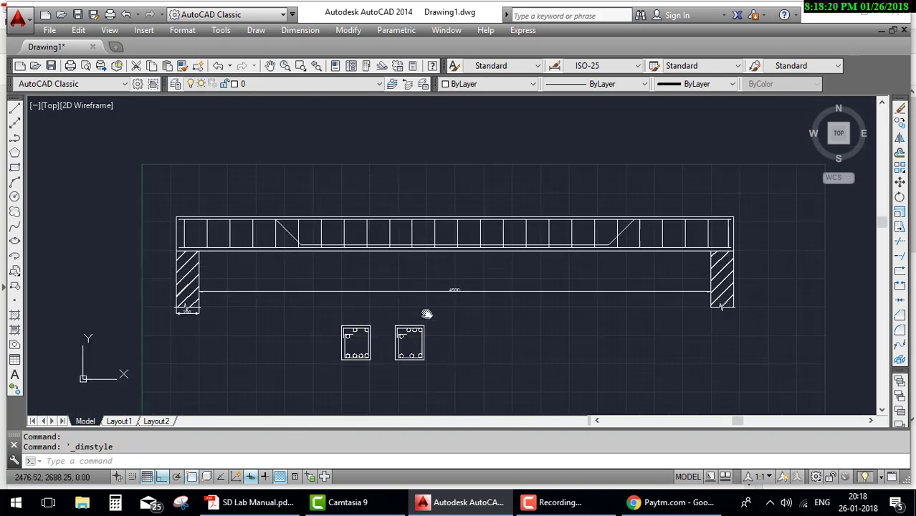
pyautogui.scroll(2, 459, 305)
pyautogui.scroll(3, 477, 301)
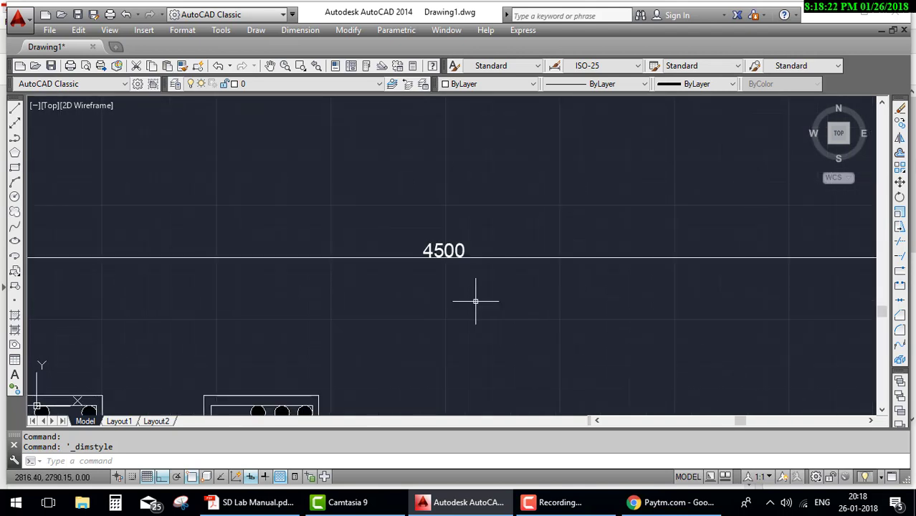
pyautogui.scroll(-3, 477, 301)
pyautogui.click(466, 281)
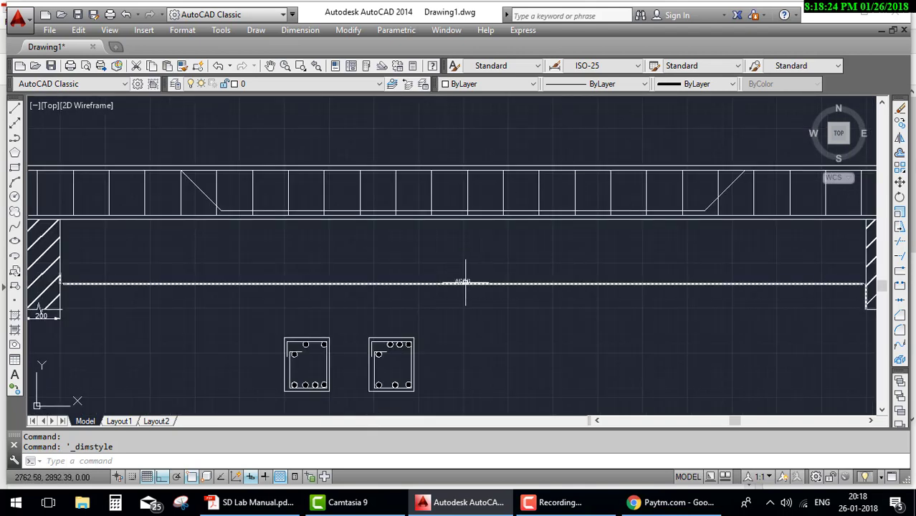
pyautogui.press('Escape')
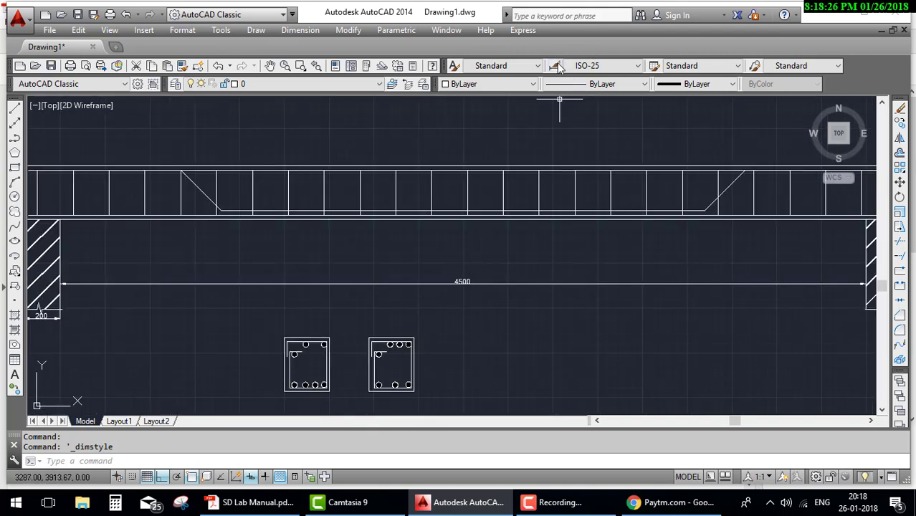
pyautogui.click(557, 66)
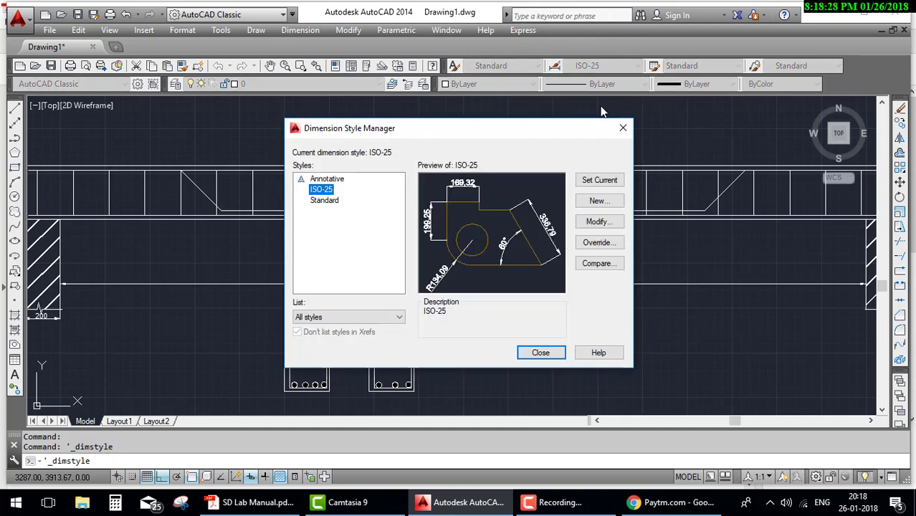
# Make ISO-25 text horizontal, reduce baseline spacing to 2.9, and set ISO-25 current
pyautogui.click(601, 222)
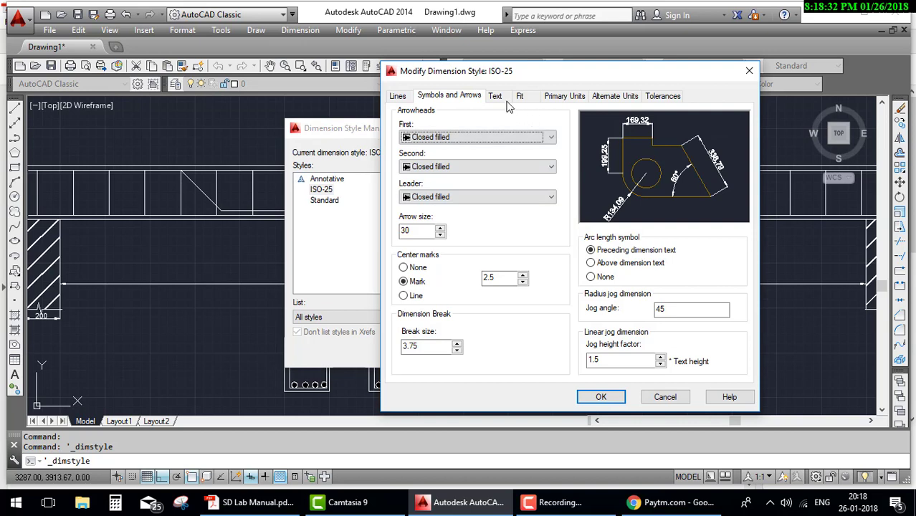
pyautogui.click(502, 97)
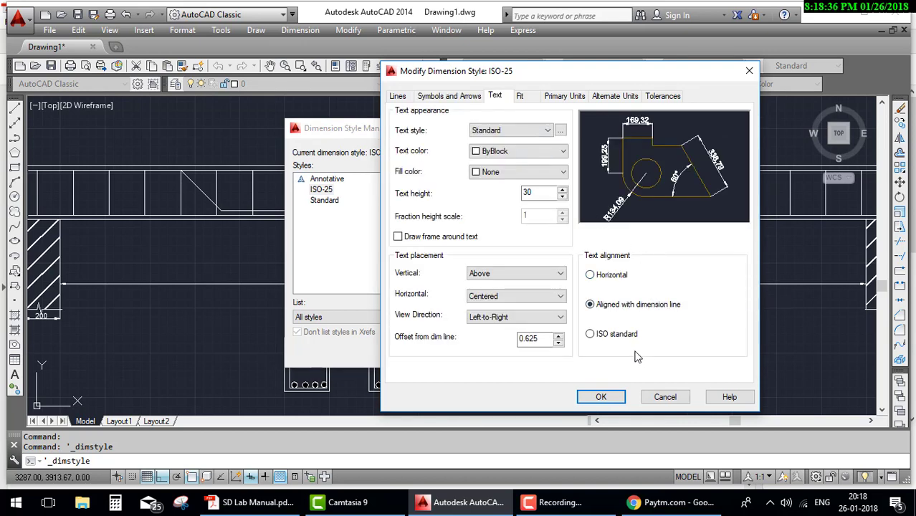
pyautogui.click(609, 280)
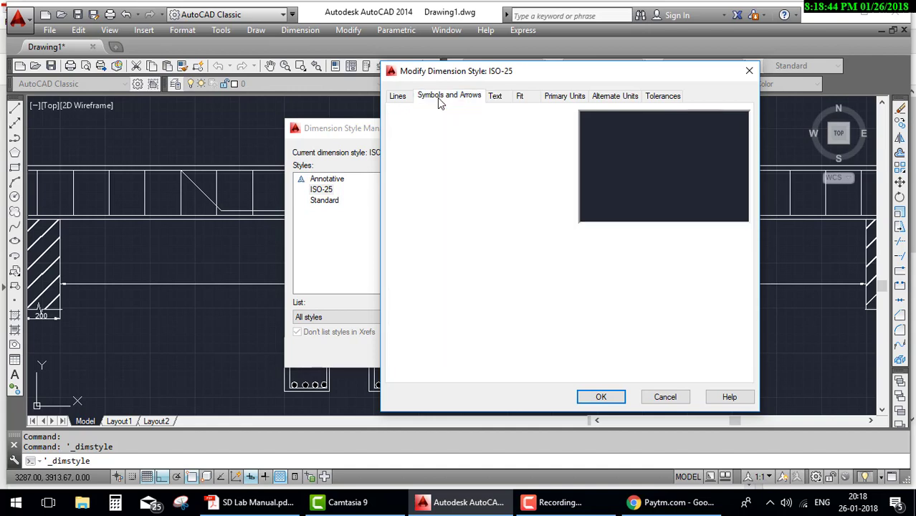
pyautogui.click(398, 96)
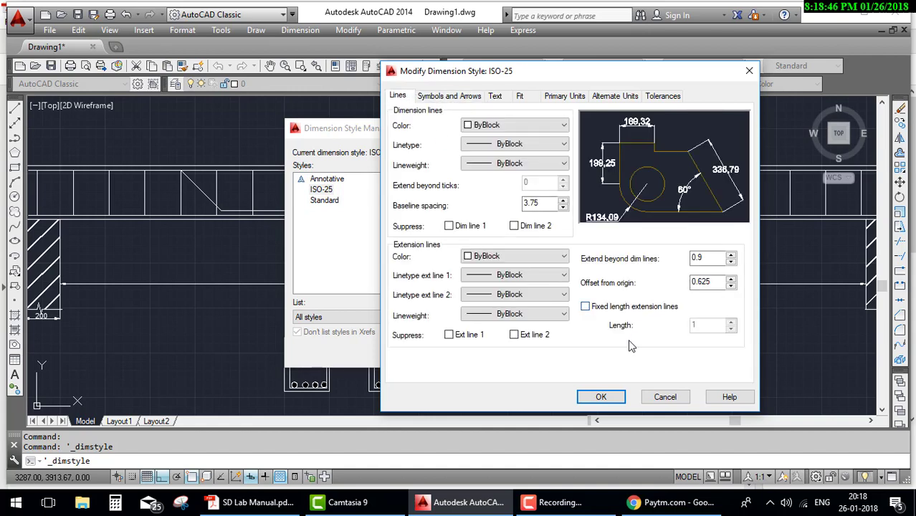
pyautogui.click(450, 336)
pyautogui.click(449, 335)
pyautogui.moveTo(562, 207)
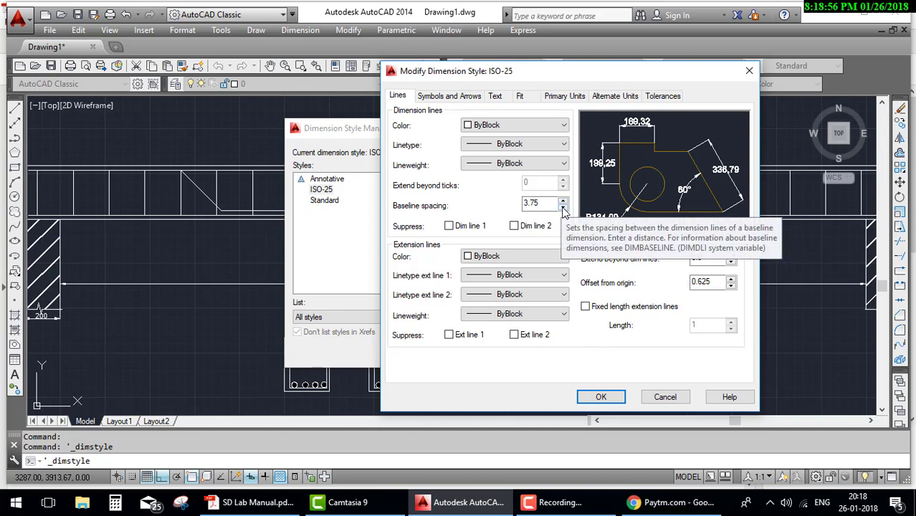
pyautogui.click(563, 208)
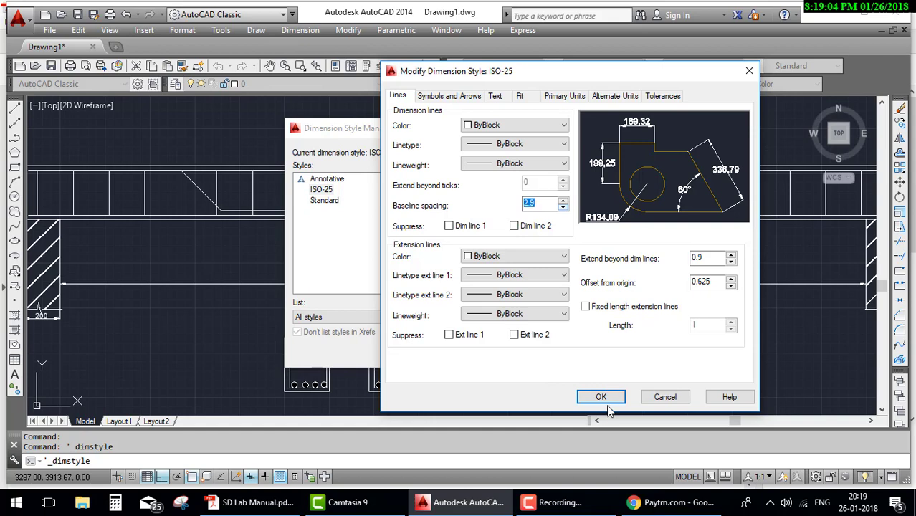
pyautogui.click(598, 396)
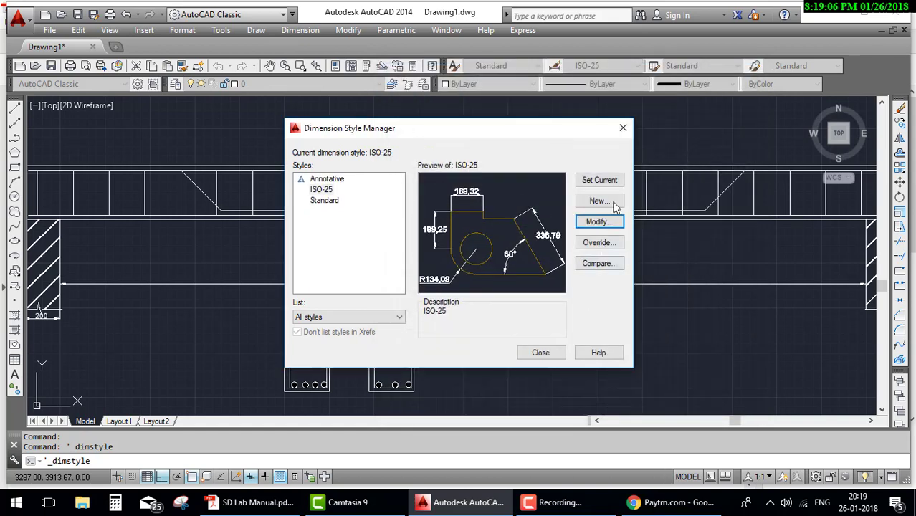
pyautogui.click(602, 183)
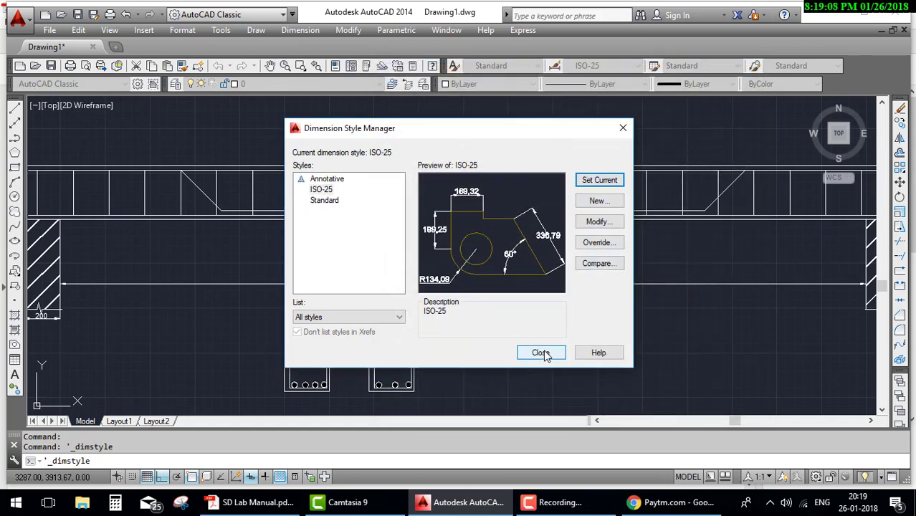
pyautogui.click(562, 357)
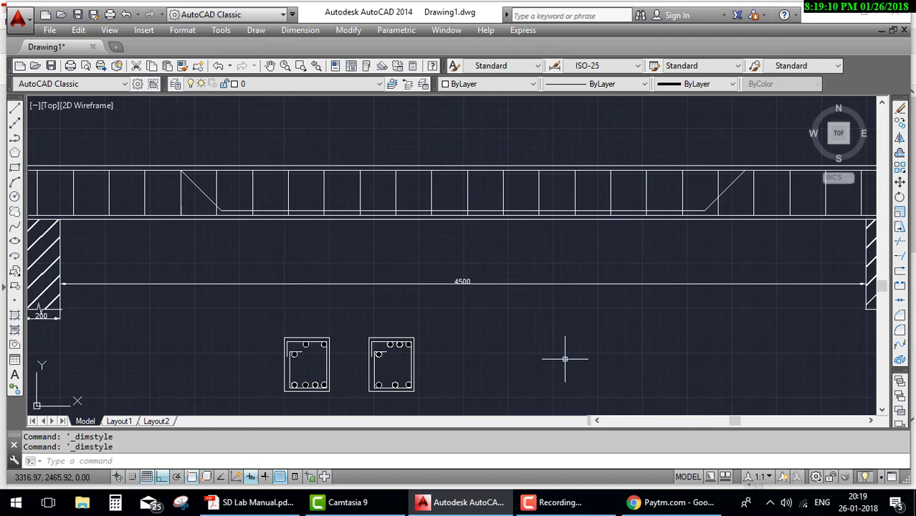
# Bring up the lab manual PDF's Fig. 2.1 for reference
pyautogui.scroll(-4, 566, 355)
pyautogui.scroll(2, 581, 344)
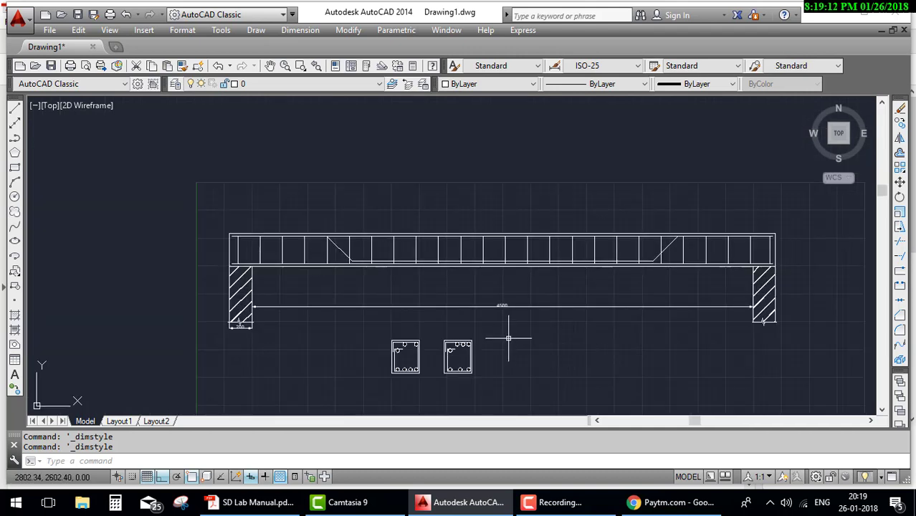
pyautogui.click(274, 503)
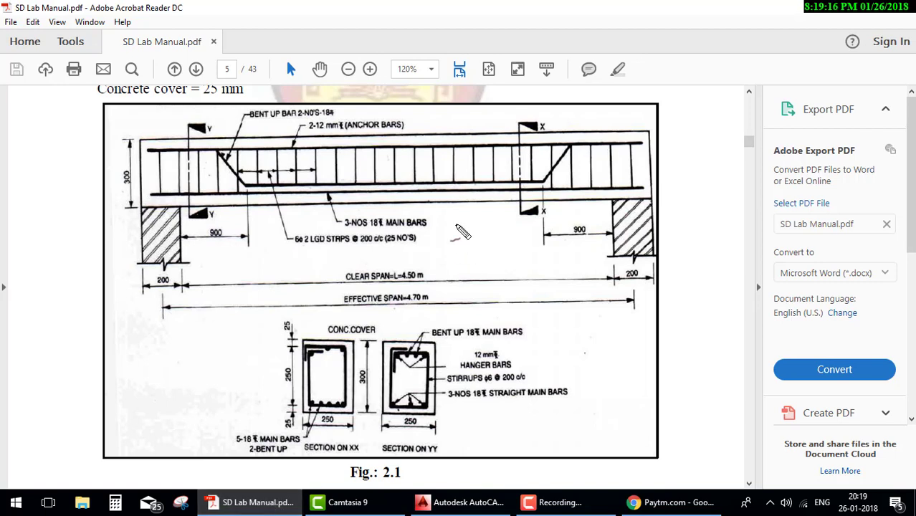
pyautogui.moveTo(422, 112)
pyautogui.mouseDown()
pyautogui.moveTo(403, 164)
pyautogui.moveTo(403, 102)
pyautogui.mouseUp()
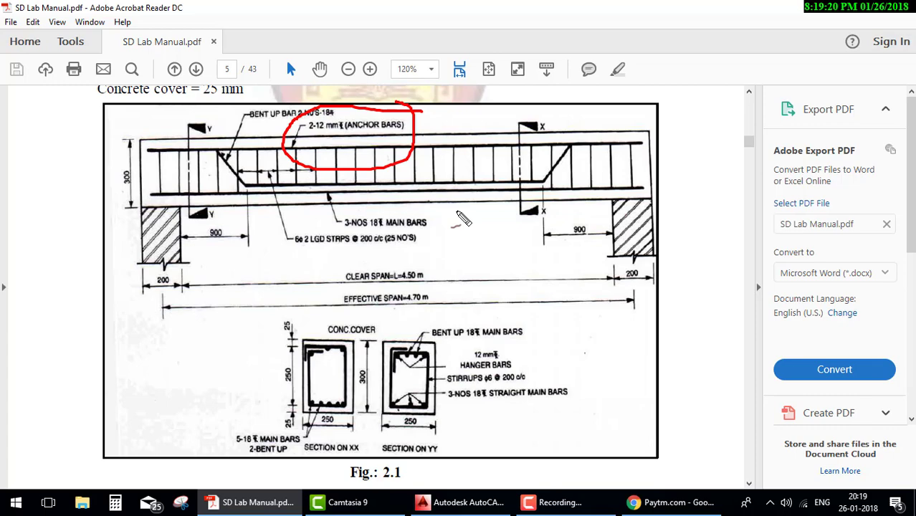
pyautogui.press('Escape')
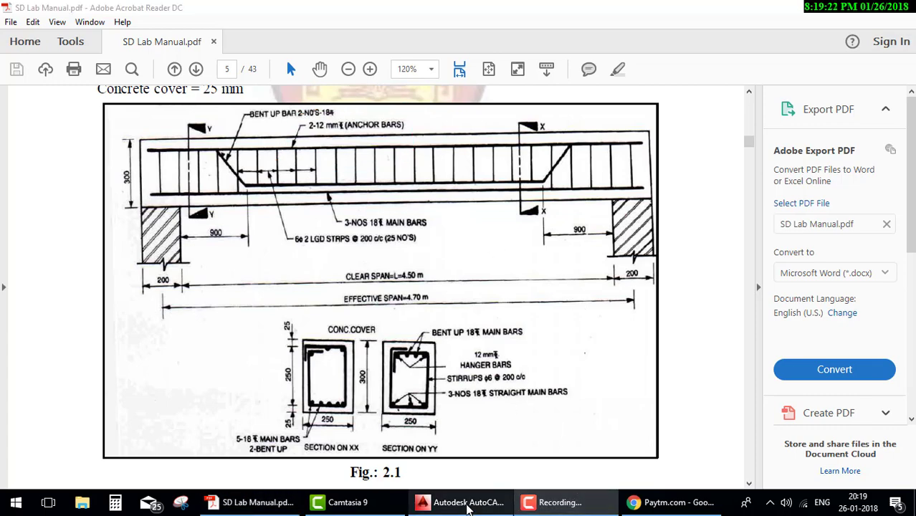
pyautogui.click(462, 502)
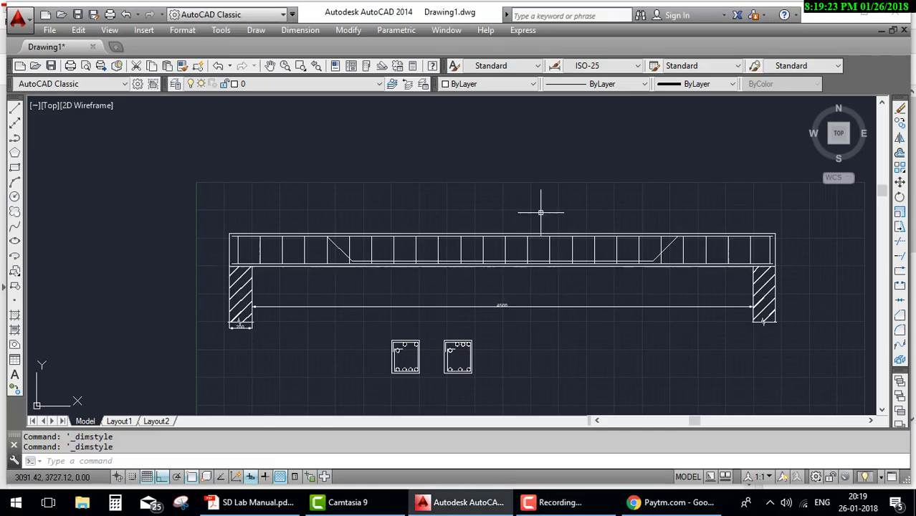
# With Osnap and Ortho off, add a '16 mm dia' multileader pointing at a mid-beam bar
pyautogui.click(302, 32)
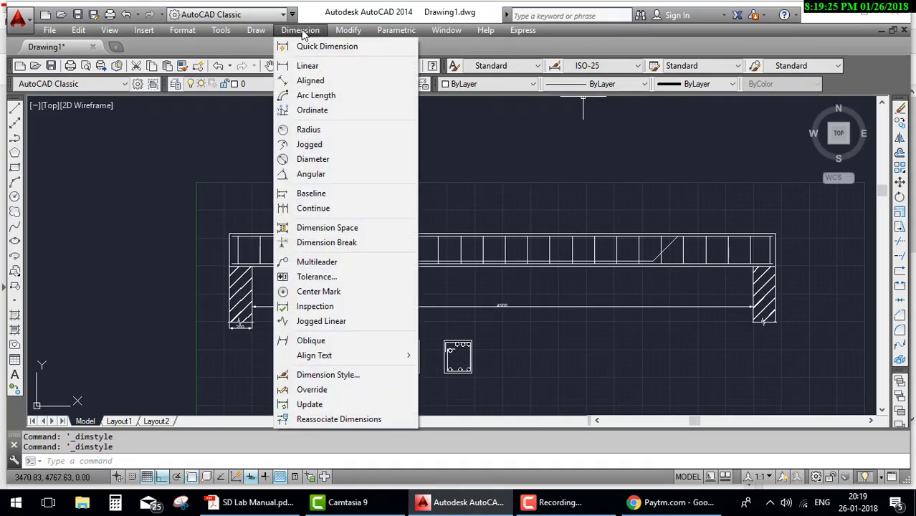
pyautogui.click(334, 265)
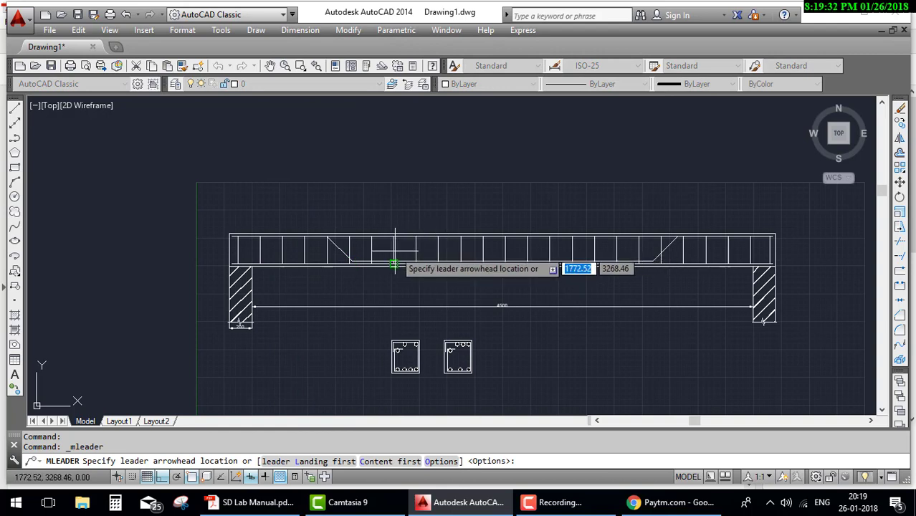
pyautogui.scroll(5, 394, 249)
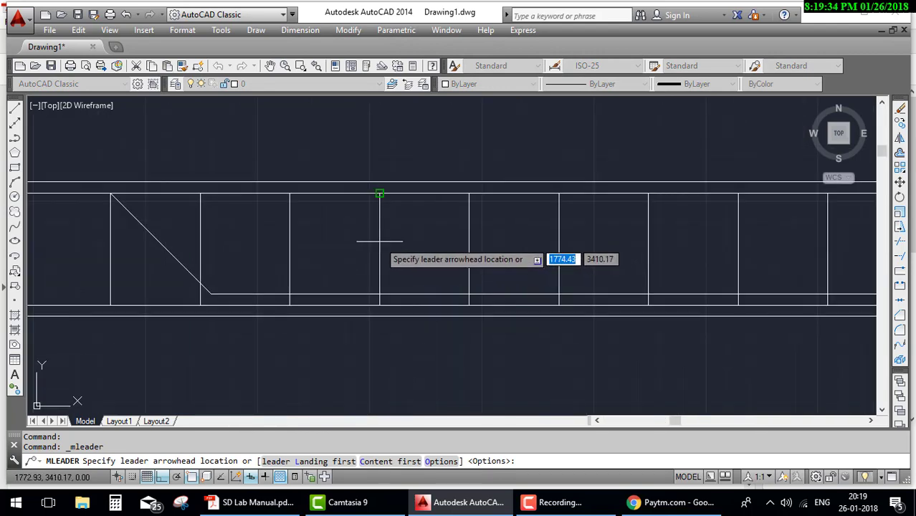
pyautogui.click(193, 478)
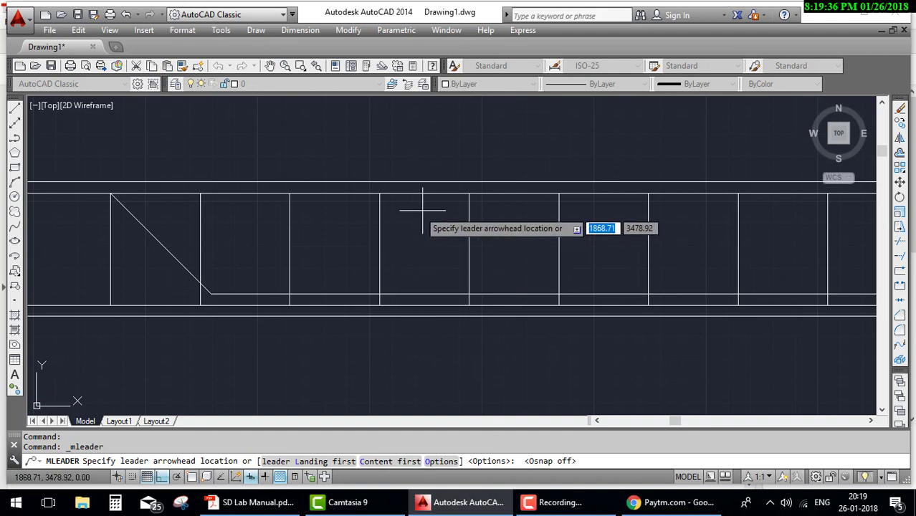
pyautogui.click(380, 228)
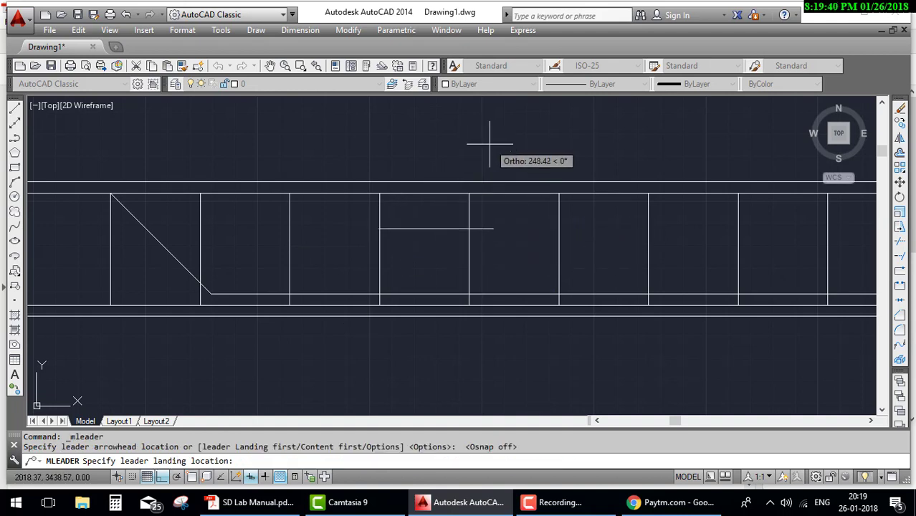
pyautogui.press('F8')
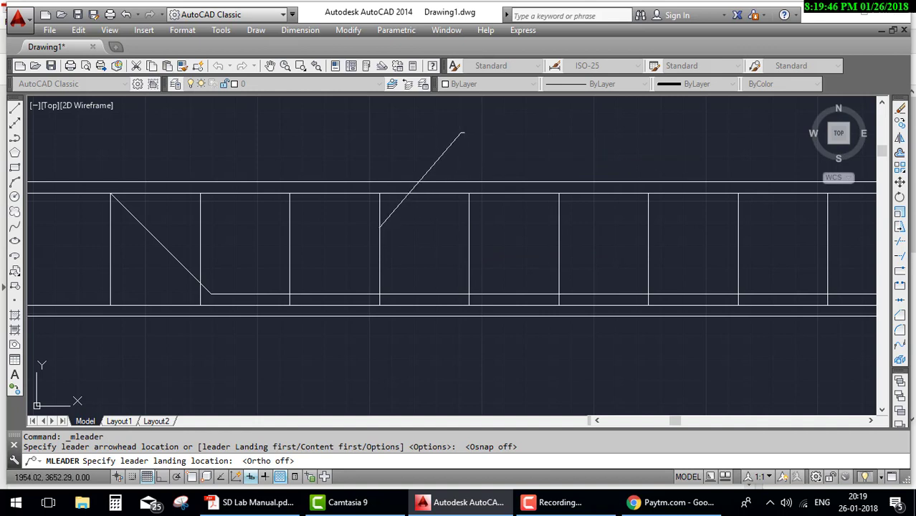
pyautogui.click(462, 133)
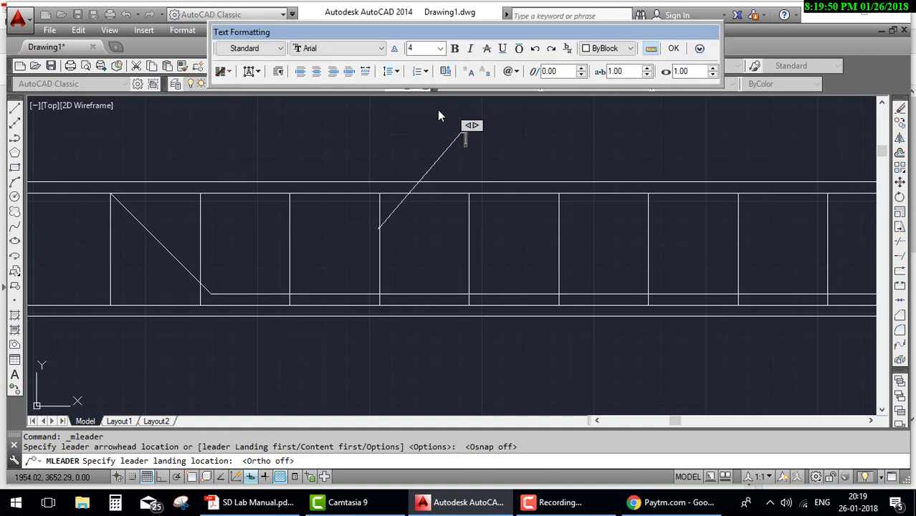
pyautogui.write('16 mm')
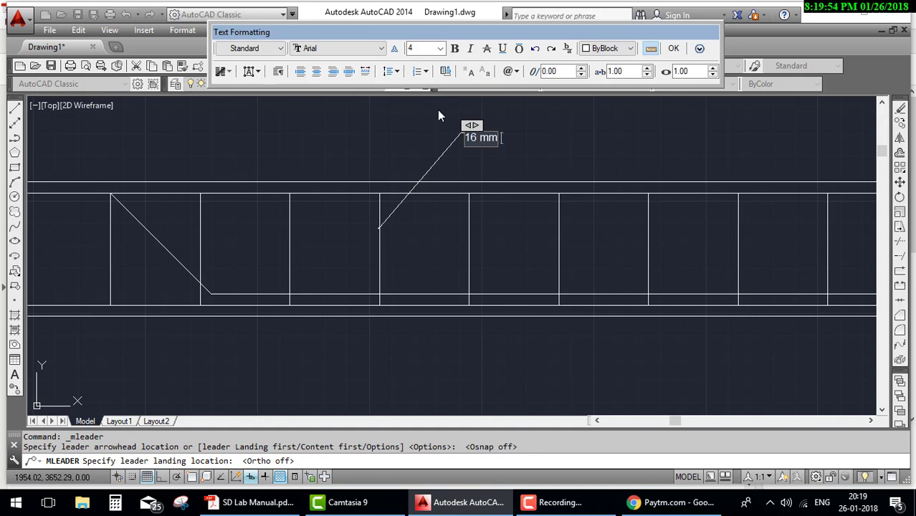
pyautogui.write(' dia')
pyautogui.click(673, 50)
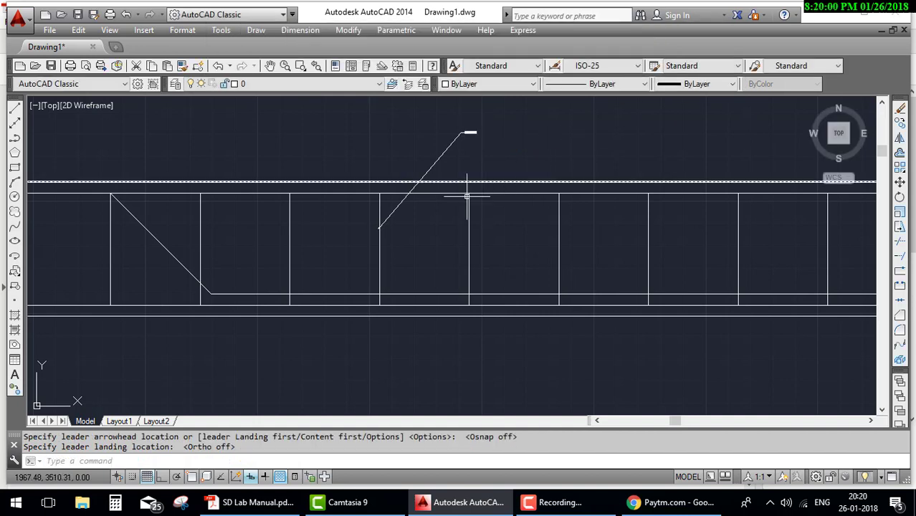
pyautogui.click(754, 66)
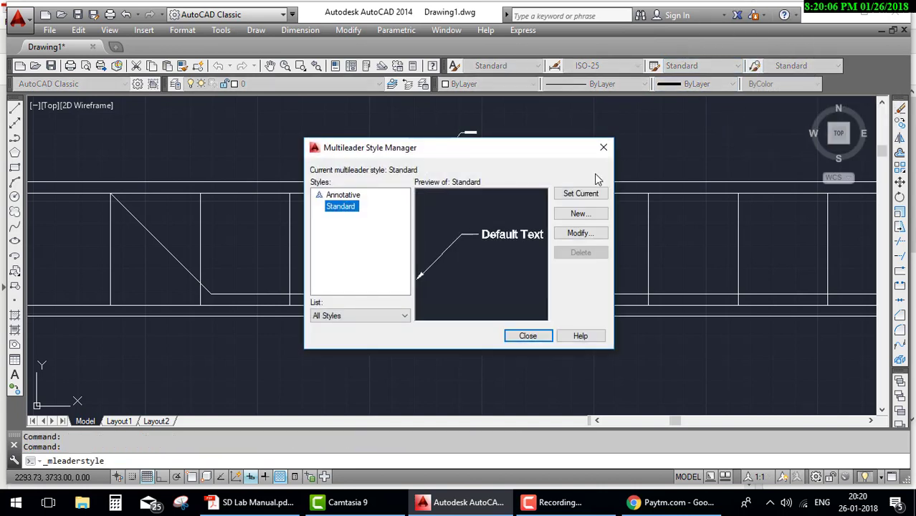
# Give the Standard multileader style a closed filled arrowhead of size 20 and text height 20
pyautogui.click(593, 235)
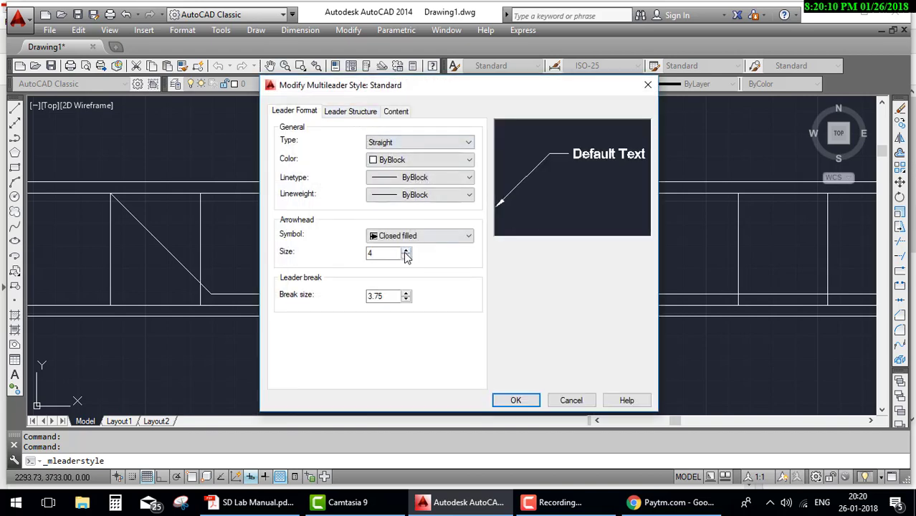
pyautogui.moveTo(390, 257); pyautogui.dragTo(309, 260)
pyautogui.moveTo(385, 296)
pyautogui.write('20')
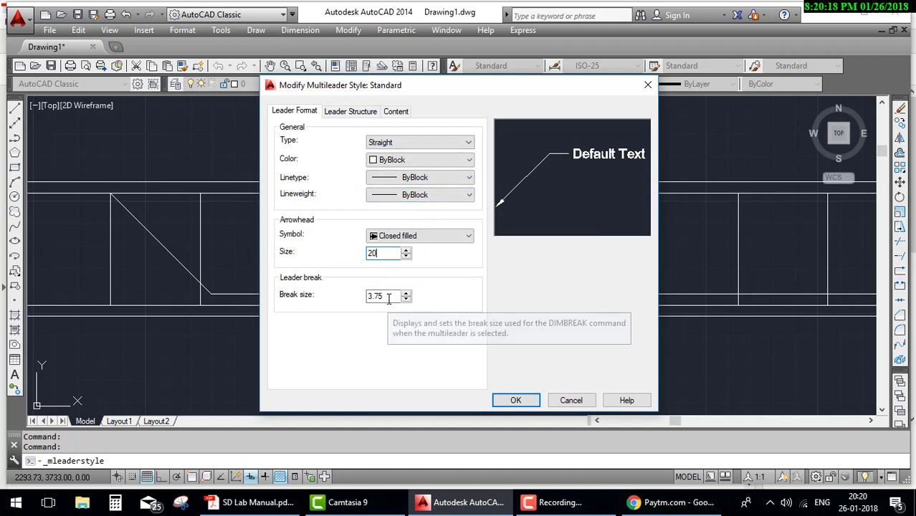
pyautogui.click(421, 238)
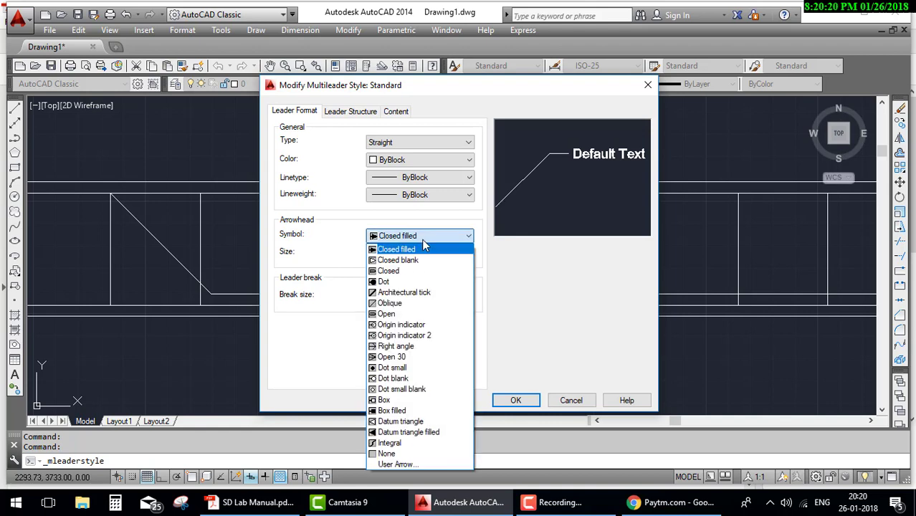
pyautogui.click(402, 245)
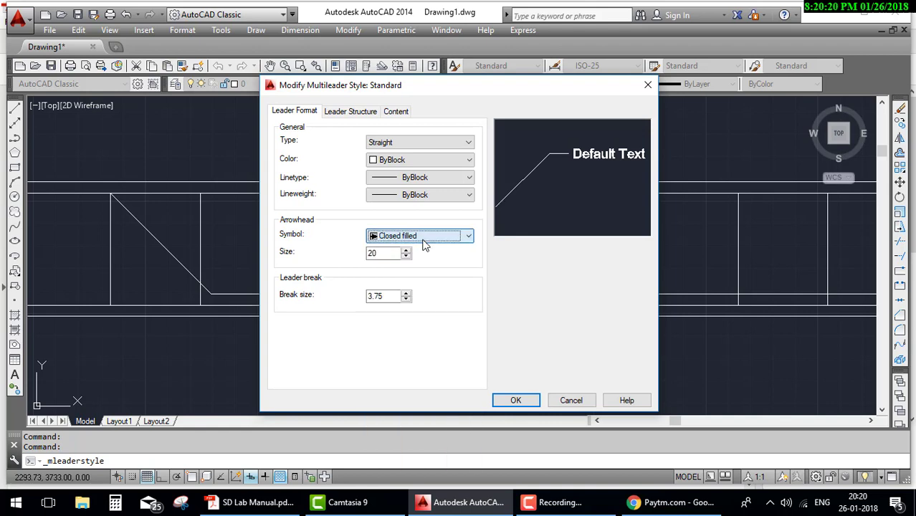
pyautogui.click(362, 113)
pyautogui.click(396, 112)
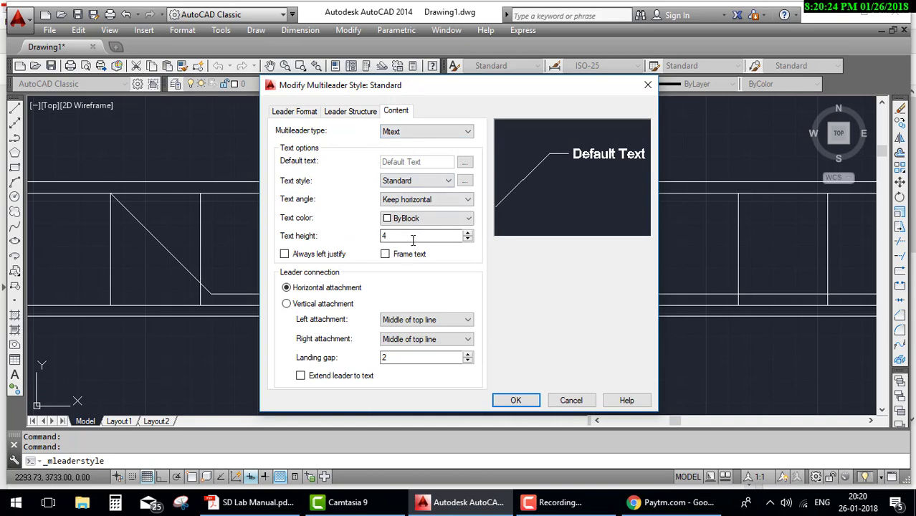
pyautogui.moveTo(413, 240); pyautogui.dragTo(330, 244)
pyautogui.click(513, 402)
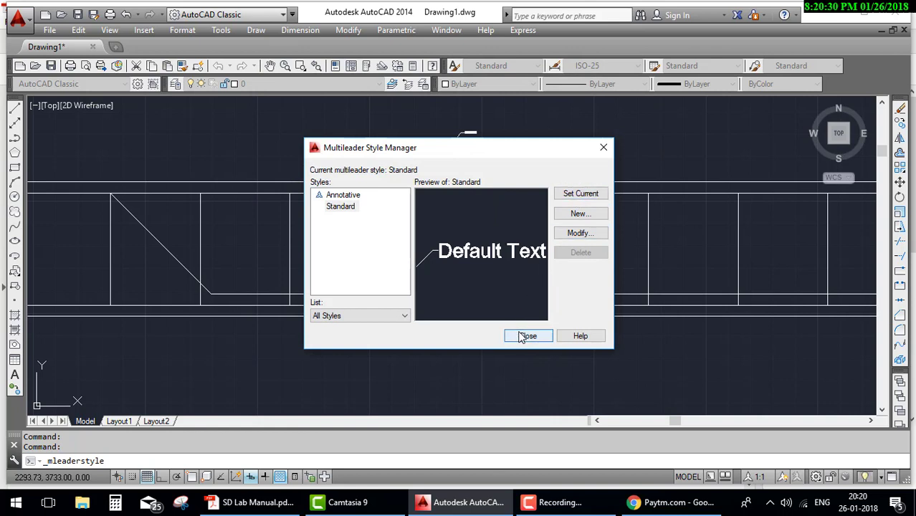
pyautogui.click(528, 335)
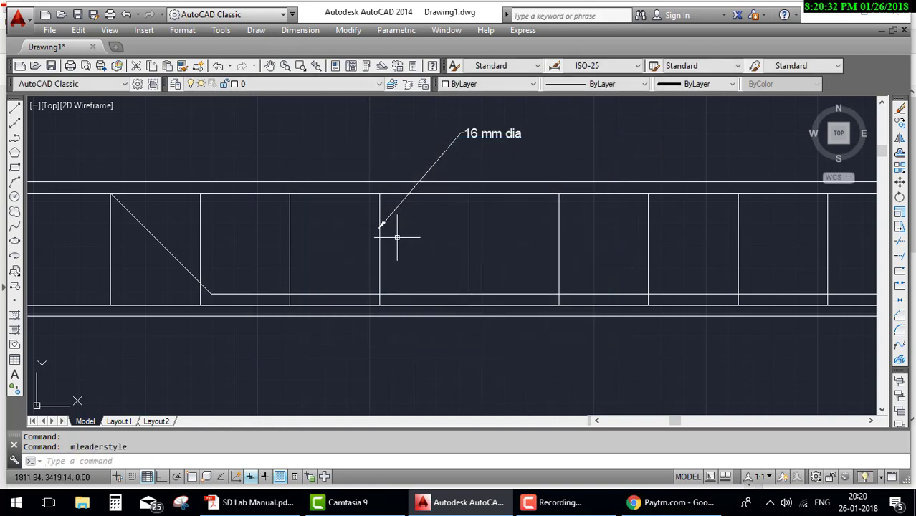
# Zoom and pan the drawing to bring the left support into view
pyautogui.scroll(-2, 395, 233)
pyautogui.scroll(-5, 465, 293)
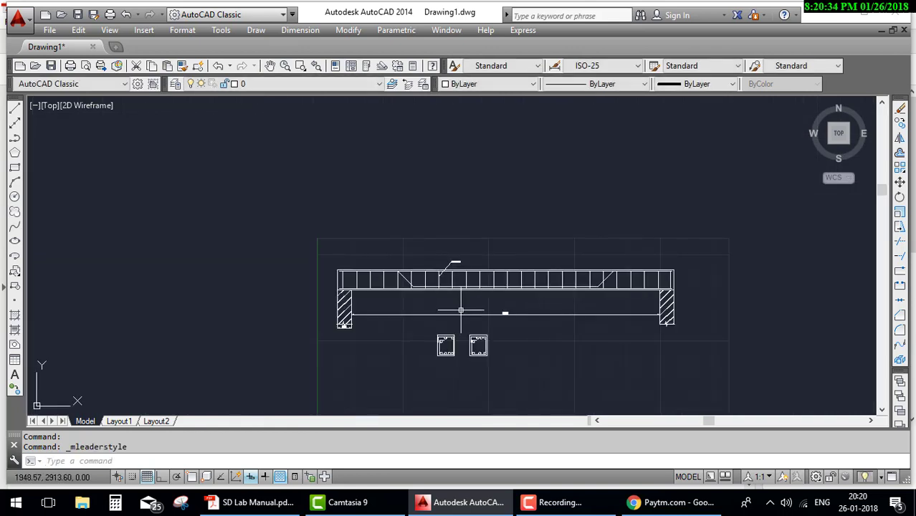
pyautogui.scroll(1, 444, 311)
pyautogui.scroll(1, 480, 313)
pyautogui.scroll(1, 478, 260)
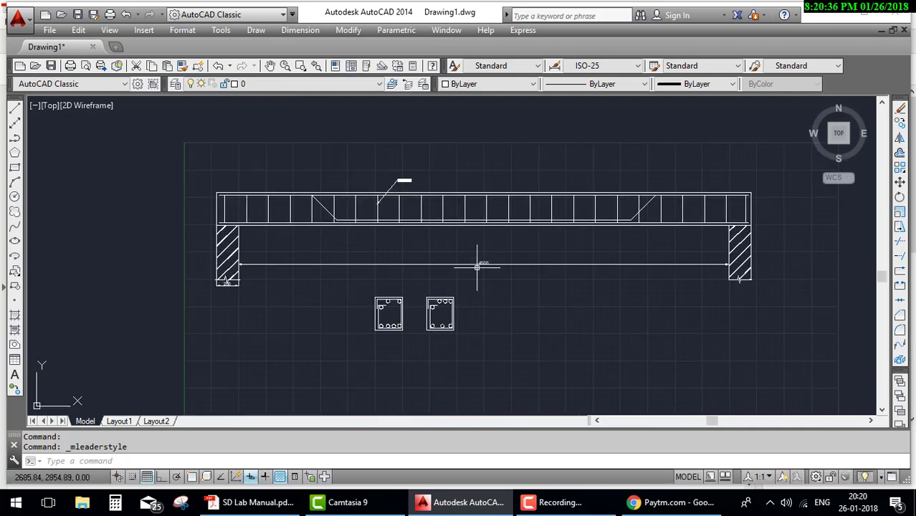
pyautogui.scroll(2, 430, 243)
pyautogui.moveTo(556, 262); pyautogui.dragTo(519, 259, button='middle')
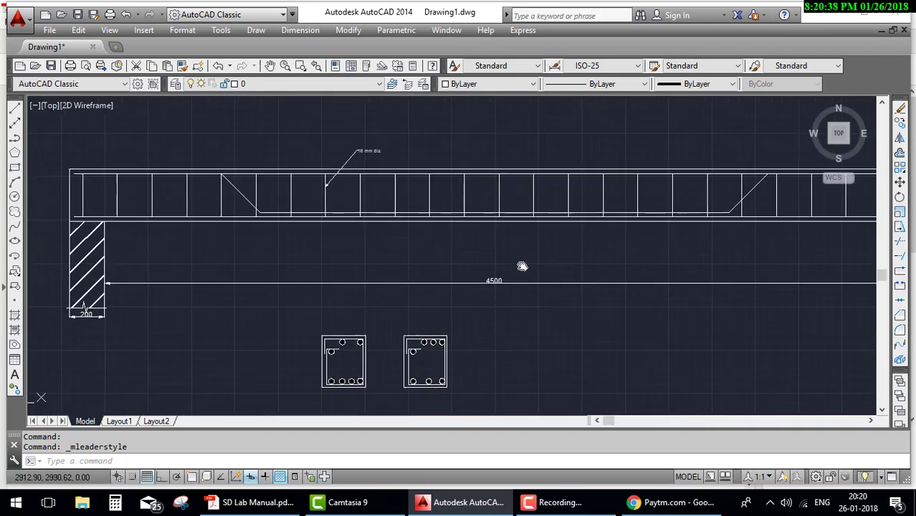
pyautogui.click(250, 502)
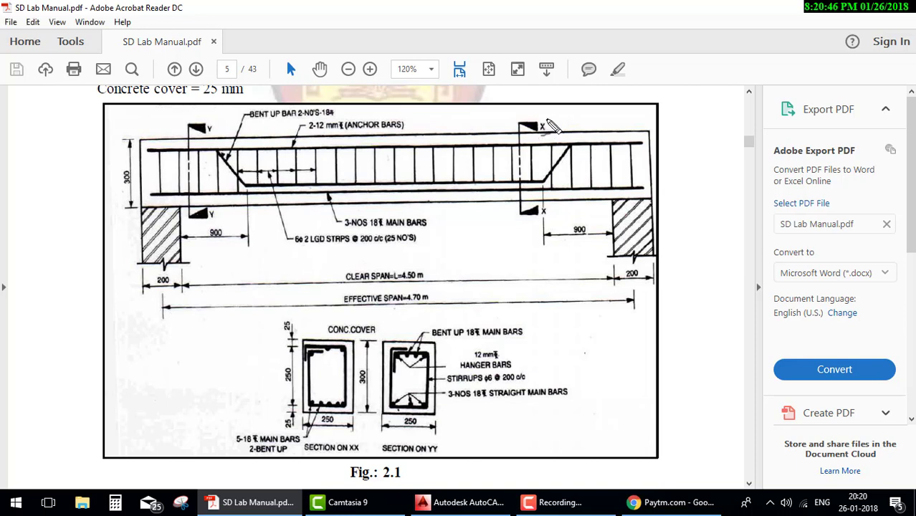
pyautogui.moveTo(557, 114)
pyautogui.mouseDown()
pyautogui.moveTo(493, 235)
pyautogui.moveTo(508, 126)
pyautogui.mouseUp()
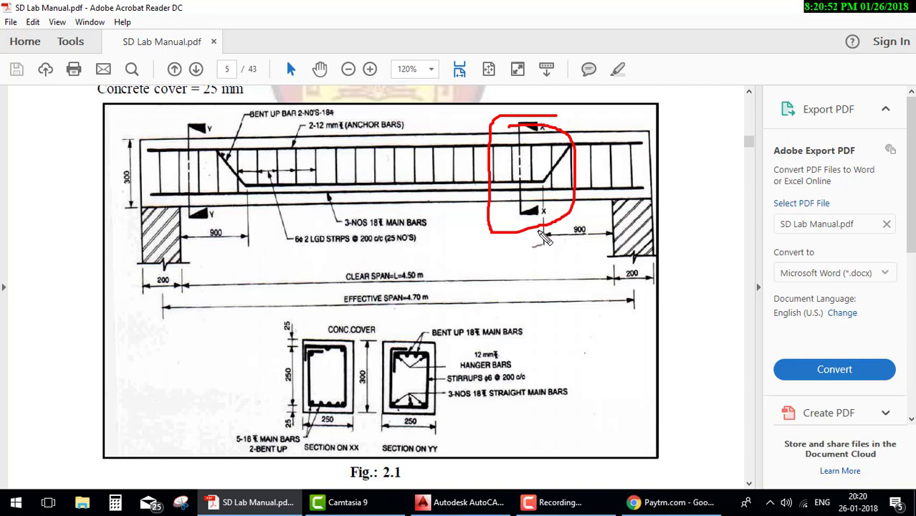
pyautogui.press('Escape')
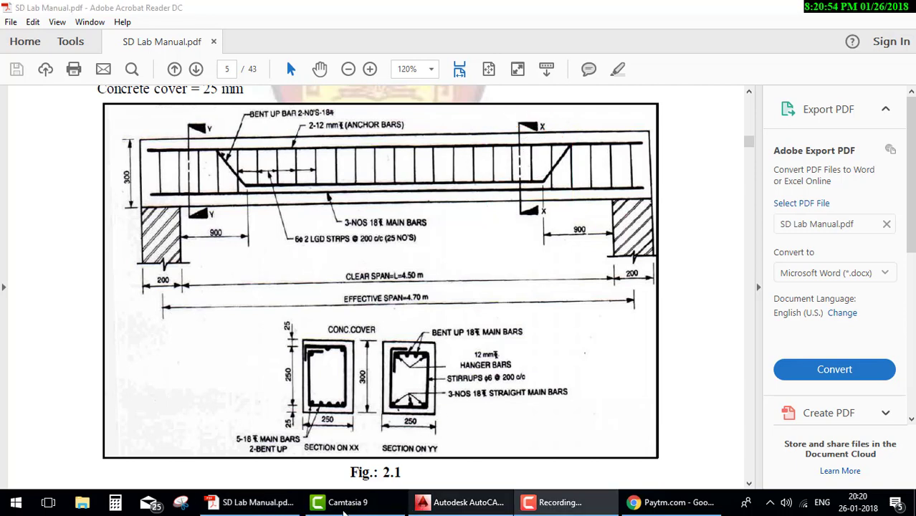
pyautogui.moveTo(462, 503)
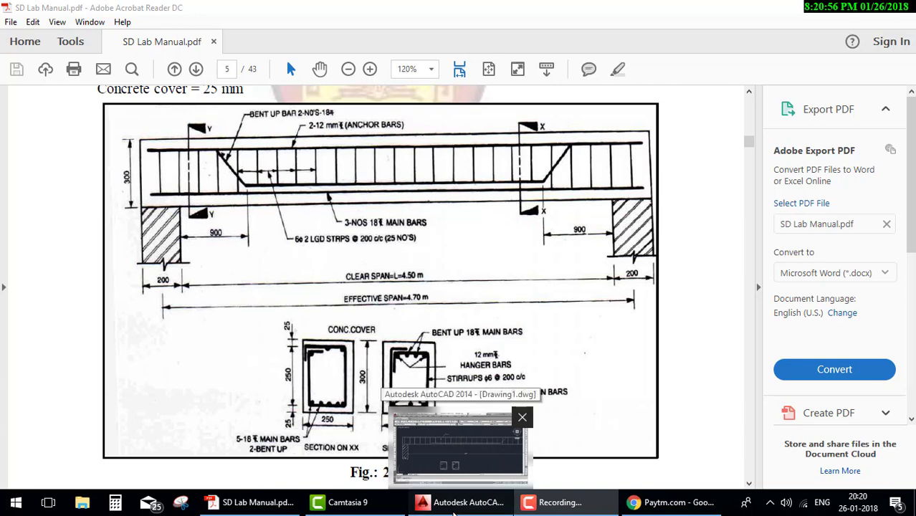
pyautogui.click(459, 444)
# Draw a vertical section line through the beam beside the right bent-up bar, extending above and below
pyautogui.moveTo(627, 212); pyautogui.dragTo(506, 219, button='middle')
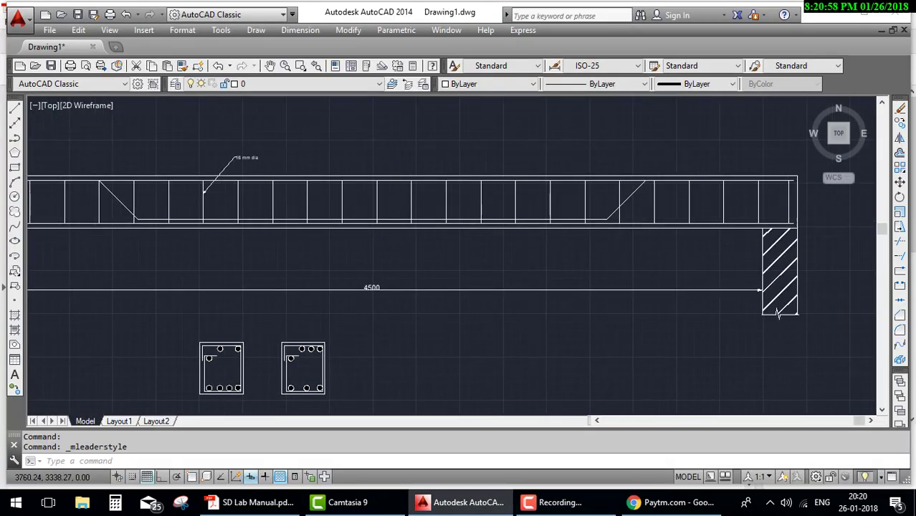
pyautogui.write('l')
pyautogui.press('Return')
pyautogui.click(601, 149)
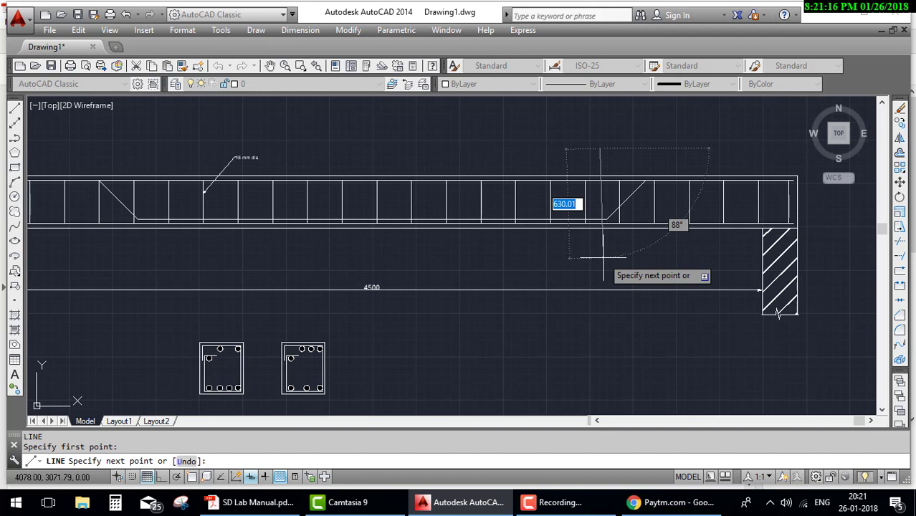
pyautogui.click(562, 502)
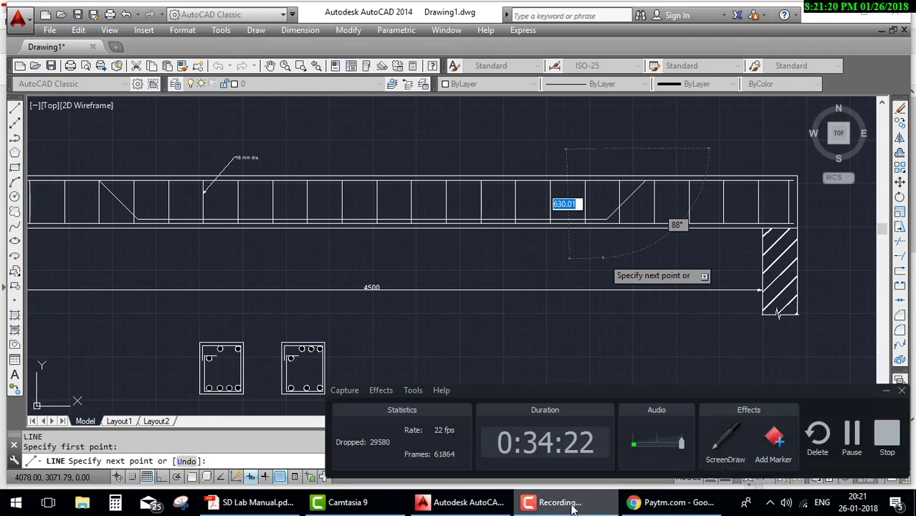
pyautogui.press('F8')
pyautogui.press('F8')
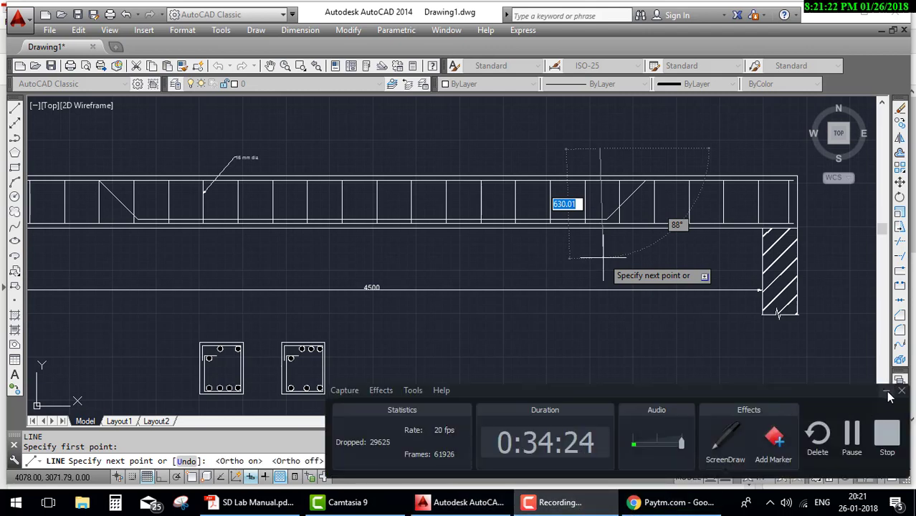
pyautogui.click(749, 347)
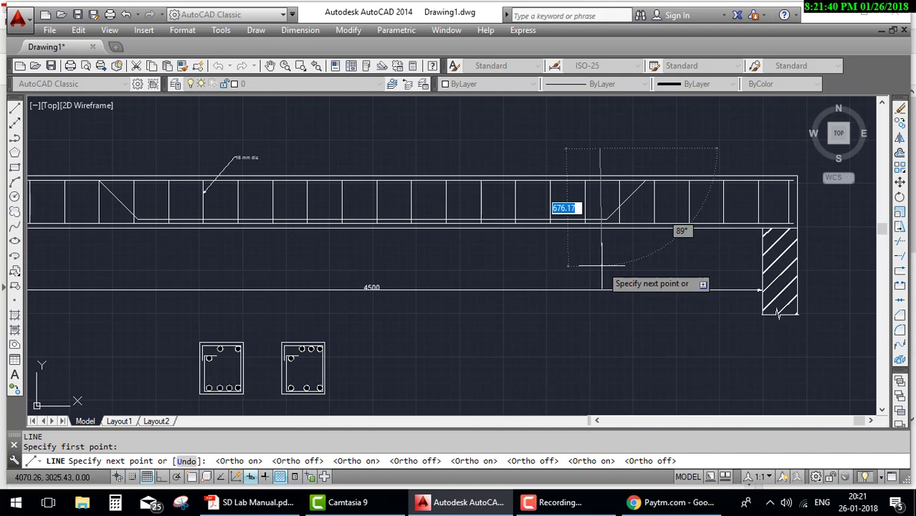
pyautogui.click(555, 502)
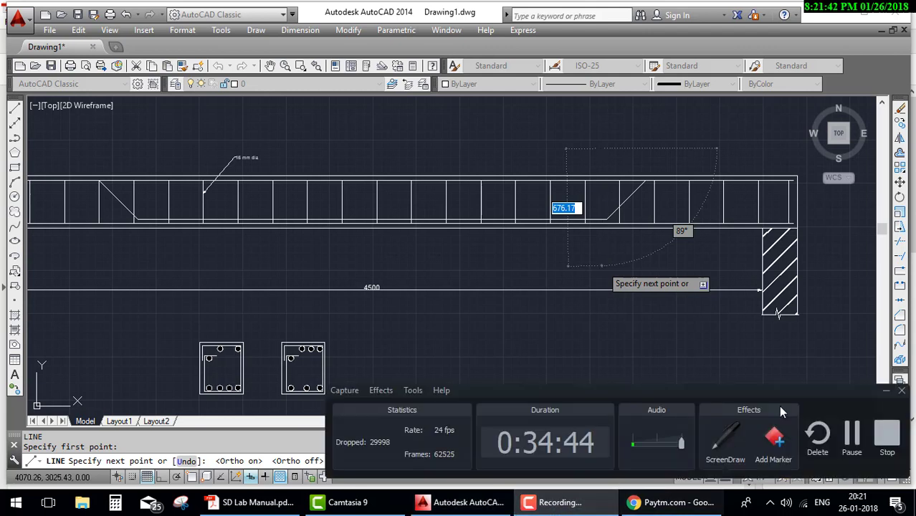
pyautogui.click(885, 391)
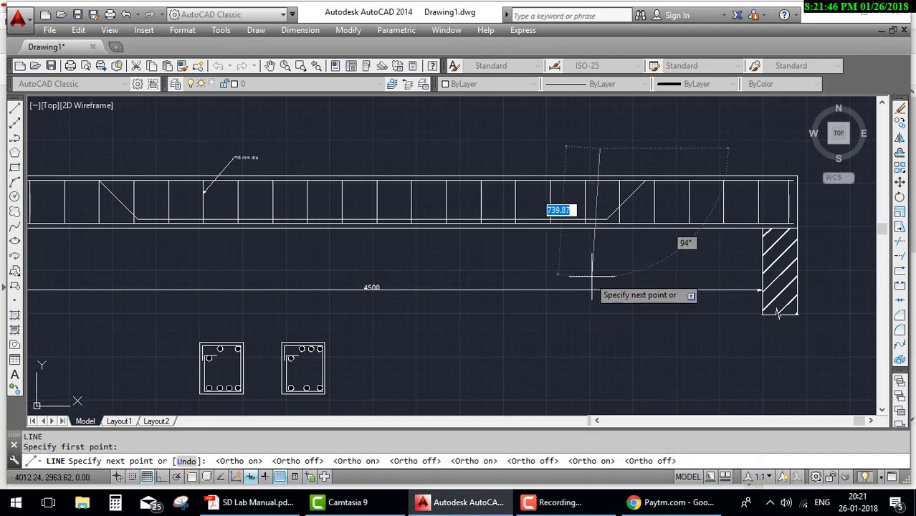
pyautogui.click(598, 279)
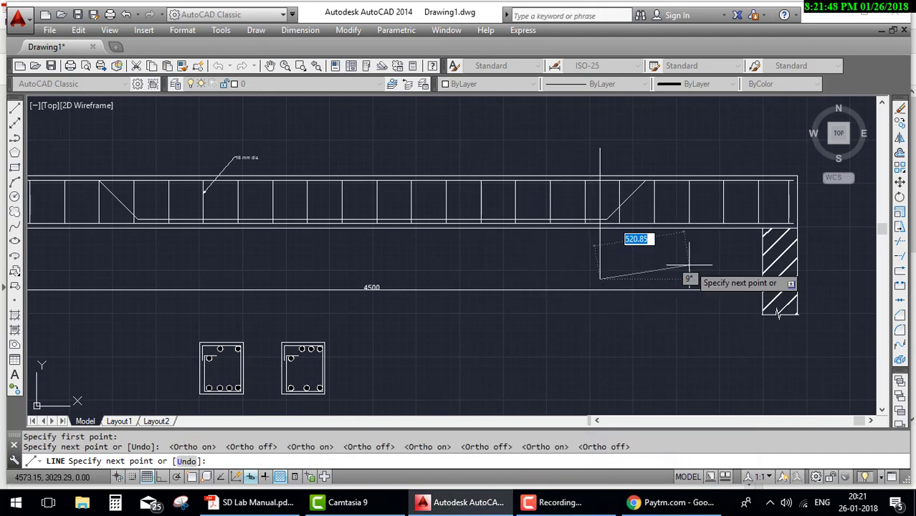
pyautogui.press('Escape')
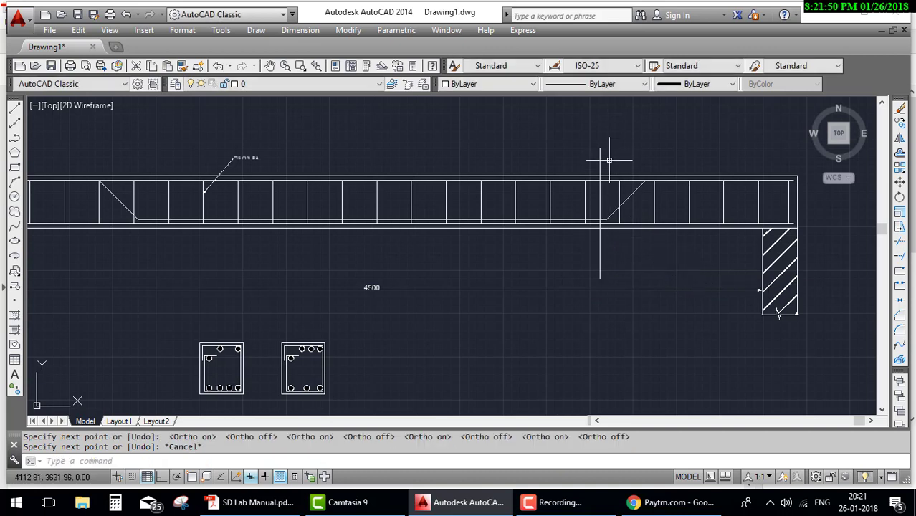
pyautogui.write('L')
pyautogui.press('Return')
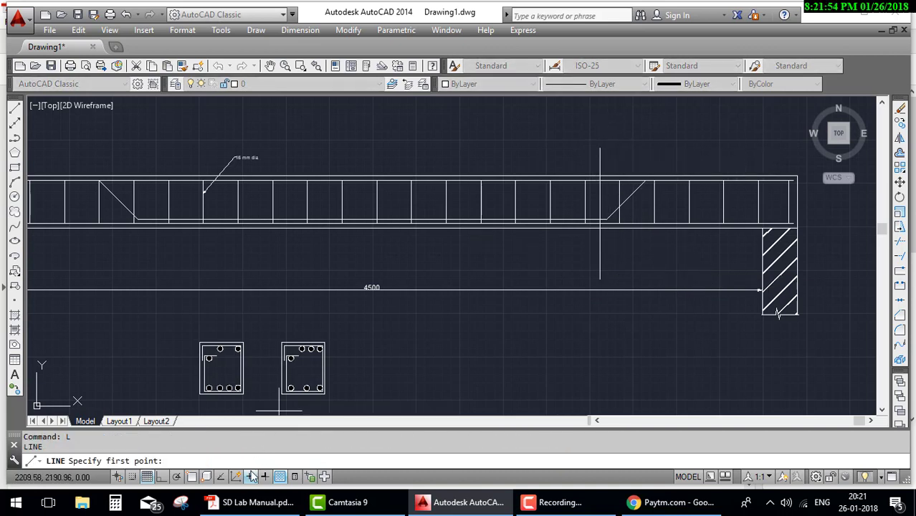
# With Osnap on, draw a triangular arrowhead off the section line's top end
pyautogui.click(192, 477)
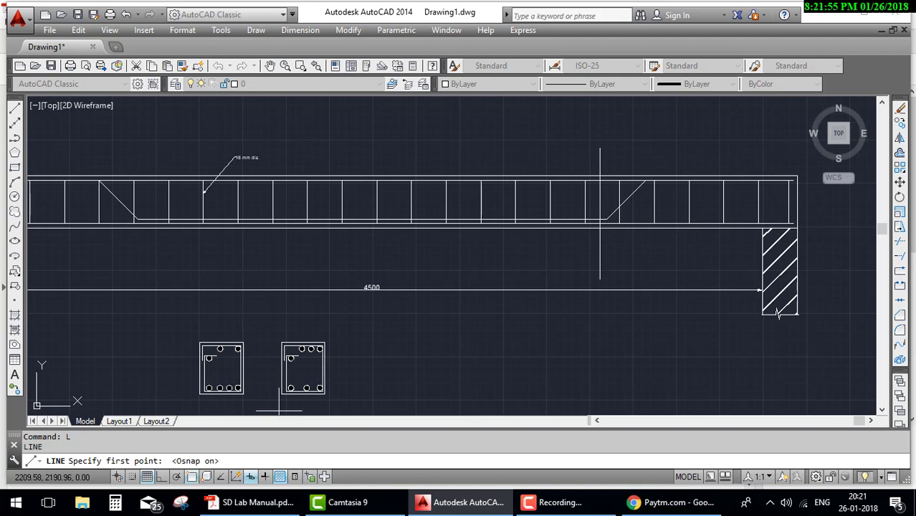
pyautogui.click(599, 149)
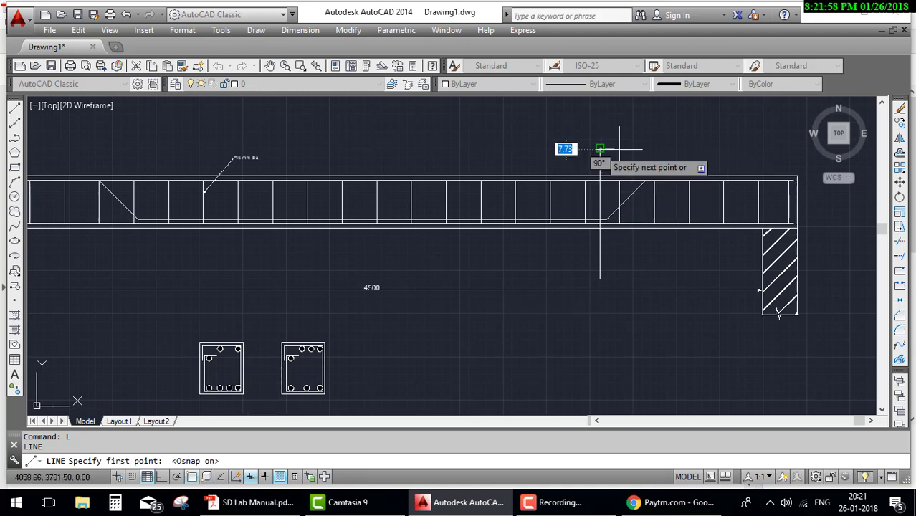
pyautogui.click(671, 134)
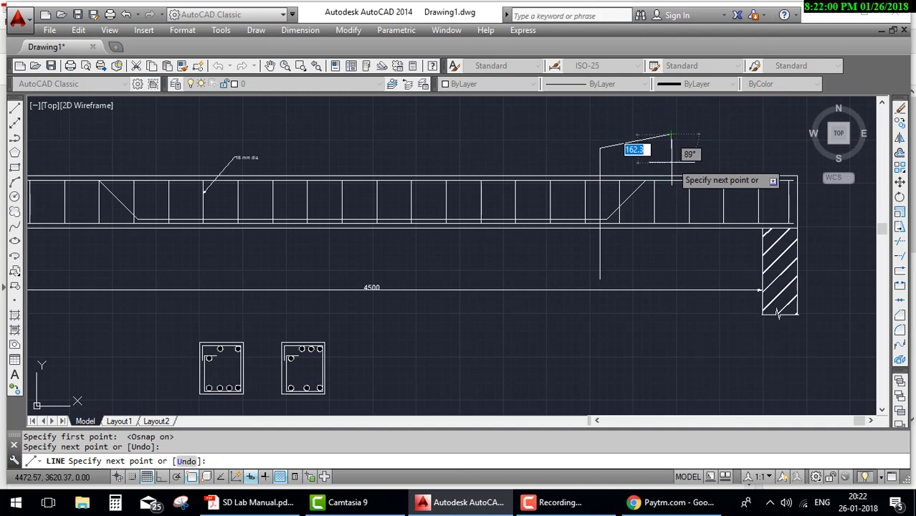
pyautogui.click(671, 161)
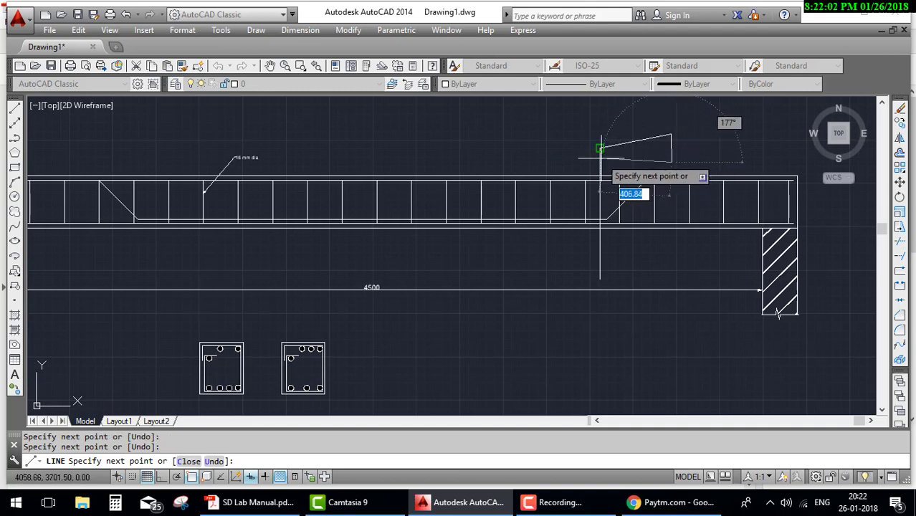
pyautogui.click(600, 148)
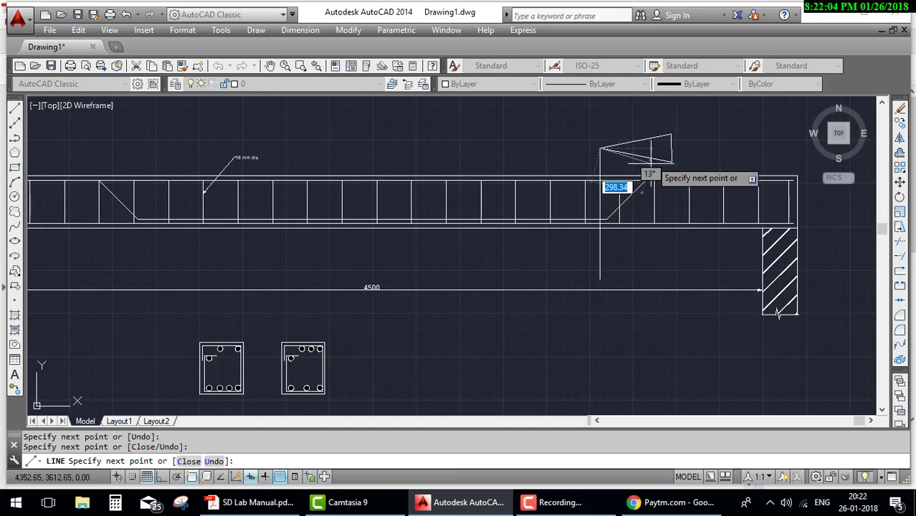
pyautogui.press('Escape')
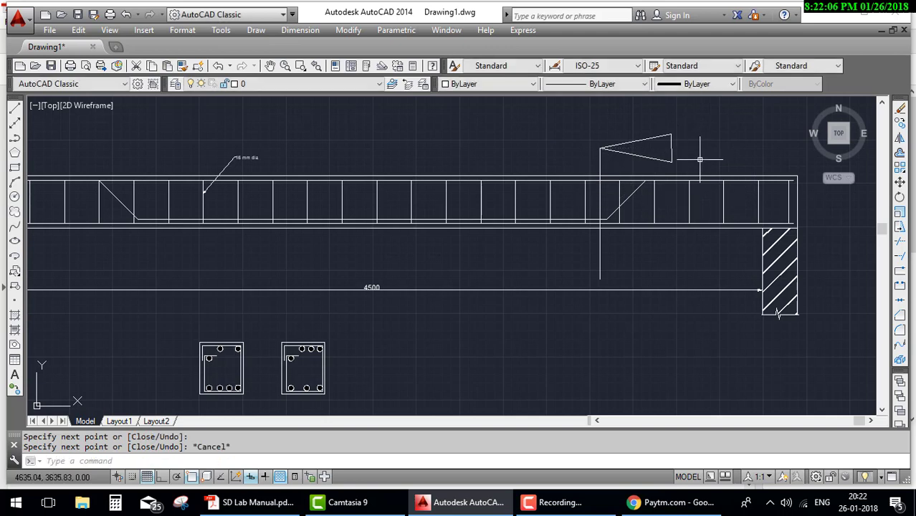
# Copy the triangle from its tip to the section line's lower end
pyautogui.click(698, 162)
pyautogui.click(636, 129)
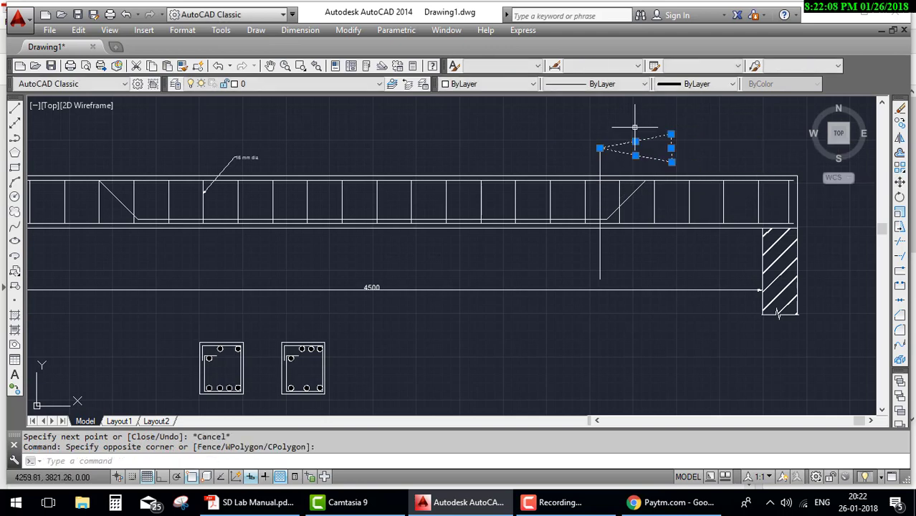
pyautogui.write('c')
pyautogui.press('Return')
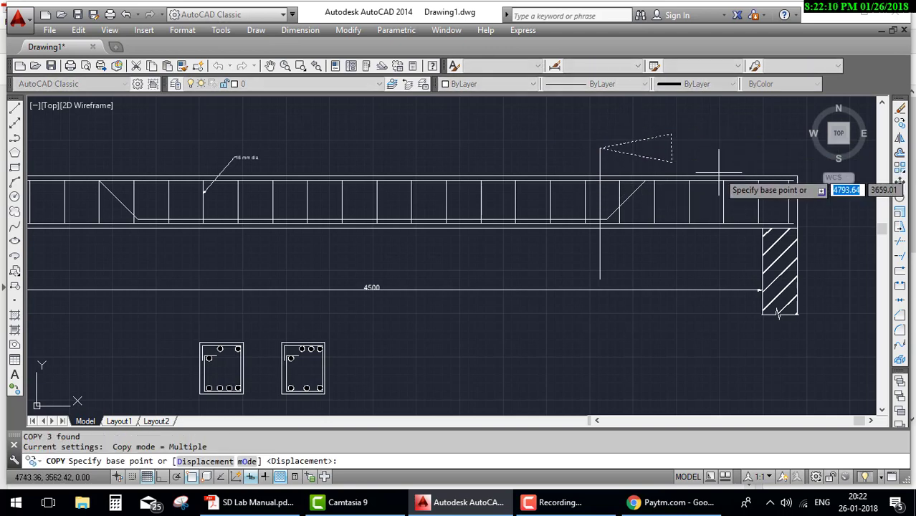
pyautogui.click(601, 149)
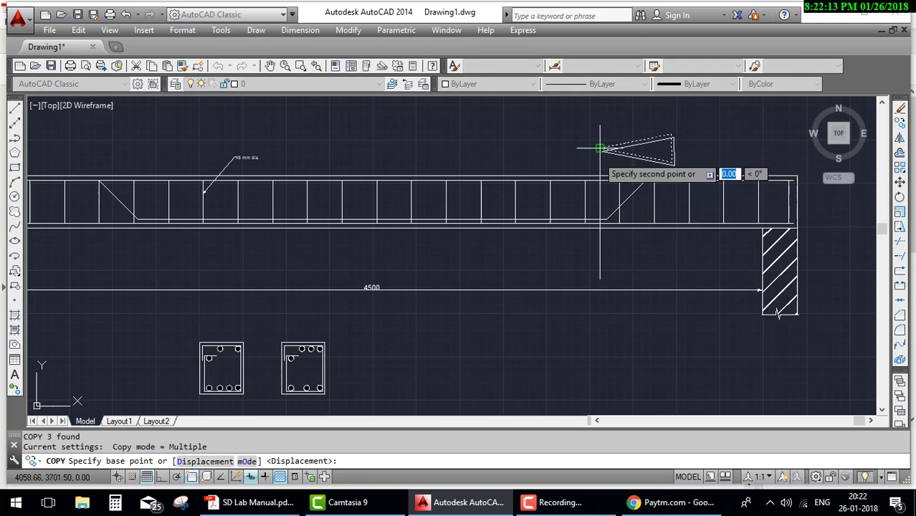
pyautogui.click(601, 277)
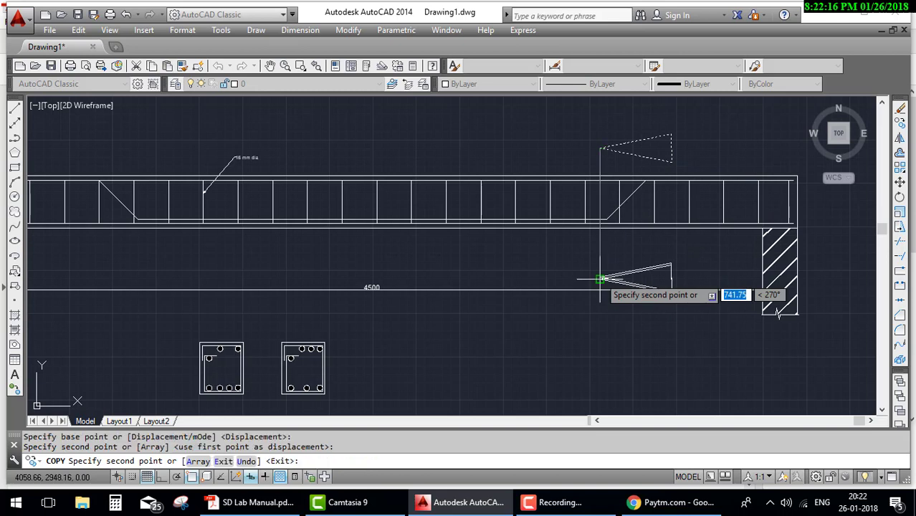
pyautogui.press('Escape')
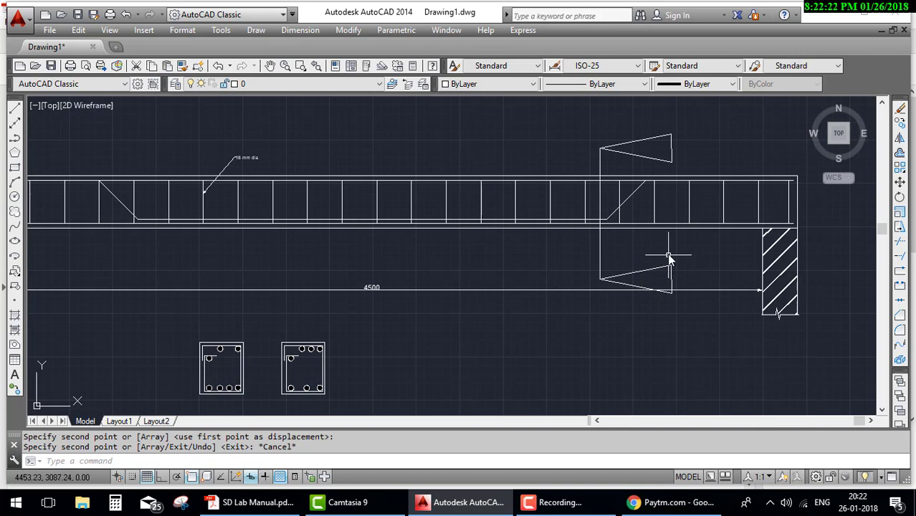
pyautogui.write('HATCH')
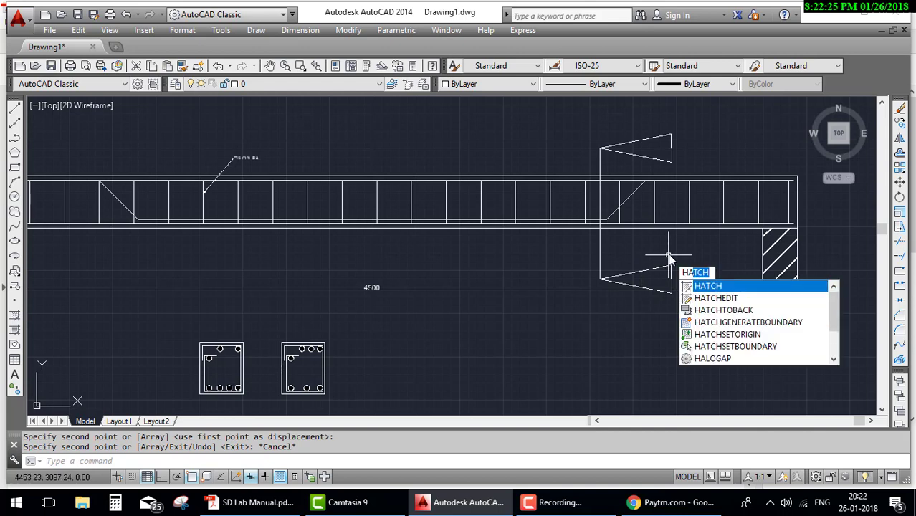
# Fill both arrowhead triangles with a solid Blue hatch
pyautogui.press('Escape')
pyautogui.press('Escape')
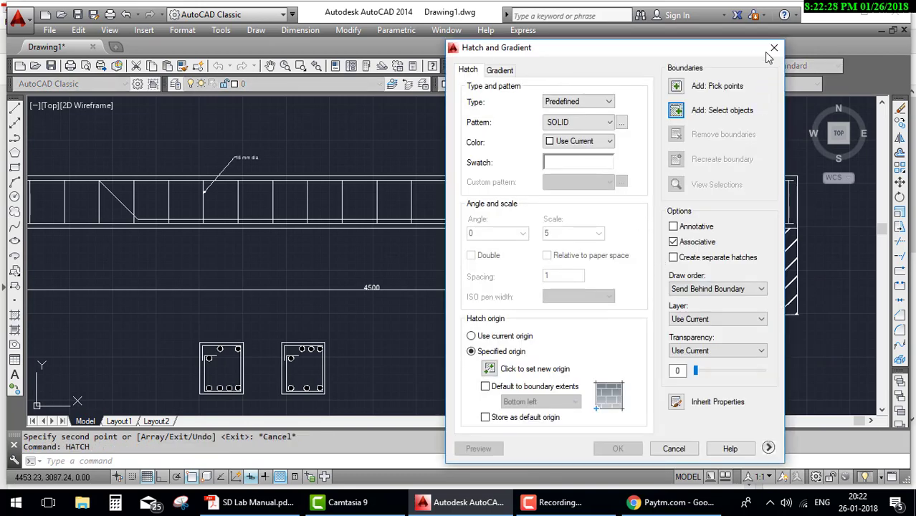
pyautogui.click(581, 144)
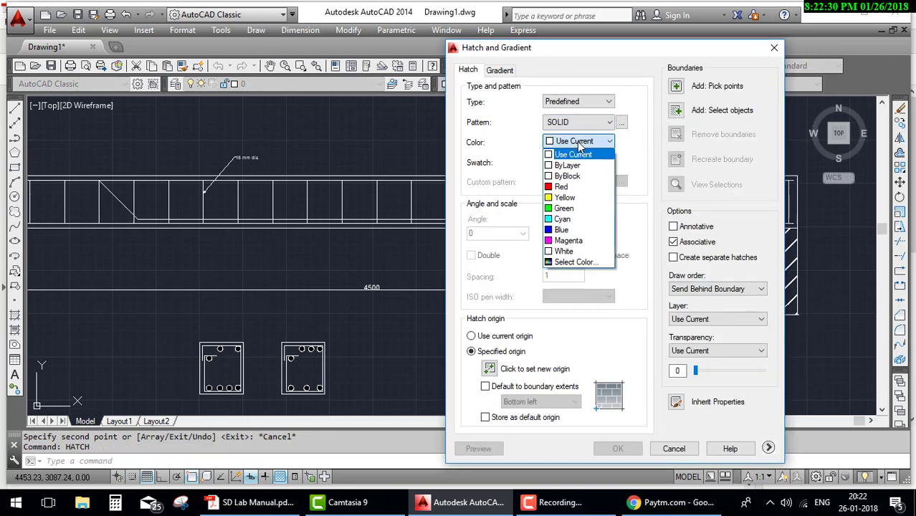
pyautogui.click(570, 229)
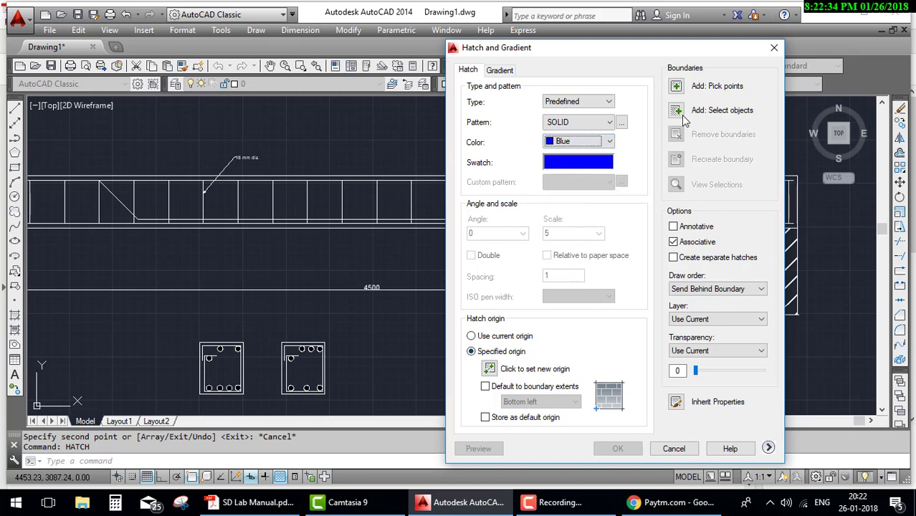
pyautogui.click(677, 86)
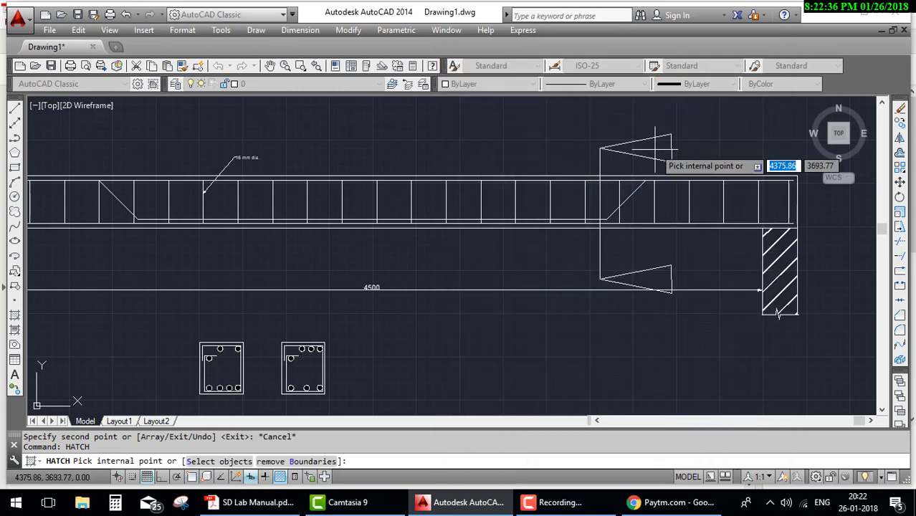
pyautogui.click(654, 148)
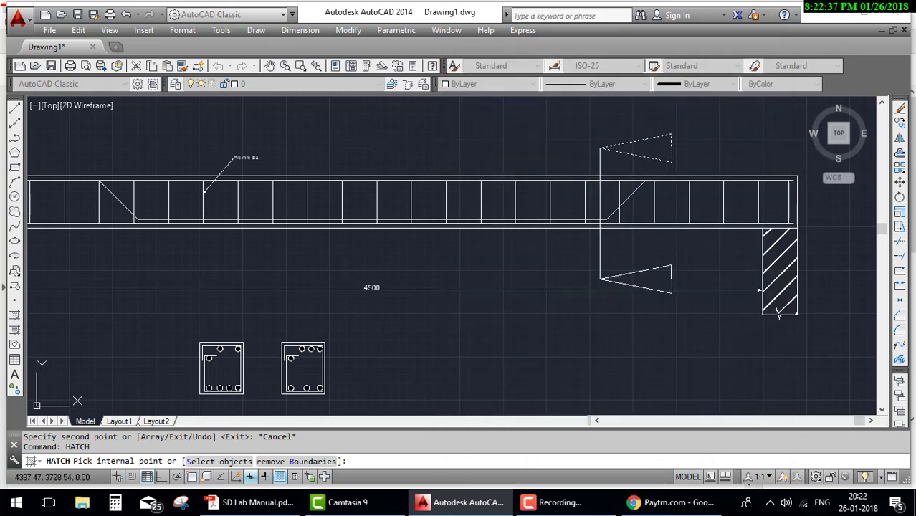
pyautogui.click(653, 281)
pyautogui.press('Return')
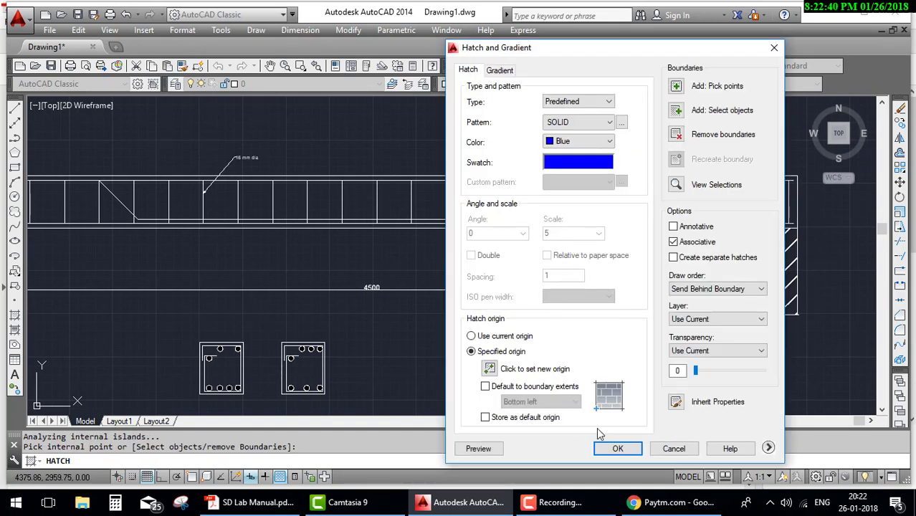
pyautogui.click(618, 450)
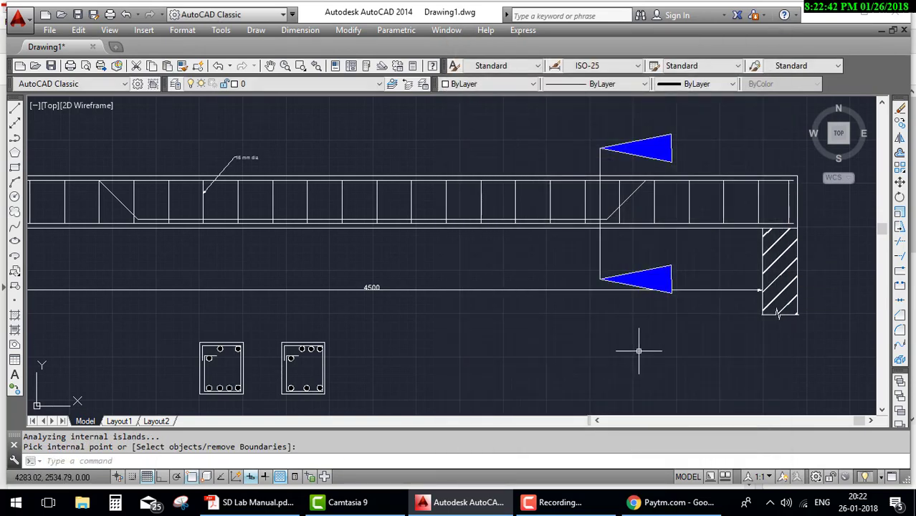
# Frame the whole beam and switch to the lab manual's Fig. 2.1
pyautogui.scroll(-2, 622, 349)
pyautogui.moveTo(589, 341); pyautogui.dragTo(602, 297, button='middle')
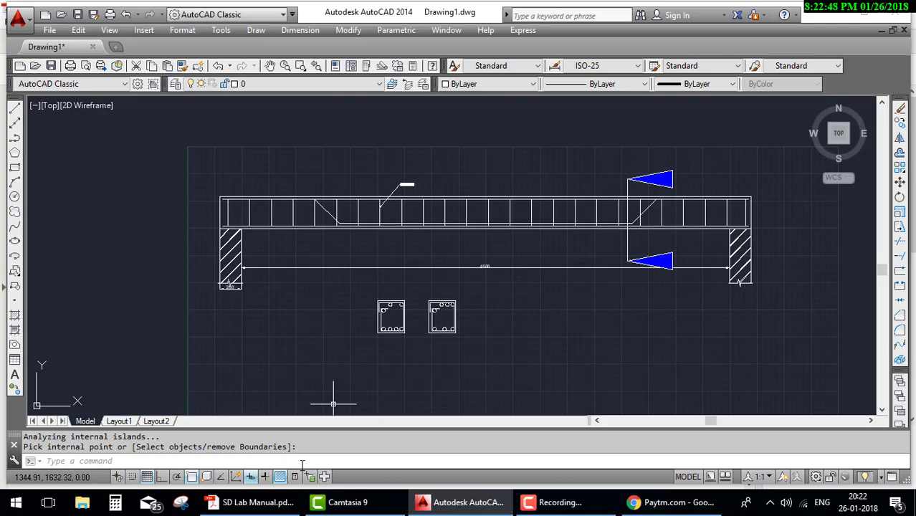
pyautogui.click(251, 502)
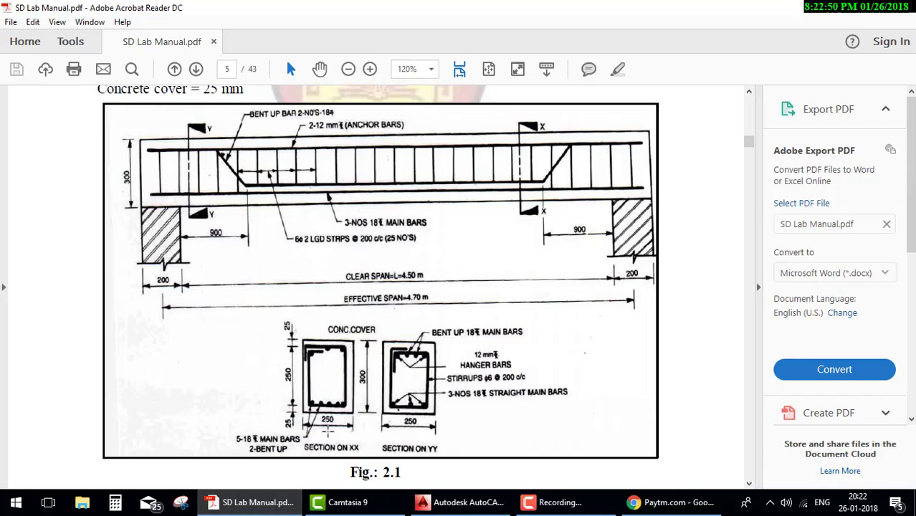
# Switch back to Drawing1 and recentre the view on the beam with its blue section markers
pyautogui.click(272, 501)
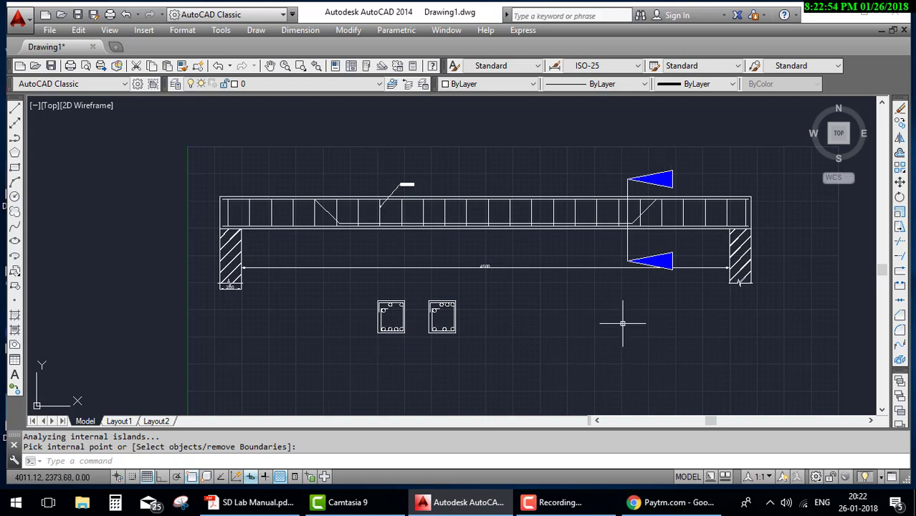
pyautogui.scroll(-4, 622, 323)
pyautogui.moveTo(631, 337); pyautogui.dragTo(506, 322, button='middle')
pyautogui.scroll(2, 506, 322)
pyautogui.scroll(2, 492, 313)
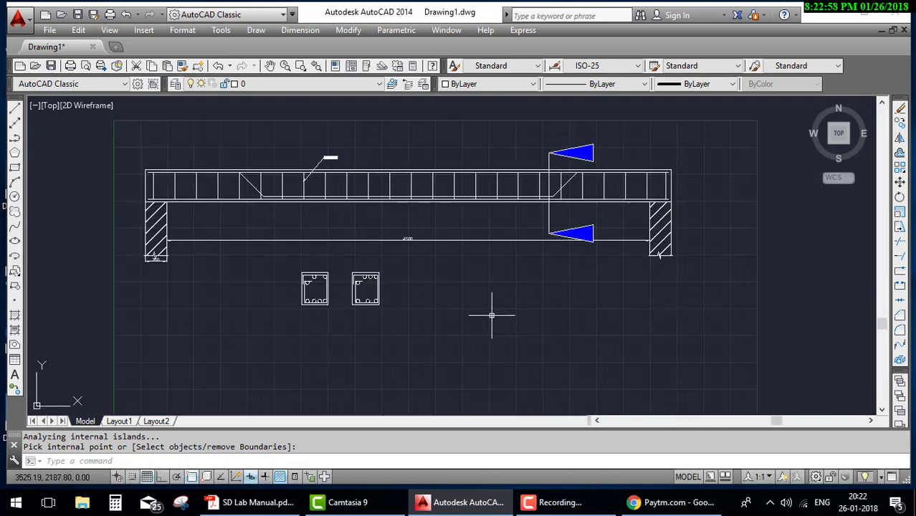